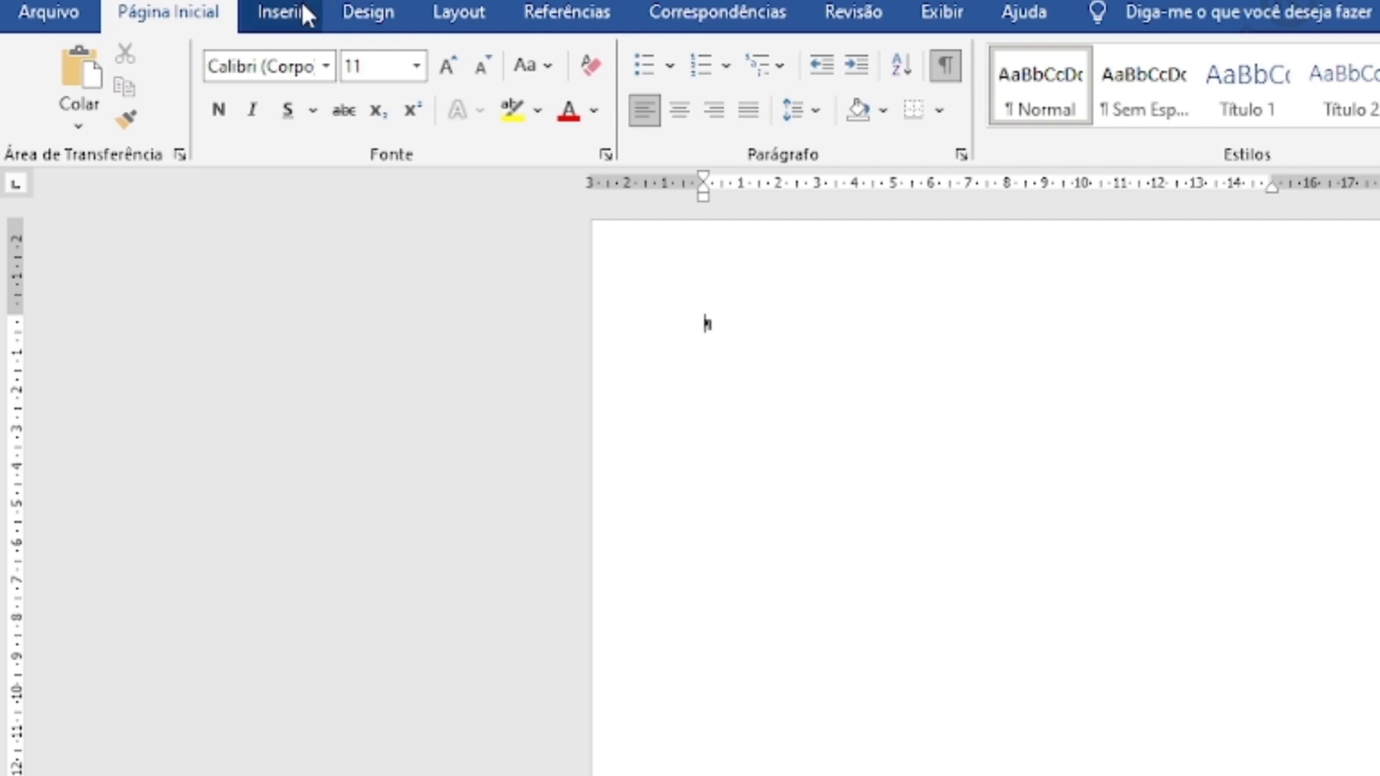
Set custom page margins: top and left 3 cm, bottom and right 2 cm.
{"action": "left_click", "coordinate": [460, 16]}
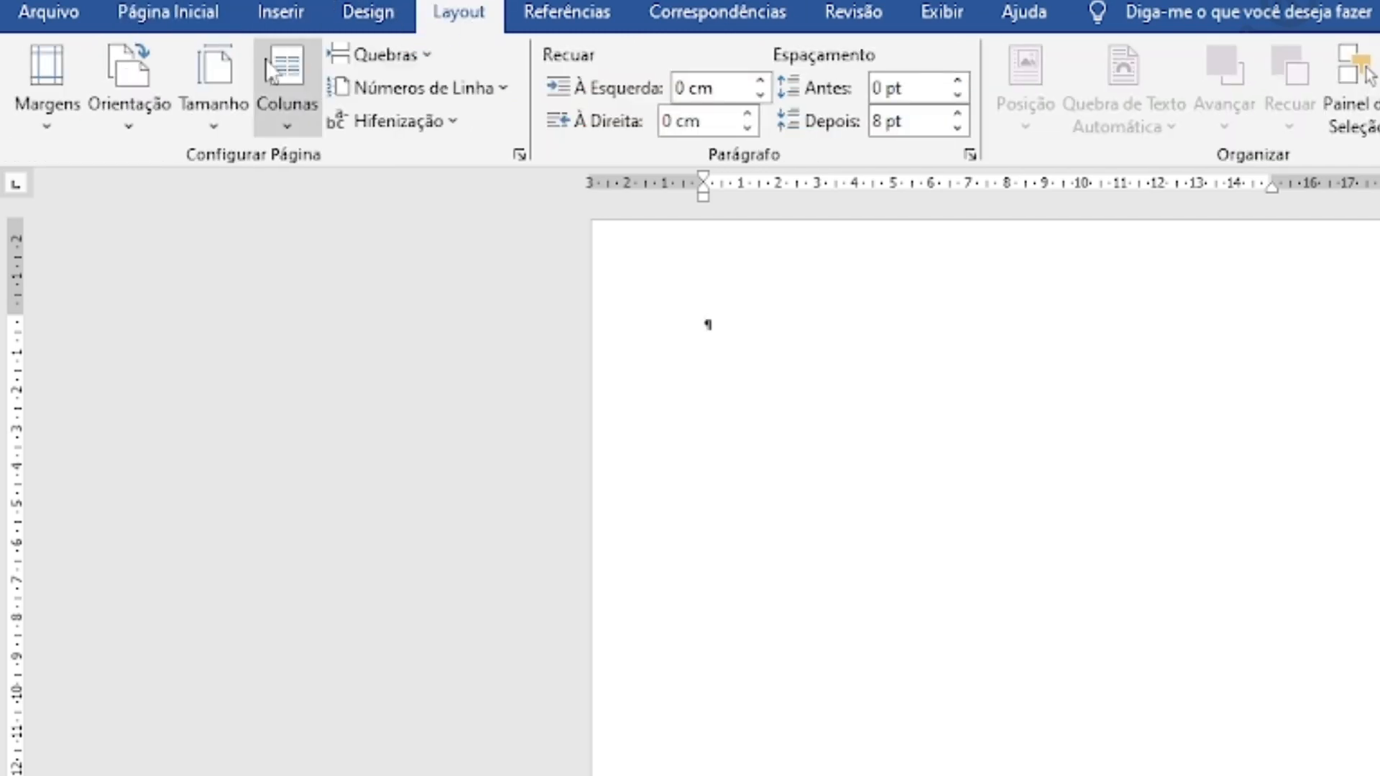
{"action": "left_click", "coordinate": [38, 119]}
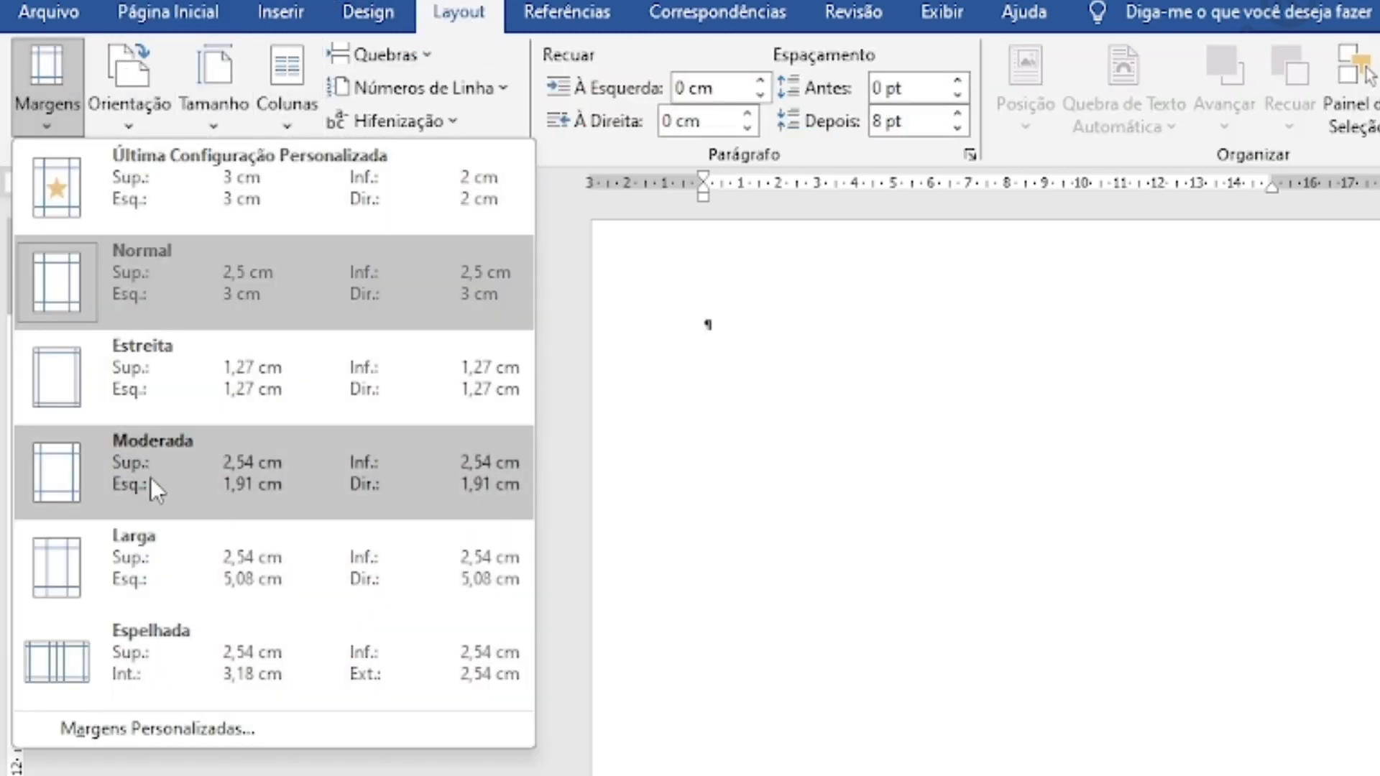
{"action": "left_click", "coordinate": [227, 730]}
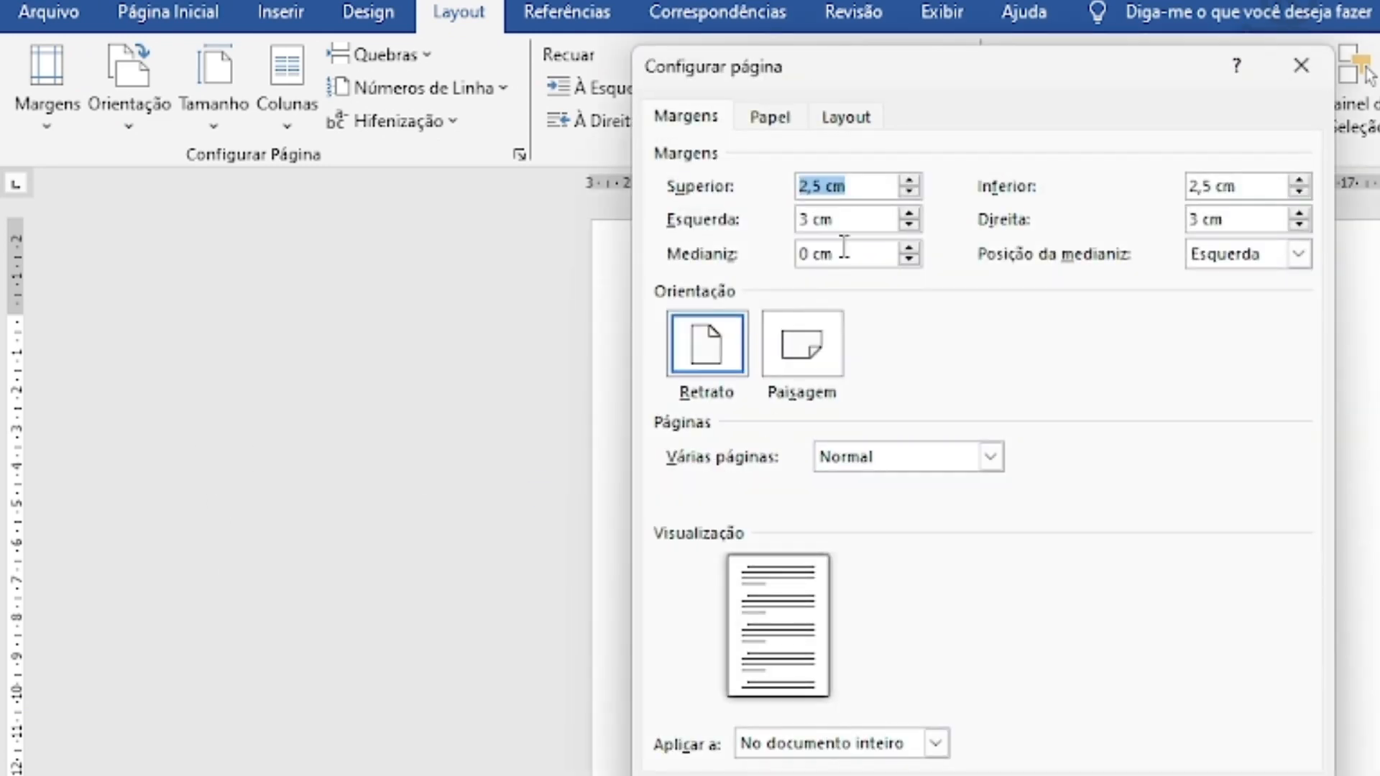
{"action": "left_click", "coordinate": [828, 188]}
{"action": "key", "text": "BackSpace"}
{"action": "key", "text": "BackSpace"}
{"action": "key", "text": "BackSpace"}
{"action": "key", "text": "BackSpace"}
{"action": "type", "text": "3"}
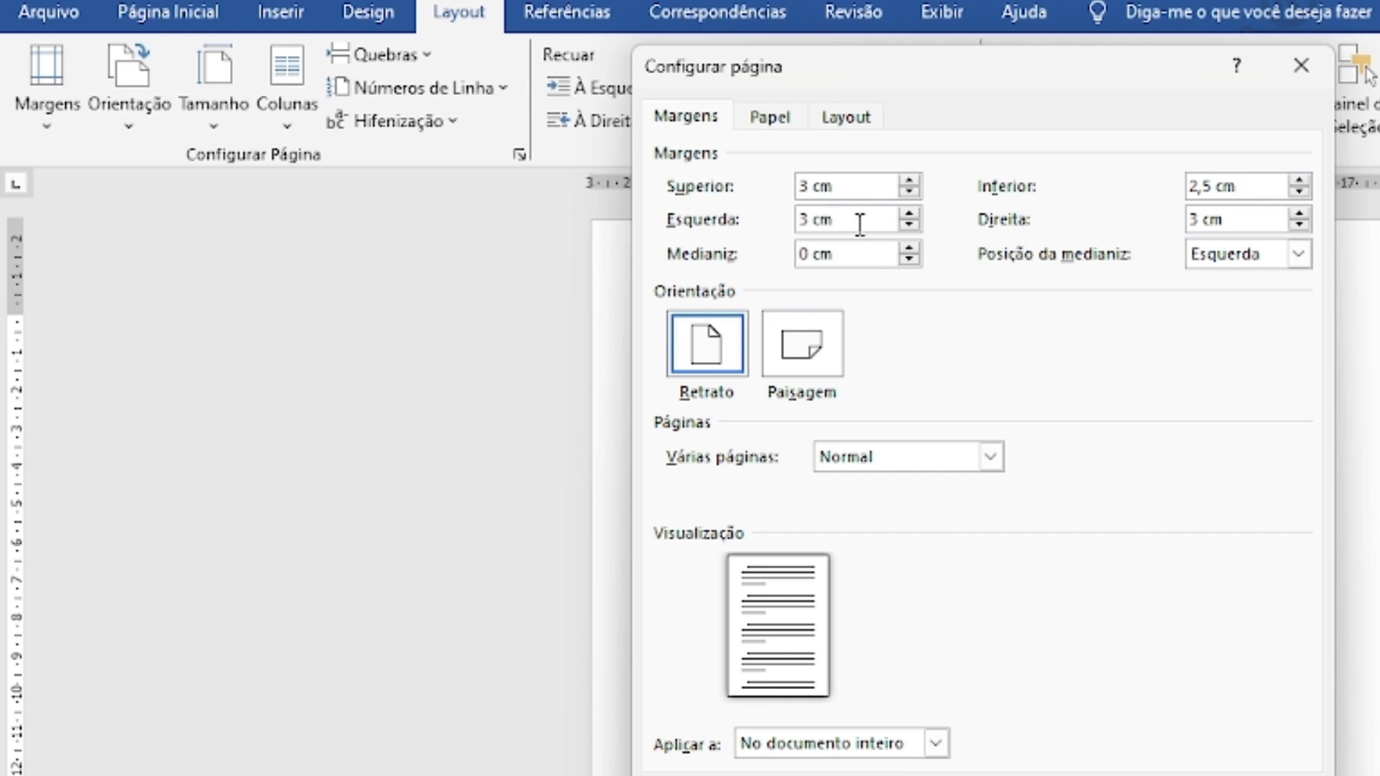
{"action": "left_click", "coordinate": [1214, 184]}
{"action": "key", "text": "BackSpace"}
{"action": "key", "text": "BackSpace"}
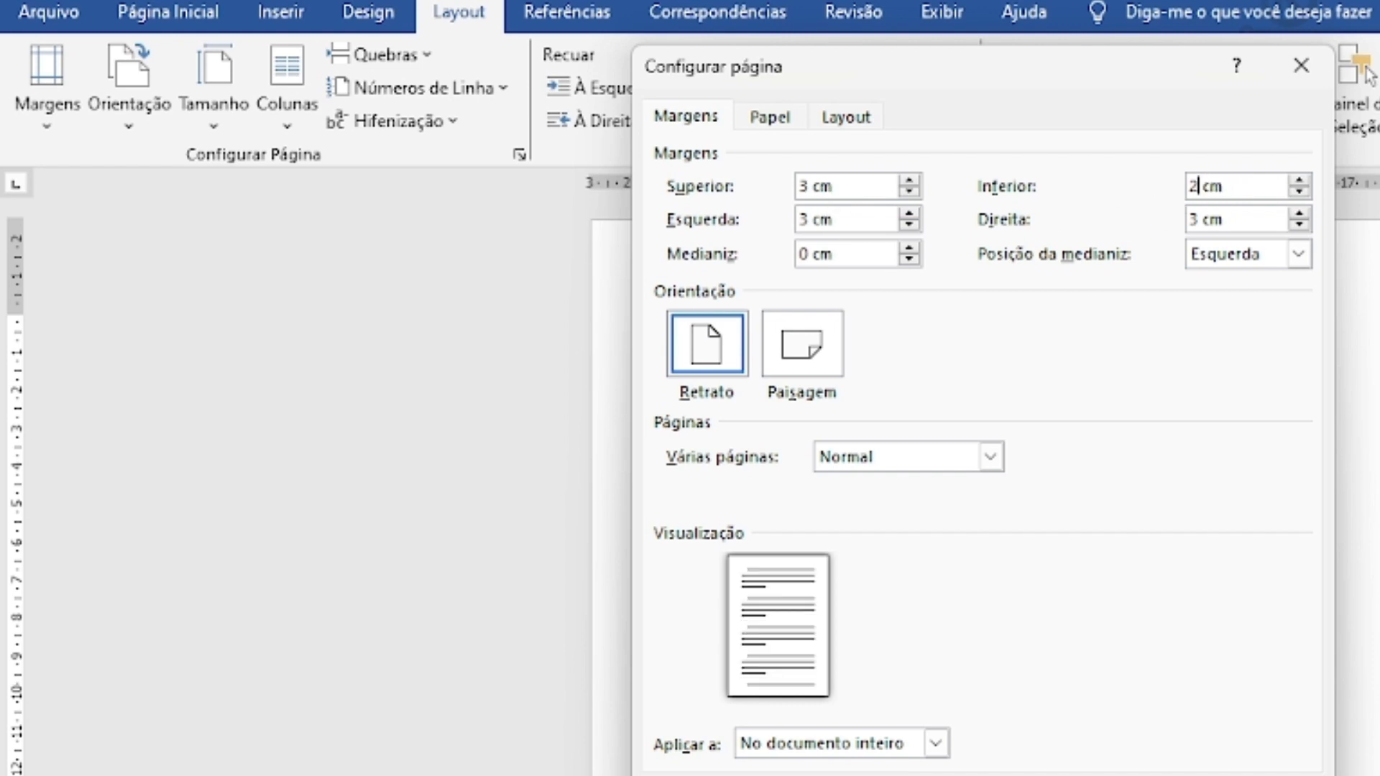
{"action": "left_click", "coordinate": [1204, 219]}
{"action": "key", "text": "BackSpace"}
{"action": "type", "text": "2"}
Apply the margins, then type 'UNIVERSIDADE FEDERAL DO SUL DO MARANHÃO' with the centre and course names below.
{"action": "left_click", "coordinate": [1136, 775]}
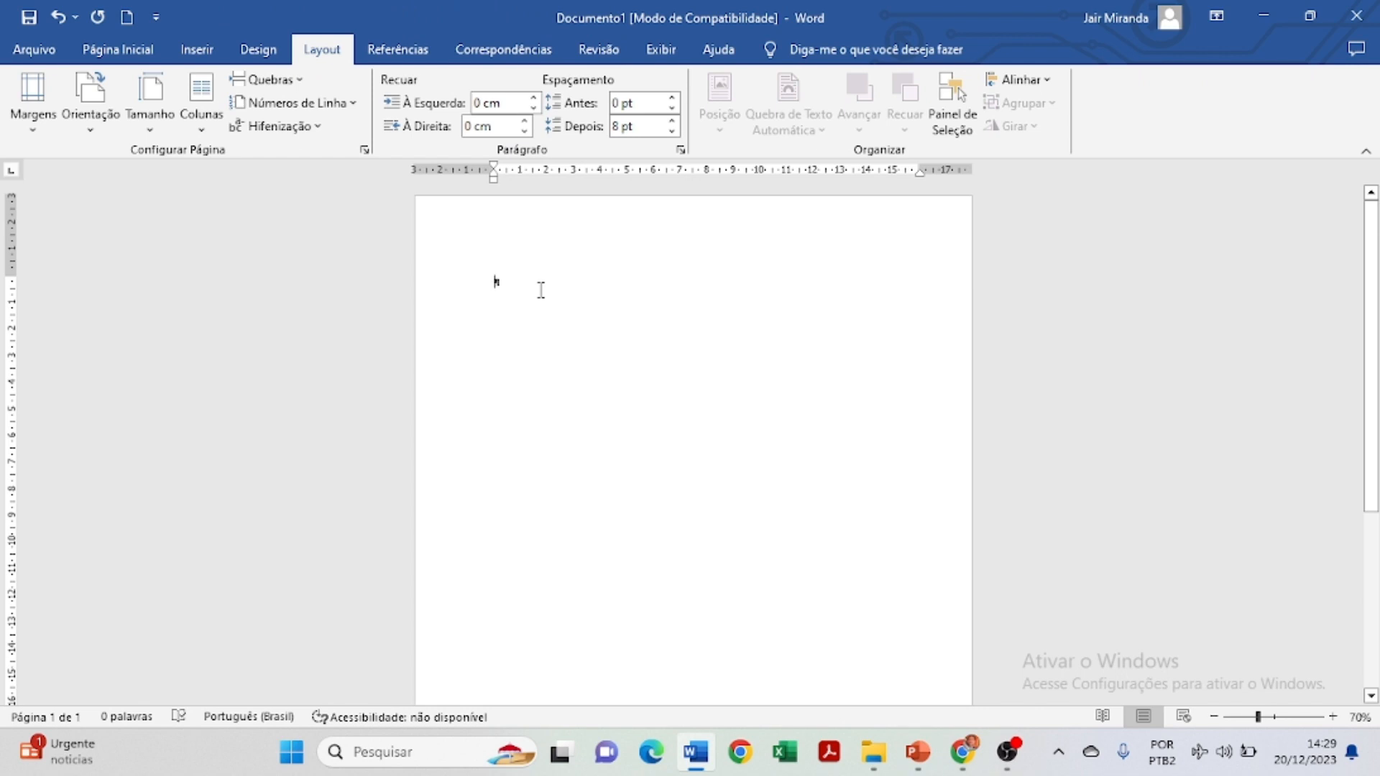
{"action": "type", "text": "UNIVERS"}
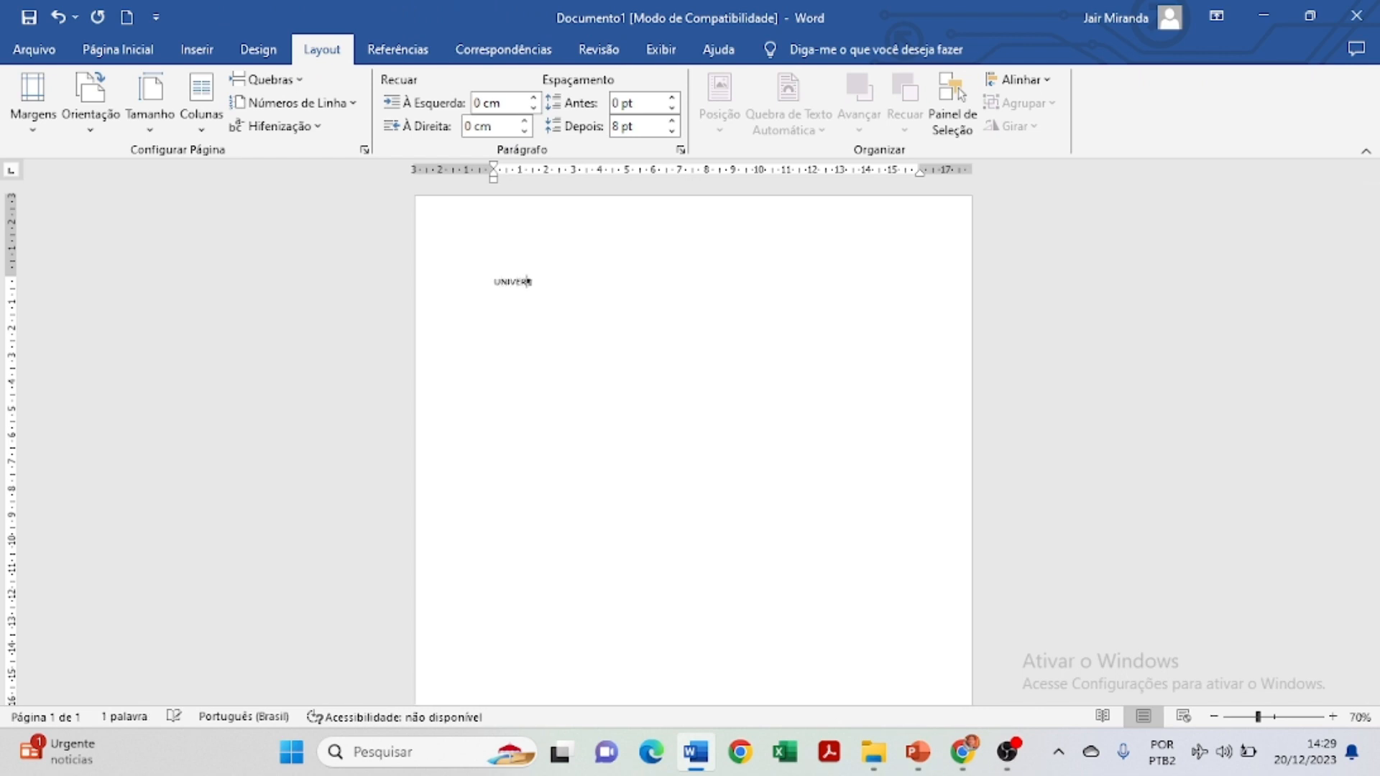
{"action": "type", "text": "IDADE FEDERAL DO"}
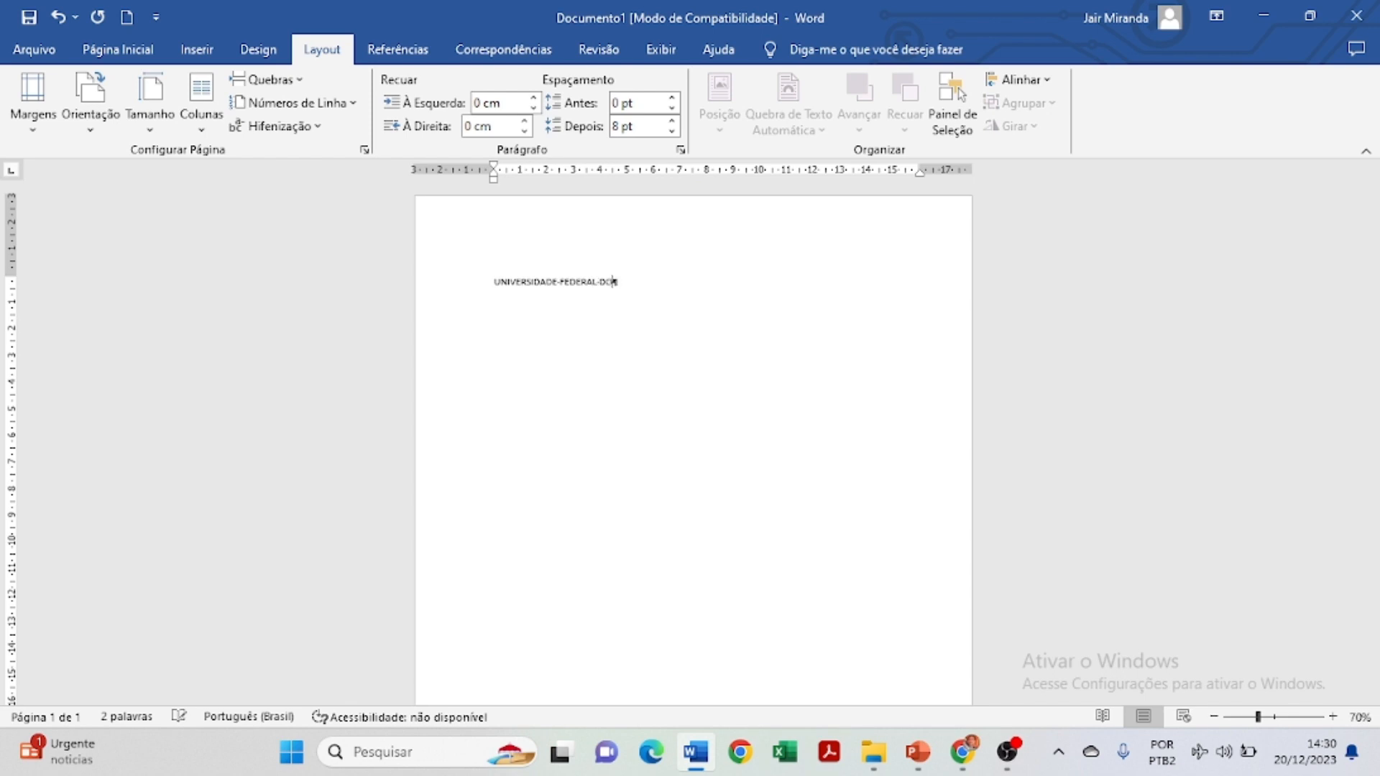
{"action": "type", "text": " SUL DO MARANHÃO"}
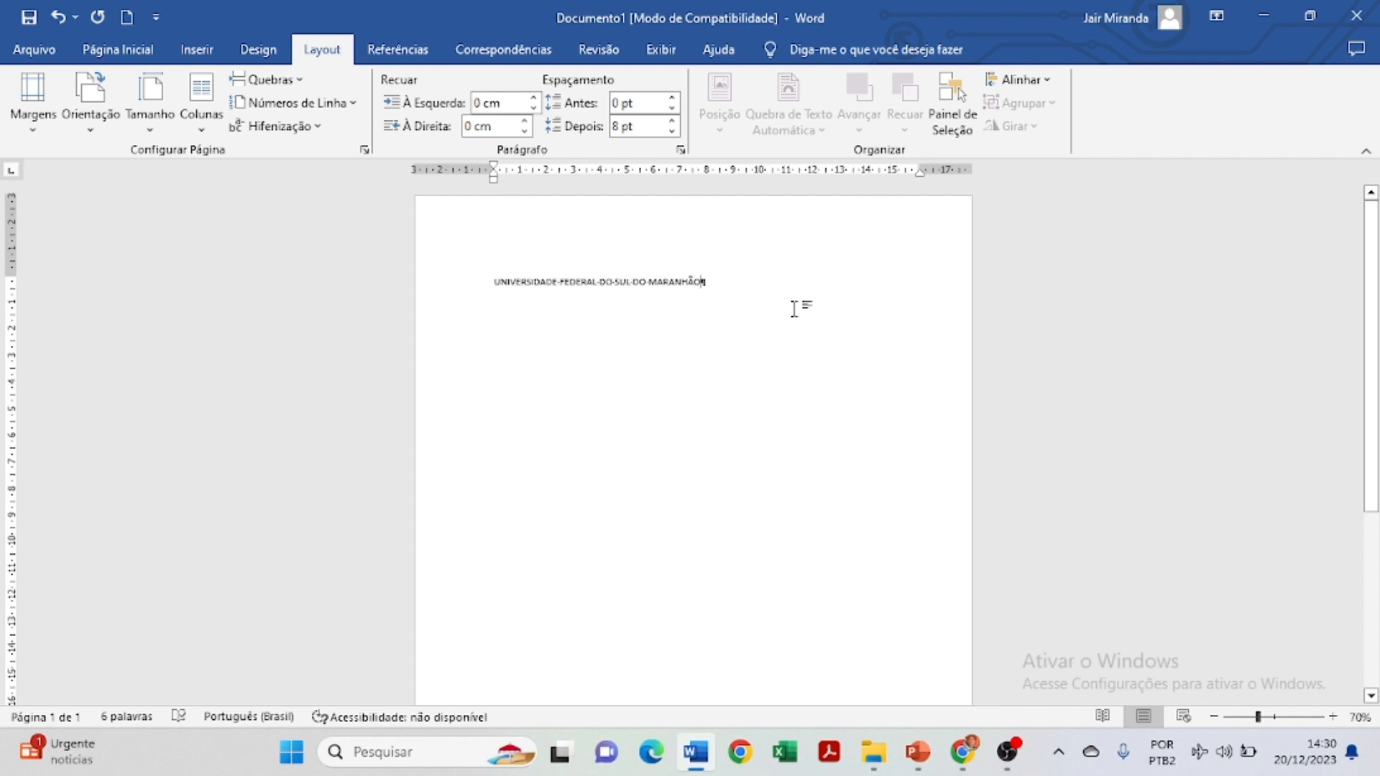
{"action": "key", "text": "Return"}
{"action": "type", "text": "CEN"}
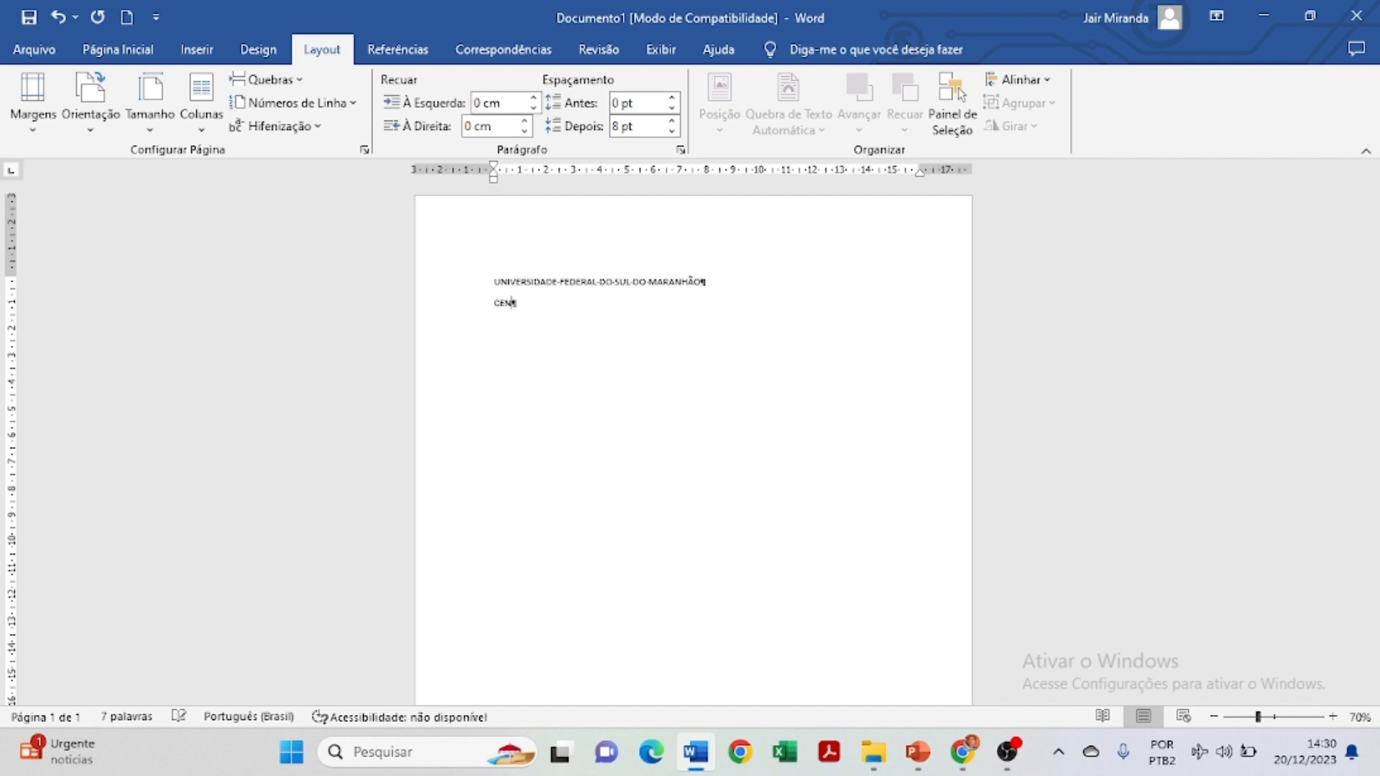
{"action": "type", "text": "TRO DE CIÊNCIAS NATURAIS "}
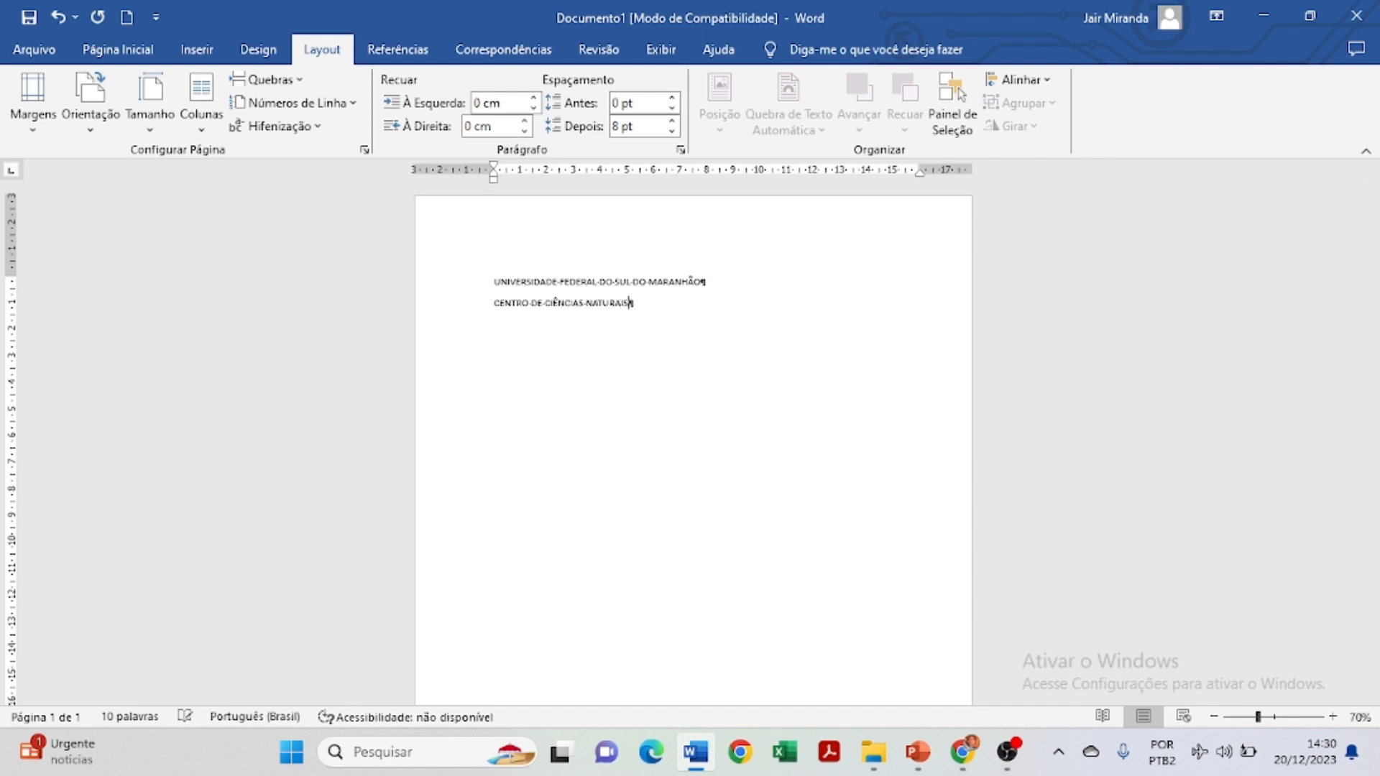
{"action": "type", "text": "CURSO DE CIÊNCIAS BIOLÓGICAS"}
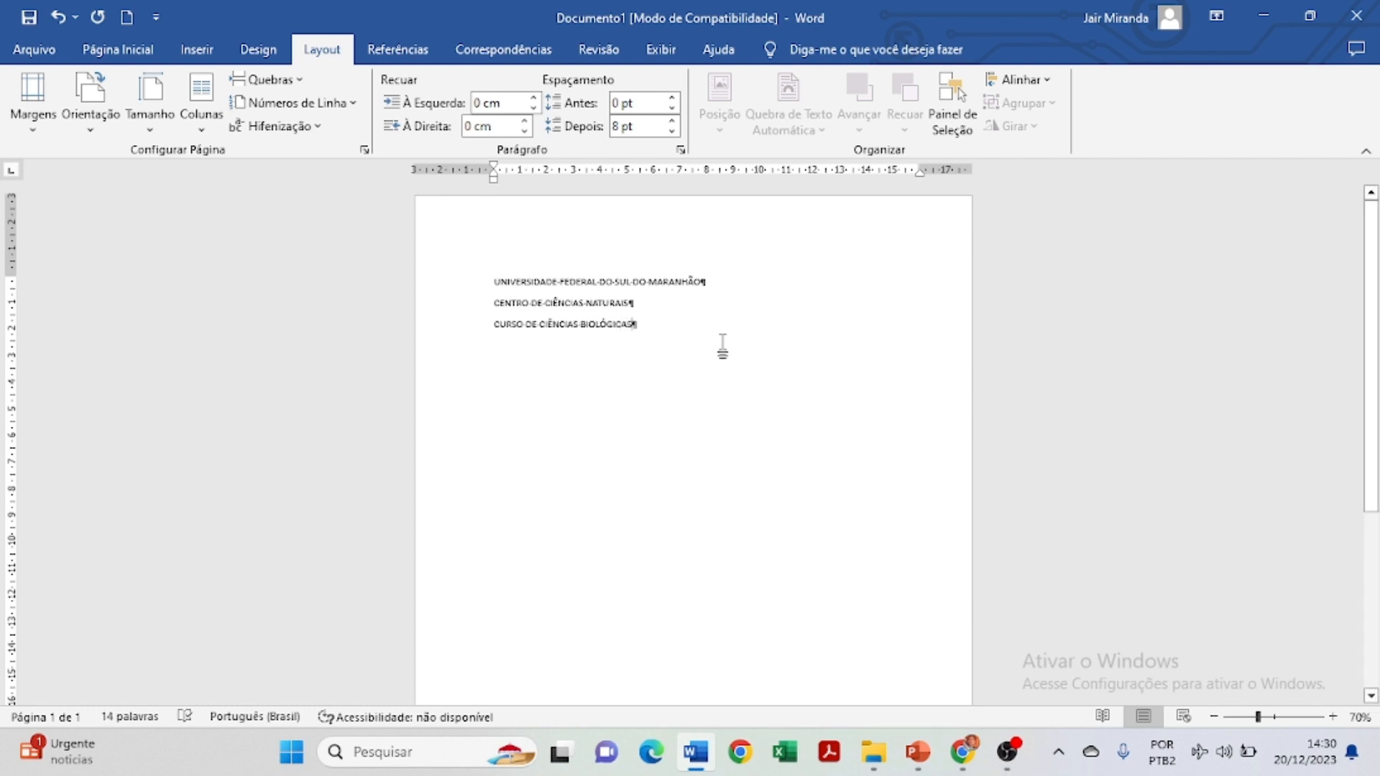
Format the three heading lines in Arial, size 12, centred.
{"action": "left_click_drag", "start_coordinate": [704, 352], "coordinate": [486, 282]}
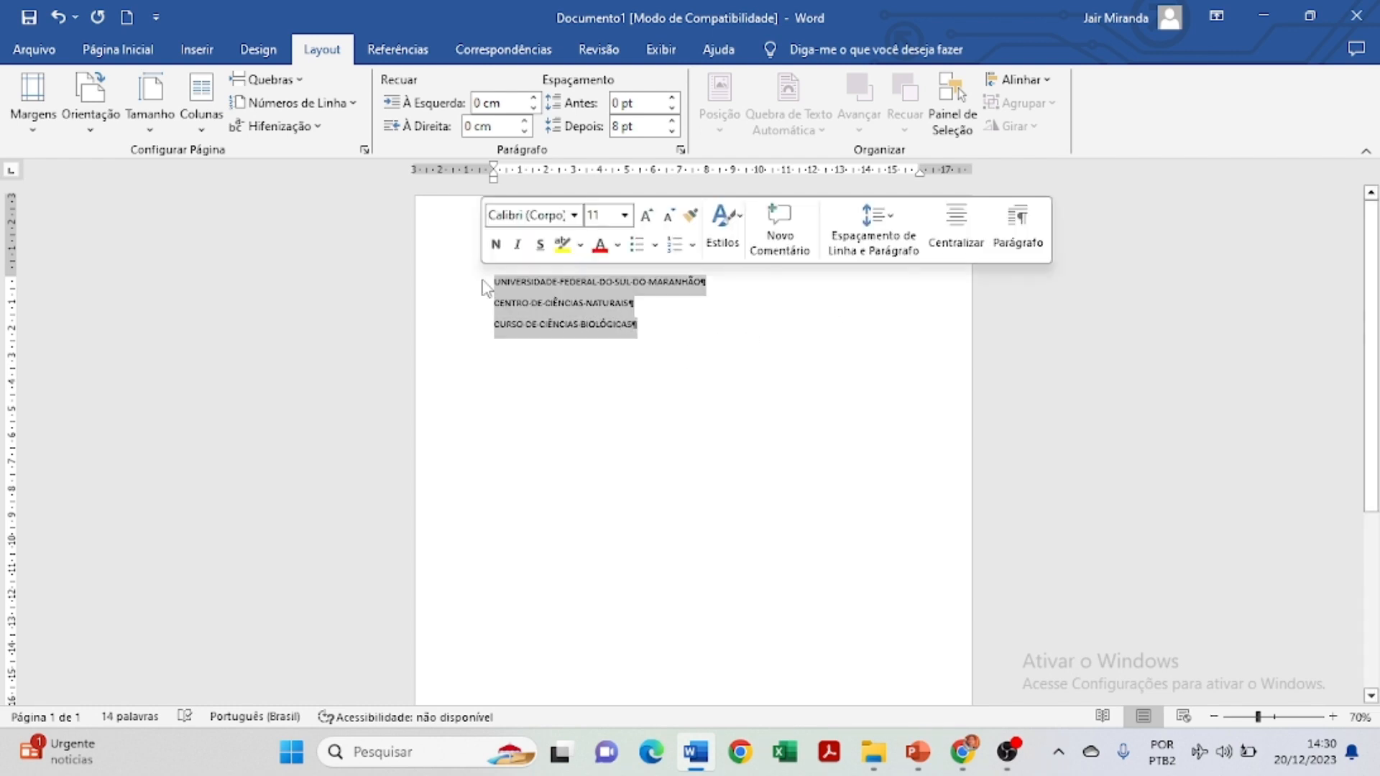
{"action": "left_click", "coordinate": [123, 47]}
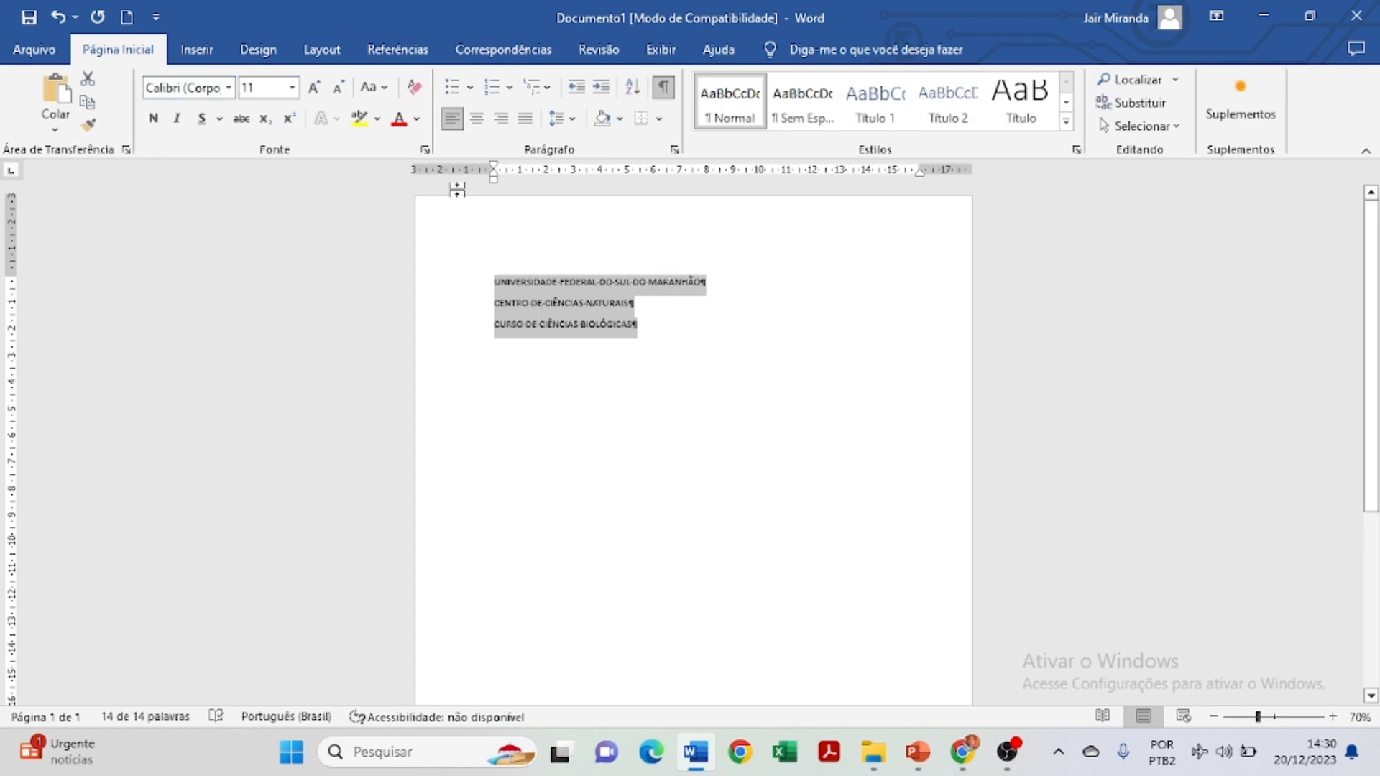
{"action": "left_click", "coordinate": [183, 87]}
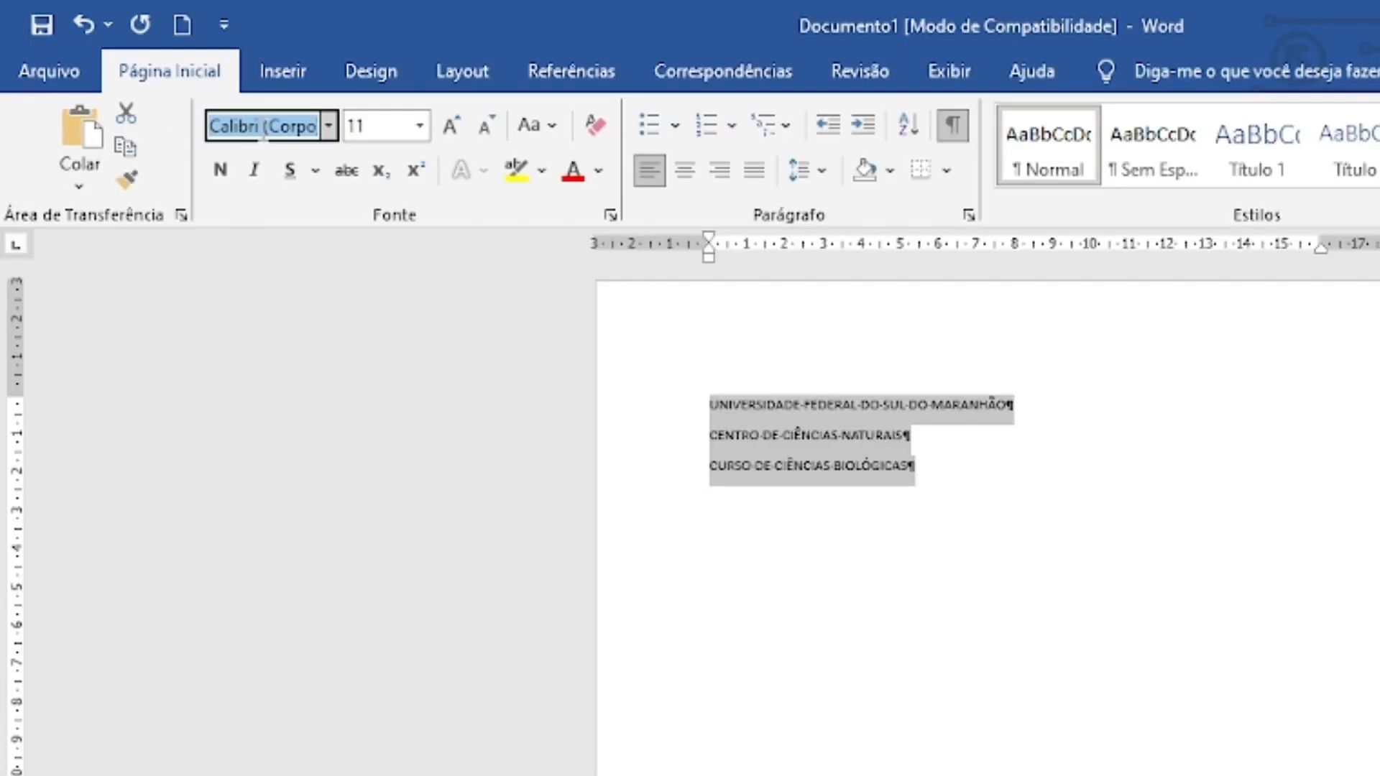
{"action": "key", "text": "BackSpace"}
{"action": "type", "text": "T"}
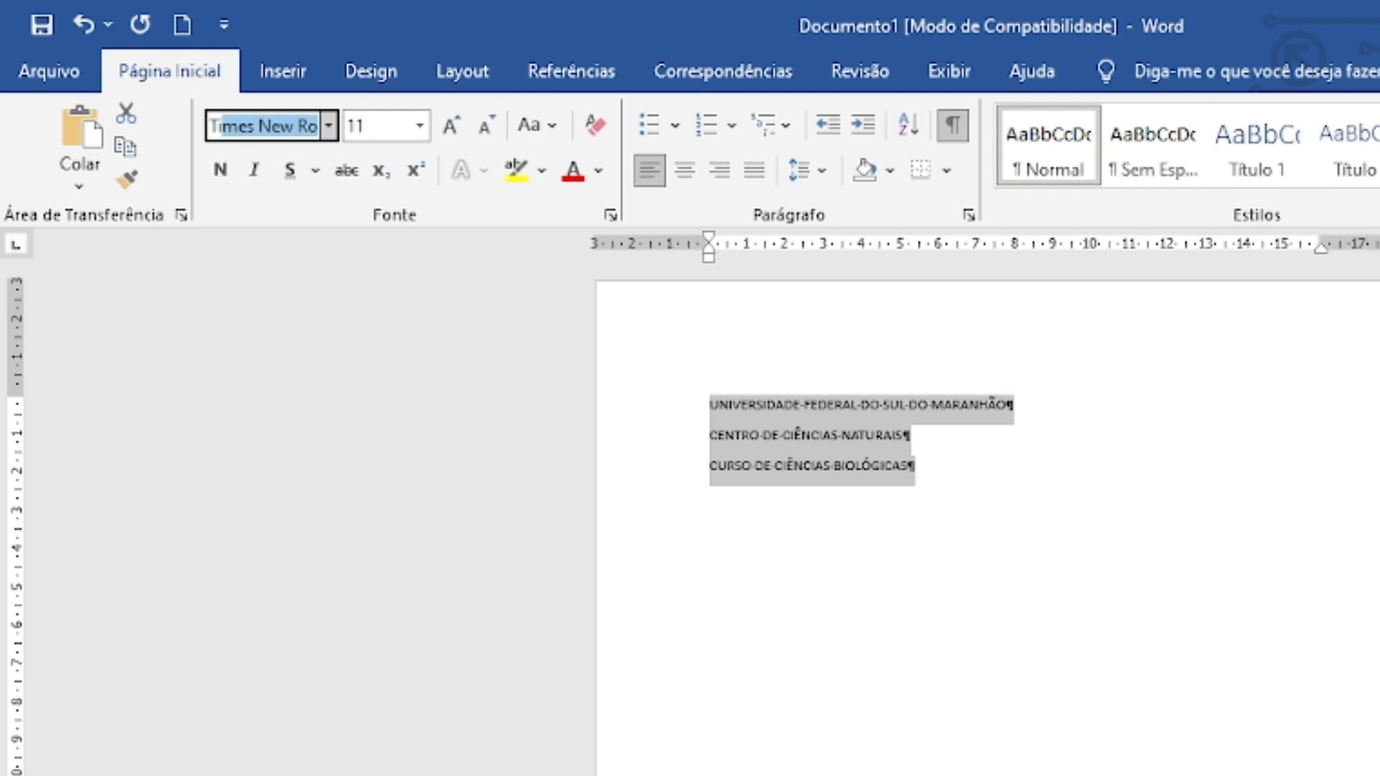
{"action": "key", "text": "BackSpace"}
{"action": "key", "text": "BackSpace"}
{"action": "type", "text": "Arial"}
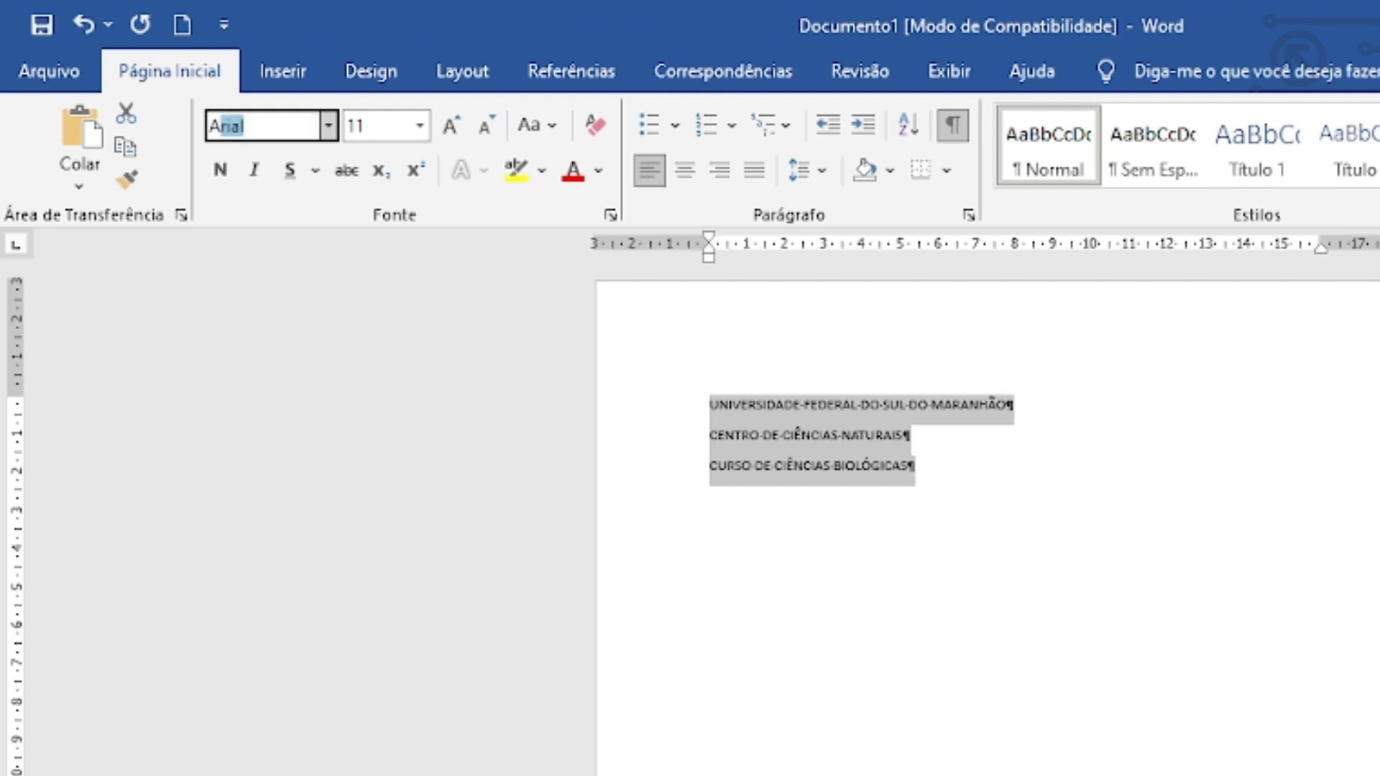
{"action": "key", "text": "Return"}
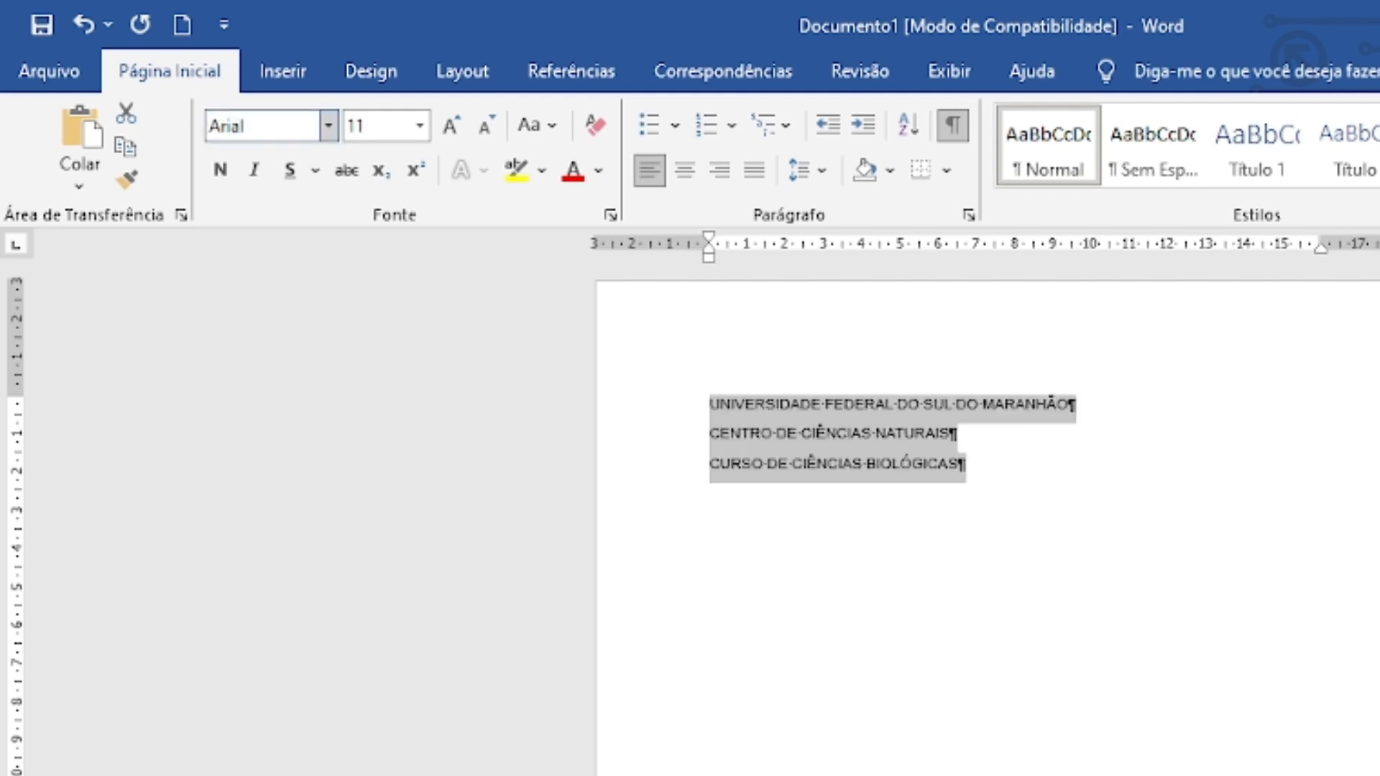
{"action": "left_click", "coordinate": [447, 129]}
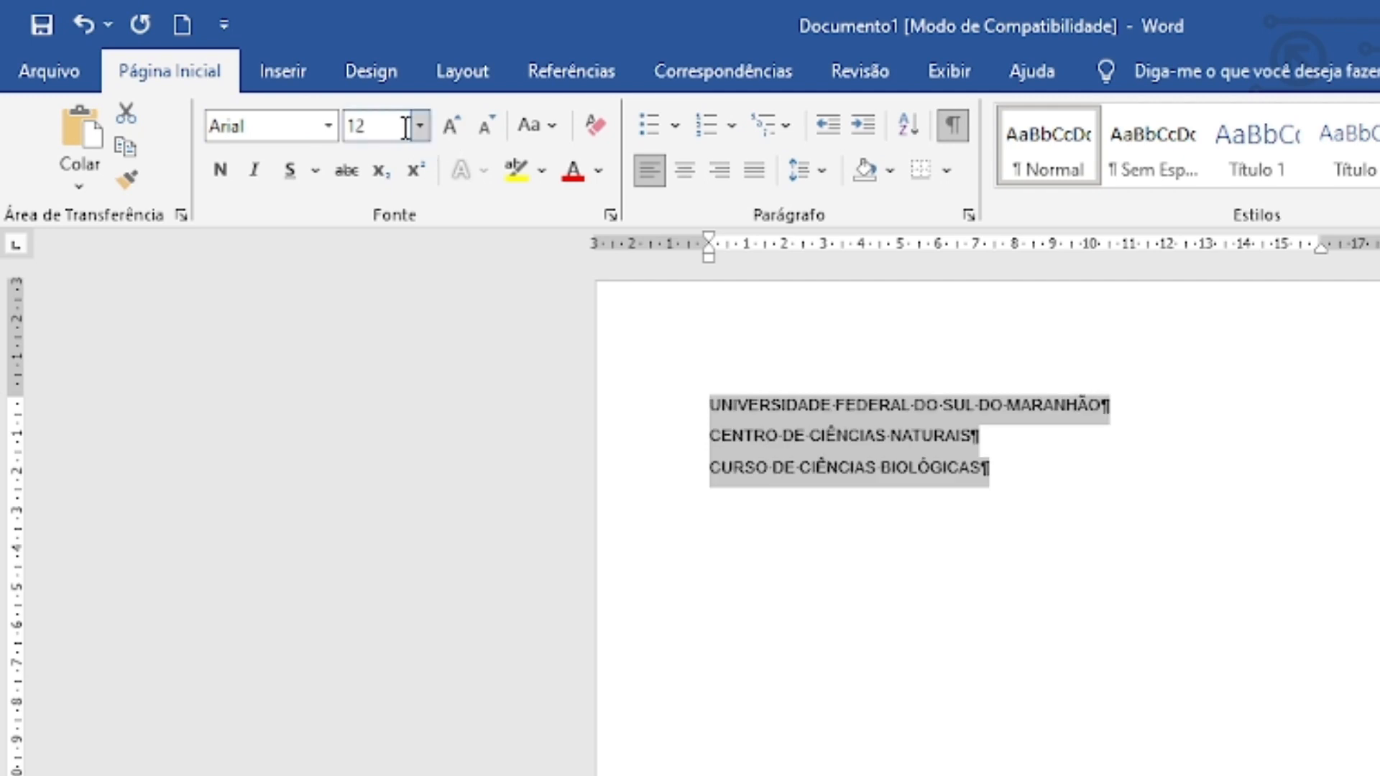
{"action": "left_click", "coordinate": [683, 170]}
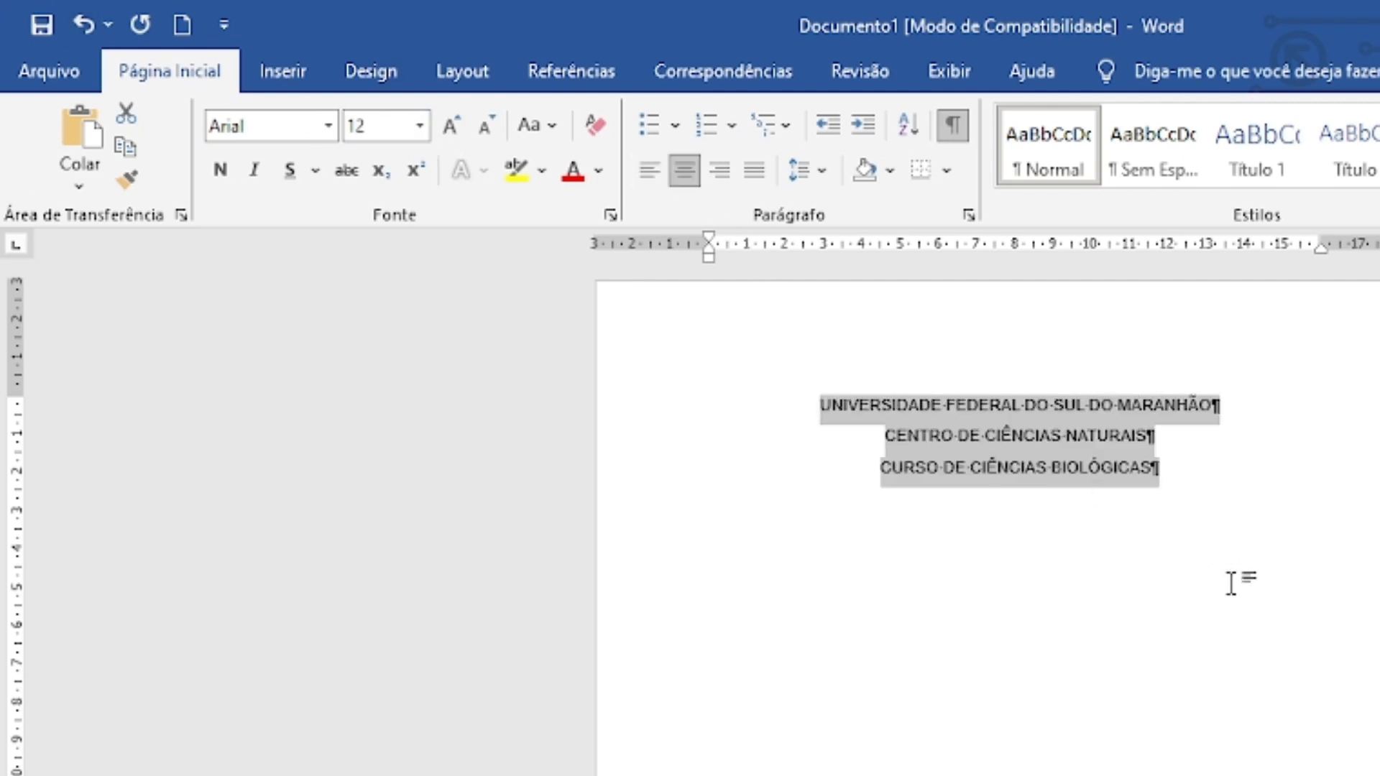
{"action": "left_click", "coordinate": [1176, 554]}
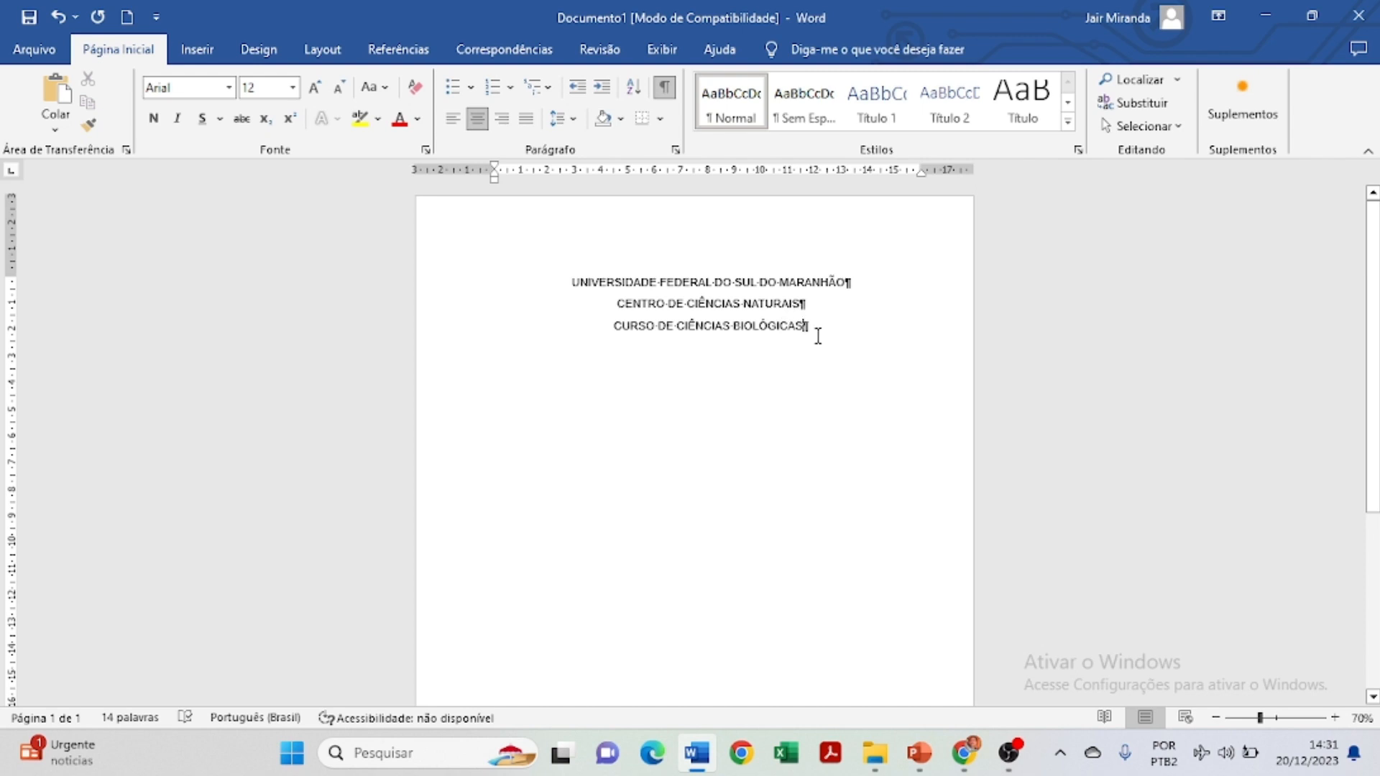
Delete the 'CENTRO DE CIÊNCIAS NATURAIS' line and add blank lines below the course name.
{"action": "triple_click", "coordinate": [728, 304]}
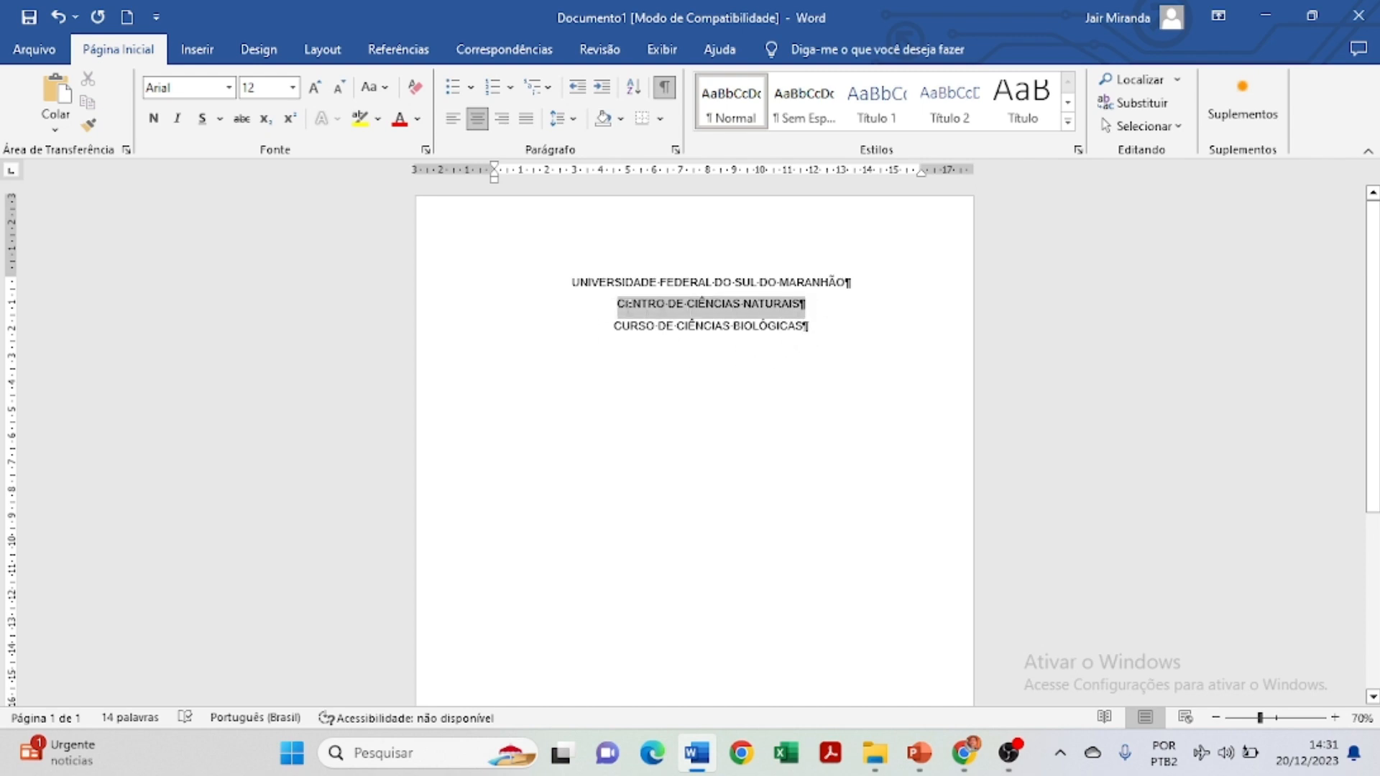
{"action": "key", "text": "Delete"}
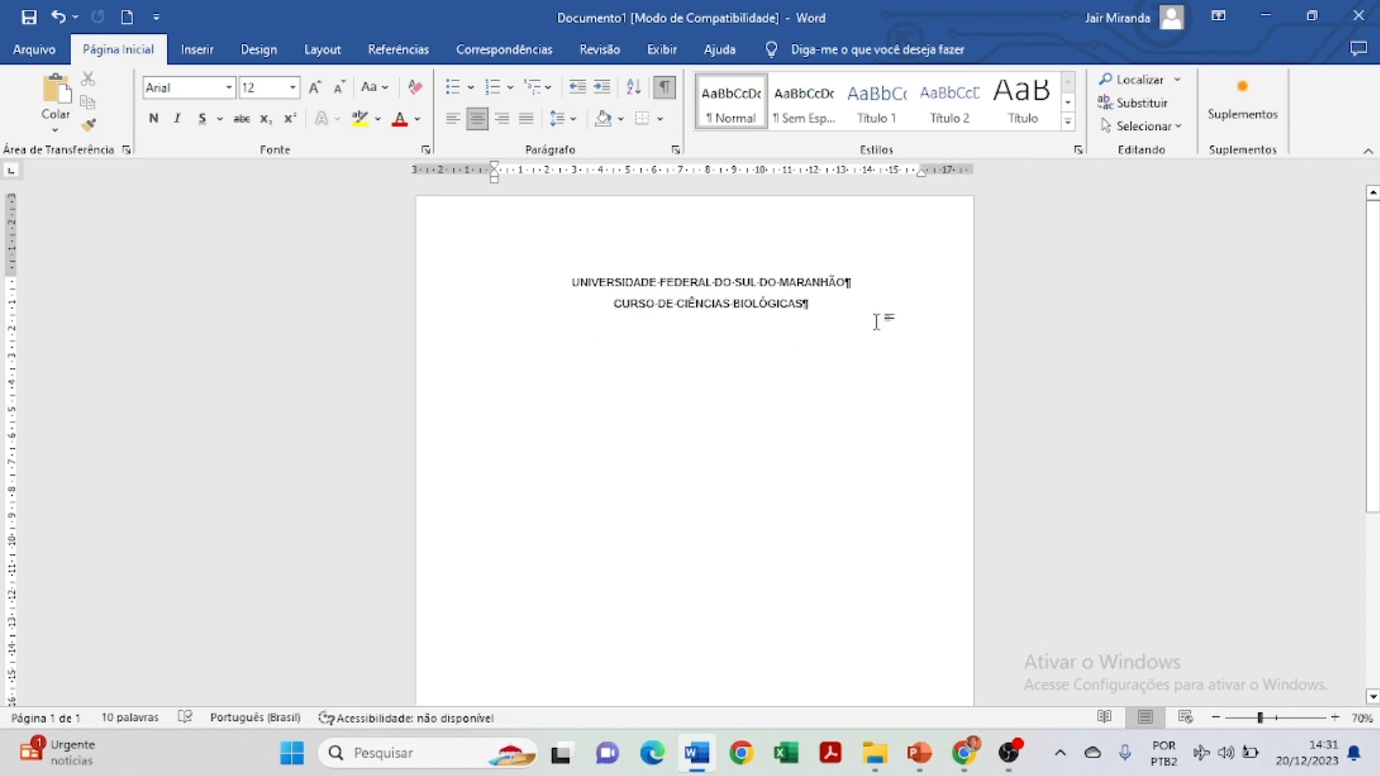
{"action": "left_click", "coordinate": [816, 303]}
{"action": "key", "text": "Return"}
{"action": "key", "text": "Return"}
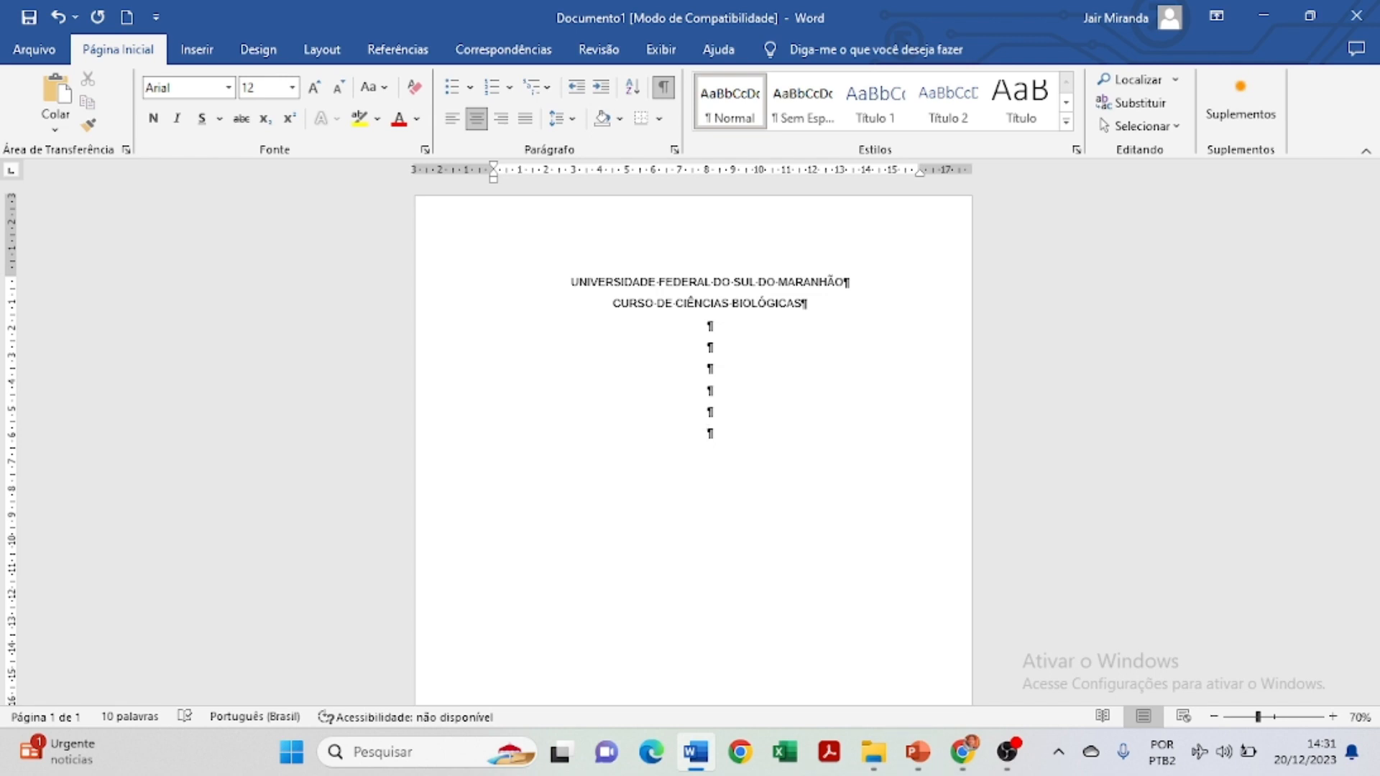
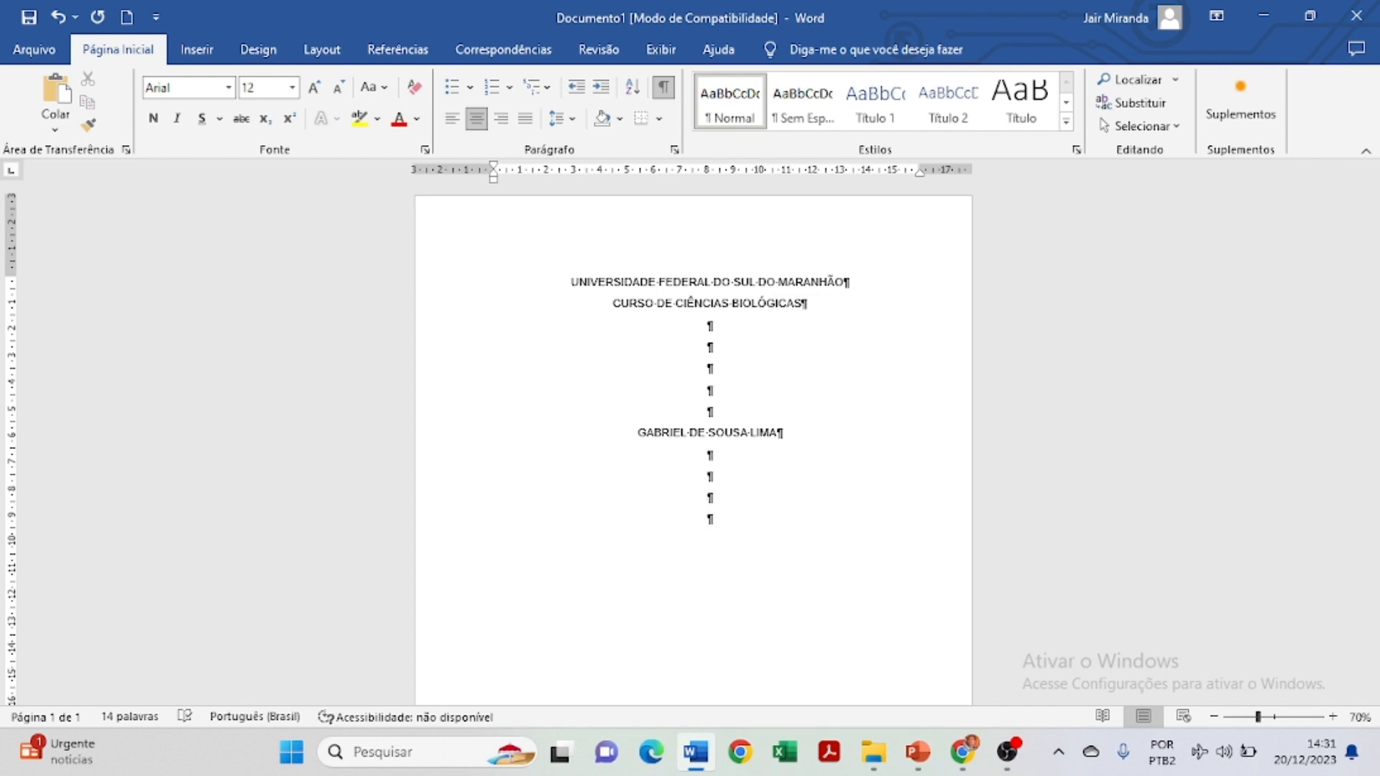
Type the author's full name and, further down, the title 'RELATÓRIO DE ANÁLISES CLINICAS'.
{"action": "type", "text": "RELATÓRIO DE ANÁLISE"}
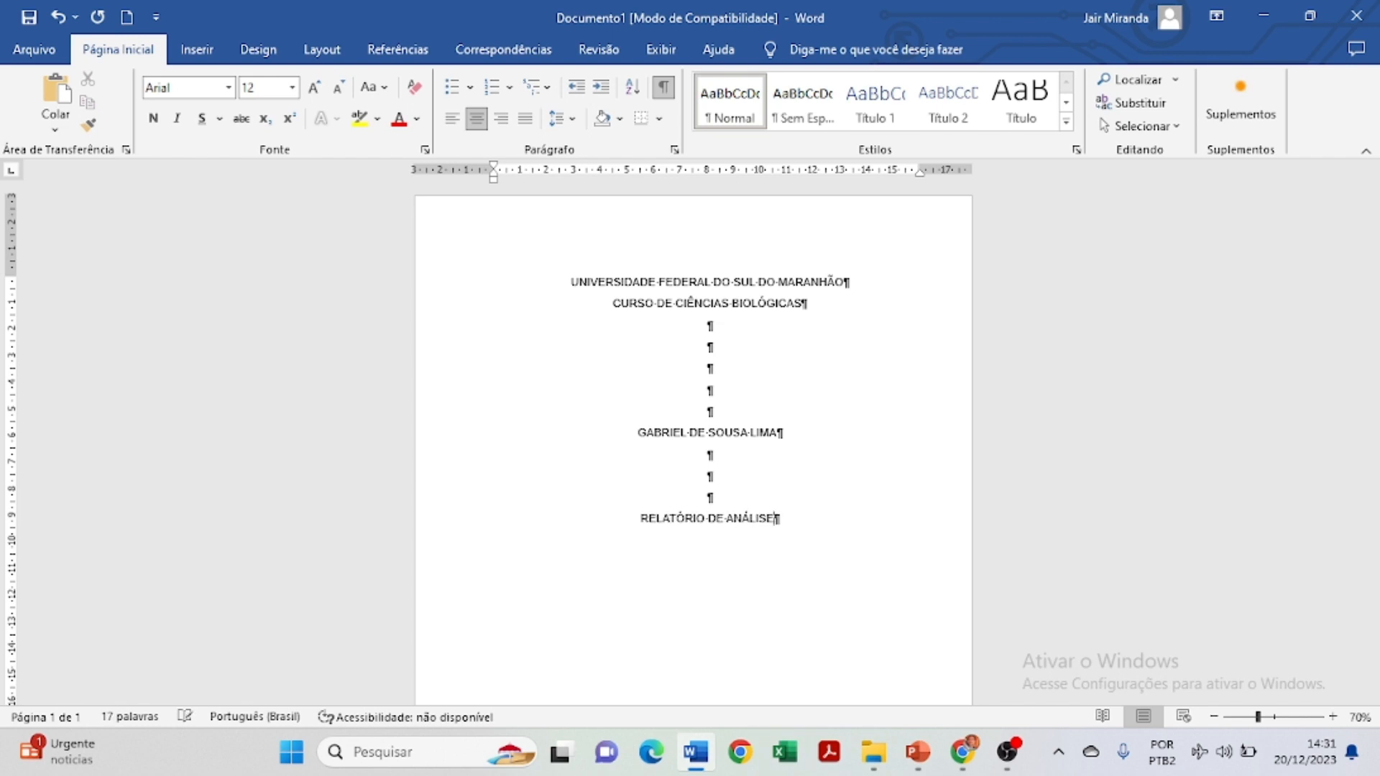
{"action": "type", "text": "S CLINICAS"}
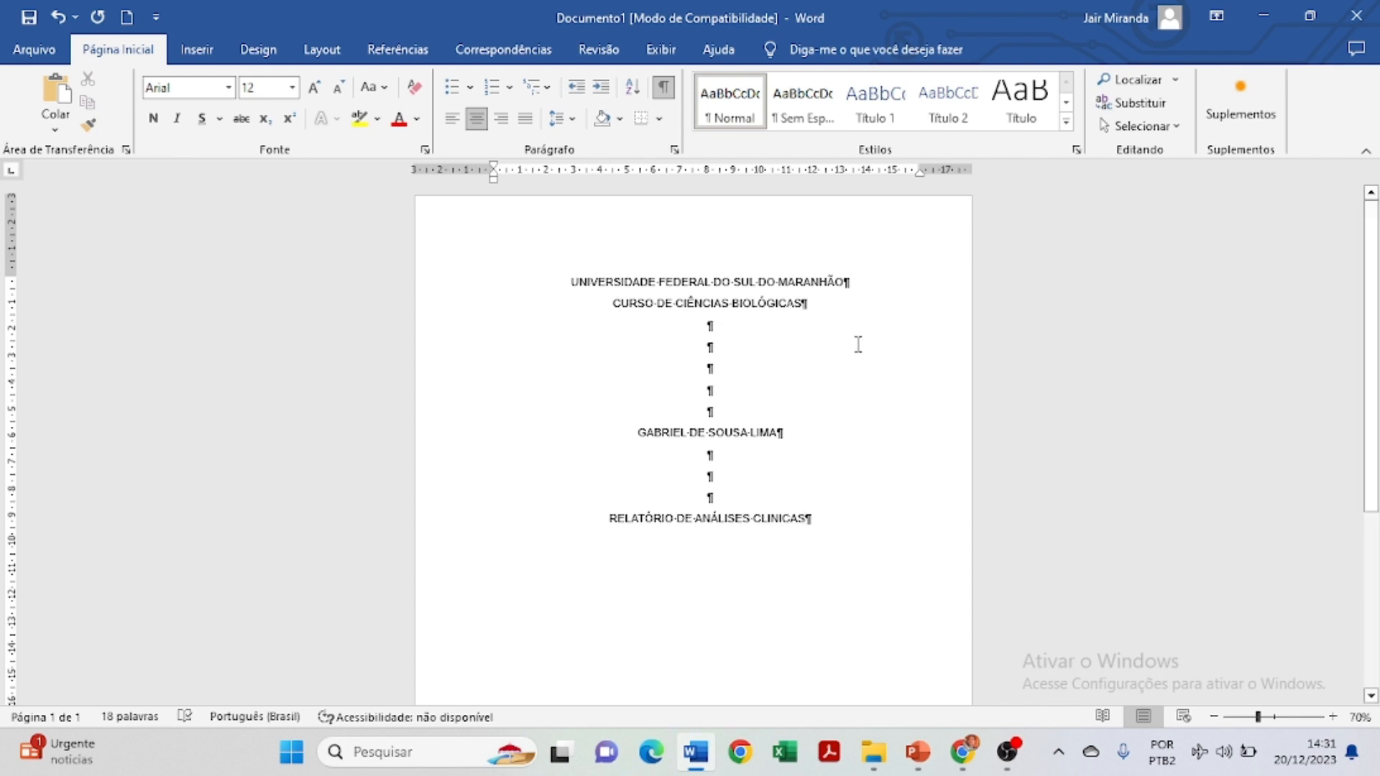
{"action": "key", "text": "Return"}
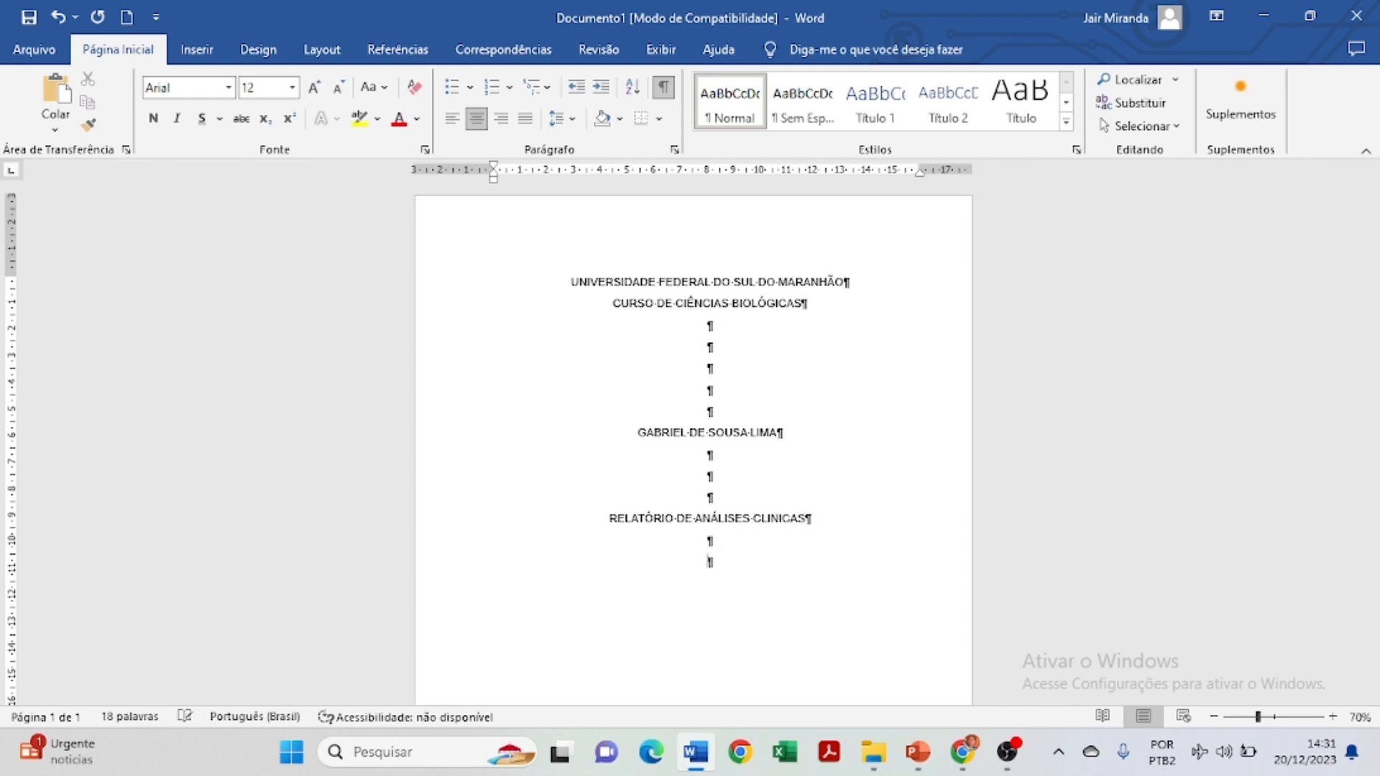
Pad to the page bottom with blank lines, then type 'Açaílândia MA' and '2023' beneath it.
{"action": "key", "text": "Return"}
{"action": "scroll", "coordinate": [877, 321], "scroll_direction": "down", "scroll_amount": 5}
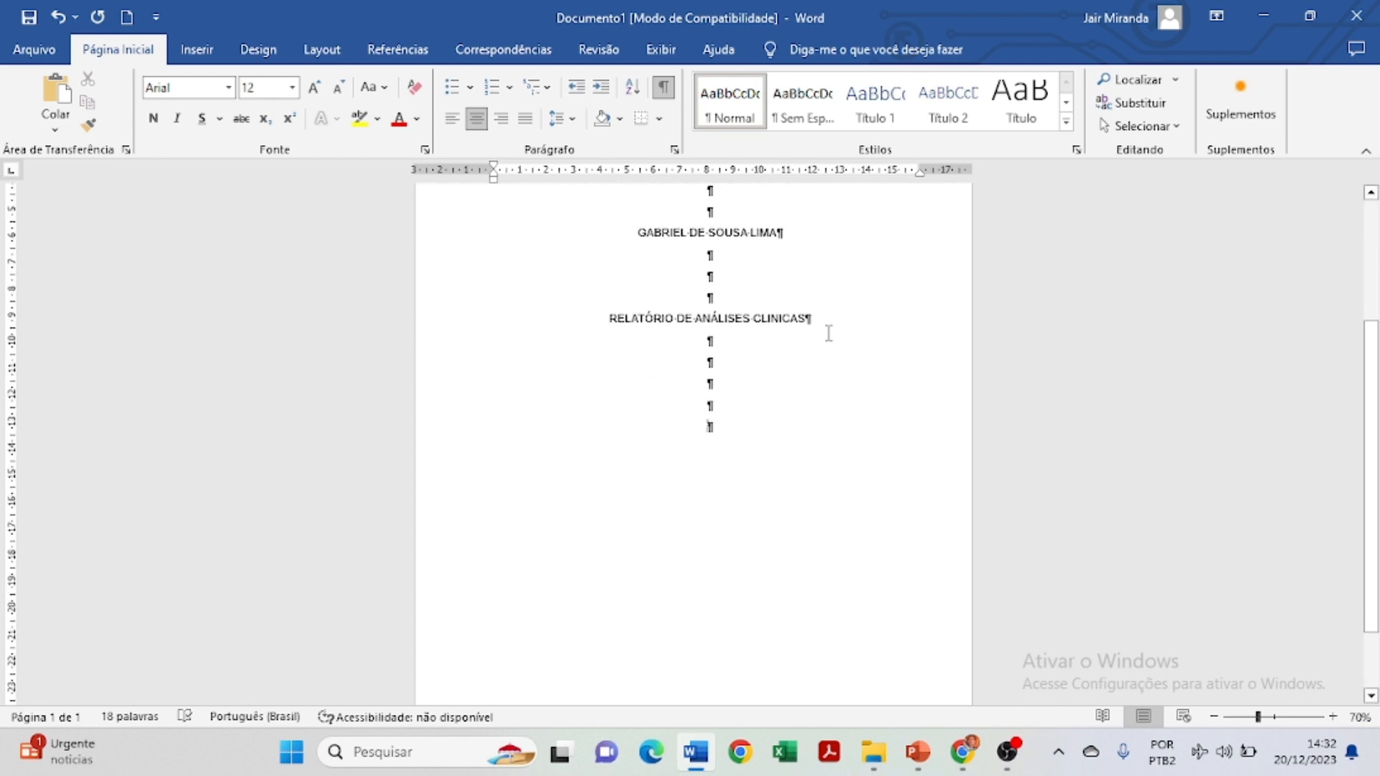
{"action": "key", "text": "Return"}
{"action": "key", "text": "Return"}
{"action": "key", "text": "Return"}
{"action": "key", "text": "Return"}
{"action": "key", "text": "Return"}
{"action": "key", "text": "Return"}
{"action": "key", "text": "Return"}
{"action": "key", "text": "Return"}
{"action": "key", "text": "Return"}
{"action": "key", "text": "Return"}
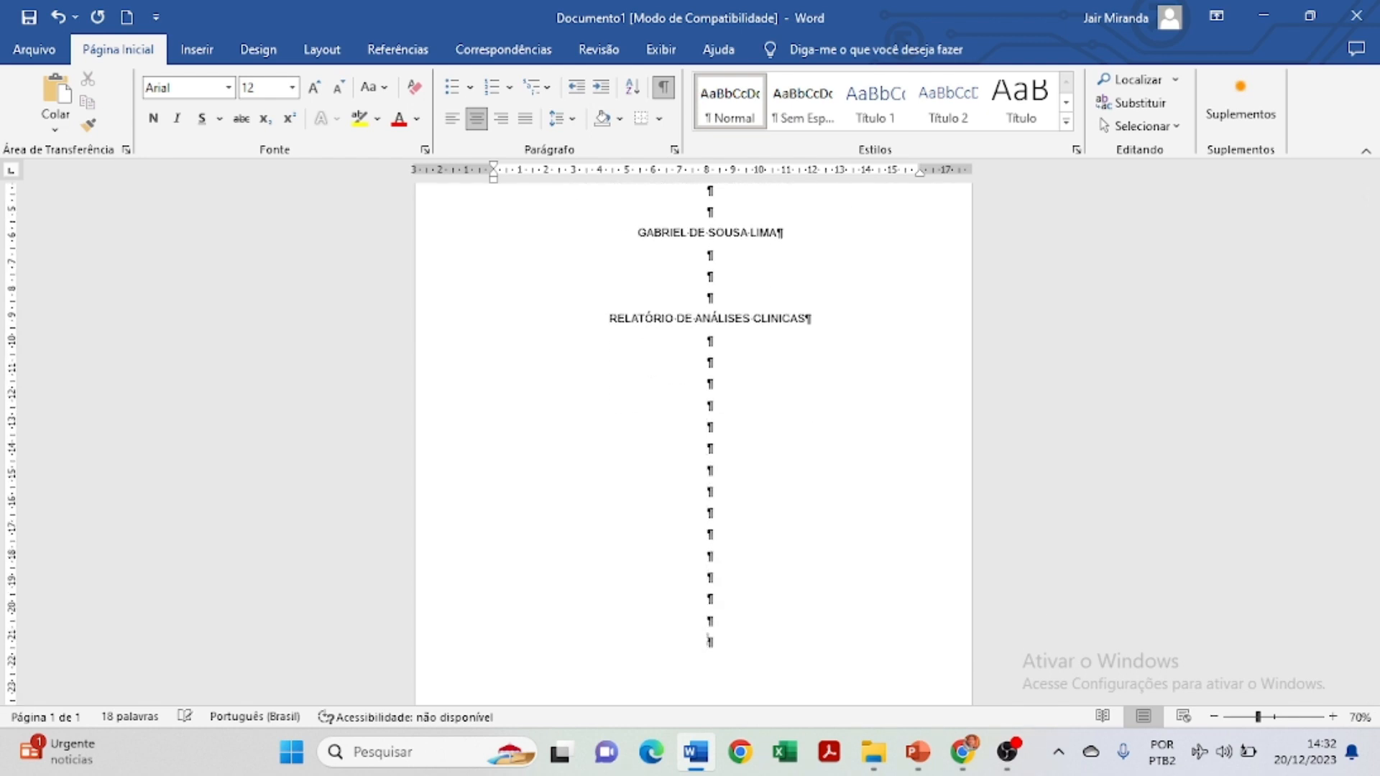
{"action": "key", "text": "Return"}
{"action": "key", "text": "Return"}
{"action": "key", "text": "Return"}
{"action": "key", "text": "Return"}
{"action": "key", "text": "Return"}
{"action": "key", "text": "Return"}
{"action": "key", "text": "Return"}
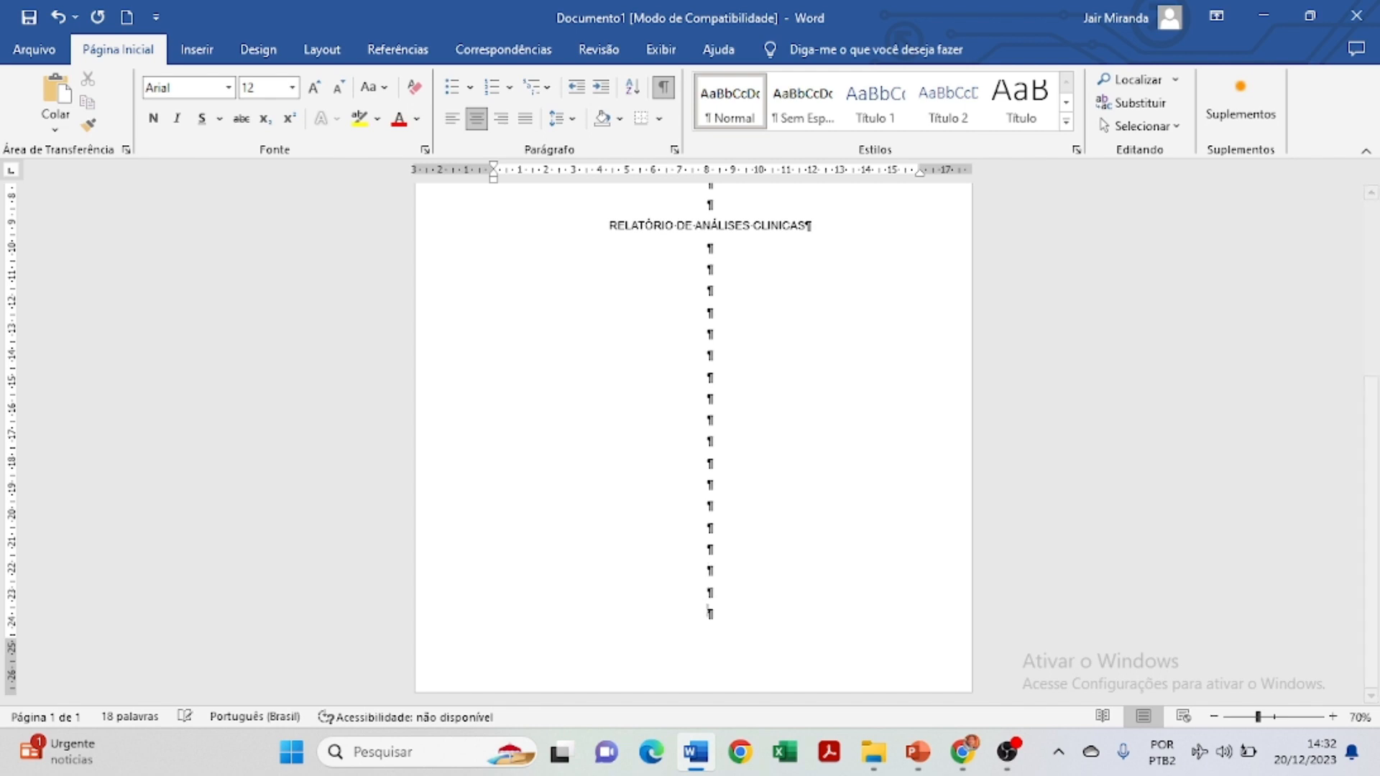
{"action": "key", "text": "BackSpace"}
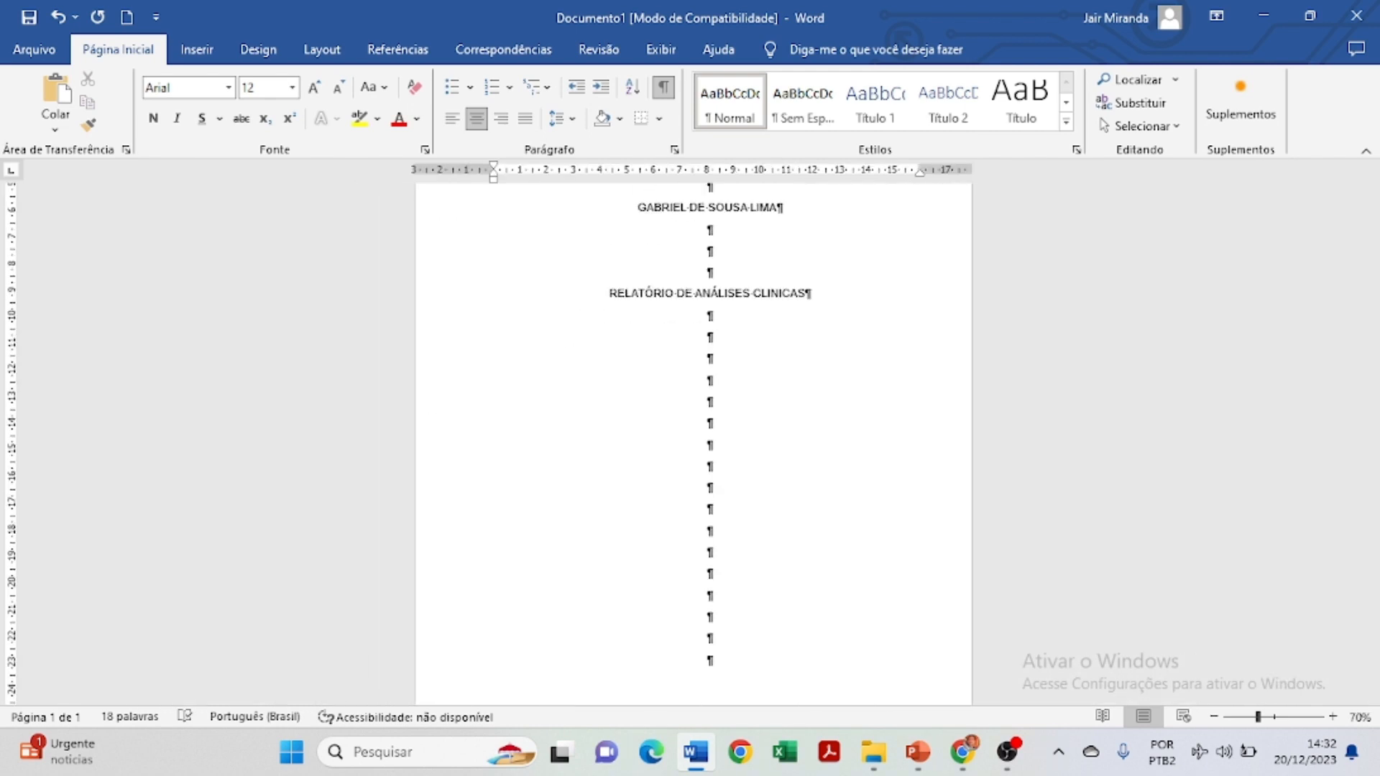
{"action": "type", "text": "A"}
{"action": "type", "text": "çaí"}
{"action": "type", "text": "lândia "}
{"action": "type", "text": "MA"}
{"action": "key", "text": "Return"}
{"action": "type", "text": "2023"}
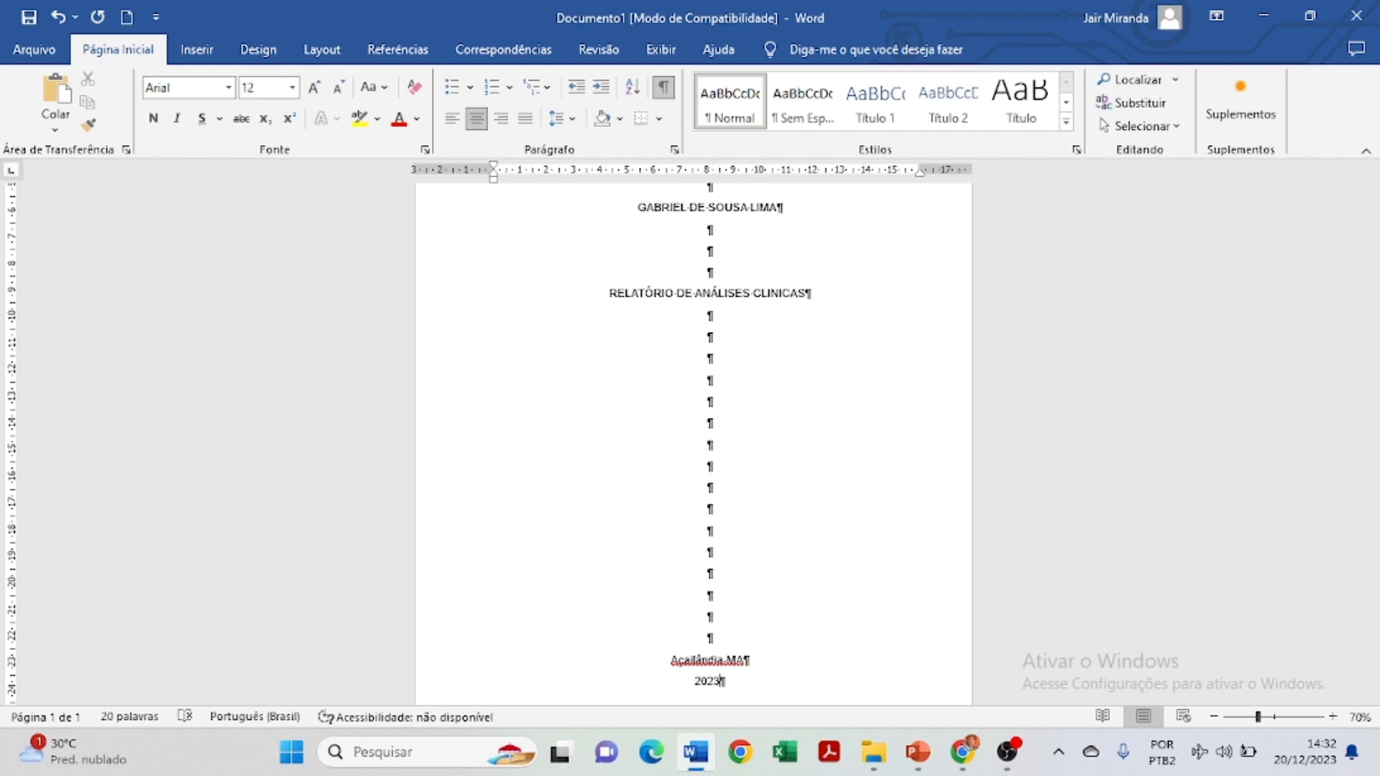
{"action": "scroll", "coordinate": [749, 560], "scroll_direction": "up", "scroll_amount": 5}
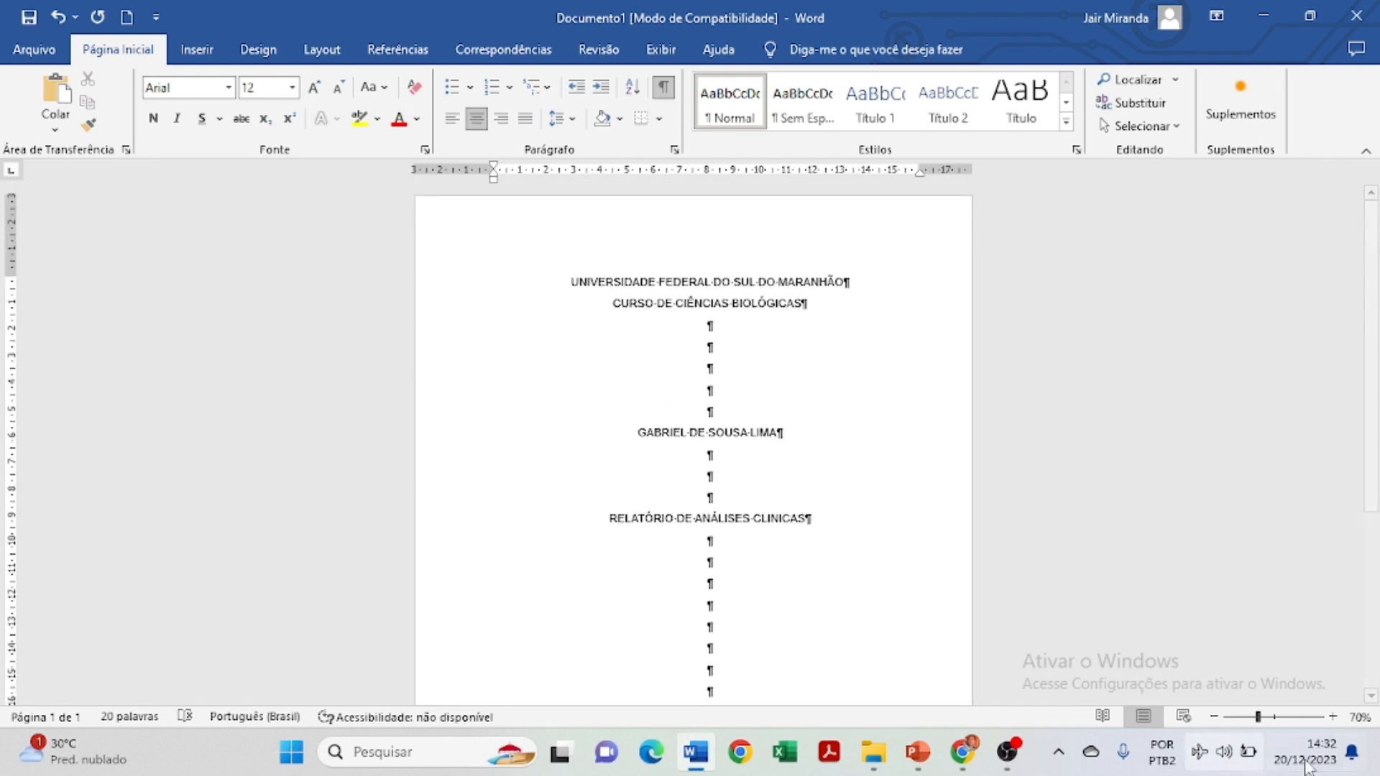
Zoom out twice to view the whole cover page.
{"action": "left_click", "coordinate": [1215, 717]}
{"action": "left_click", "coordinate": [1214, 717]}
{"action": "scroll", "coordinate": [873, 496], "scroll_direction": "down", "scroll_amount": 2}
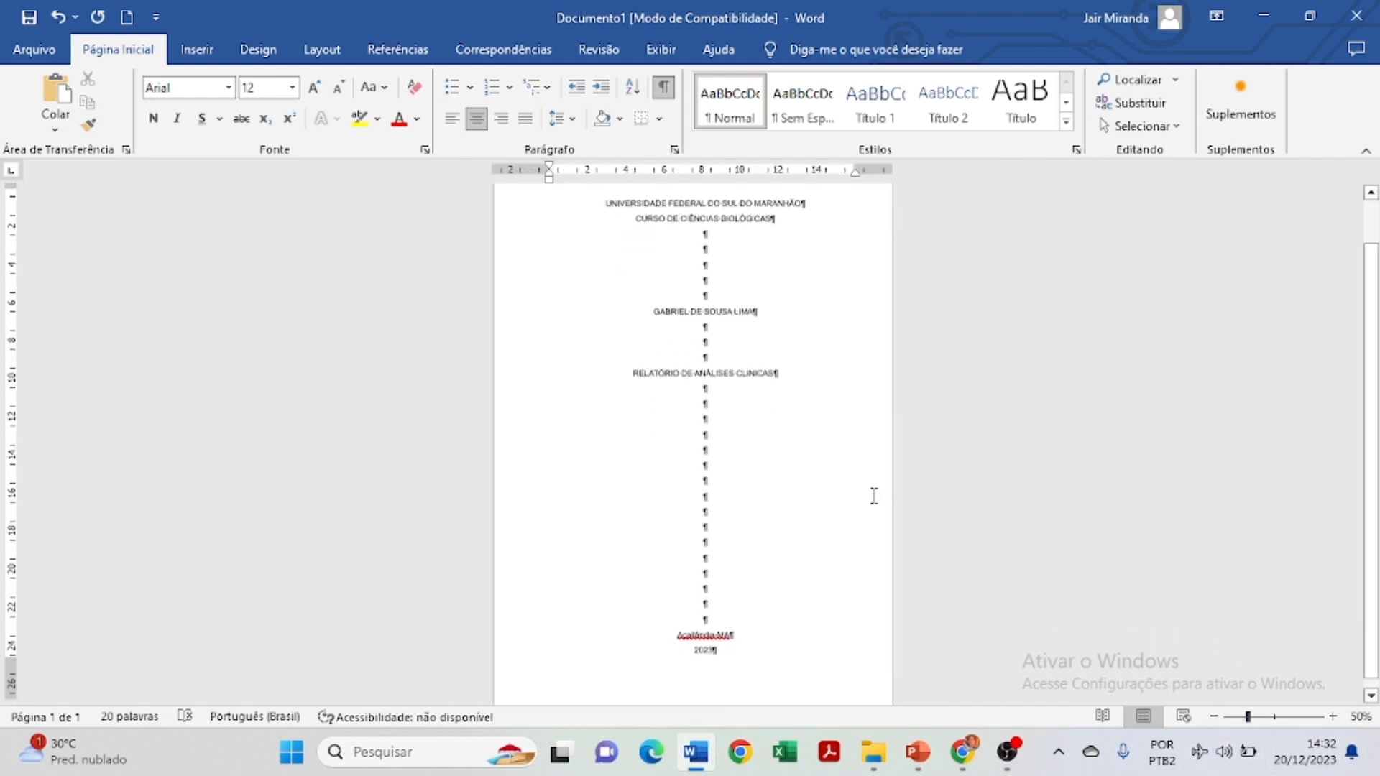
{"action": "scroll", "coordinate": [873, 496], "scroll_direction": "up", "scroll_amount": 1}
{"action": "scroll", "coordinate": [873, 496], "scroll_direction": "down", "scroll_amount": 1}
{"action": "scroll", "coordinate": [874, 495], "scroll_direction": "up", "scroll_amount": 1}
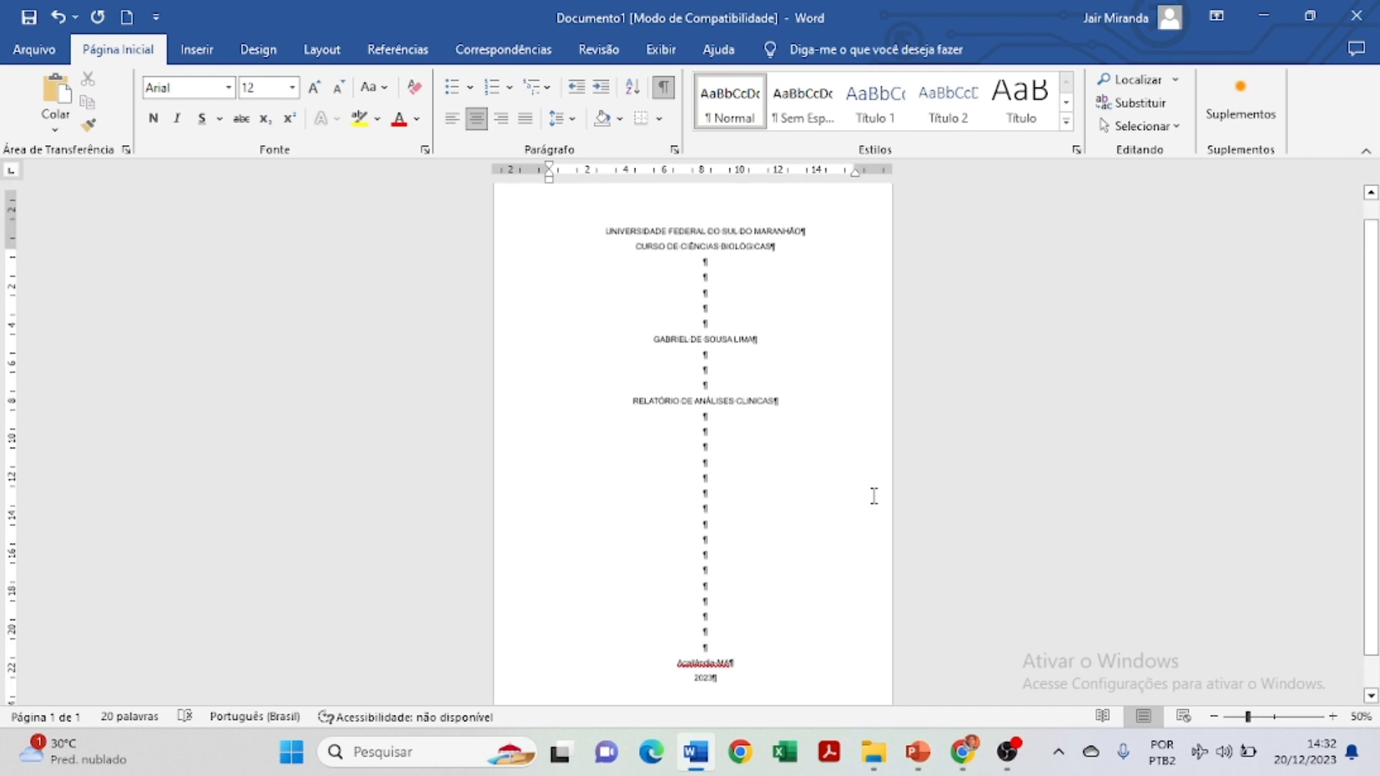
{"action": "scroll", "coordinate": [833, 352], "scroll_direction": "down", "scroll_amount": 1}
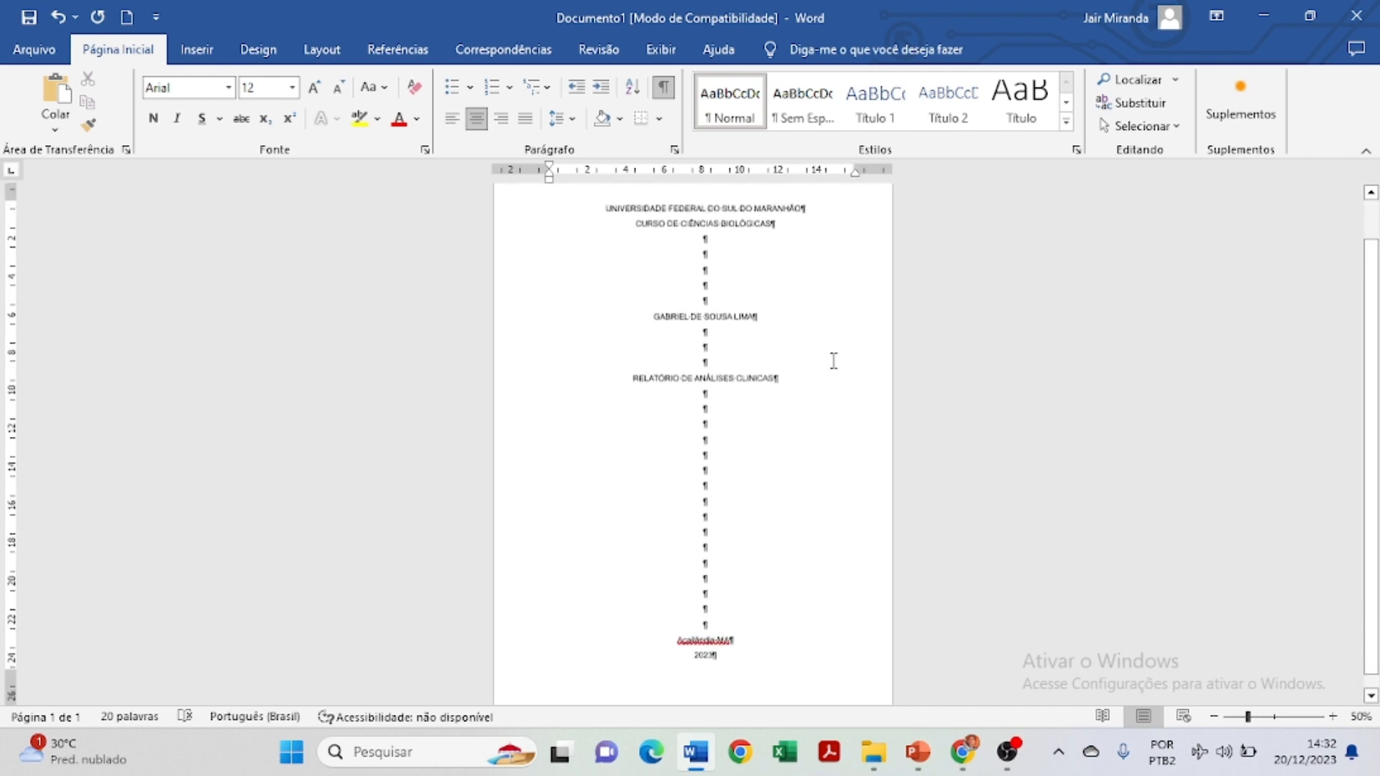
{"action": "scroll", "coordinate": [834, 361], "scroll_direction": "up", "scroll_amount": 1}
{"action": "scroll", "coordinate": [834, 361], "scroll_direction": "down", "scroll_amount": 1}
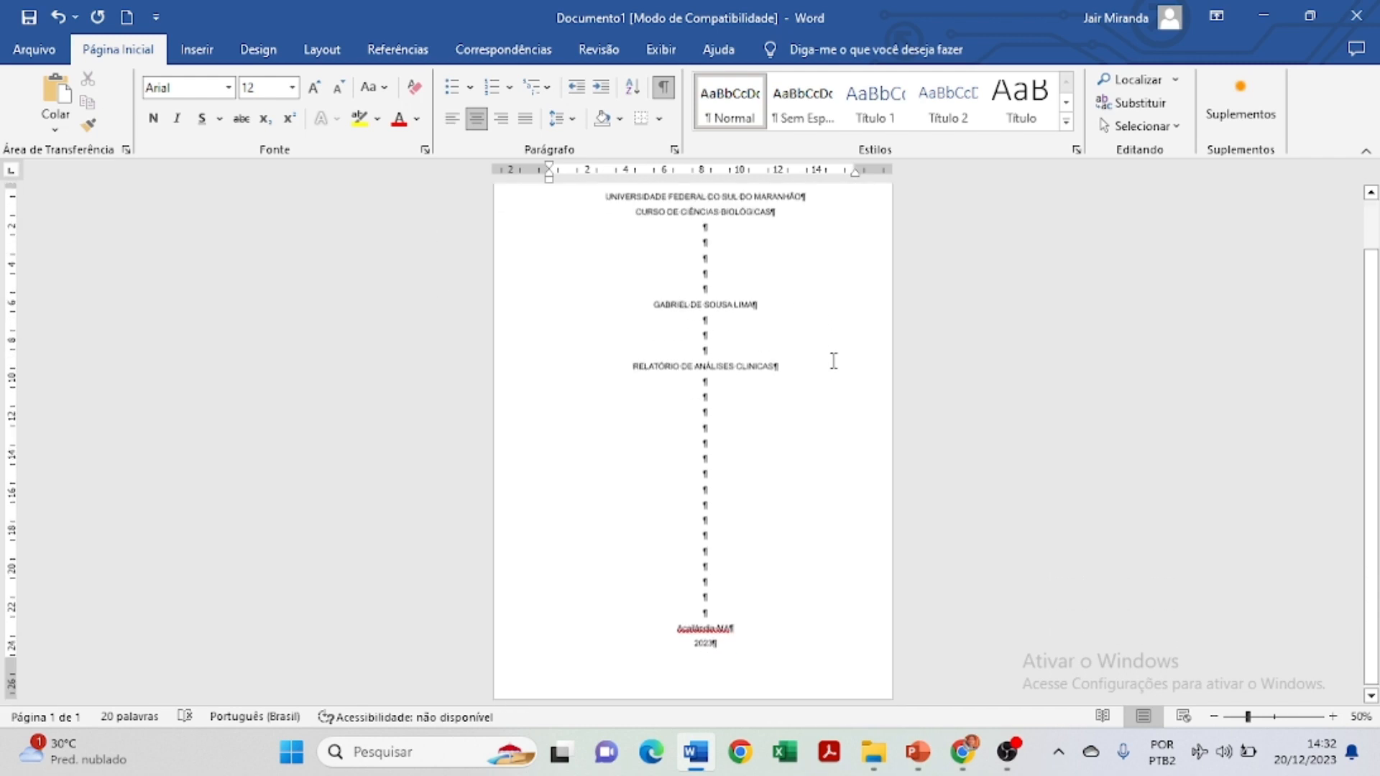
{"action": "scroll", "coordinate": [834, 361], "scroll_direction": "up", "scroll_amount": 1}
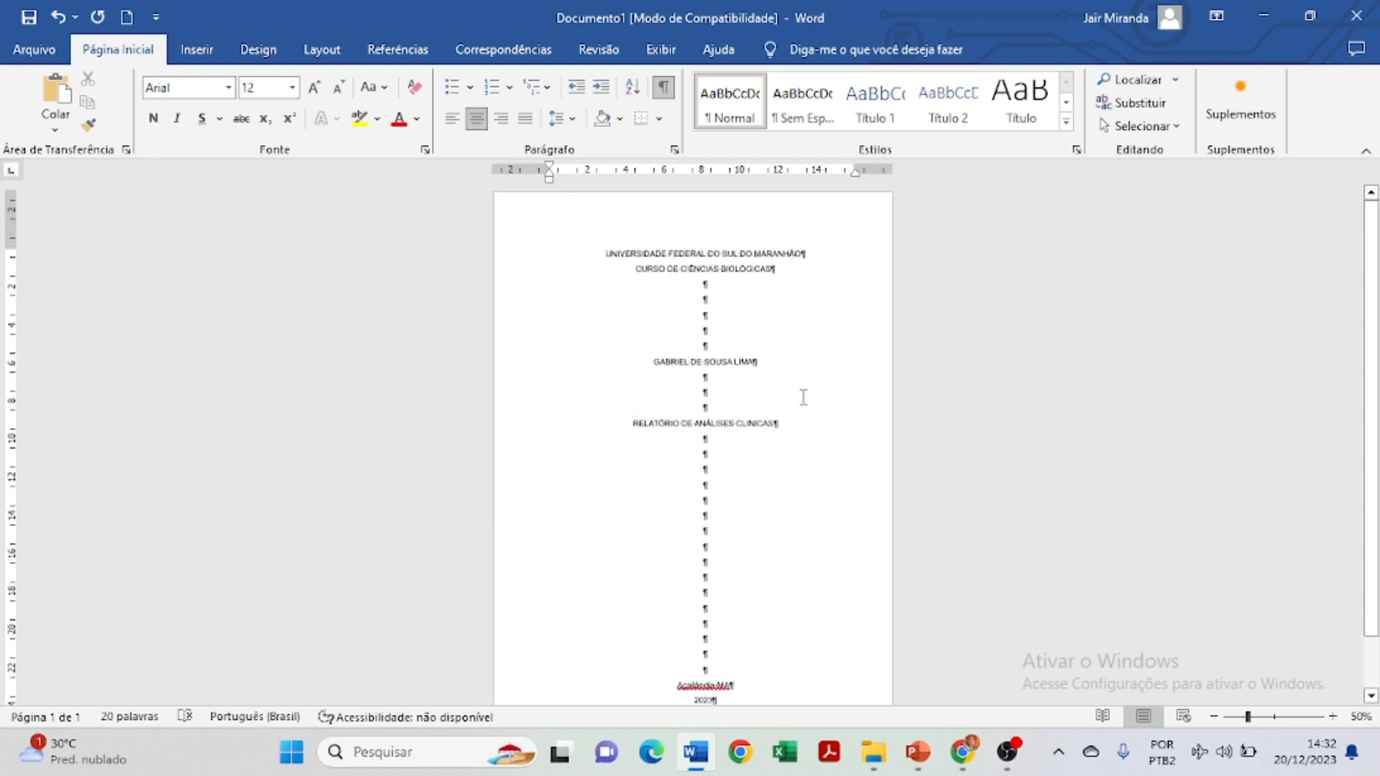
{"action": "scroll", "coordinate": [801, 399], "scroll_direction": "down", "scroll_amount": 1}
{"action": "scroll", "coordinate": [802, 401], "scroll_direction": "up", "scroll_amount": 1}
Re-centre the university line after a stray left-align, and select the cover text down to the bottom.
{"action": "left_click_drag", "start_coordinate": [601, 242], "coordinate": [616, 237]}
{"action": "left_click", "coordinate": [604, 250]}
{"action": "key", "text": "ctrl+q"}
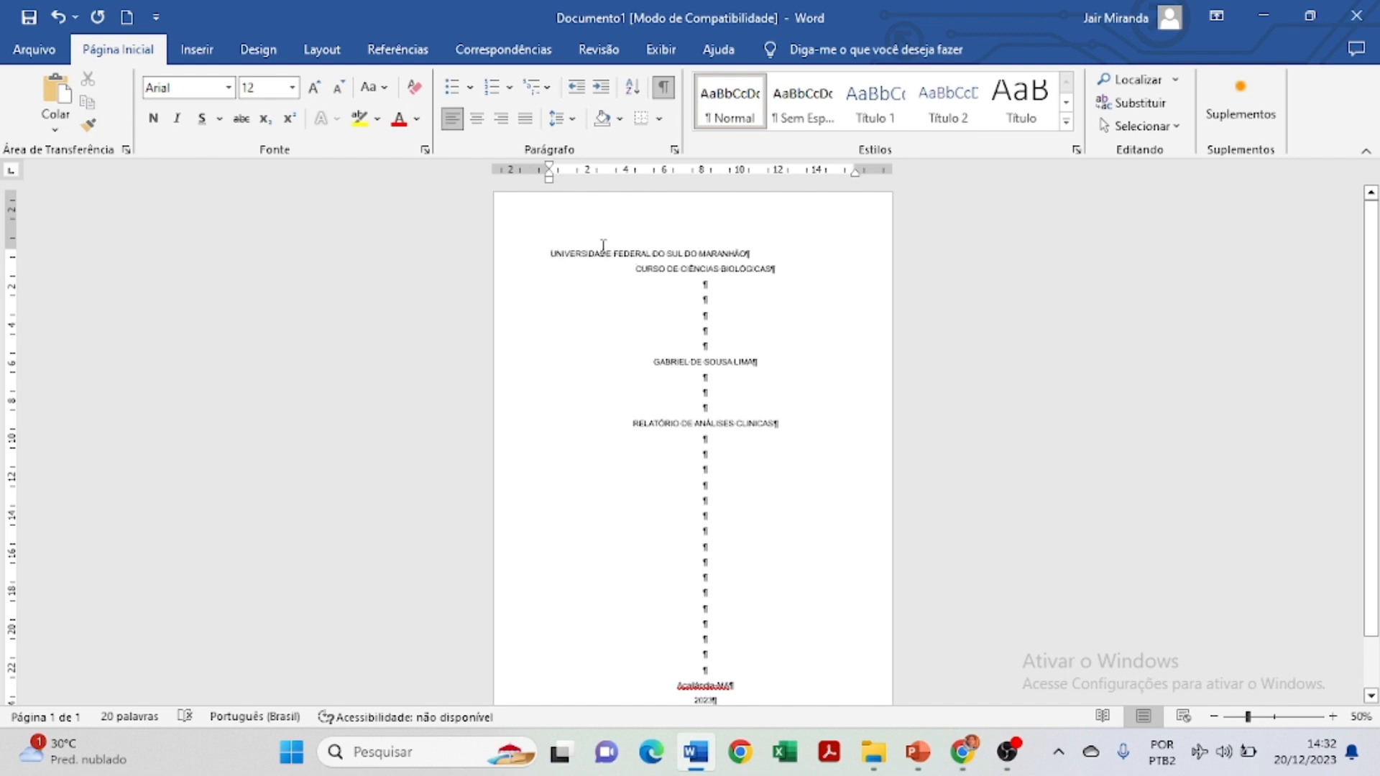
{"action": "left_click", "coordinate": [477, 118]}
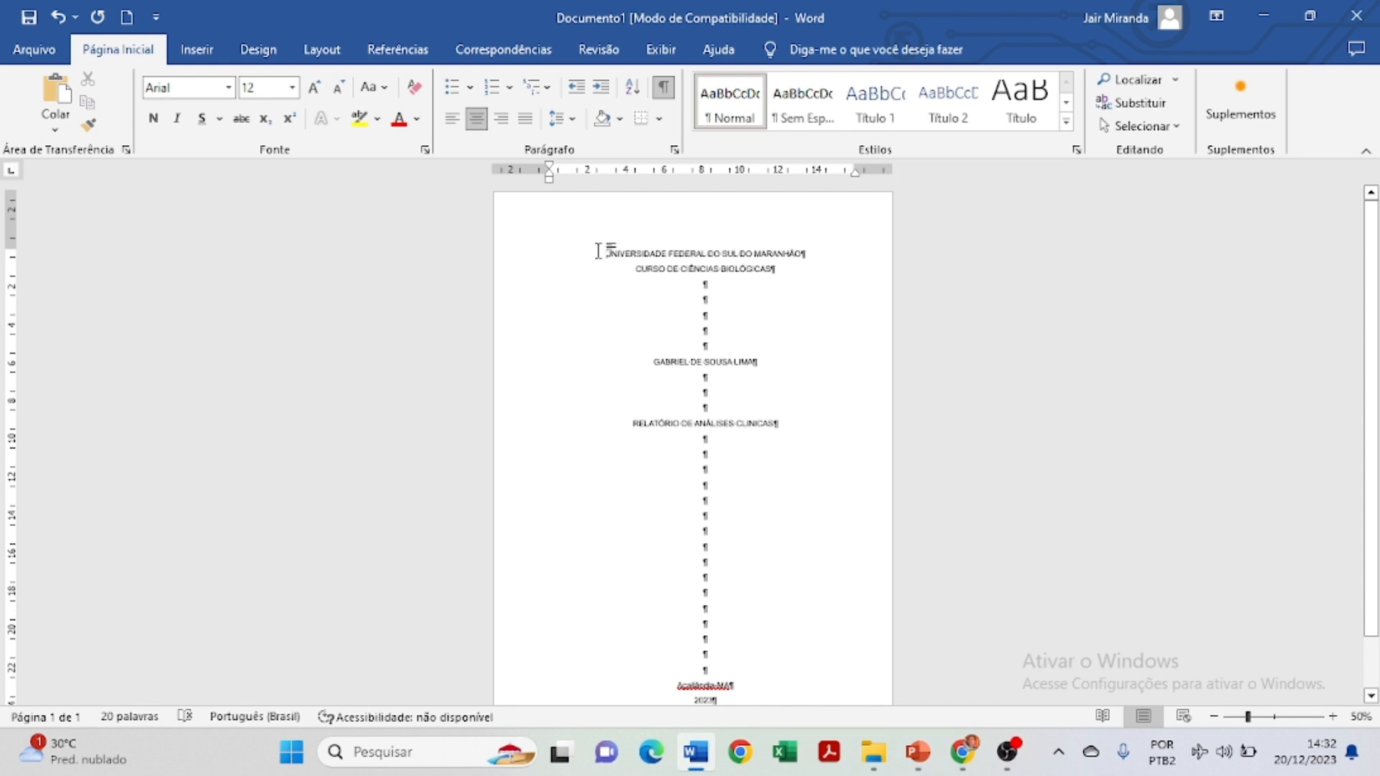
{"action": "left_click_drag", "start_coordinate": [603, 253], "coordinate": [776, 716]}
Try 0 pt spacing after paragraphs with no special indent, then undo to keep the original spacing.
{"action": "scroll", "coordinate": [750, 450], "scroll_direction": "up", "scroll_amount": 2}
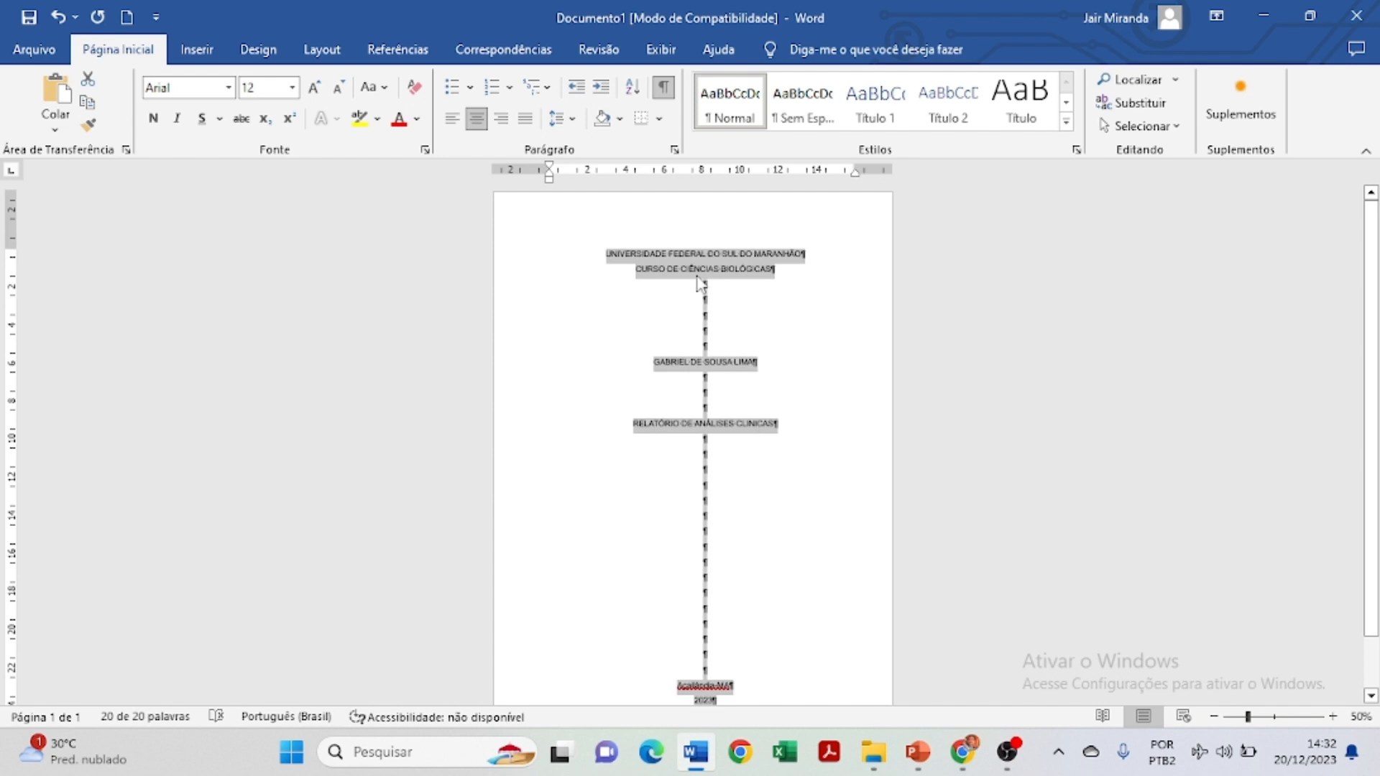
{"action": "left_click", "coordinate": [674, 150]}
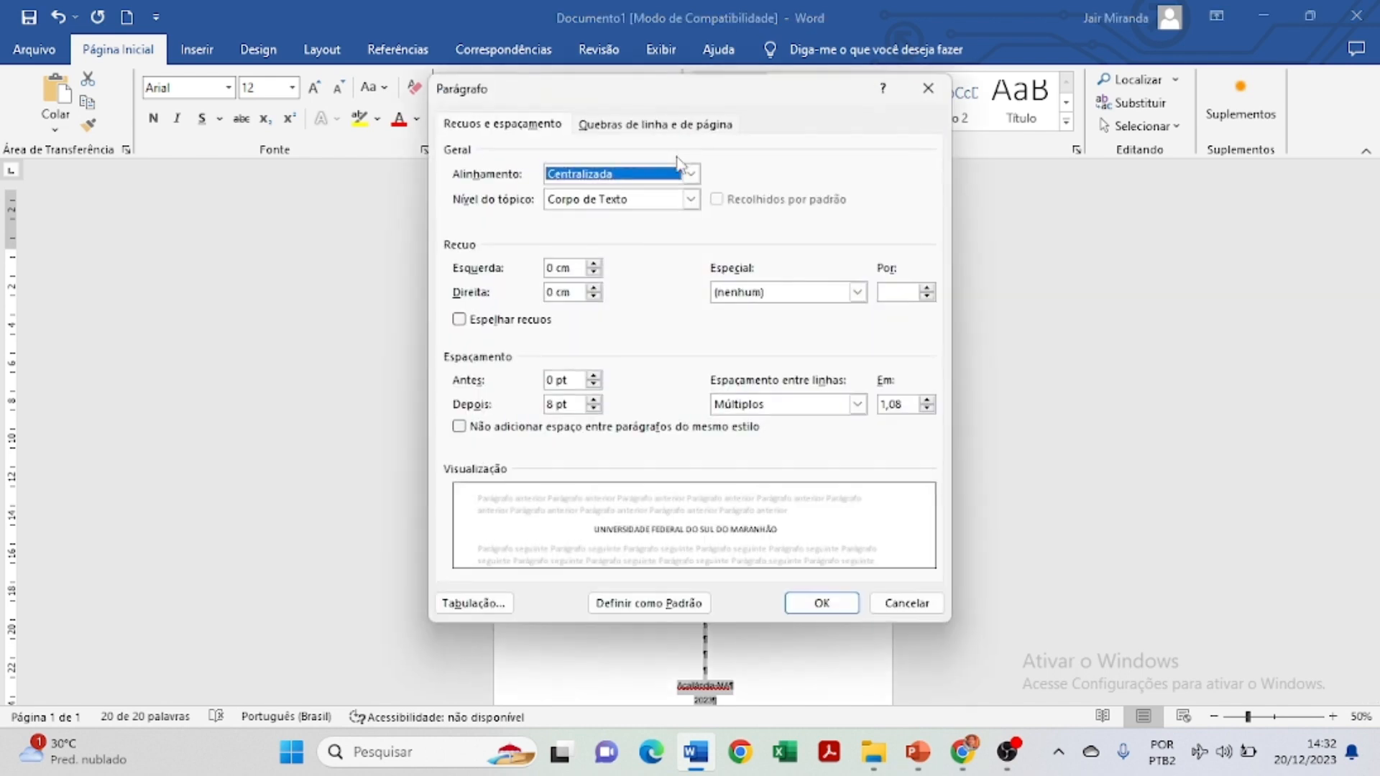
{"action": "left_click", "coordinate": [791, 294]}
{"action": "left_click", "coordinate": [785, 312]}
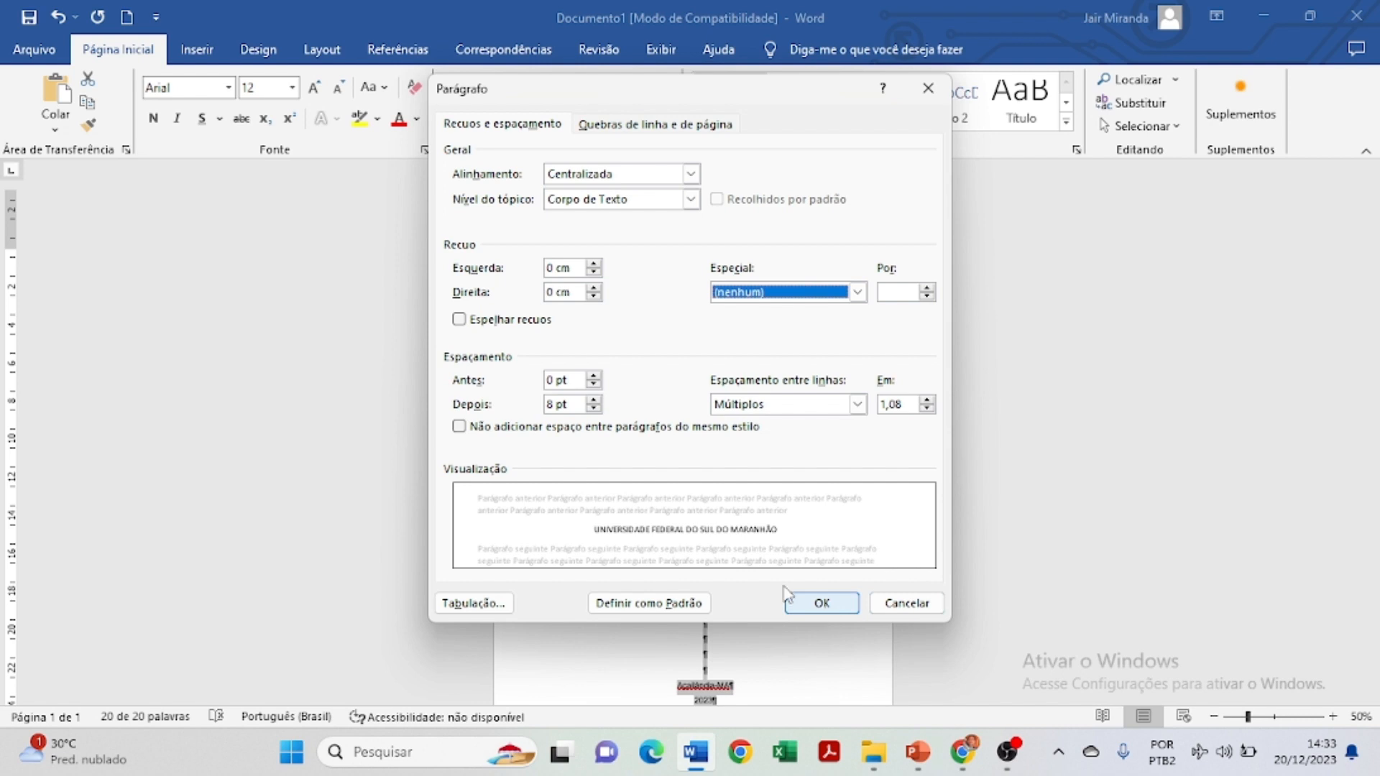
{"action": "left_click", "coordinate": [557, 404]}
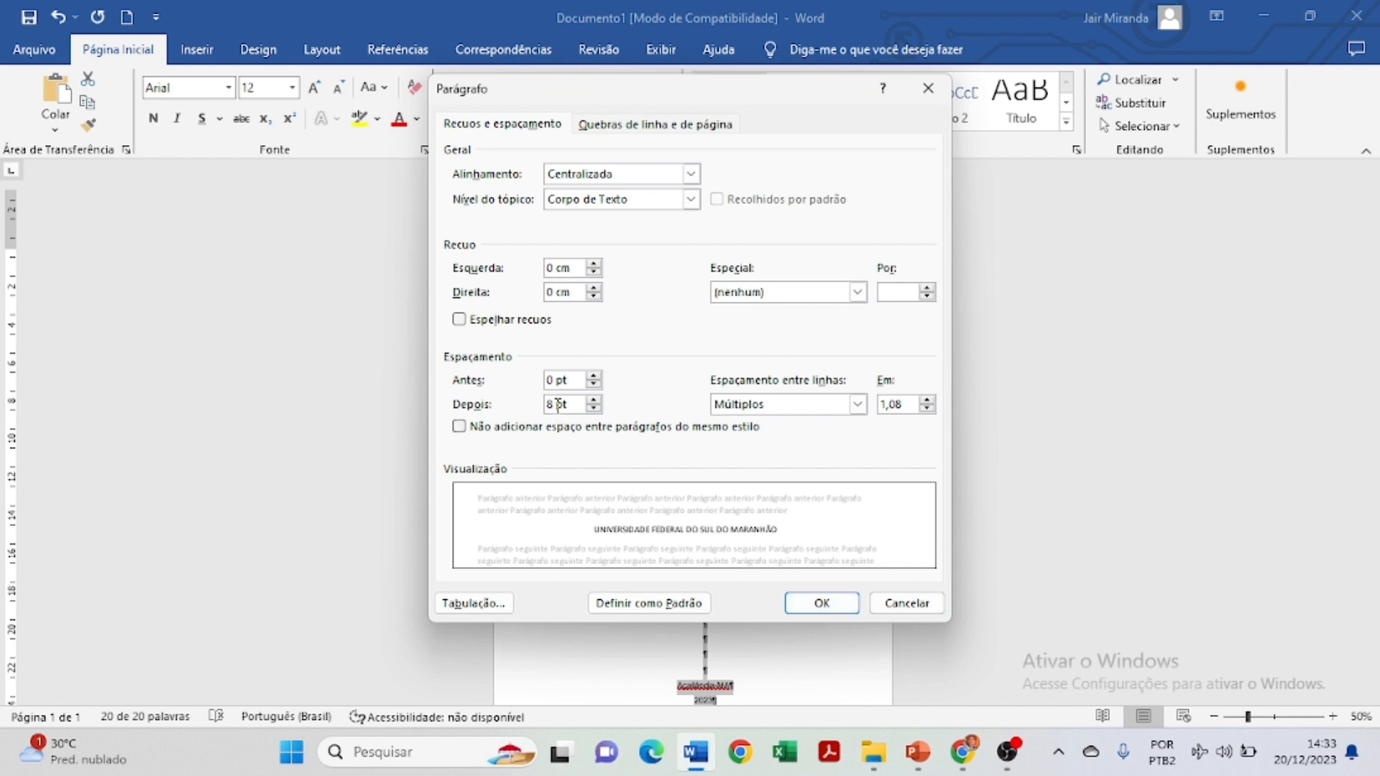
{"action": "key", "text": "BackSpace"}
{"action": "type", "text": "0"}
{"action": "key", "text": "Return"}
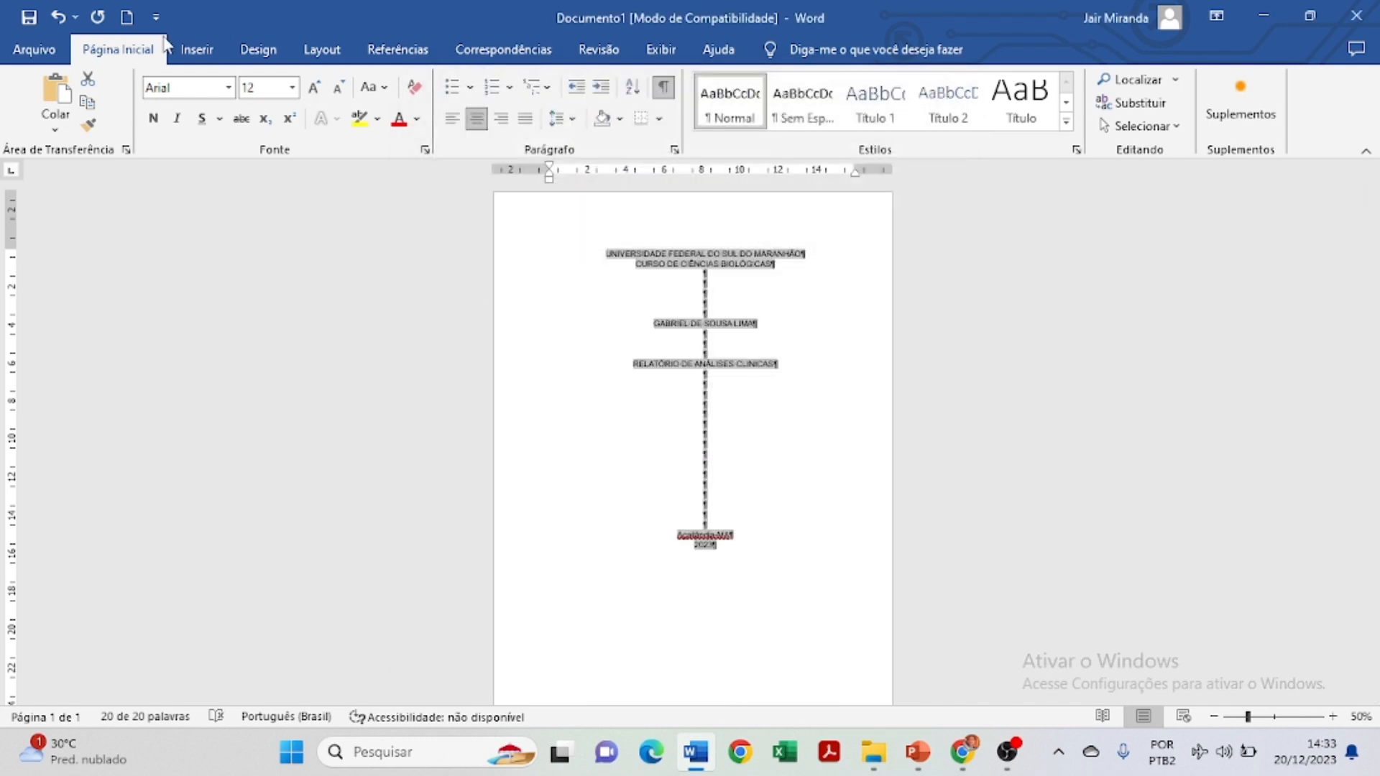
{"action": "left_click", "coordinate": [58, 16]}
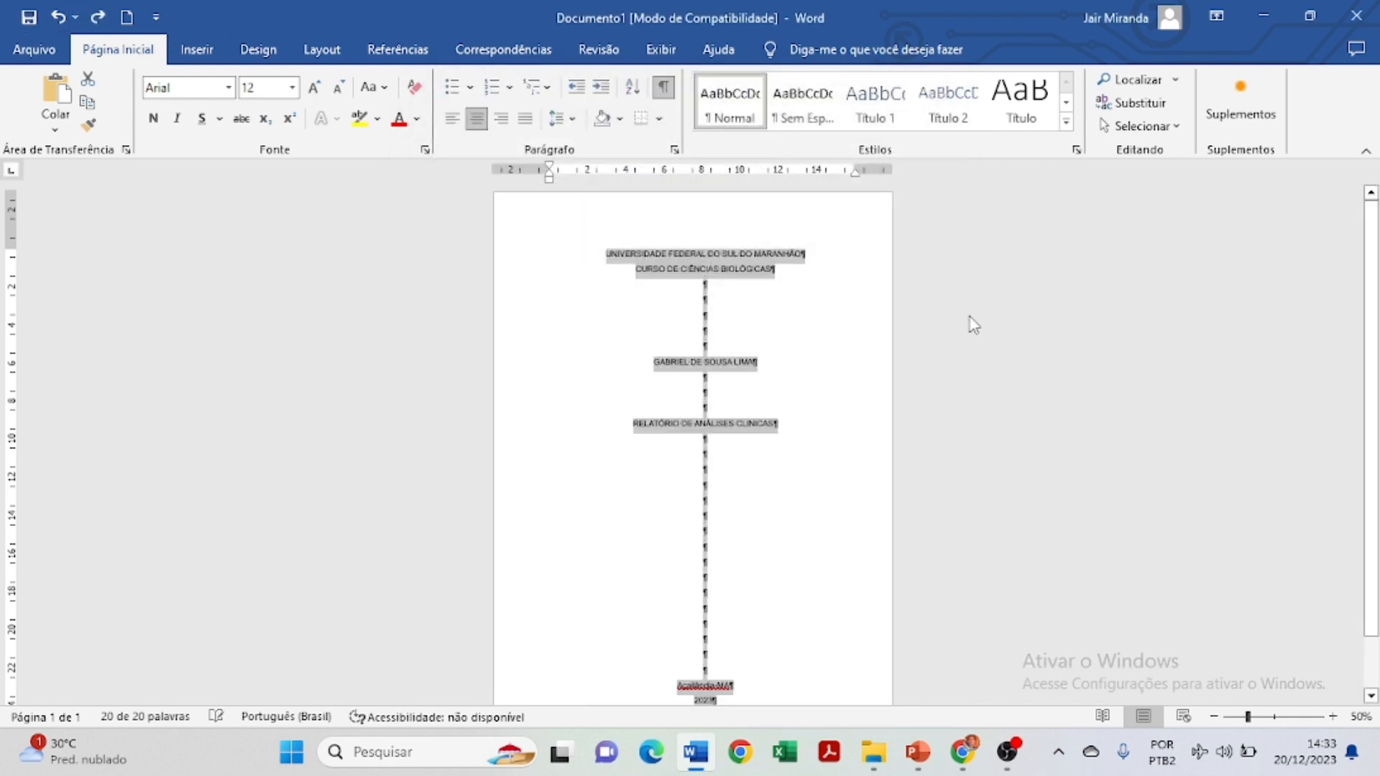
Insert a page break after '2023' to create a blank second page.
{"action": "left_click", "coordinate": [970, 318]}
{"action": "scroll", "coordinate": [799, 455], "scroll_direction": "down", "scroll_amount": 5}
{"action": "scroll", "coordinate": [814, 534], "scroll_direction": "up", "scroll_amount": 3}
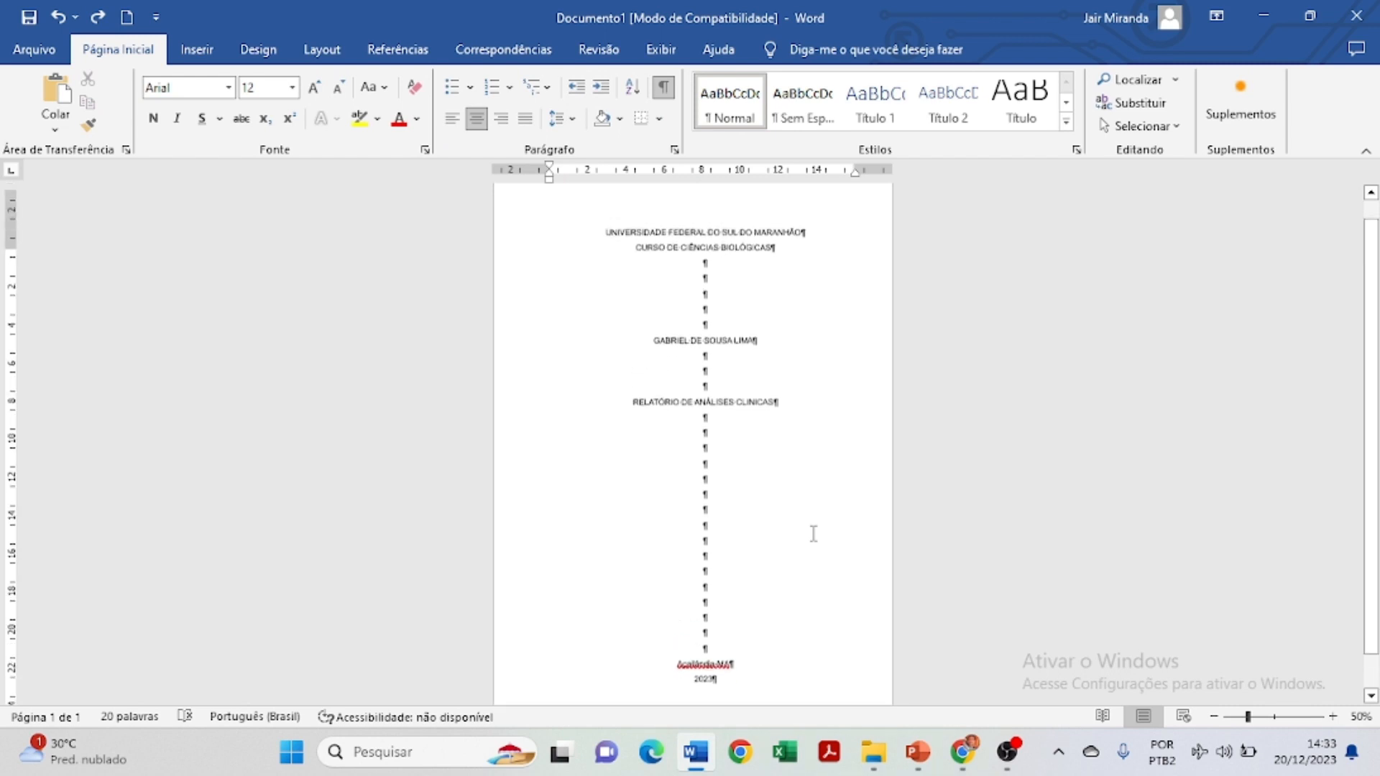
{"action": "scroll", "coordinate": [813, 534], "scroll_direction": "down", "scroll_amount": 2}
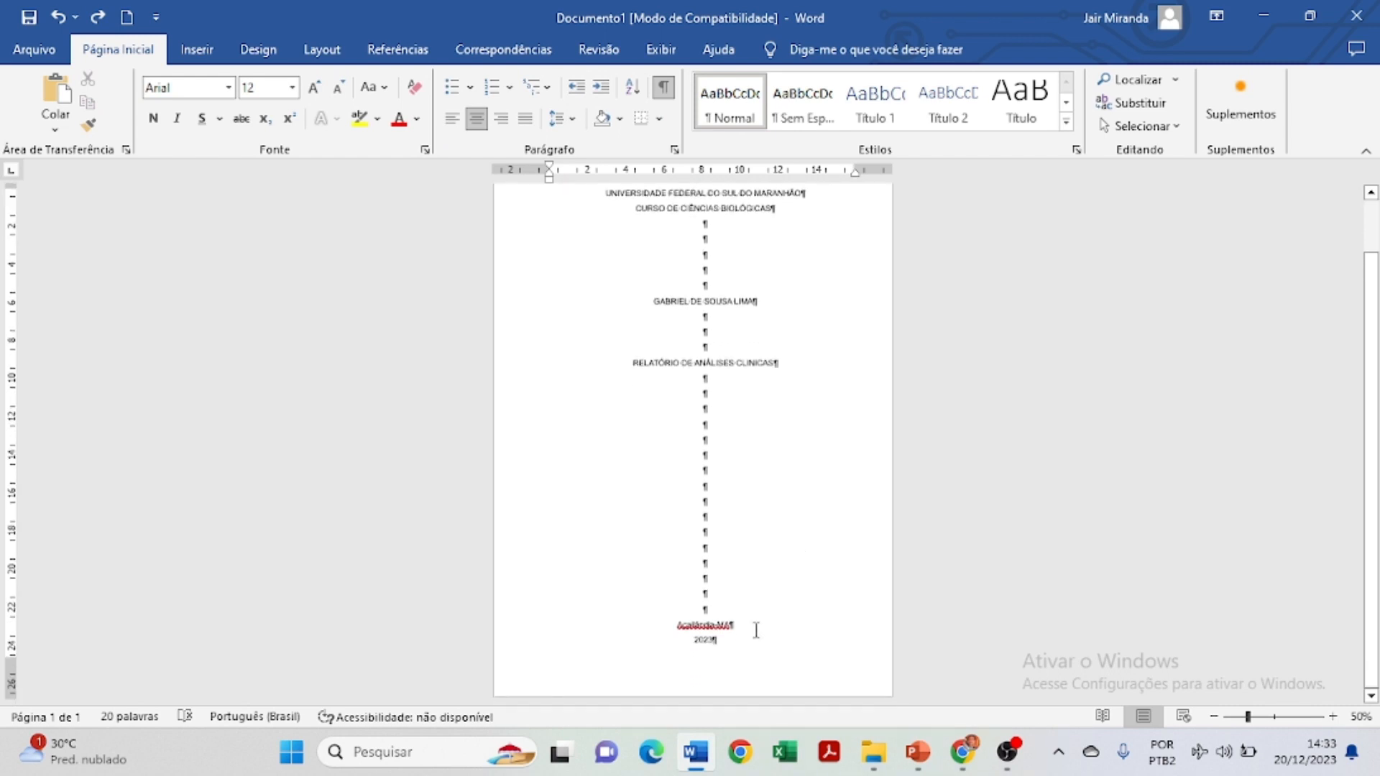
{"action": "left_click", "coordinate": [651, 630]}
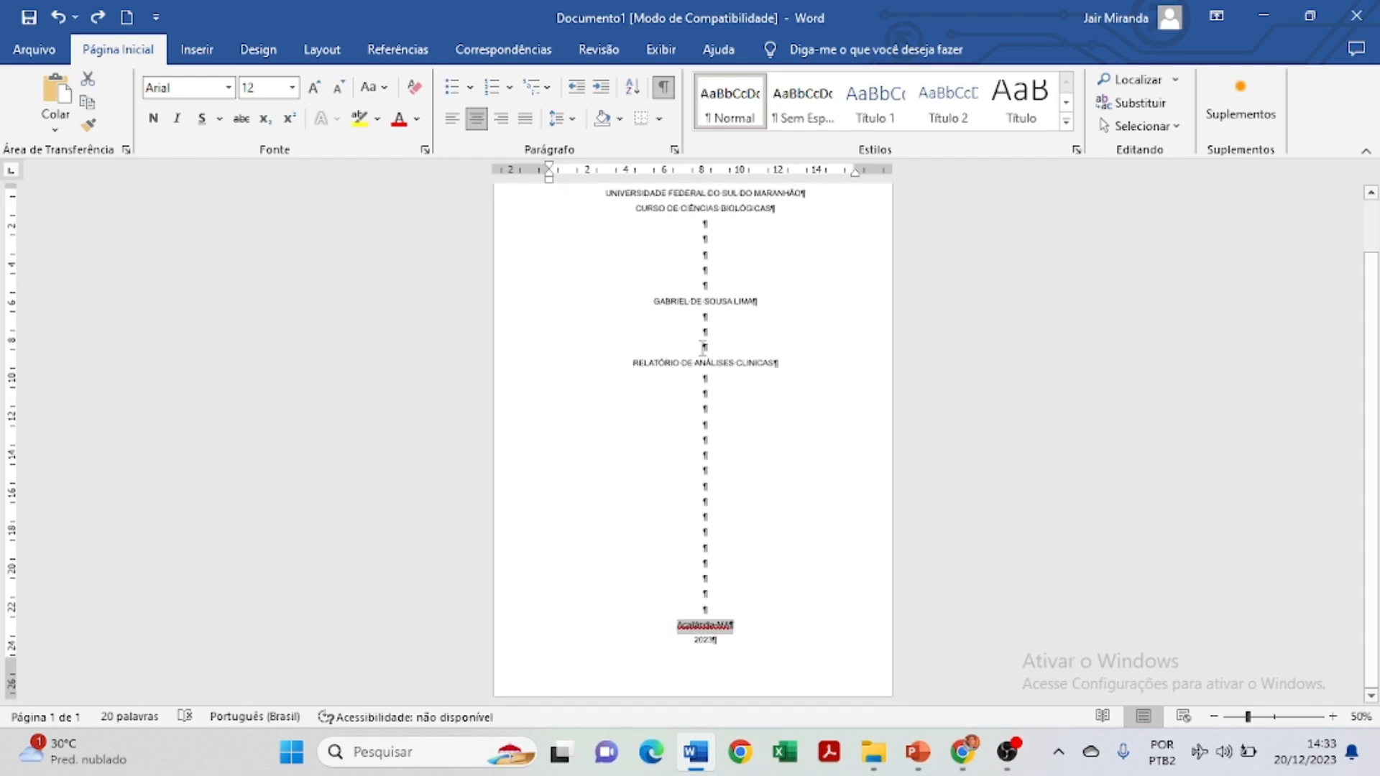
{"action": "left_click", "coordinate": [749, 654]}
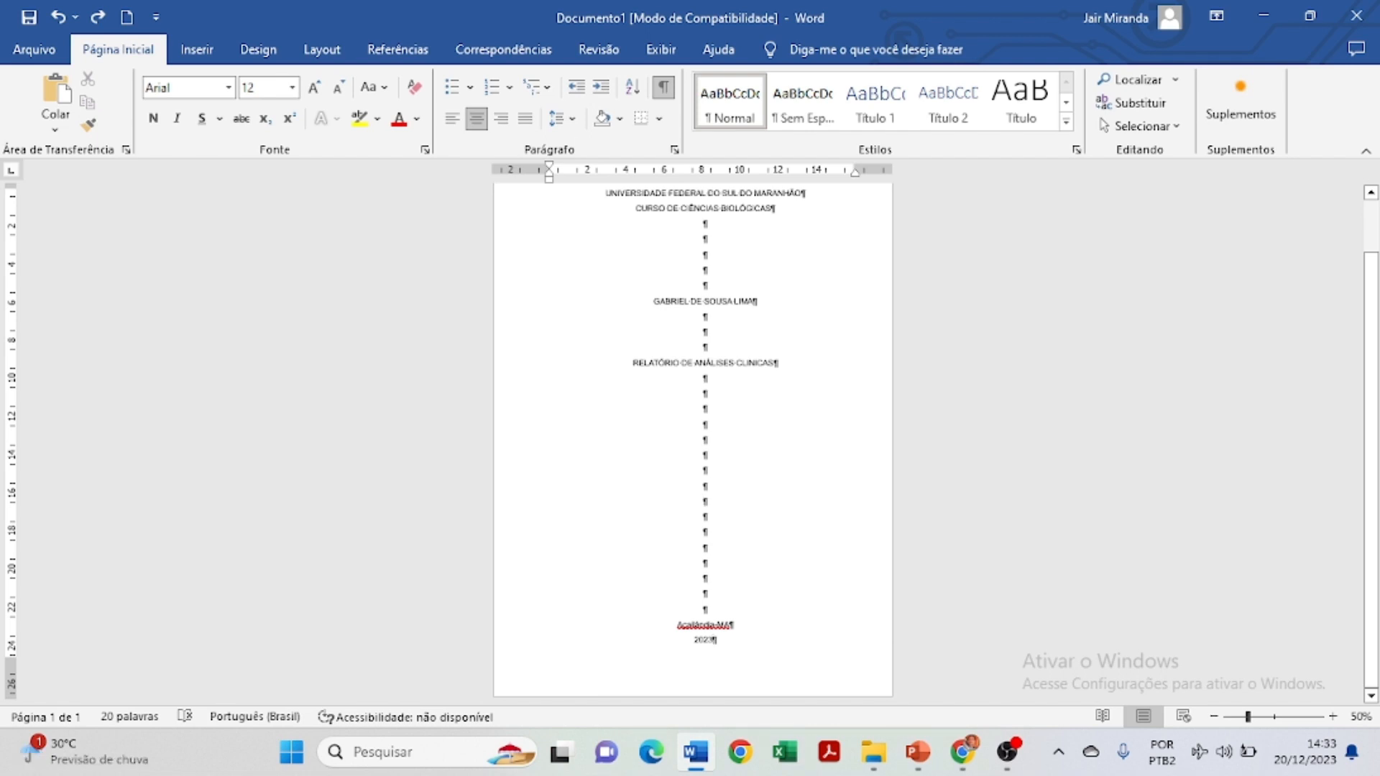
{"action": "key", "text": "ctrl+Return"}
Paste the author's name at the top of page 2 and add blank lines below it.
{"action": "scroll", "coordinate": [794, 595], "scroll_direction": "up", "scroll_amount": 2}
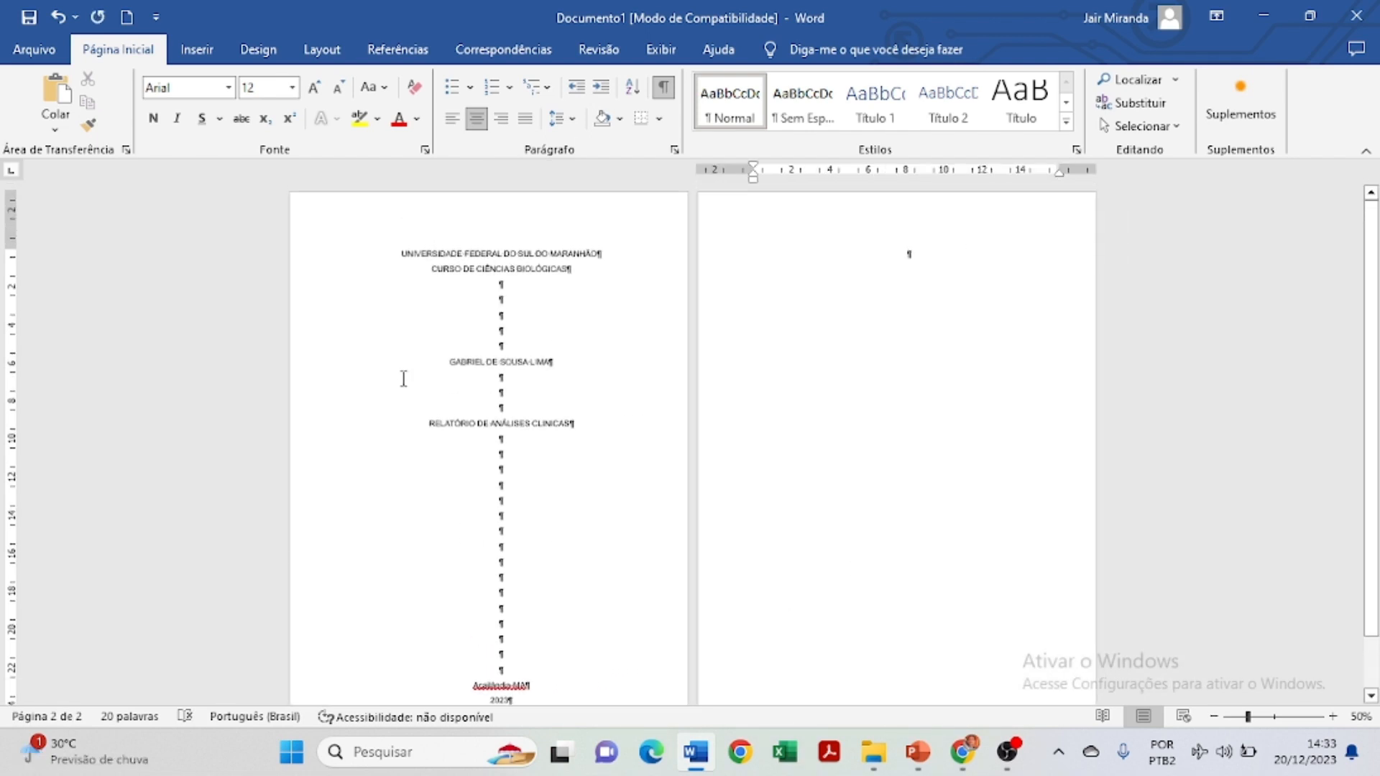
{"action": "left_click_drag", "start_coordinate": [447, 359], "coordinate": [567, 370]}
{"action": "key", "text": "ctrl+c"}
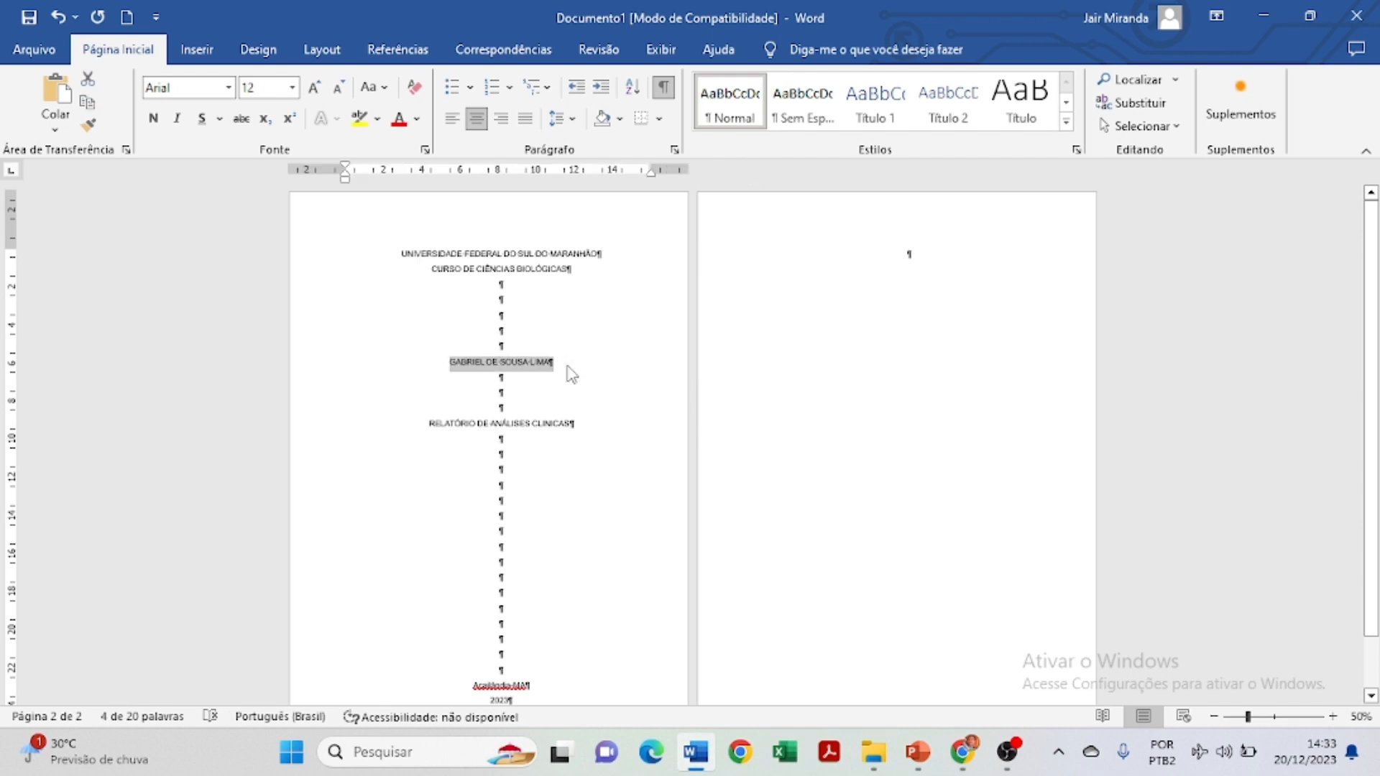
{"action": "left_click", "coordinate": [910, 256]}
{"action": "key", "text": "ctrl+v"}
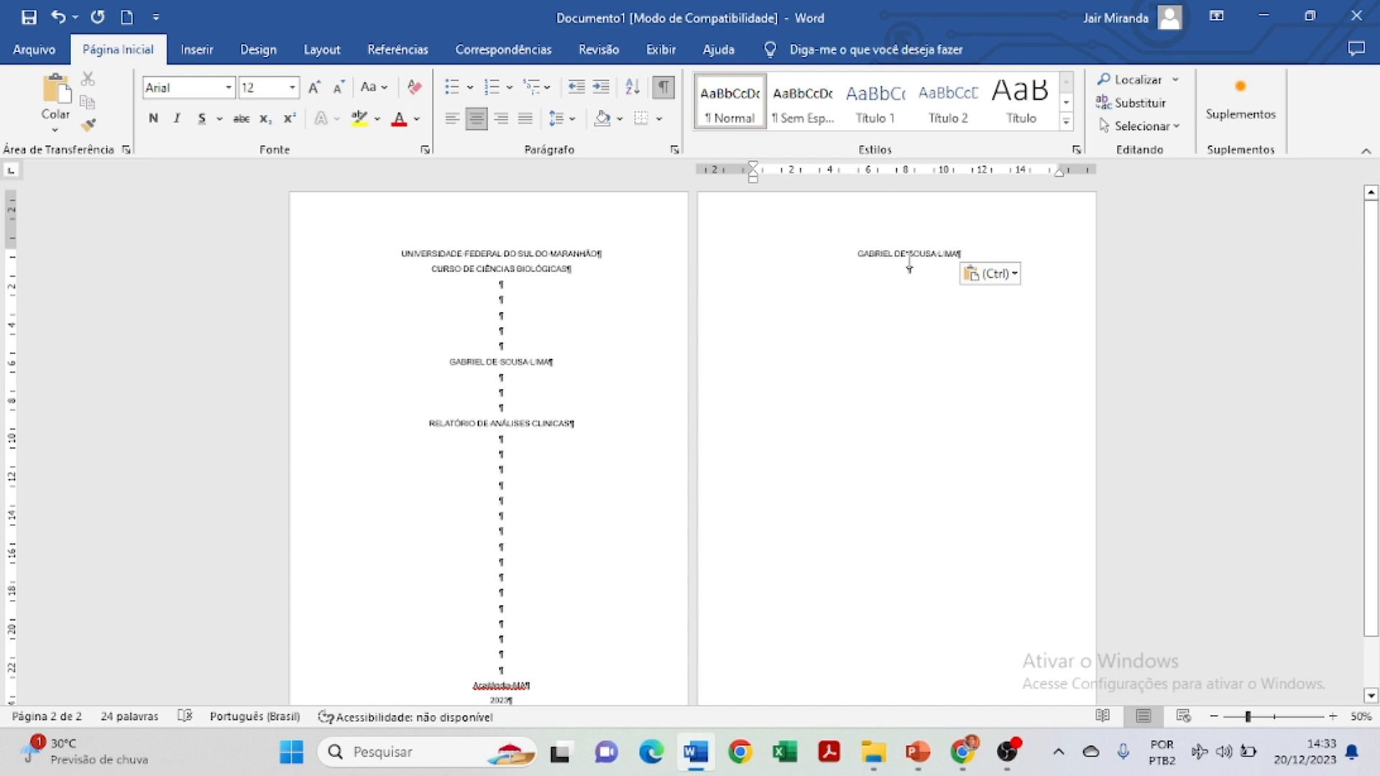
{"action": "key", "text": "Return"}
{"action": "key", "text": "Return"}
{"action": "key", "text": "Return"}
{"action": "key", "text": "Return"}
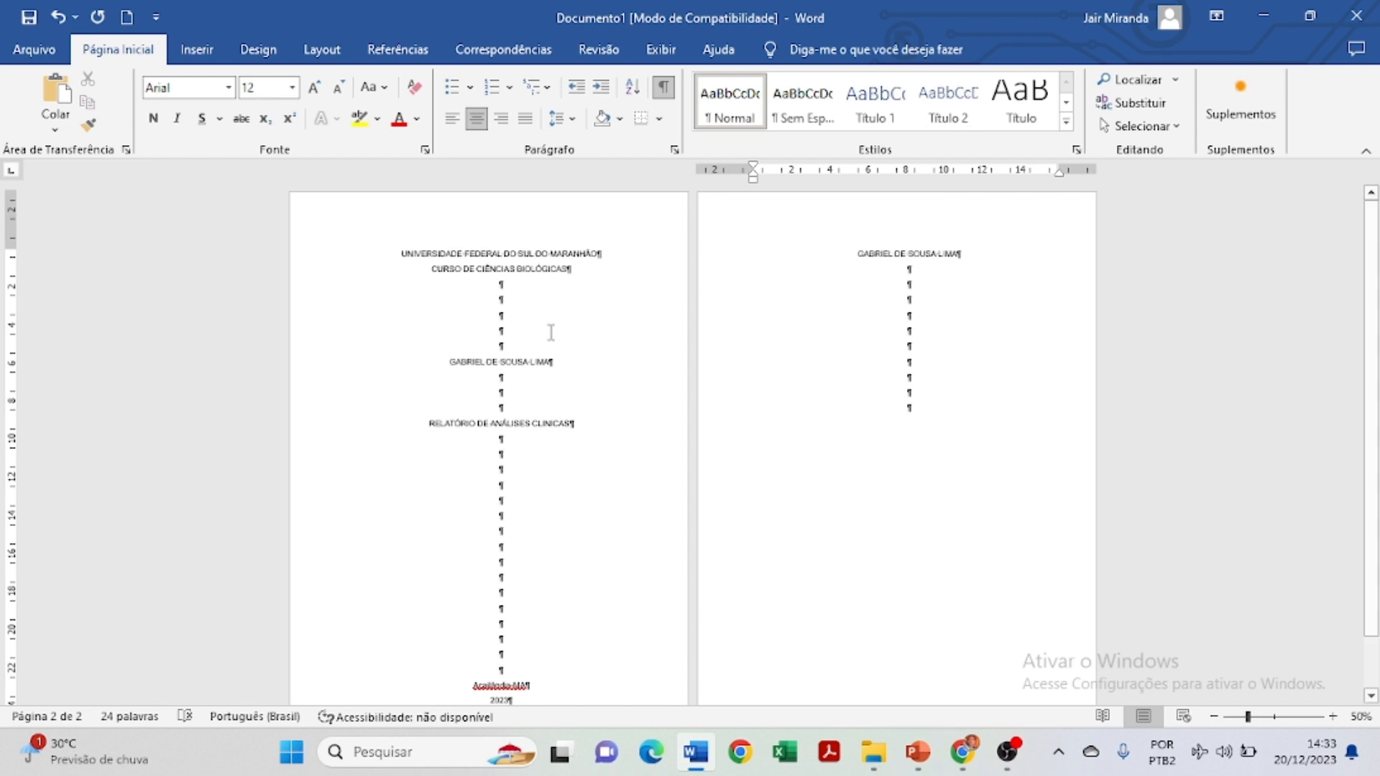
Copy the title 'RELATÓRIO DE ANÁLISES CLINICAS' and paste it lower on page 2.
{"action": "left_click_drag", "start_coordinate": [429, 423], "coordinate": [586, 432]}
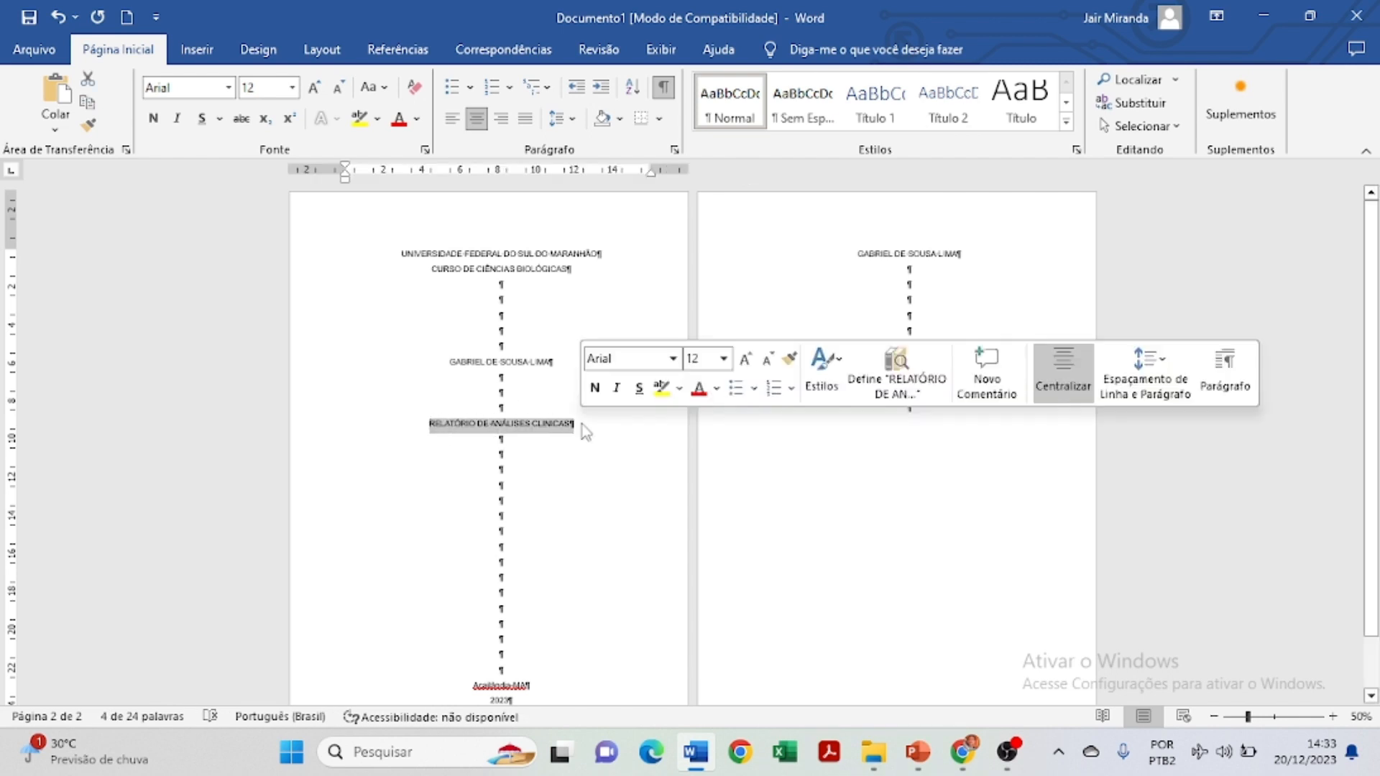
{"action": "key", "text": "ctrl+c"}
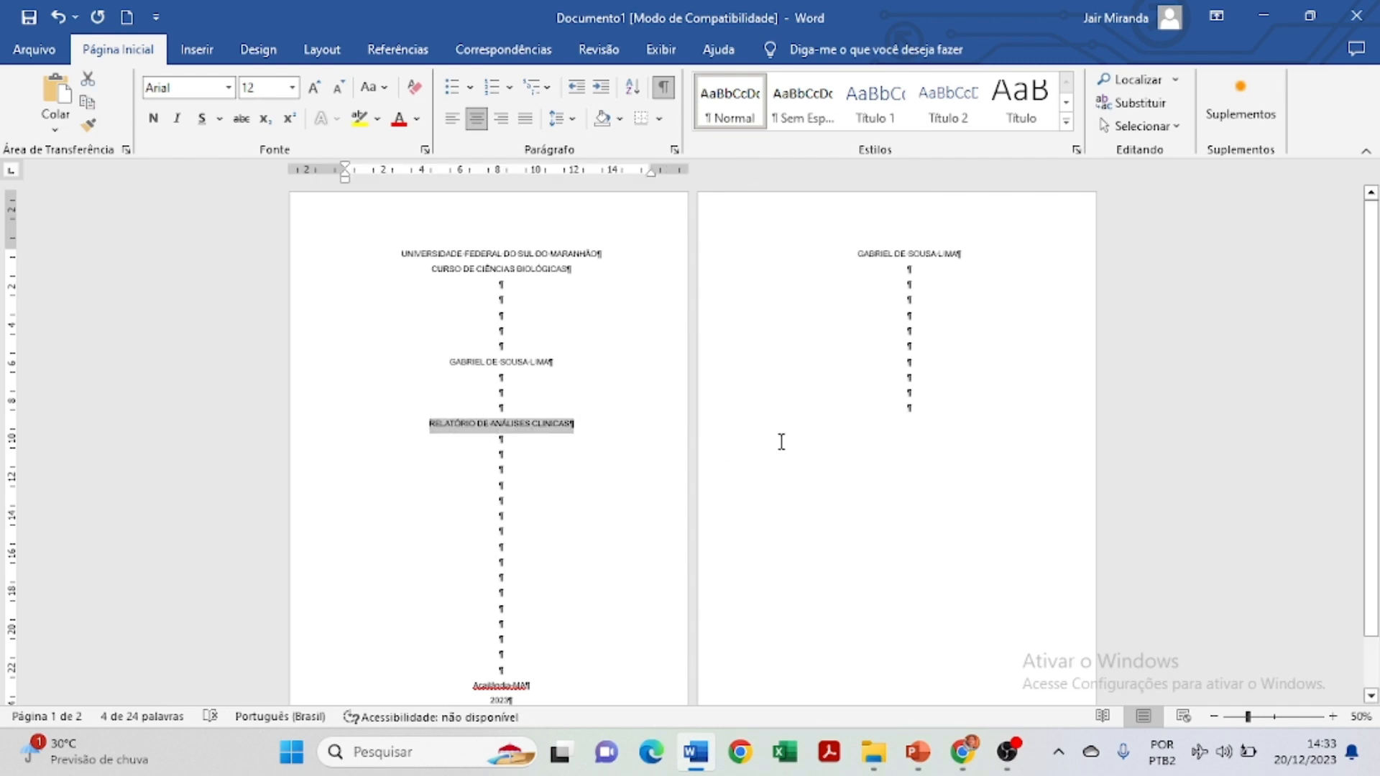
{"action": "left_click", "coordinate": [910, 410]}
{"action": "key", "text": "ctrl+v"}
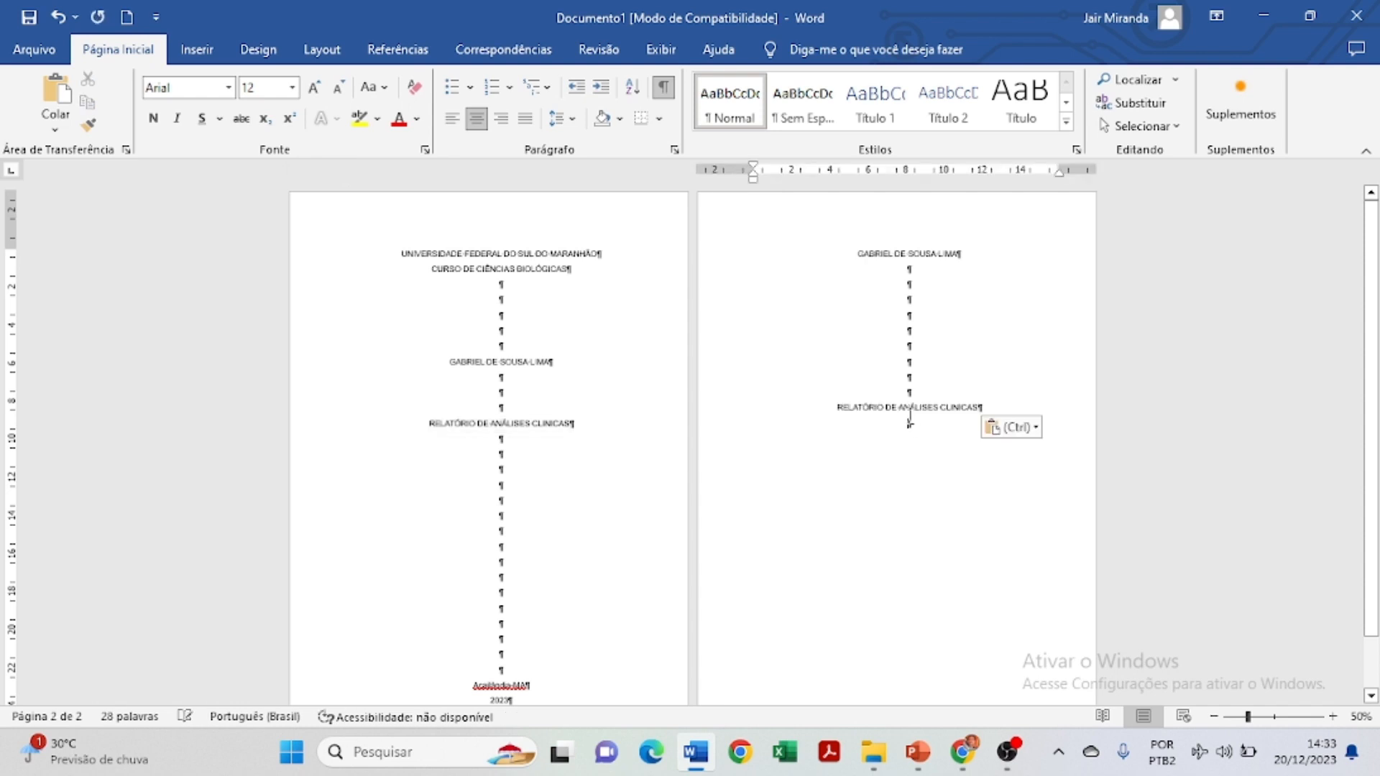
{"action": "key", "text": "Return"}
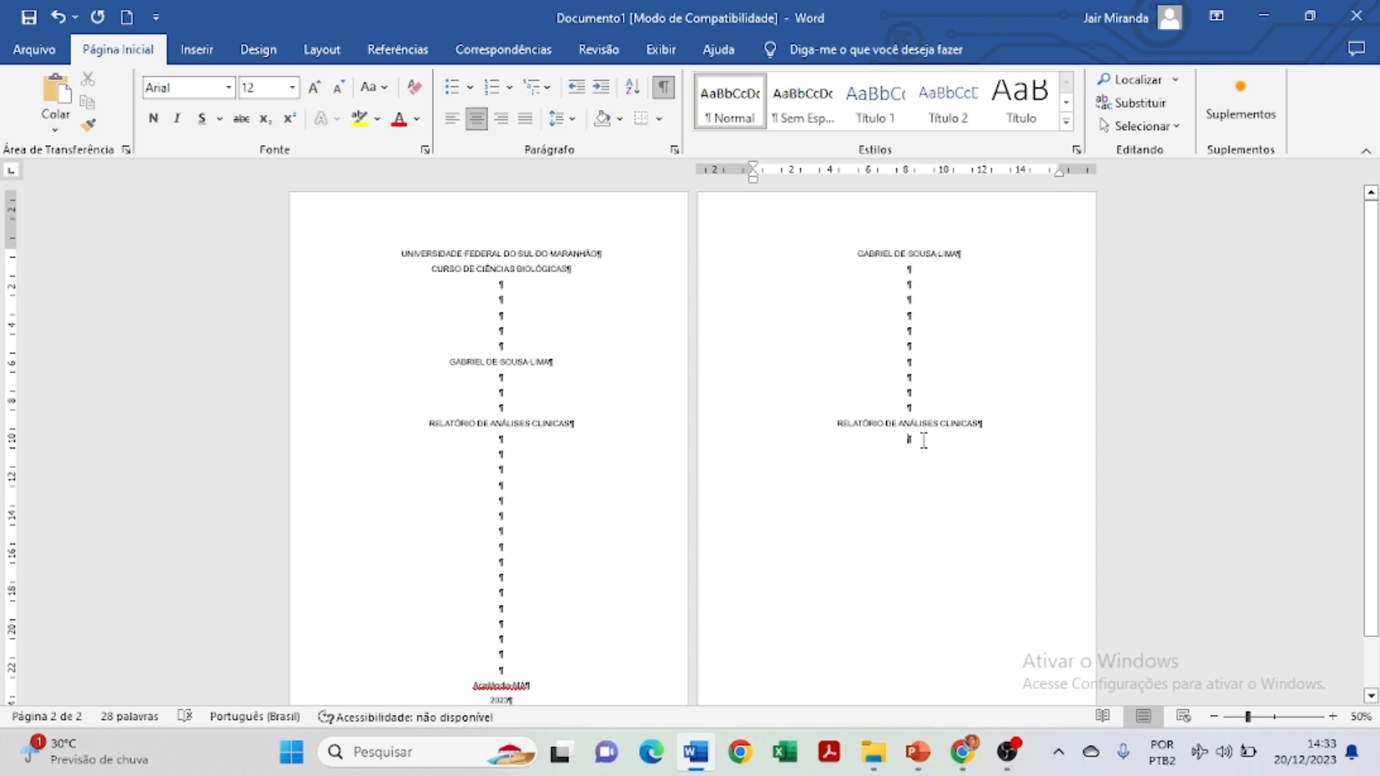
Below the title, type 'Trabalho apresentado ao curso de ciências biológicas… primeiro período.' and select it.
{"action": "key", "text": "Return"}
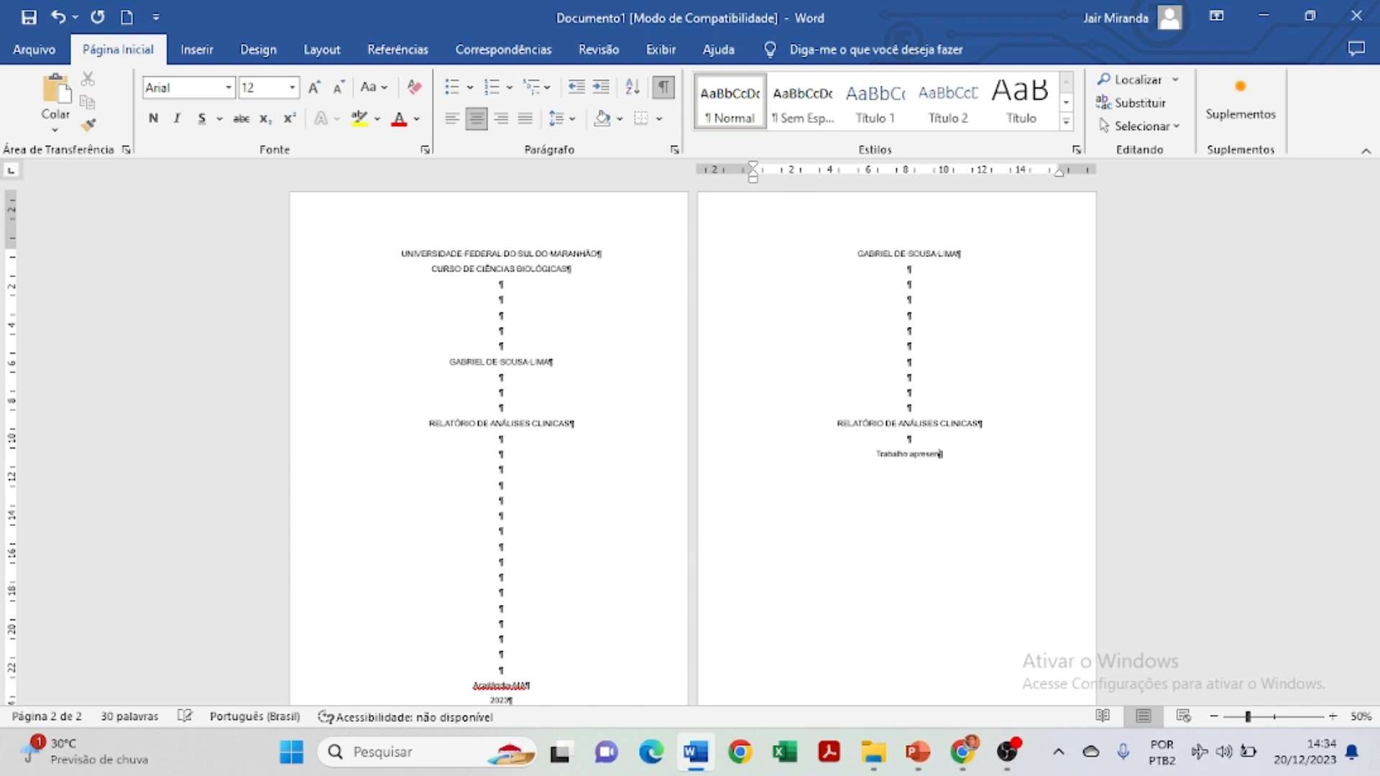
{"action": "type", "text": "Trabalho apresentado ao curso de ciências biológi"}
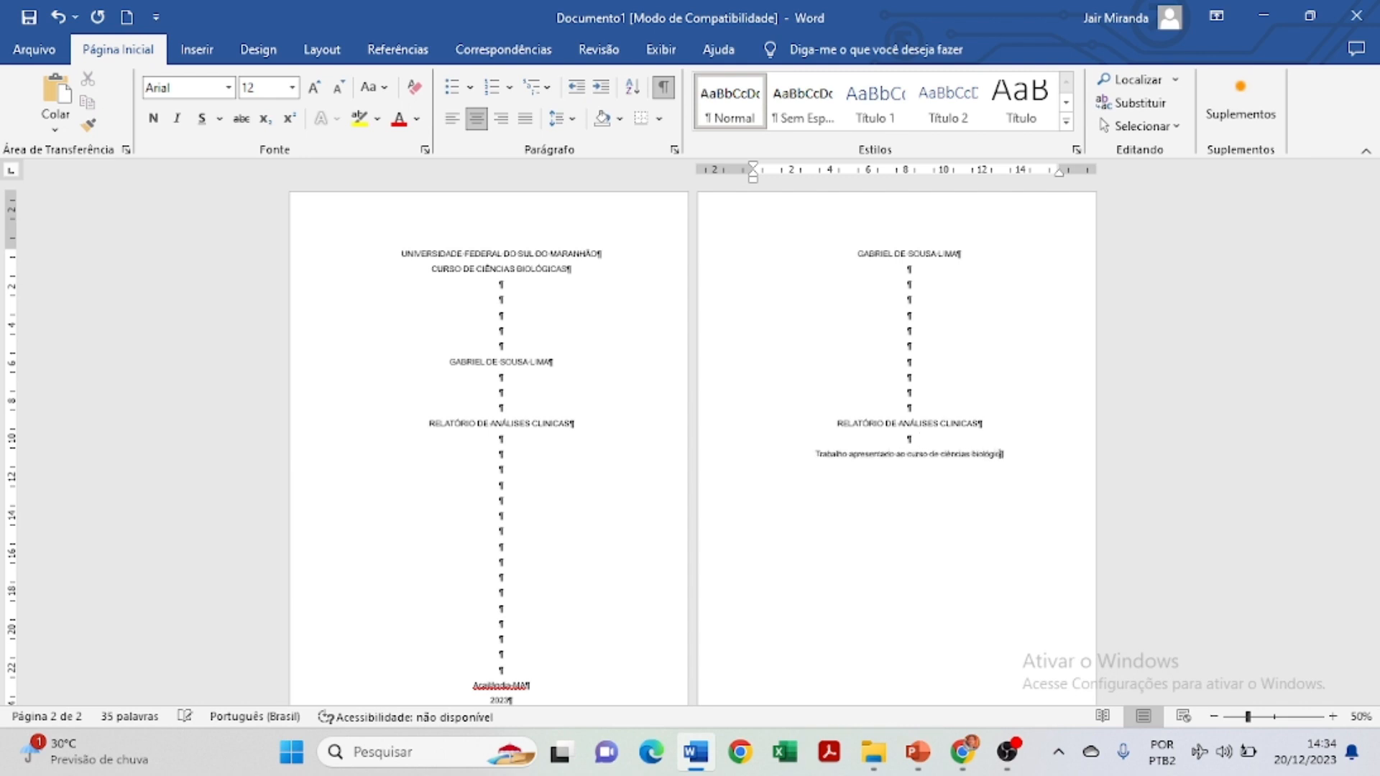
{"action": "type", "text": "cas para obten"}
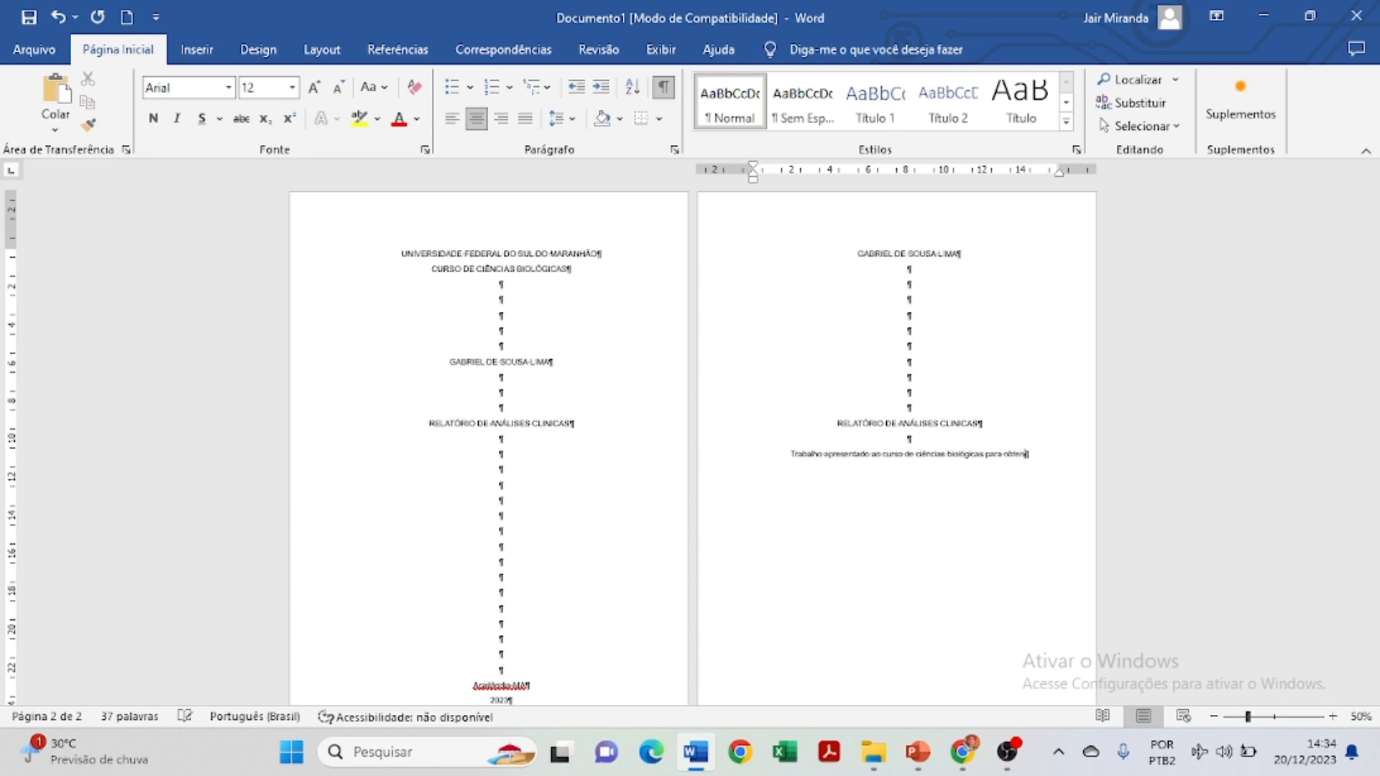
{"action": "type", "text": "ção parcial de "}
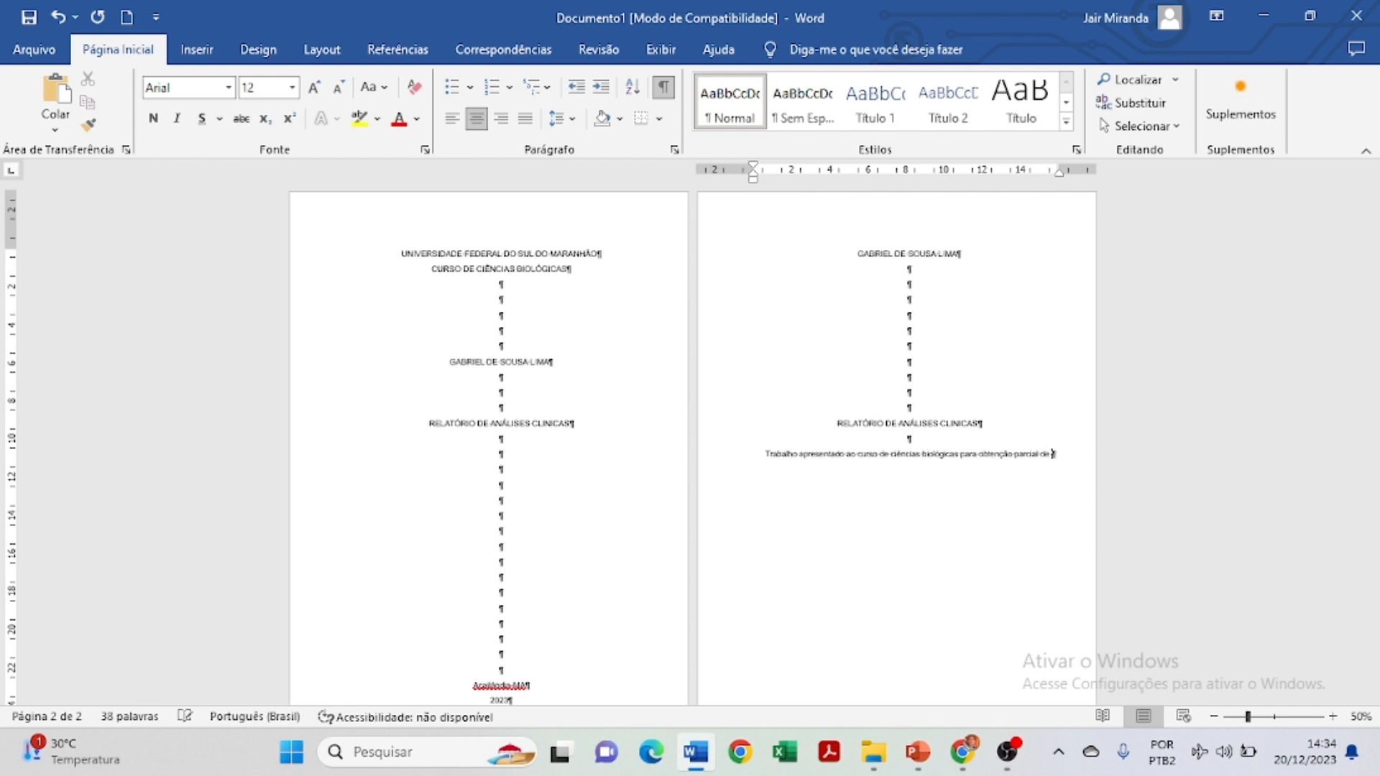
{"action": "type", "text": "notas do primeiro periodo."}
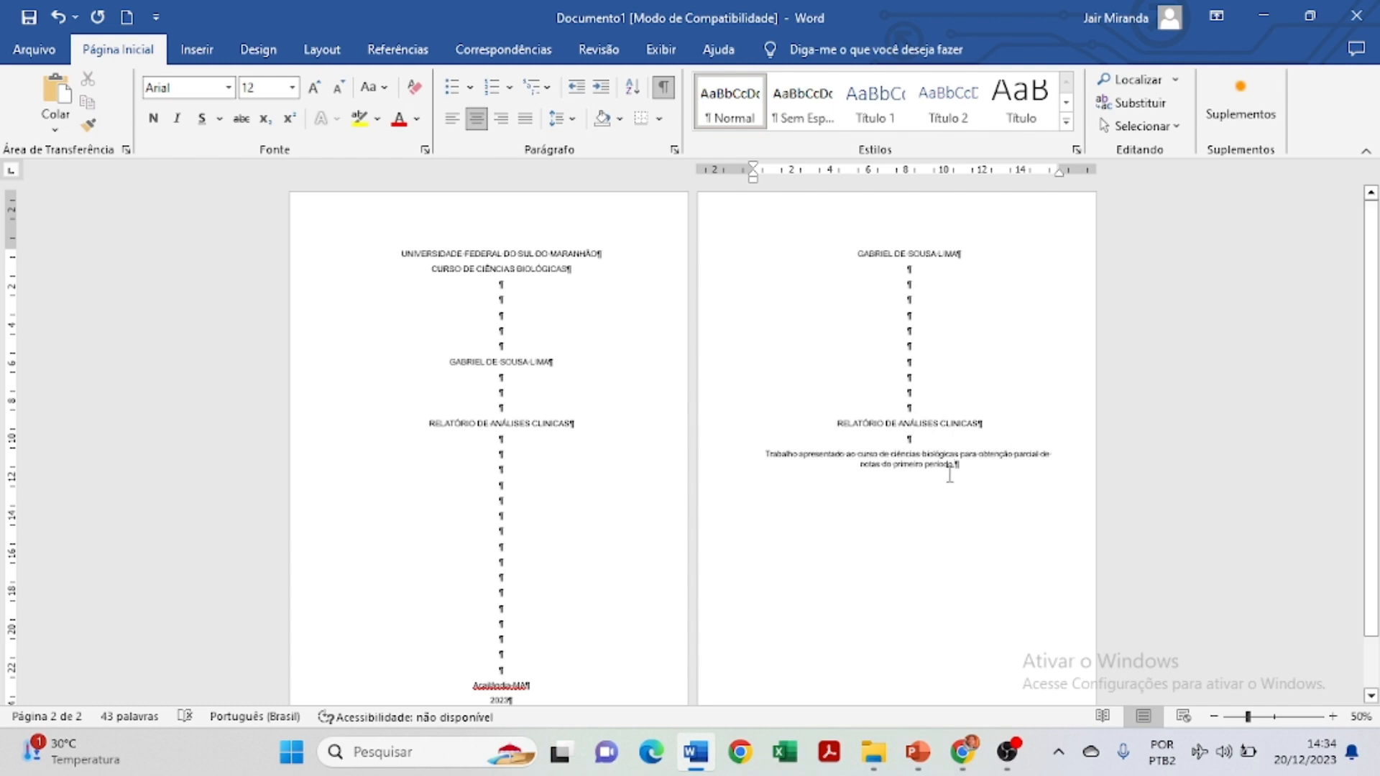
{"action": "left_click_drag", "start_coordinate": [954, 469], "coordinate": [762, 453]}
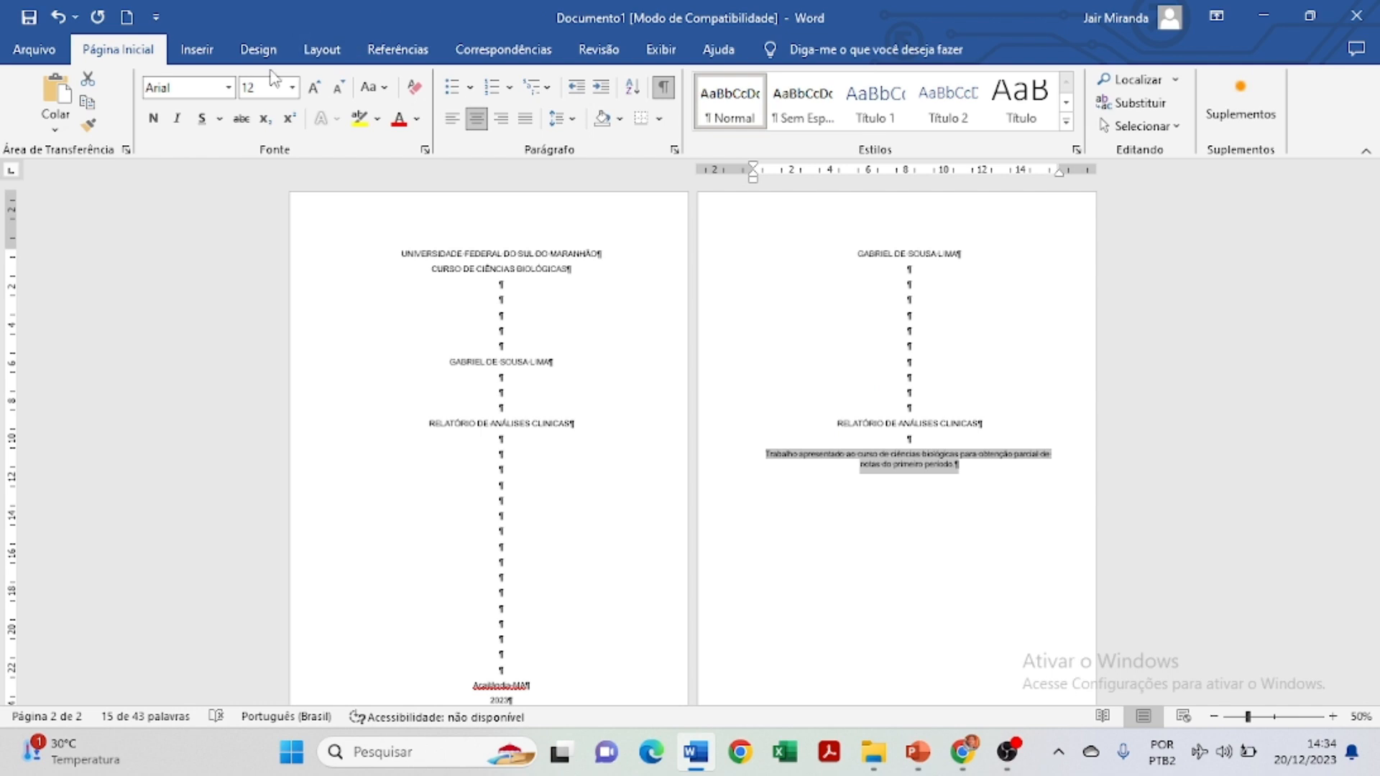
Give the presentation paragraph an 8 cm left indent.
{"action": "left_click", "coordinate": [321, 49]}
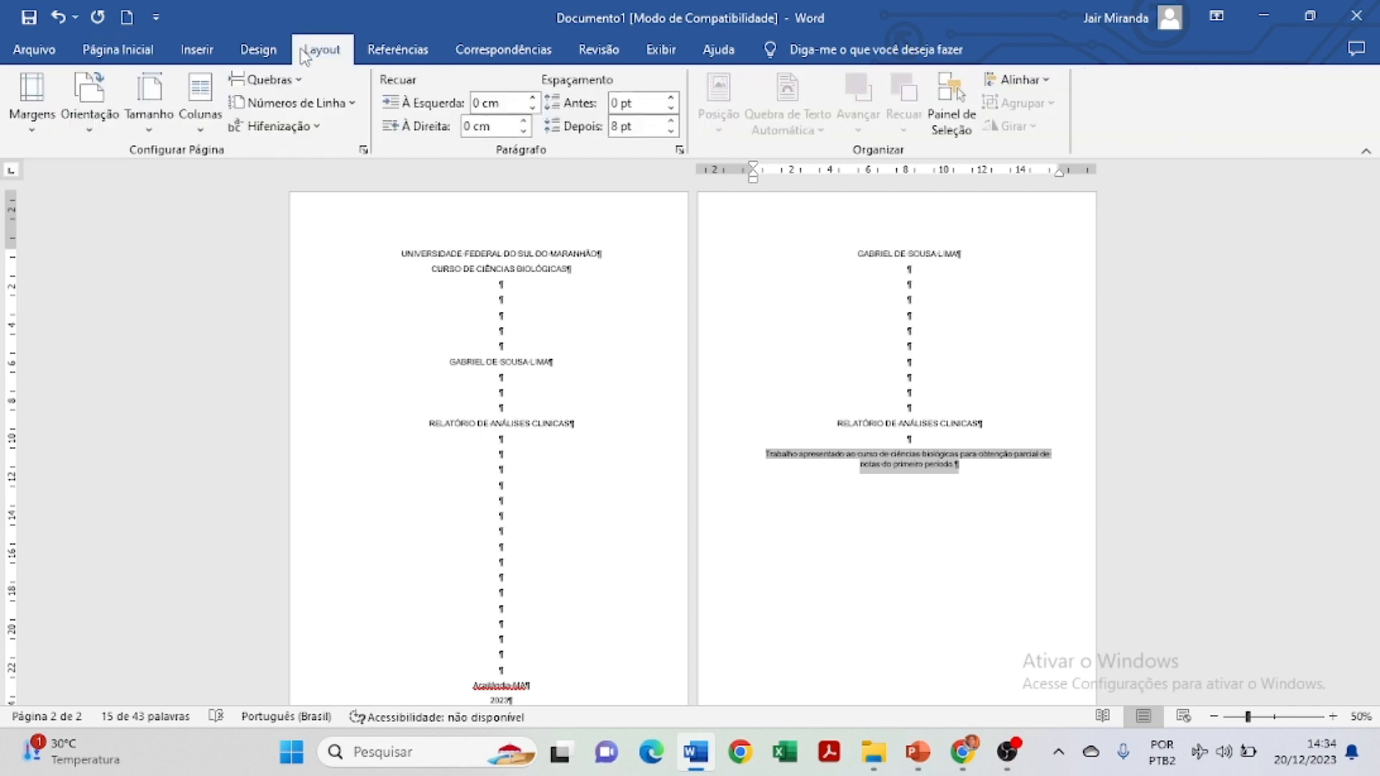
{"action": "left_click", "coordinate": [476, 106]}
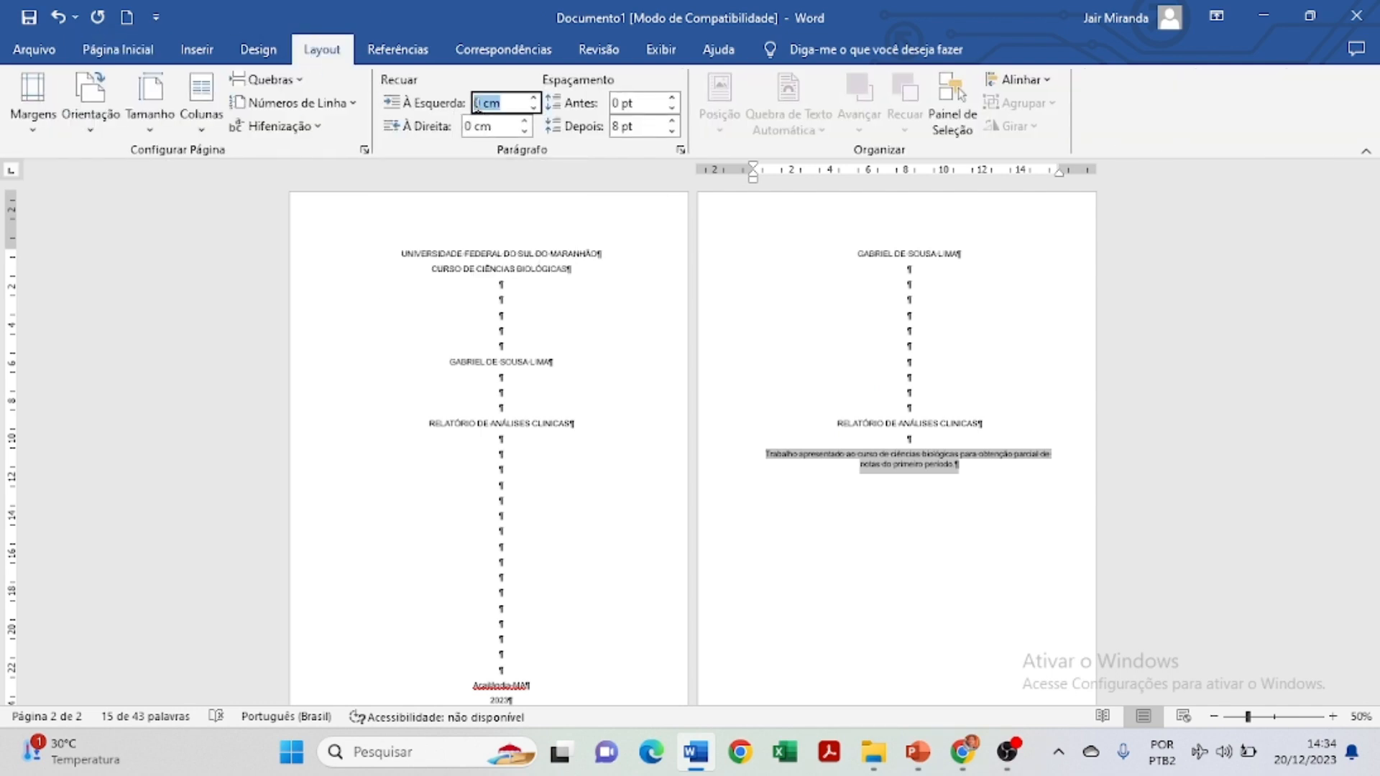
{"action": "key", "text": "BackSpace"}
{"action": "left_click", "coordinate": [475, 122]}
{"action": "left_click", "coordinate": [481, 106]}
{"action": "key", "text": "BackSpace"}
{"action": "type", "text": "8 cm"}
{"action": "key", "text": "Return"}
{"action": "scroll", "coordinate": [192, 28], "scroll_direction": "up", "scroll_amount": 2}
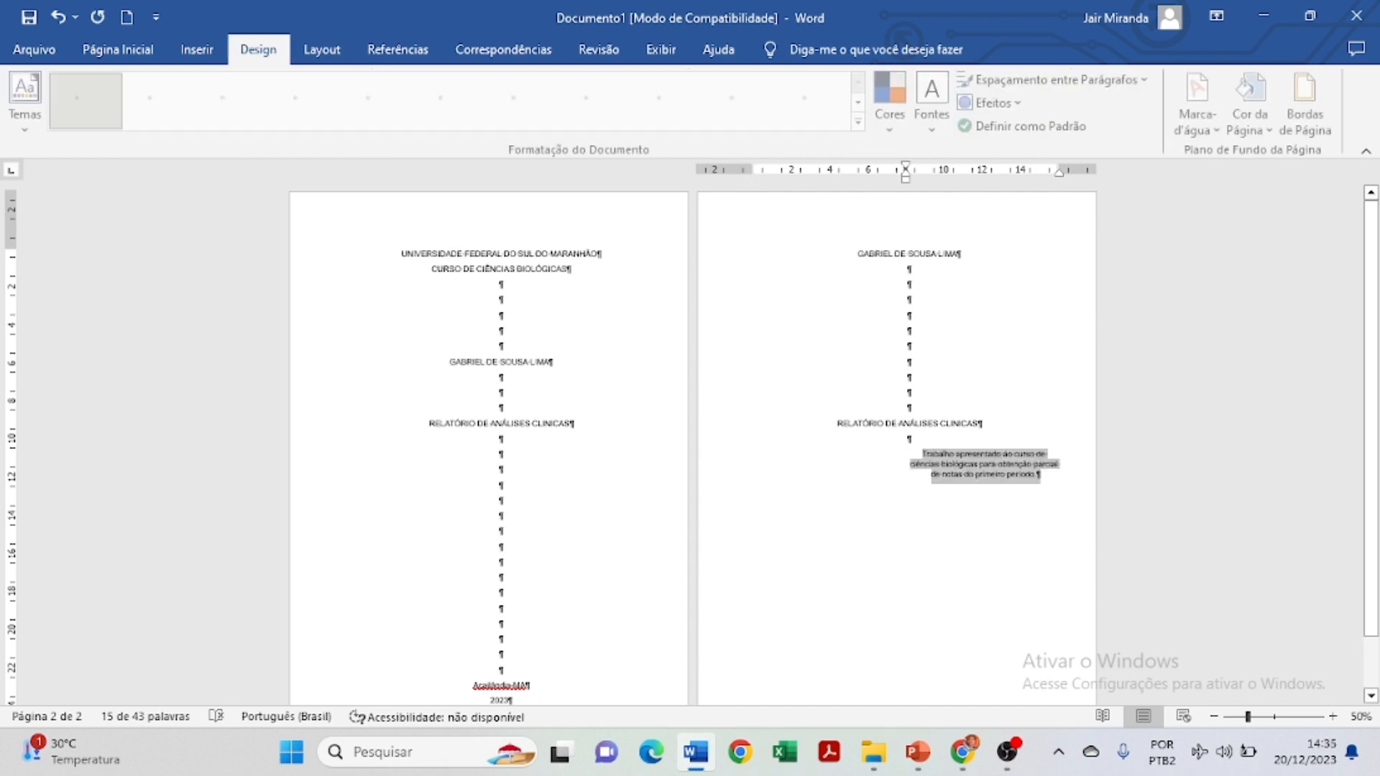
Justify the indented presentation paragraph.
{"action": "left_click", "coordinate": [92, 48]}
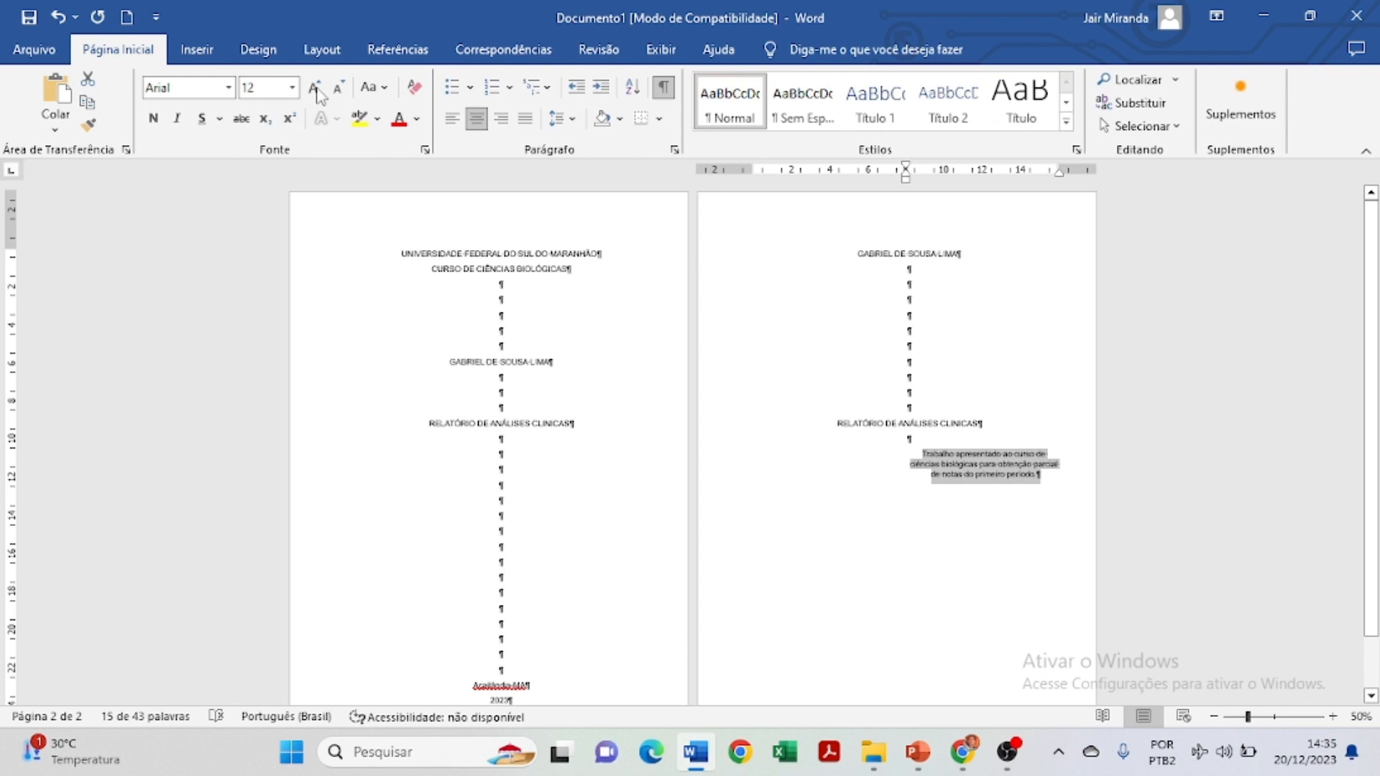
{"action": "left_click", "coordinate": [527, 120]}
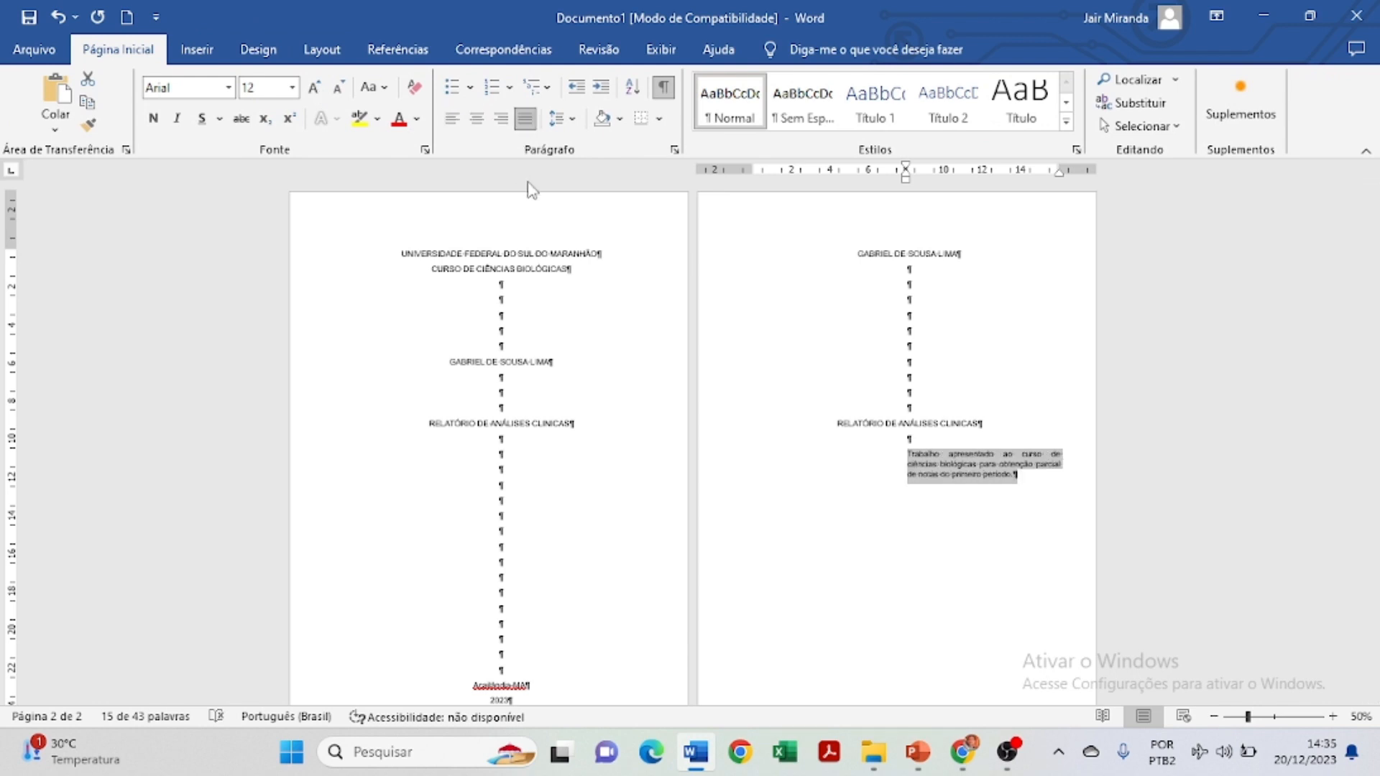
{"action": "scroll", "coordinate": [958, 566], "scroll_direction": "down", "scroll_amount": 2}
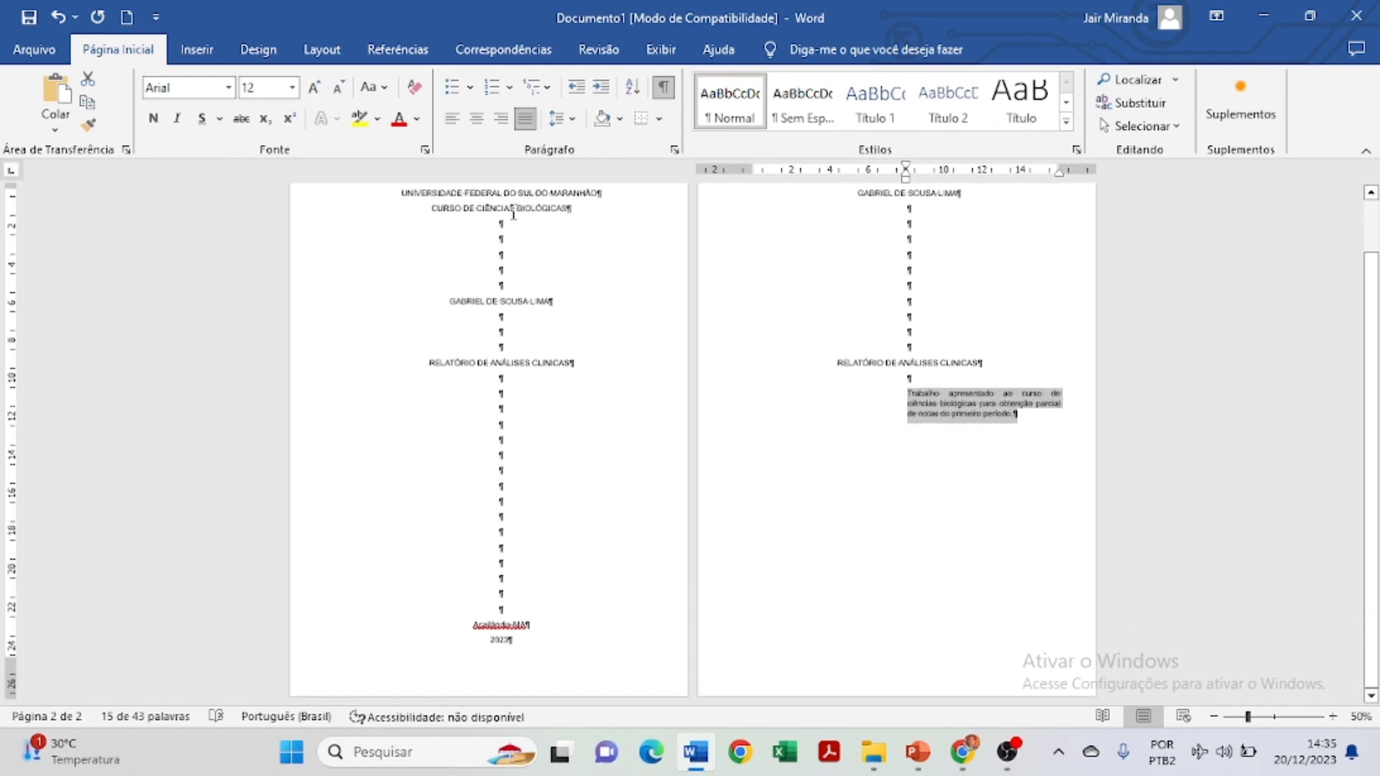
{"action": "scroll", "coordinate": [852, 514], "scroll_direction": "up", "scroll_amount": 2}
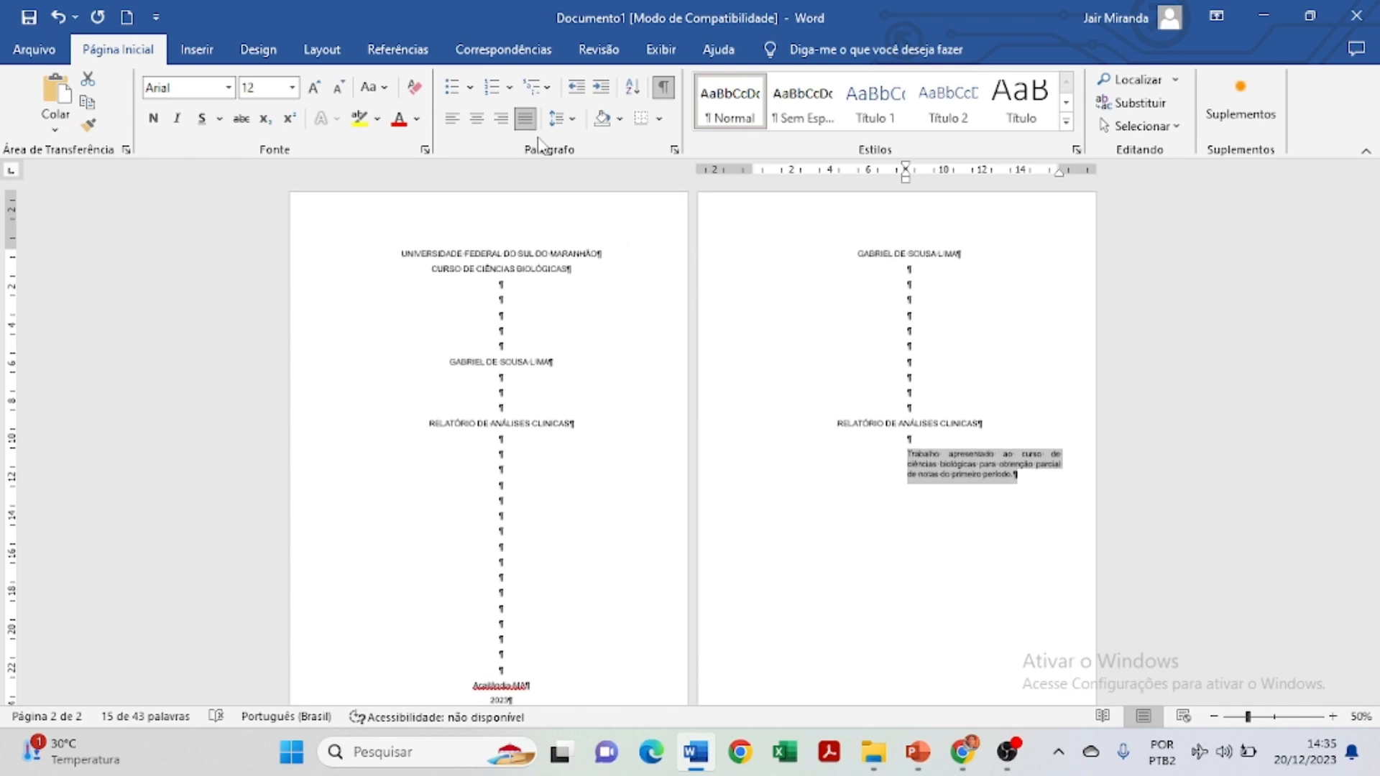
Add an 'Orientador: Prof.' line with the advisor's name below the paragraph, followed by blank lines.
{"action": "left_click", "coordinate": [931, 528]}
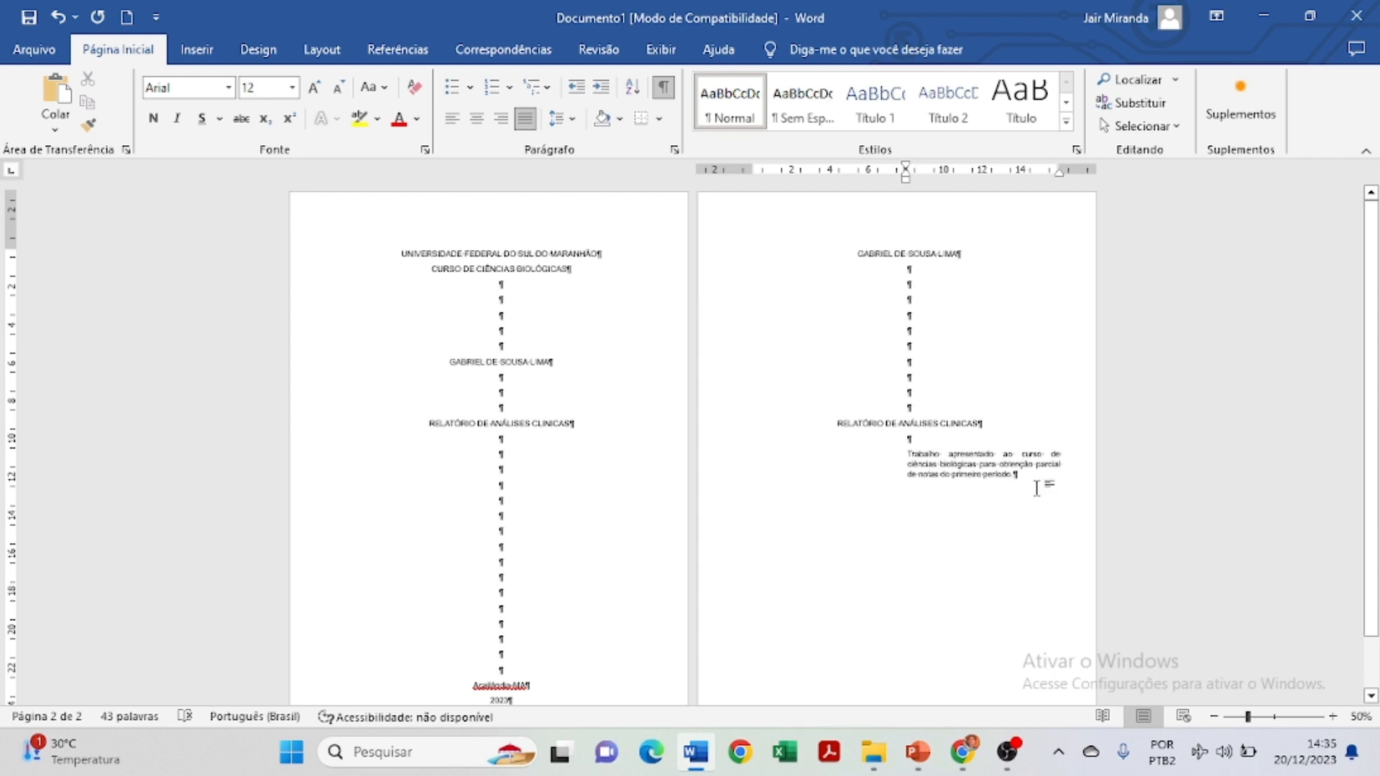
{"action": "key", "text": "Return"}
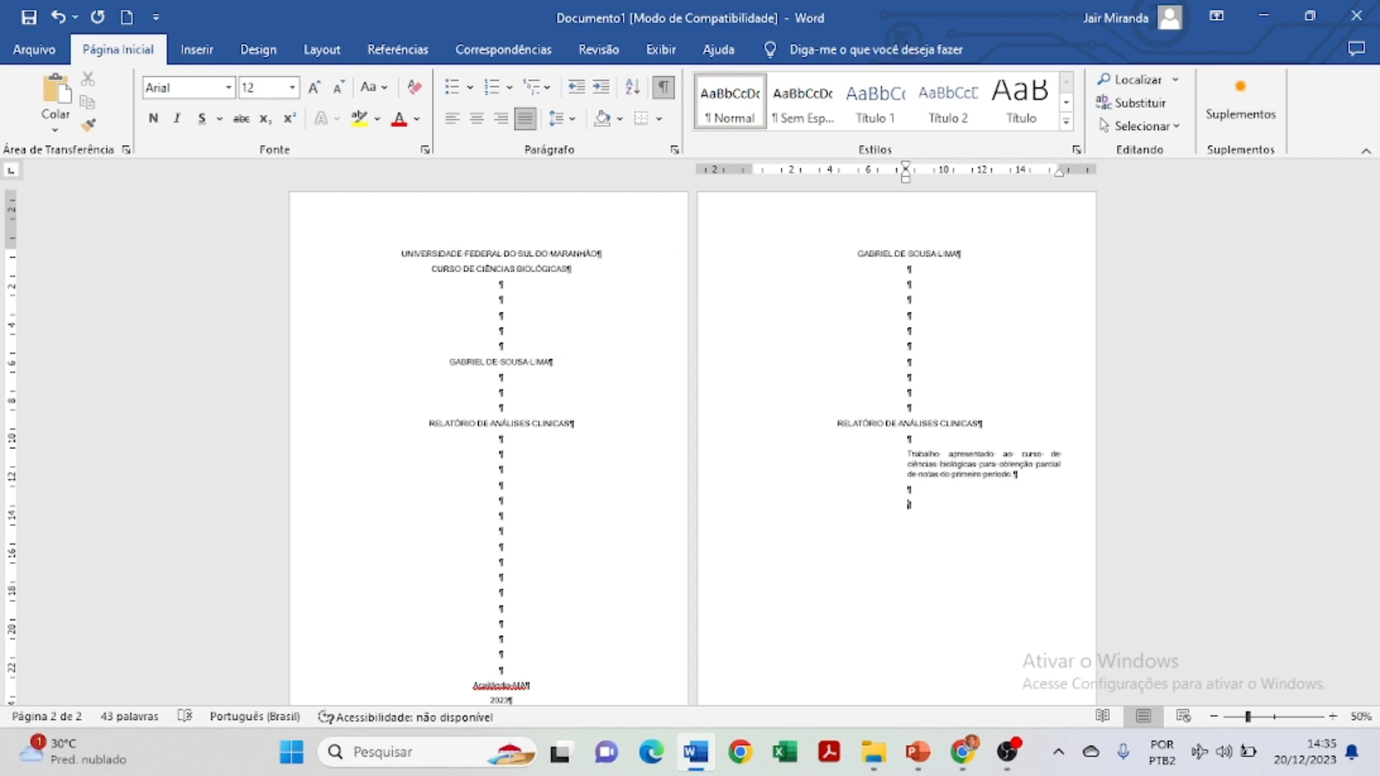
{"action": "type", "text": "G"}
{"action": "type", "text": "rientador:"}
{"action": "type", "text": " Pro"}
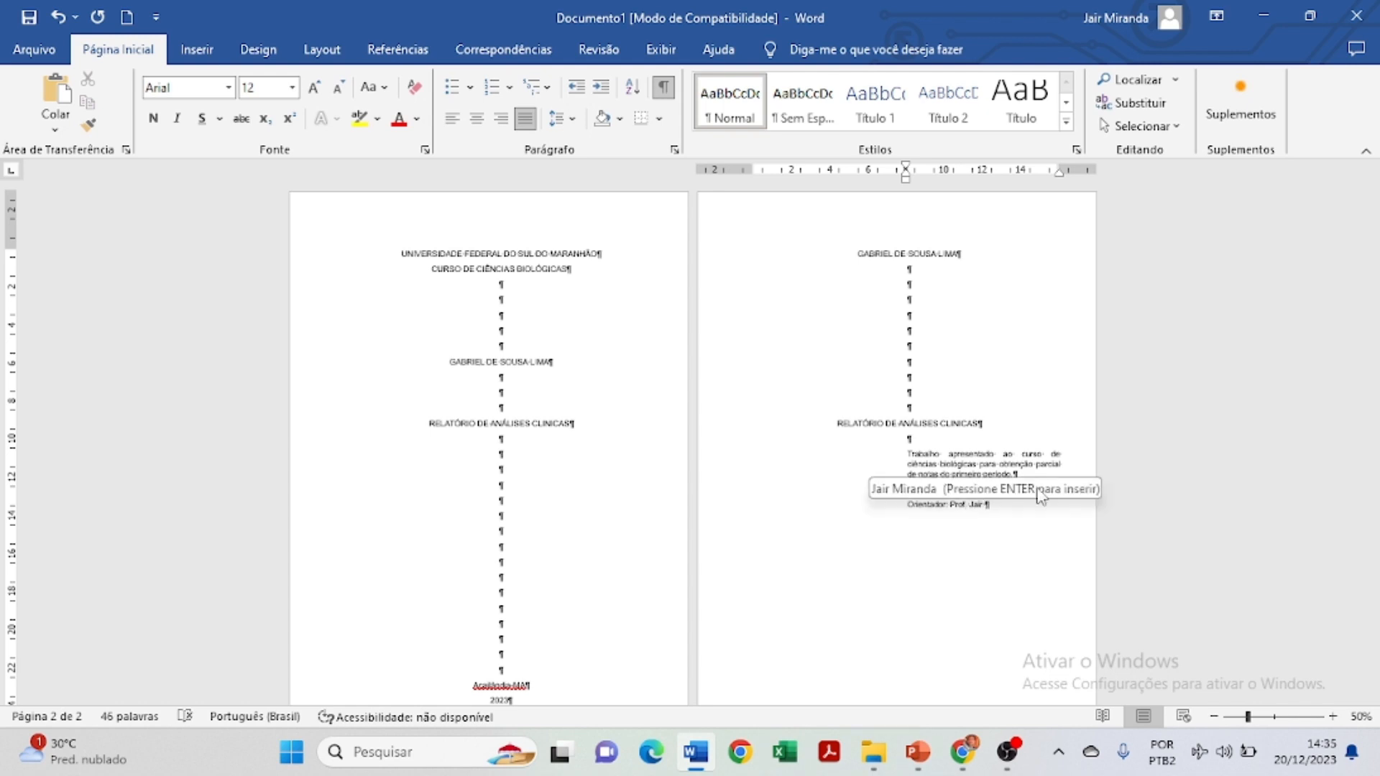
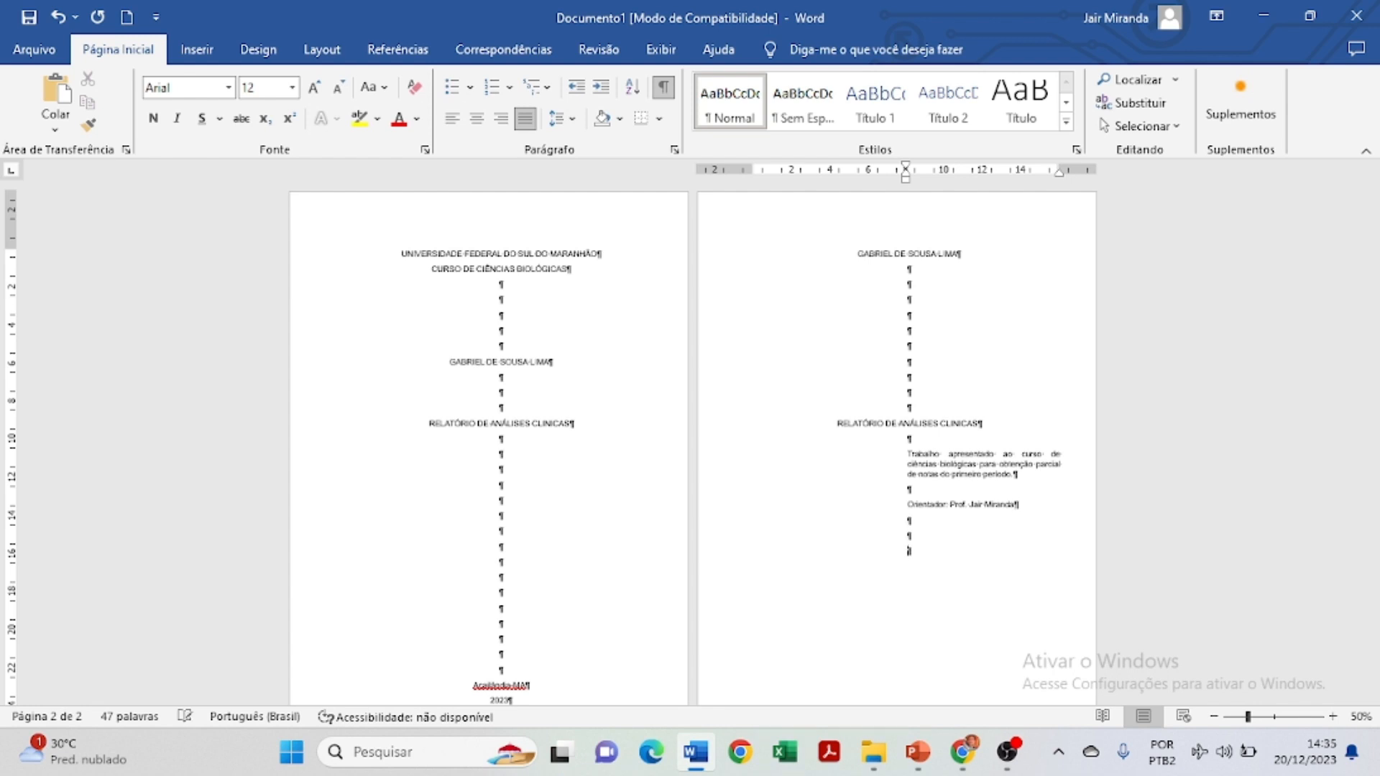
{"action": "scroll", "coordinate": [1038, 477], "scroll_direction": "down", "scroll_amount": 2}
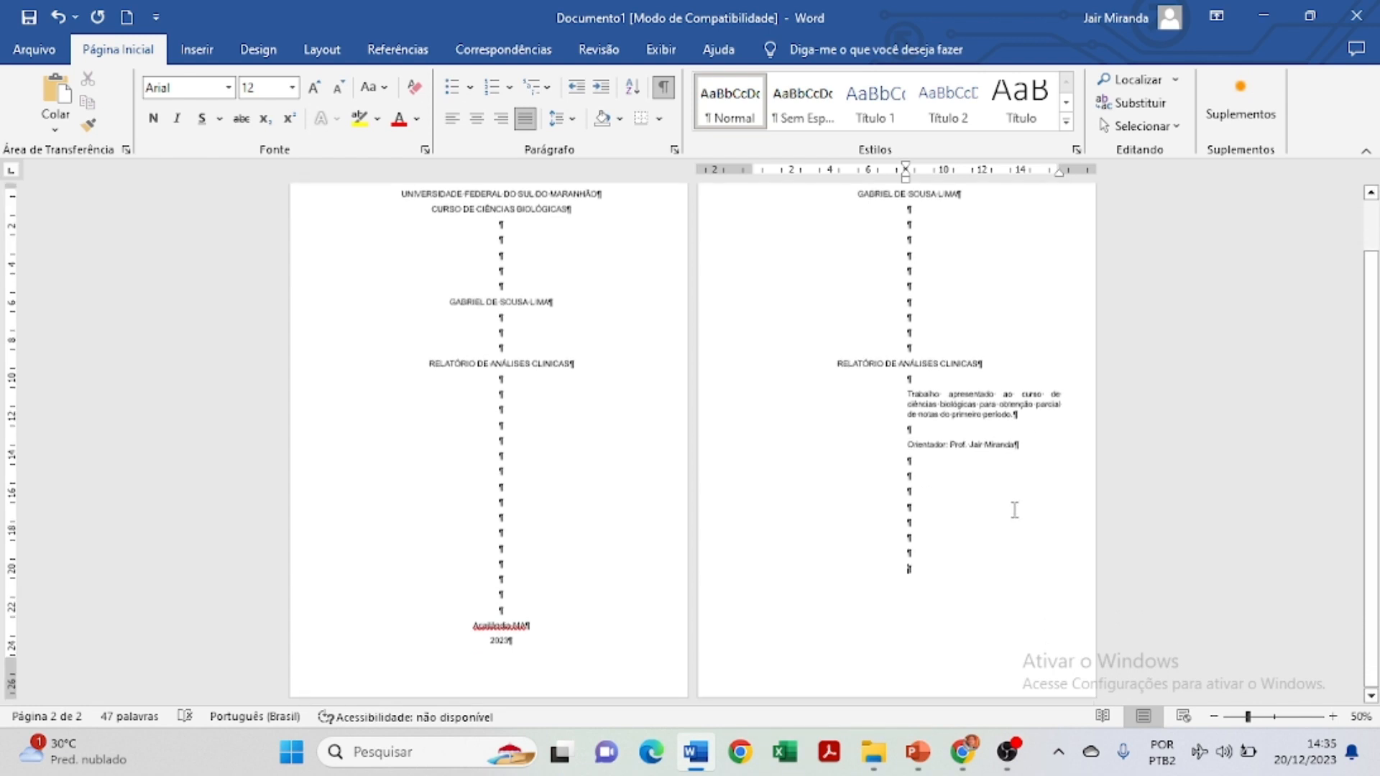
{"action": "key", "text": "Return"}
{"action": "key", "text": "Return"}
{"action": "key", "text": "Return"}
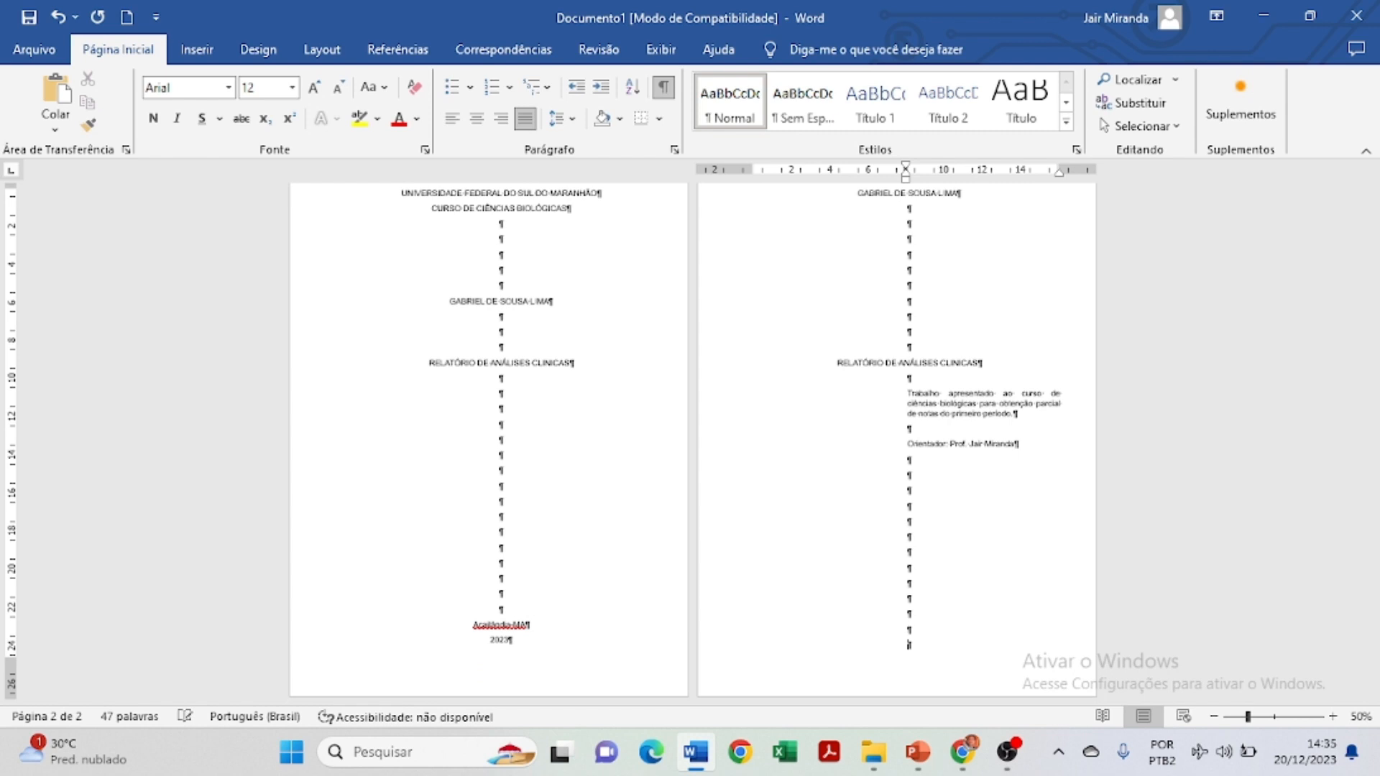
Copy the 'Açailândia-MA' and '2023' lines to the bottom of page 2 and delete one extra blank line.
{"action": "left_click_drag", "start_coordinate": [463, 624], "coordinate": [530, 649]}
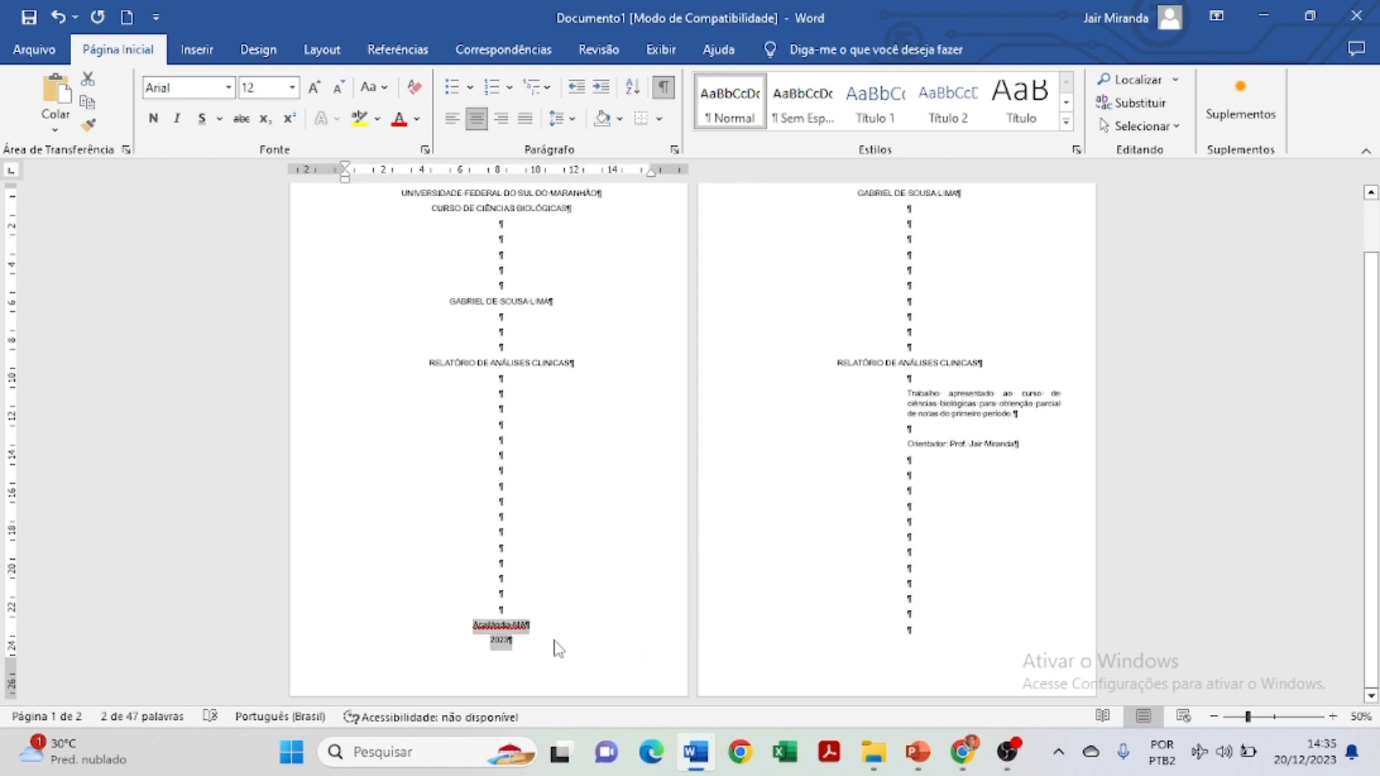
{"action": "key", "text": "ctrl+c"}
{"action": "left_click", "coordinate": [927, 638]}
{"action": "key", "text": "ctrl+v"}
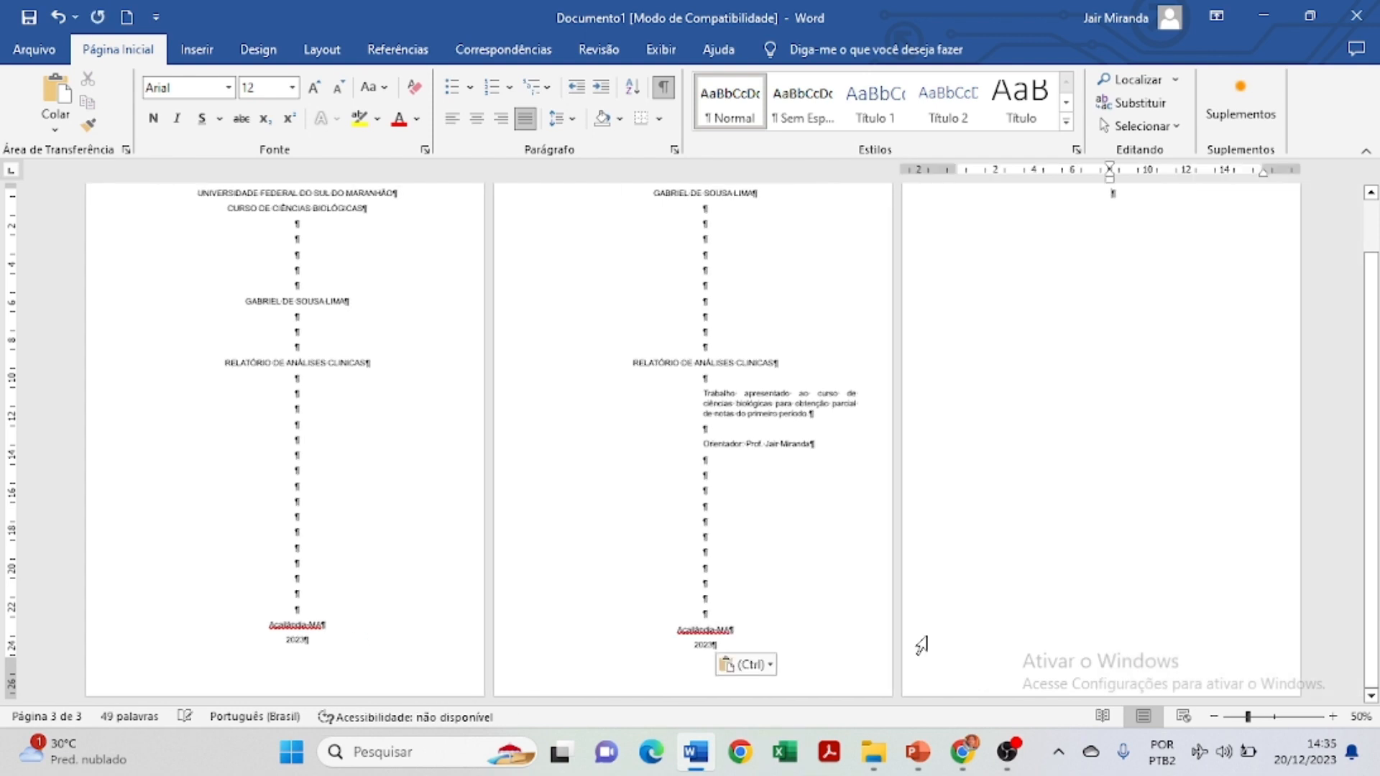
{"action": "left_click", "coordinate": [749, 596]}
{"action": "key", "text": "BackSpace"}
{"action": "key", "text": "BackSpace"}
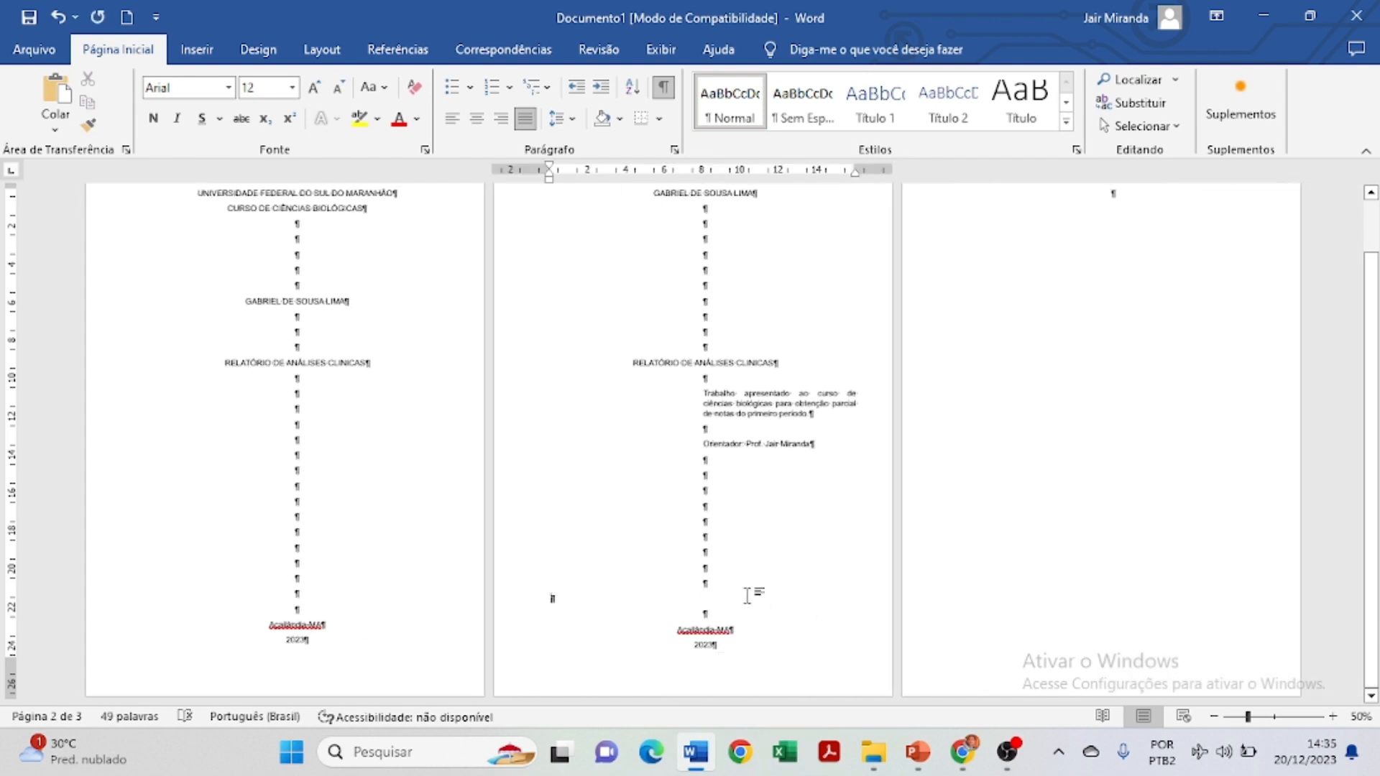
Inspect the blank-line spacing on page 1 by selecting those empty lines, then deselect.
{"action": "scroll", "coordinate": [916, 590], "scroll_direction": "up", "scroll_amount": 2}
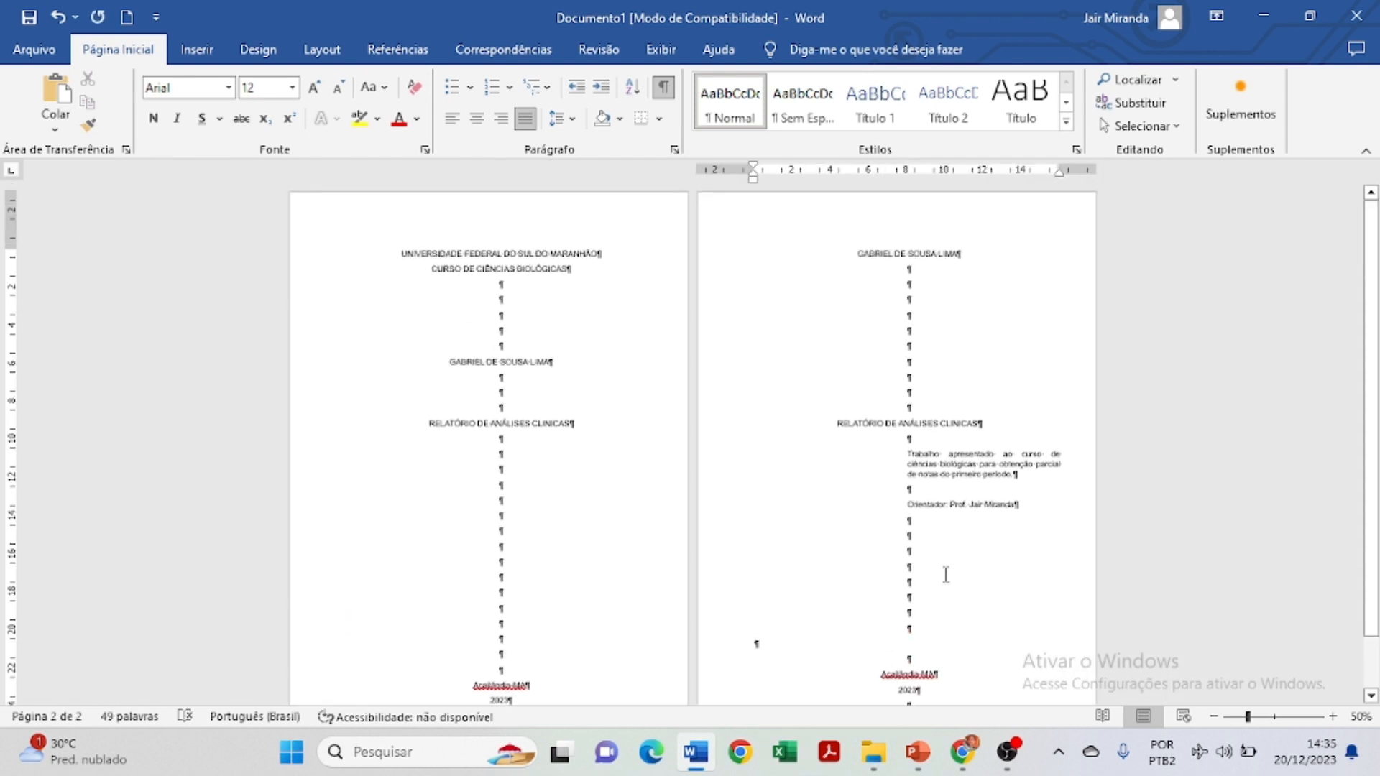
{"action": "scroll", "coordinate": [916, 410], "scroll_direction": "down", "scroll_amount": 1}
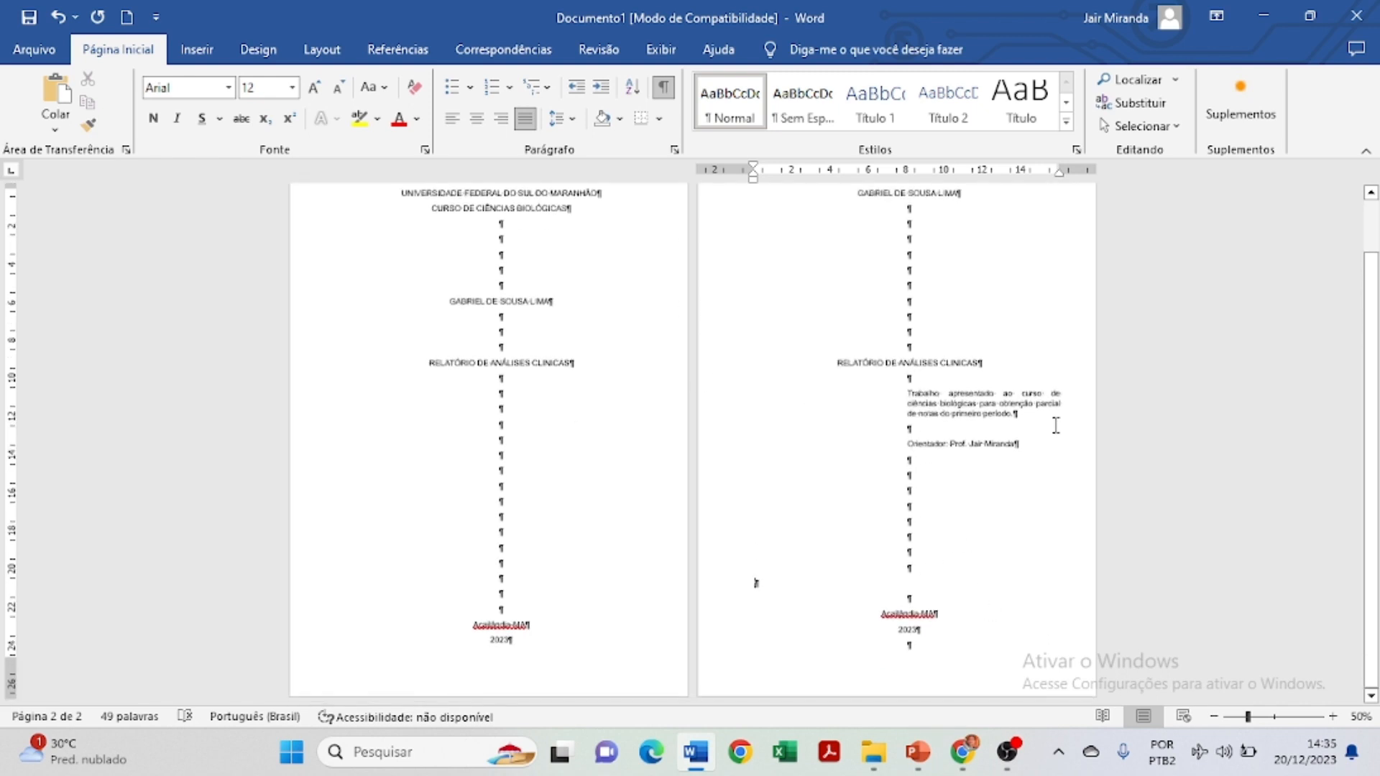
{"action": "scroll", "coordinate": [858, 401], "scroll_direction": "up", "scroll_amount": 2}
{"action": "scroll", "coordinate": [859, 419], "scroll_direction": "down", "scroll_amount": 2}
{"action": "scroll", "coordinate": [858, 422], "scroll_direction": "up", "scroll_amount": 2}
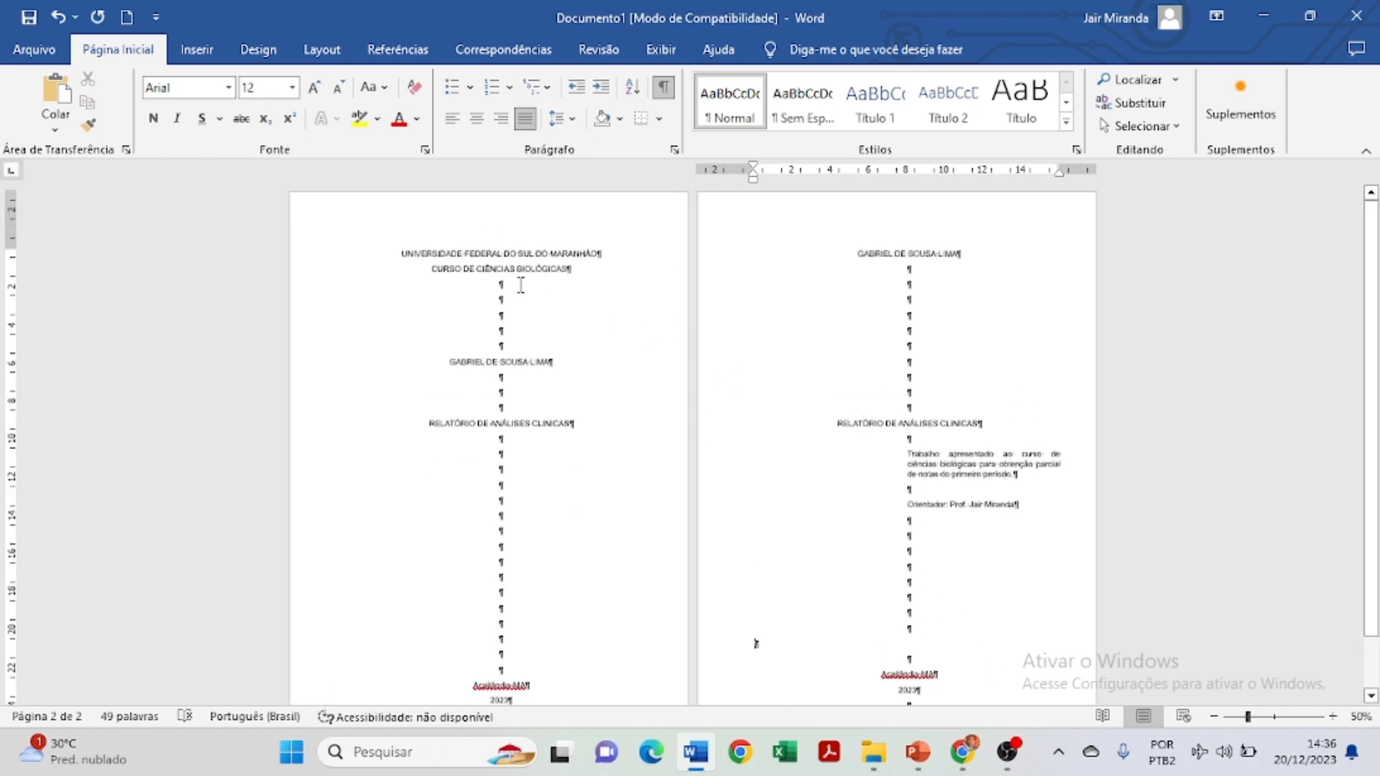
{"action": "left_click_drag", "start_coordinate": [496, 284], "coordinate": [501, 345]}
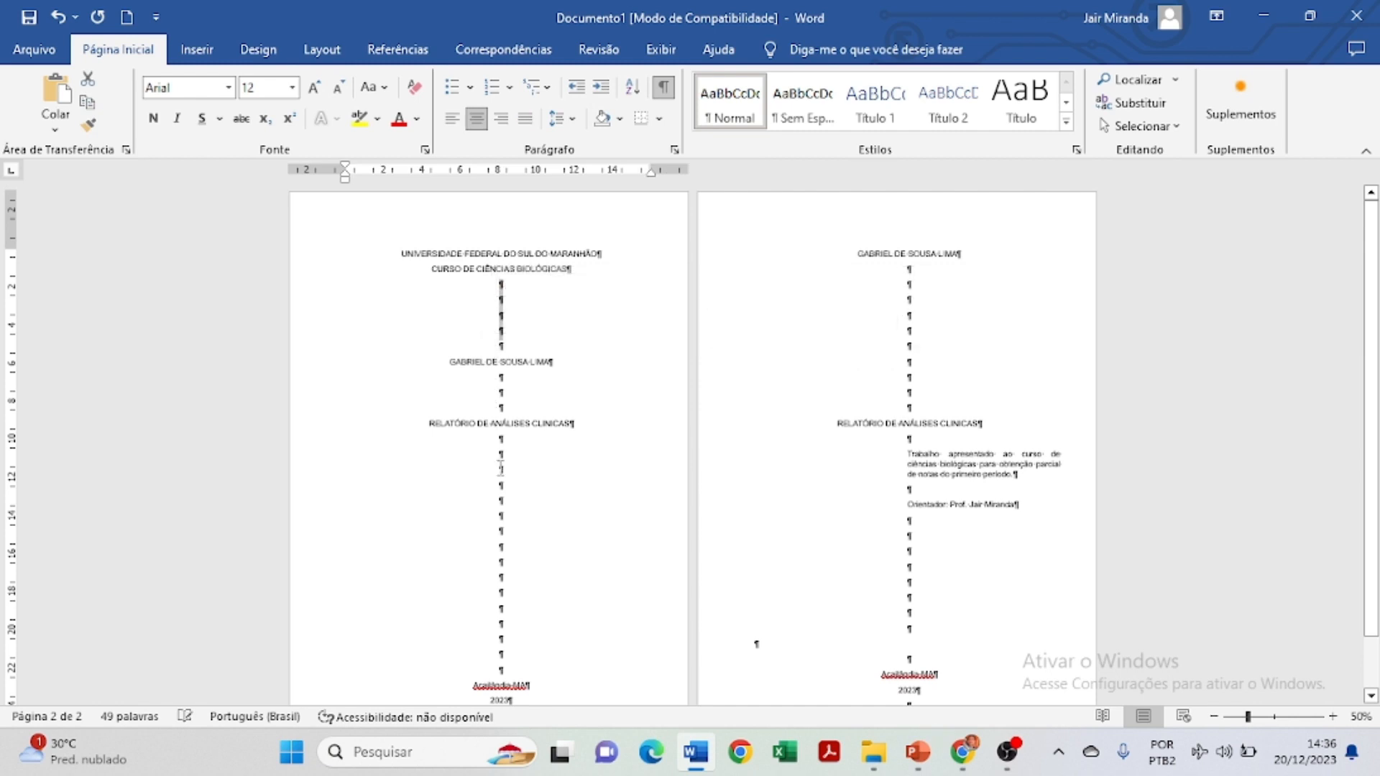
{"action": "left_click_drag", "start_coordinate": [501, 468], "coordinate": [503, 633]}
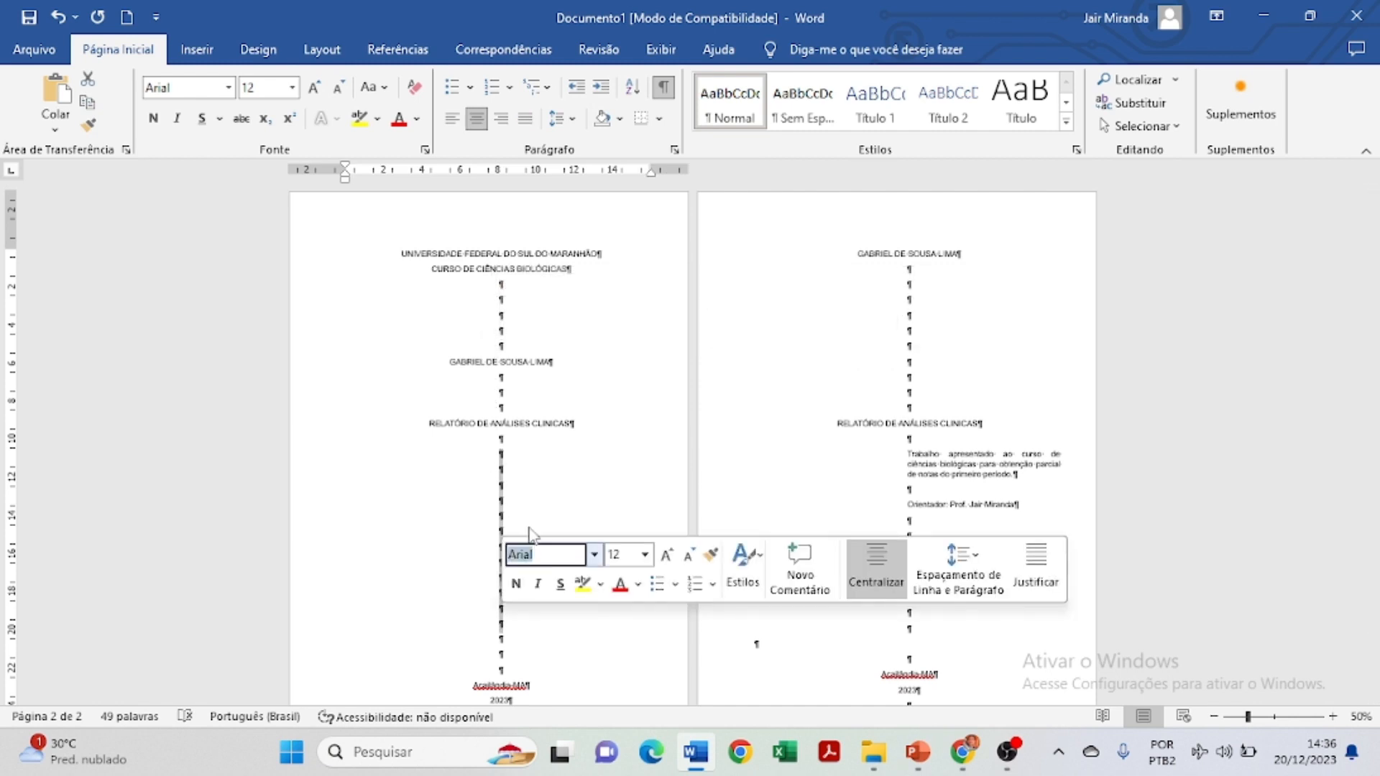
{"action": "left_click", "coordinate": [530, 489]}
{"action": "scroll", "coordinate": [871, 259], "scroll_direction": "down", "scroll_amount": 2}
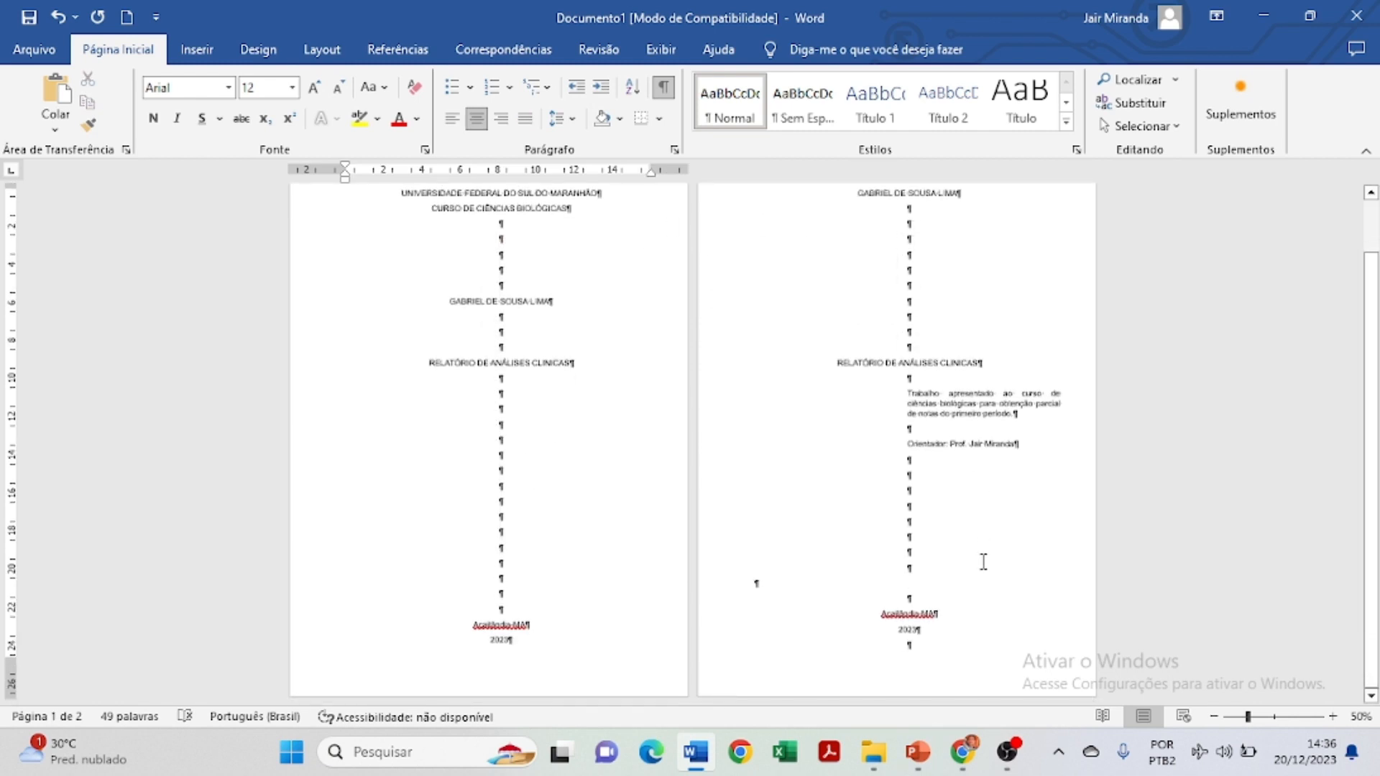
{"action": "scroll", "coordinate": [897, 553], "scroll_direction": "up", "scroll_amount": 2}
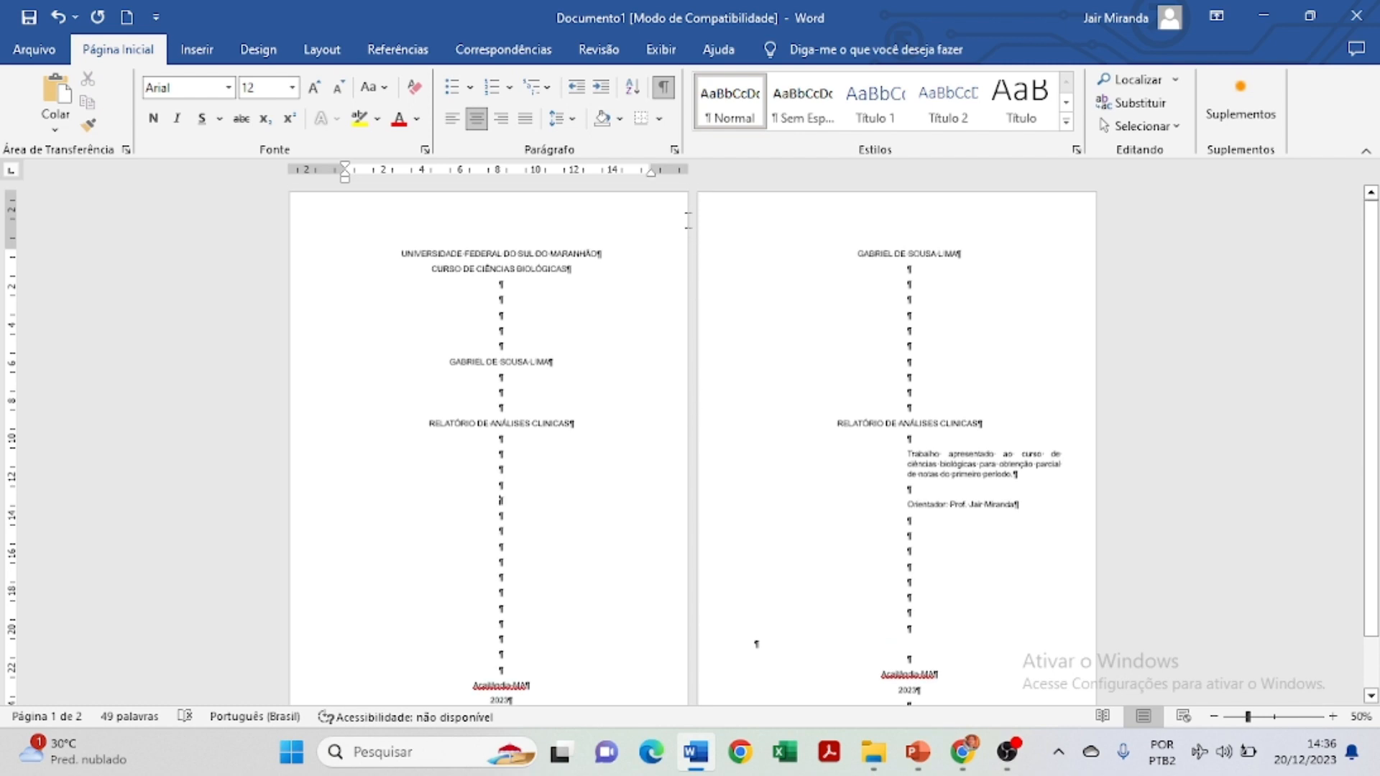
Hide the paragraph and formatting marks.
{"action": "left_click", "coordinate": [663, 86]}
{"action": "scroll", "coordinate": [961, 540], "scroll_direction": "down", "scroll_amount": 1}
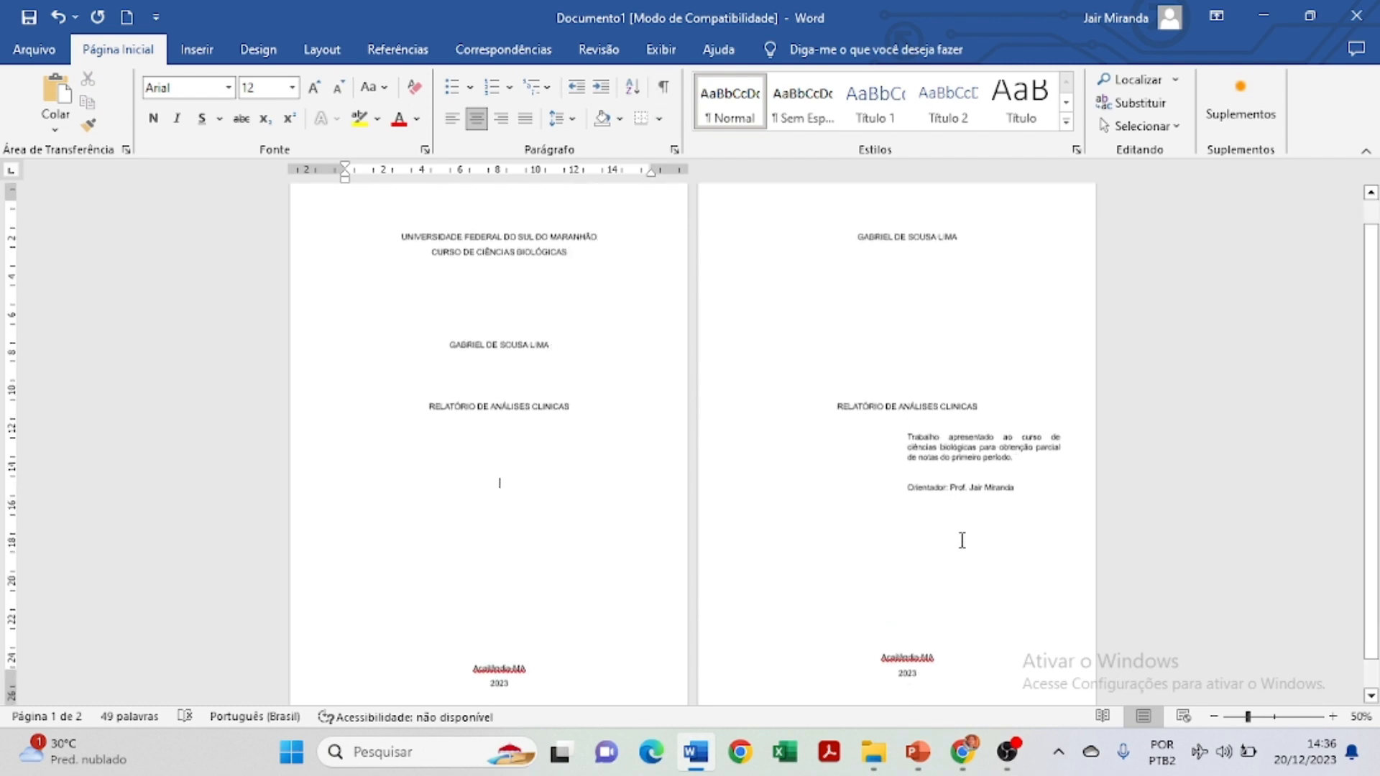
{"action": "scroll", "coordinate": [962, 539], "scroll_direction": "up", "scroll_amount": 1}
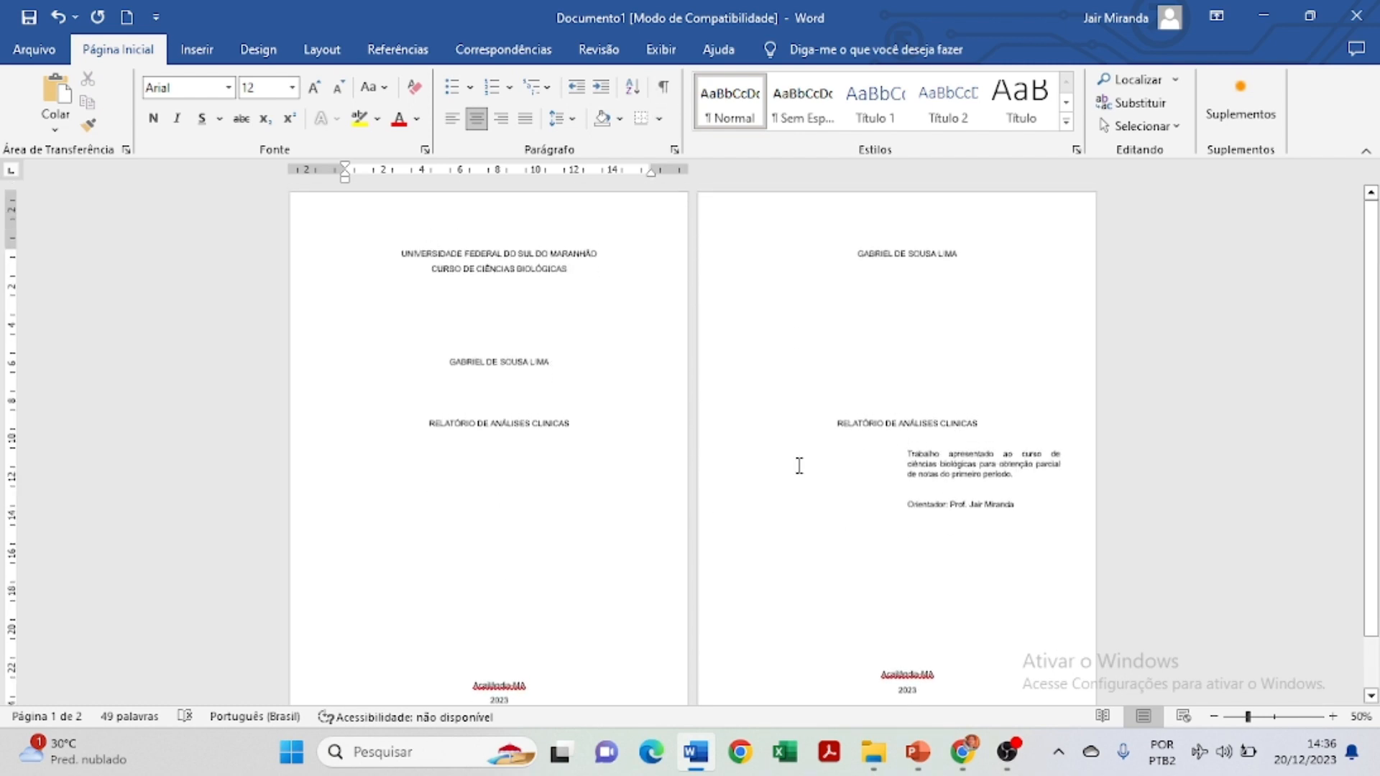
{"action": "scroll", "coordinate": [801, 475], "scroll_direction": "down", "scroll_amount": 2}
{"action": "scroll", "coordinate": [813, 511], "scroll_direction": "up", "scroll_amount": 2}
Bold the report title on both page 1 and page 2.
{"action": "left_click_drag", "start_coordinate": [410, 425], "coordinate": [563, 423]}
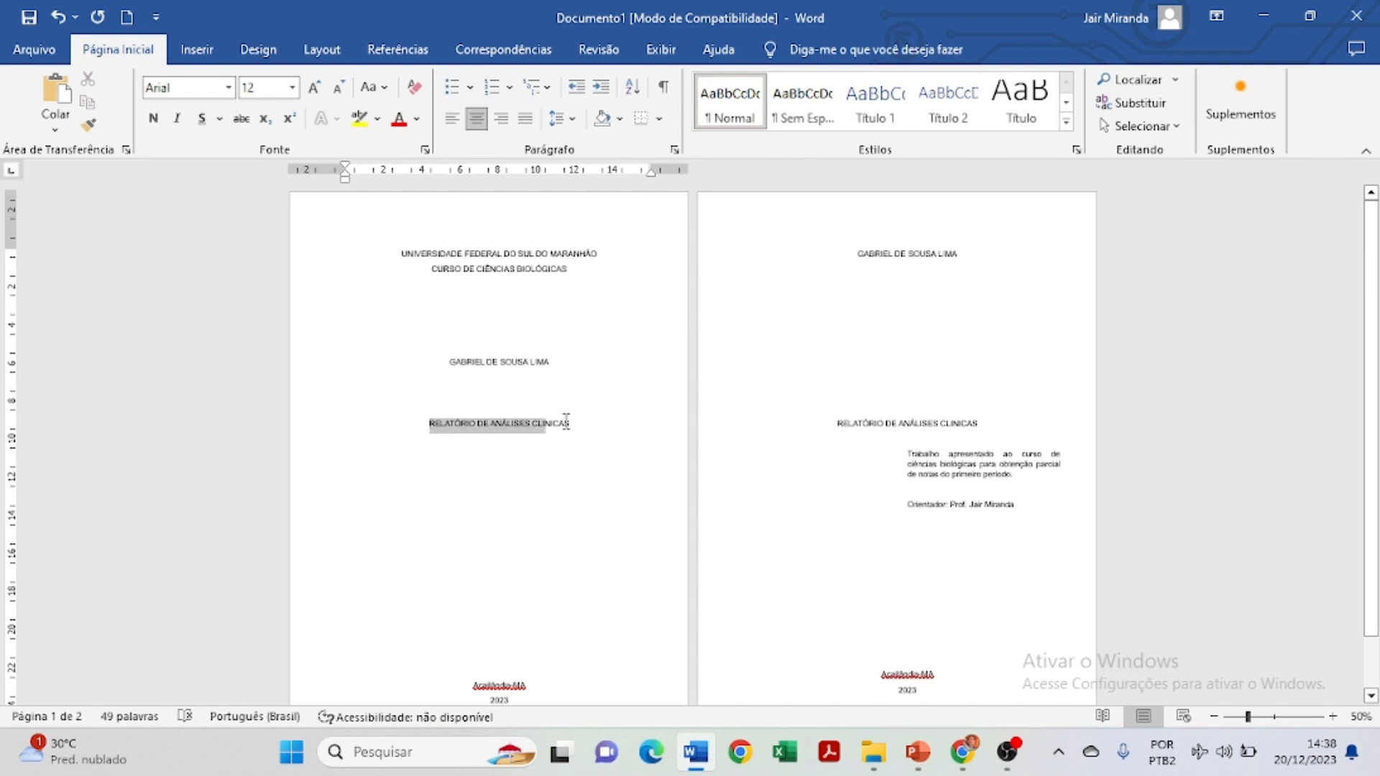
{"action": "left_click", "coordinate": [153, 118]}
{"action": "left_click", "coordinate": [1080, 512]}
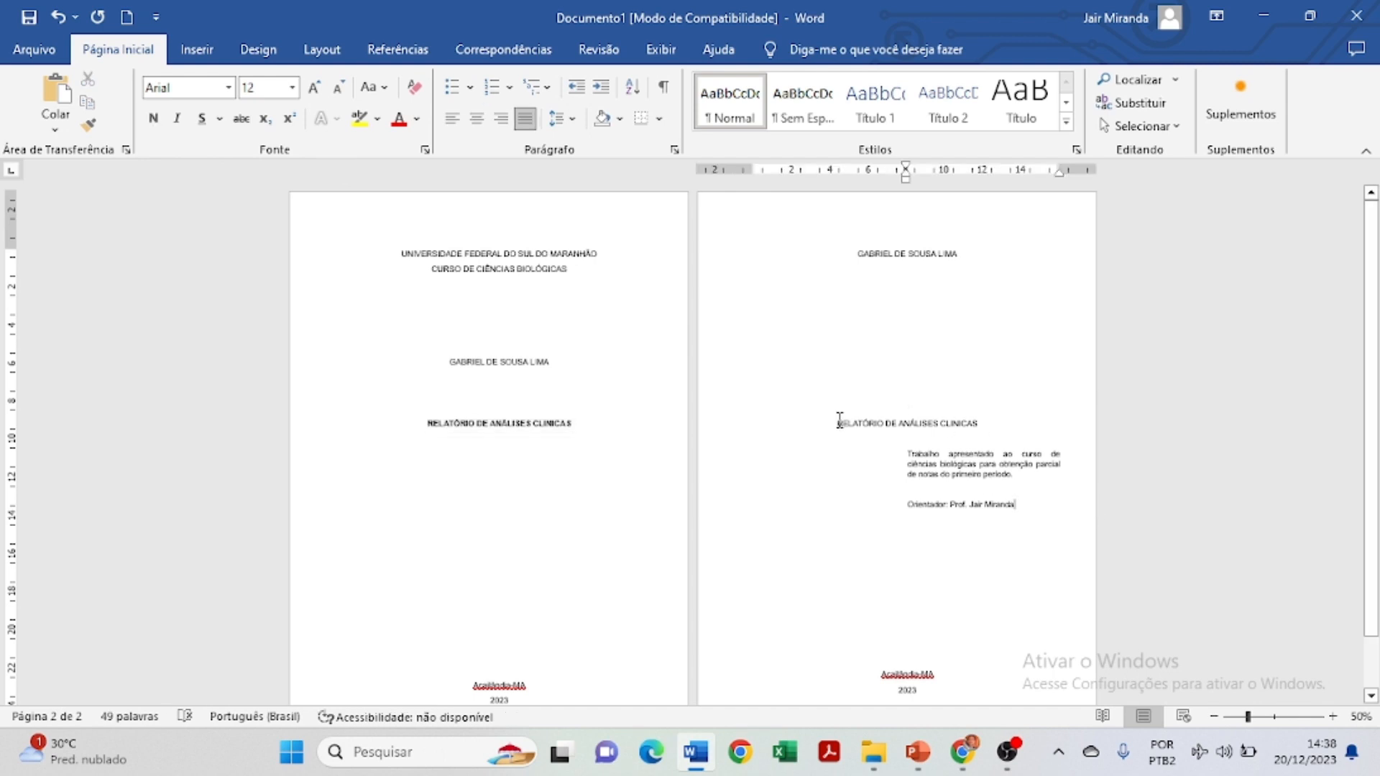
{"action": "left_click_drag", "start_coordinate": [832, 423], "coordinate": [983, 424]}
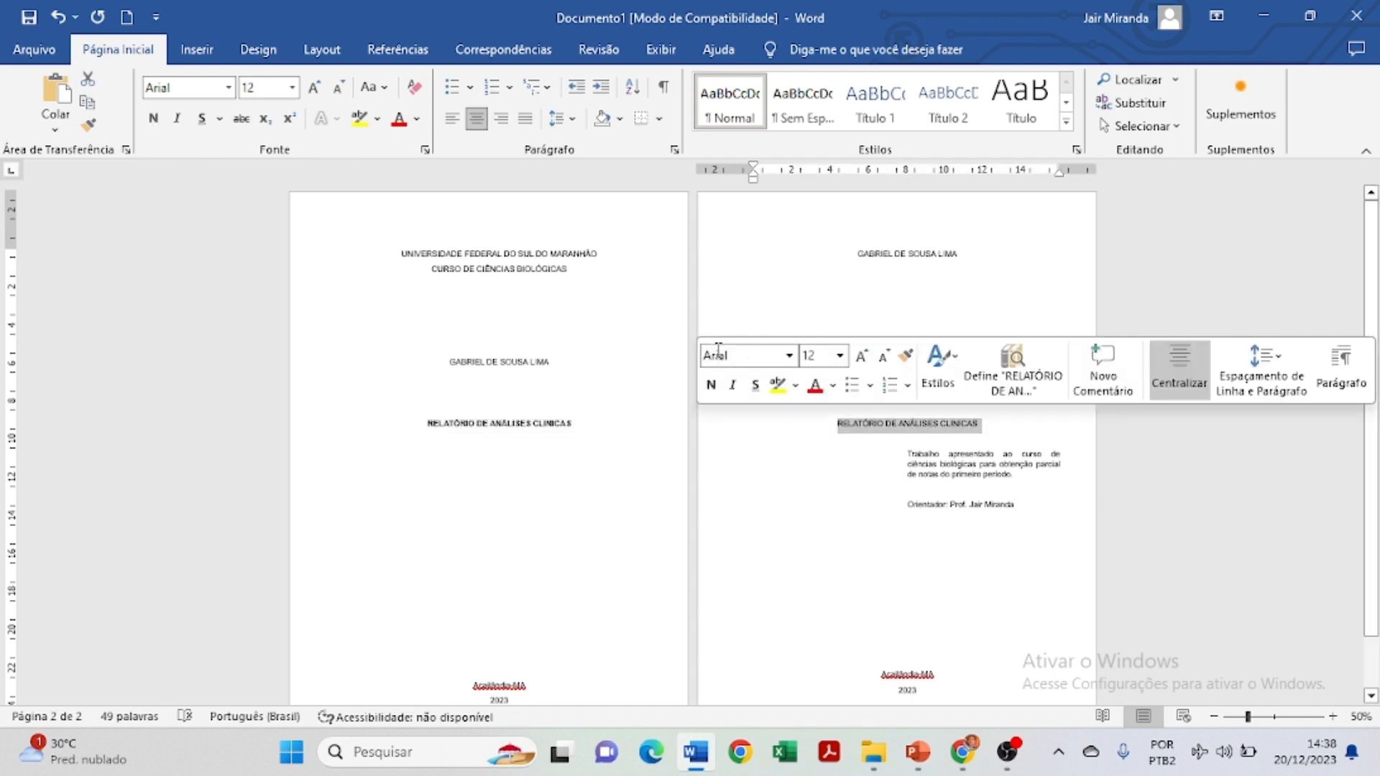
{"action": "left_click", "coordinate": [713, 385]}
{"action": "left_click", "coordinate": [877, 567]}
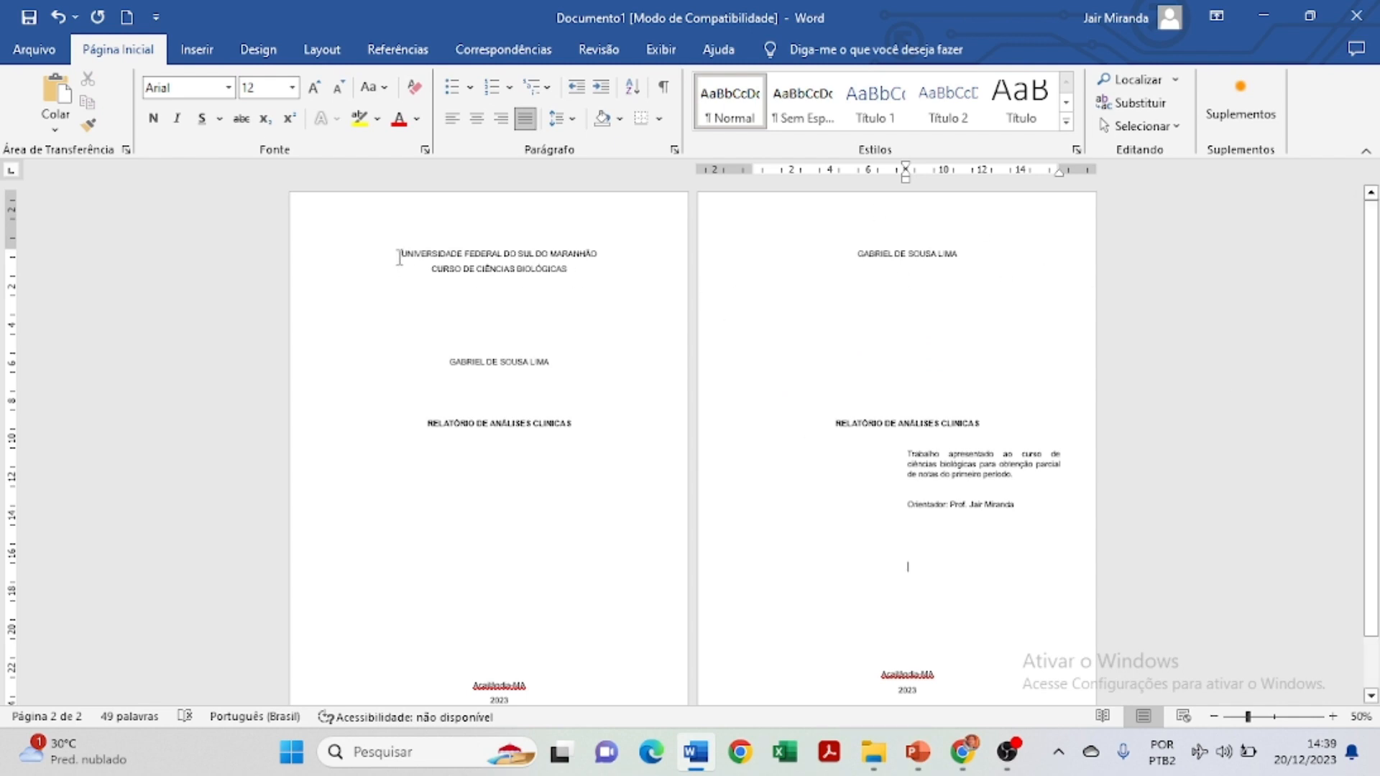
Bold the university name and 'CURSO DE CIÊNCIAS BIOLÓGICAS' lines on page 1.
{"action": "left_click_drag", "start_coordinate": [400, 253], "coordinate": [604, 248]}
{"action": "left_click", "coordinate": [615, 217]}
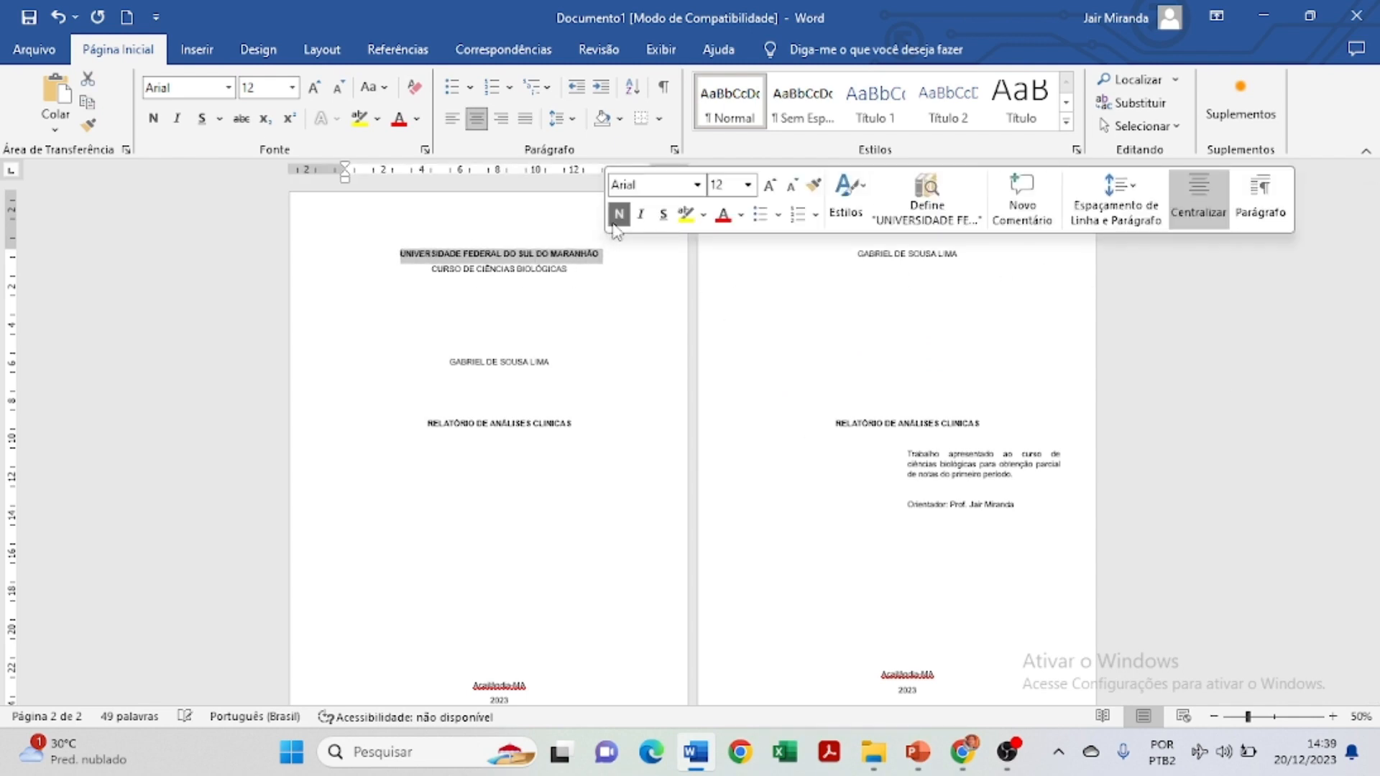
{"action": "left_click", "coordinate": [617, 291]}
{"action": "scroll", "coordinate": [576, 431], "scroll_direction": "down", "scroll_amount": 3}
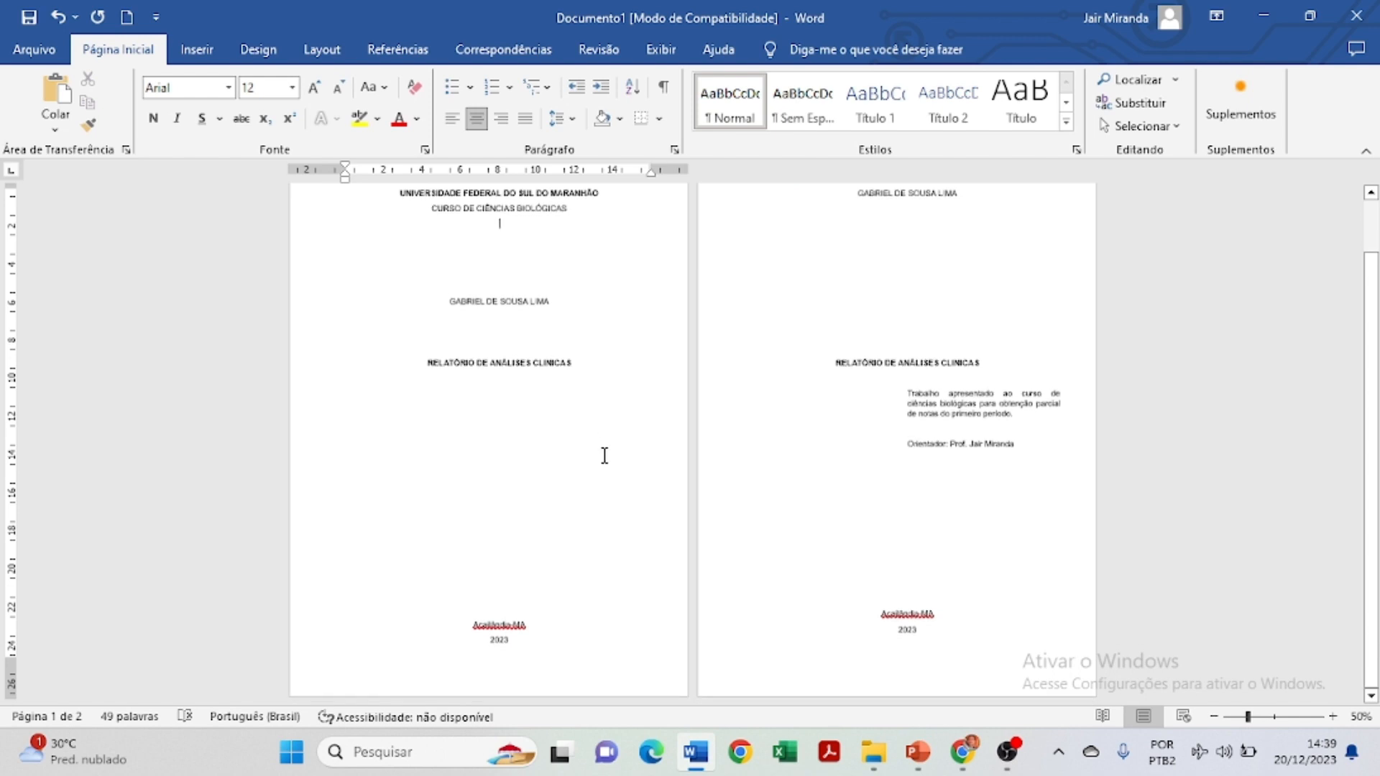
{"action": "scroll", "coordinate": [603, 453], "scroll_direction": "up", "scroll_amount": 3}
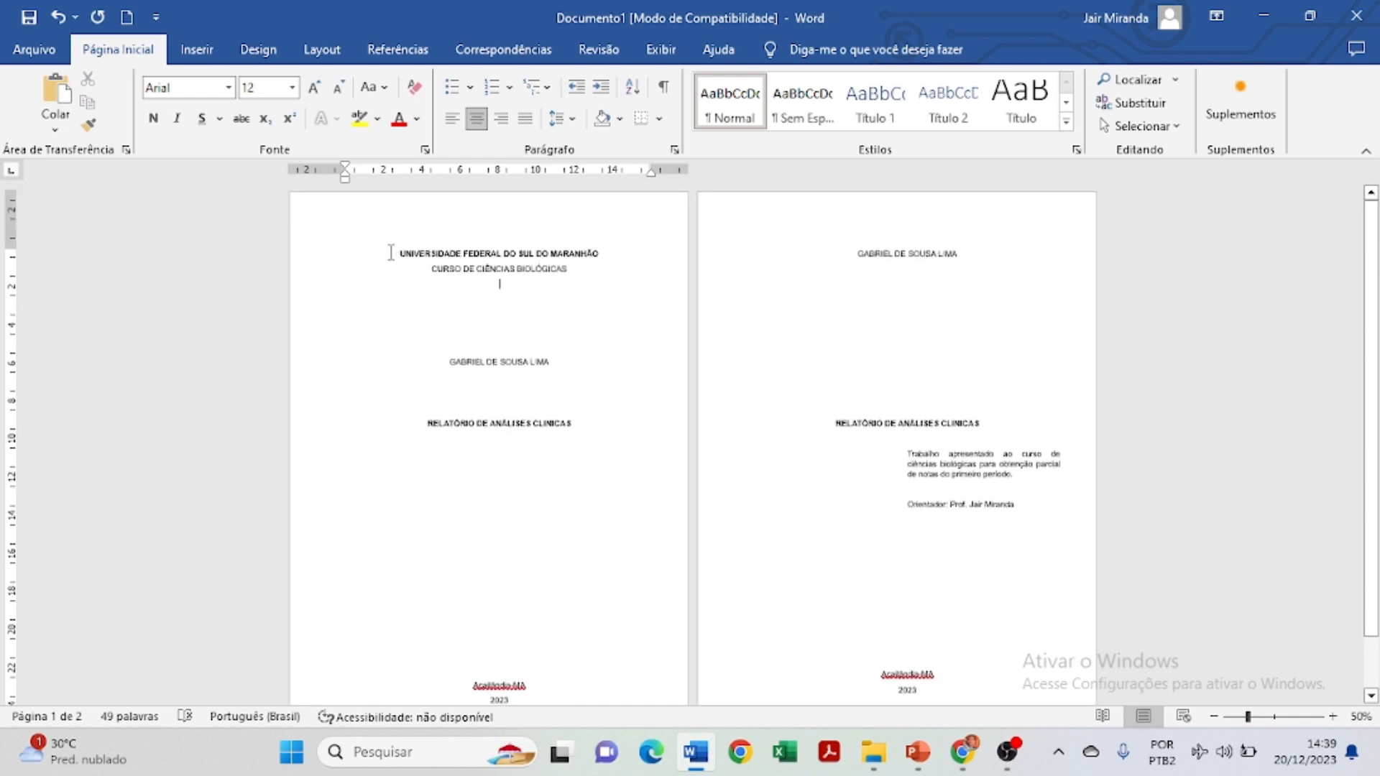
{"action": "left_click_drag", "start_coordinate": [391, 252], "coordinate": [568, 272]}
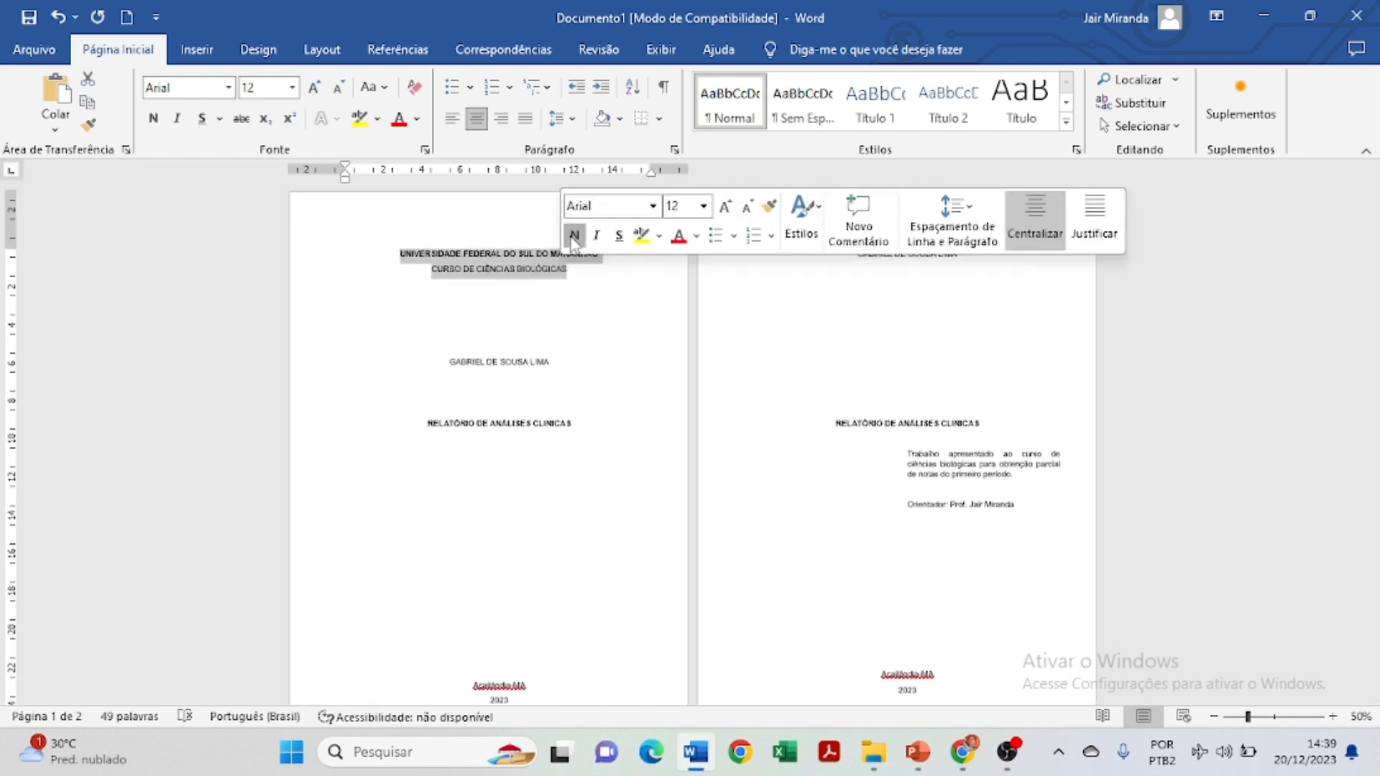
{"action": "left_click", "coordinate": [572, 237]}
{"action": "left_click", "coordinate": [610, 317]}
Start a new third page after the '2023' line on page 2.
{"action": "scroll", "coordinate": [610, 321], "scroll_direction": "down", "scroll_amount": 1}
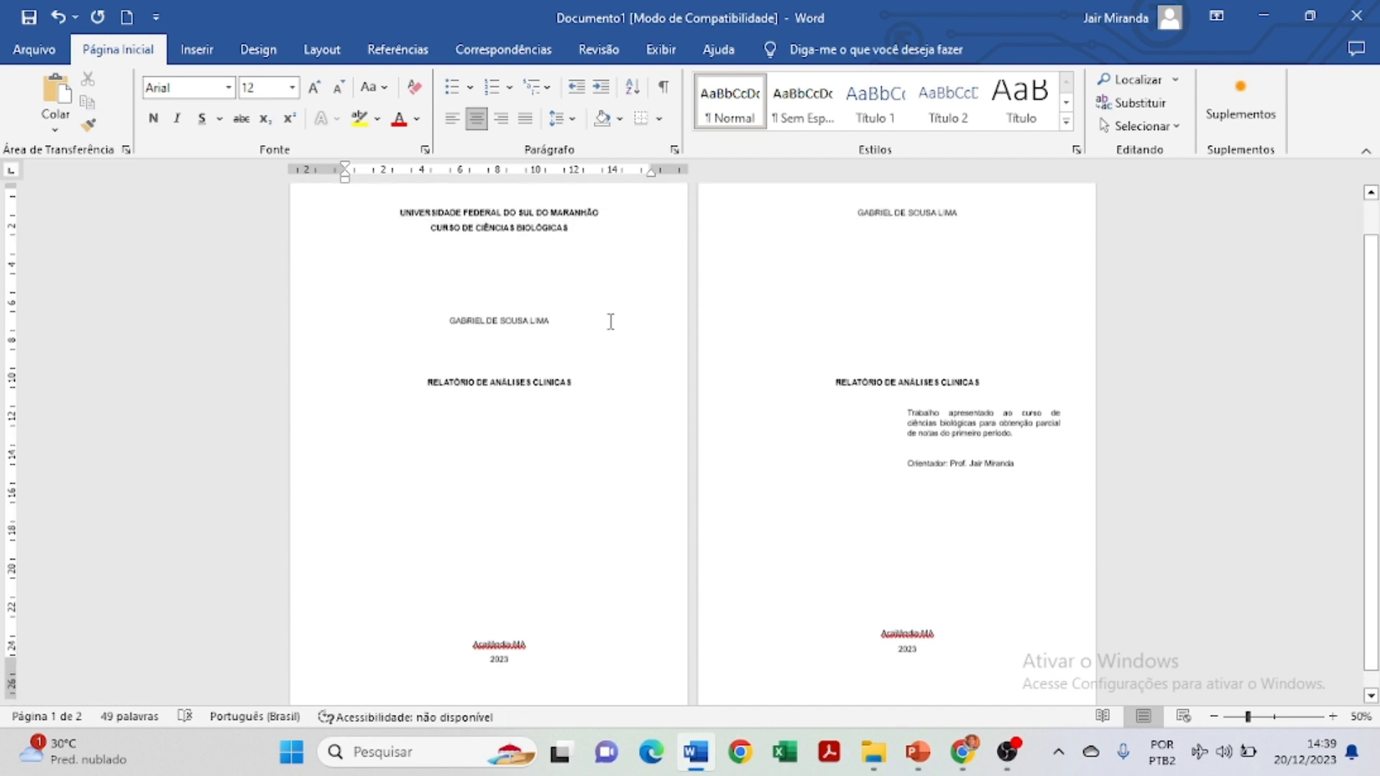
{"action": "scroll", "coordinate": [610, 322], "scroll_direction": "down", "scroll_amount": 1}
{"action": "scroll", "coordinate": [627, 348], "scroll_direction": "up", "scroll_amount": 2}
{"action": "scroll", "coordinate": [628, 348], "scroll_direction": "down", "scroll_amount": 2}
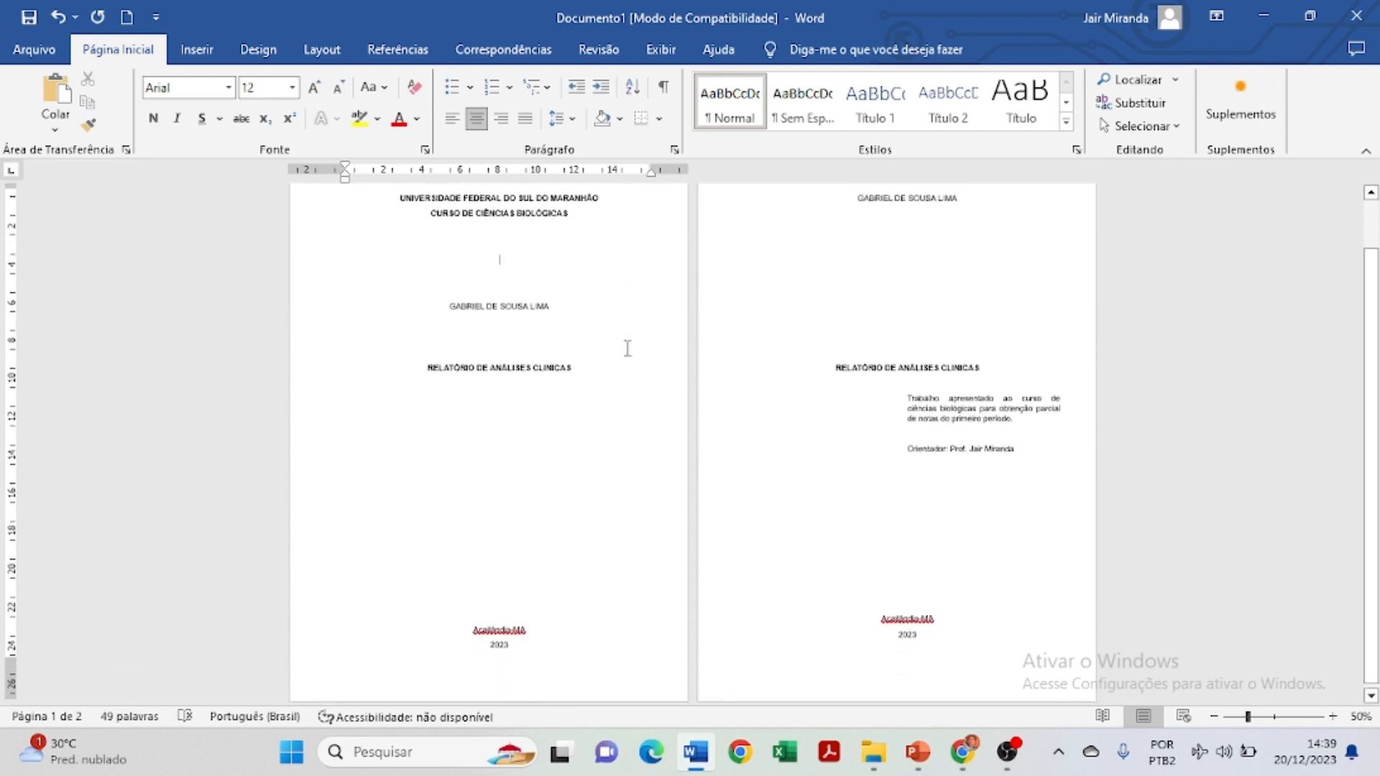
{"action": "scroll", "coordinate": [628, 348], "scroll_direction": "up", "scroll_amount": 1}
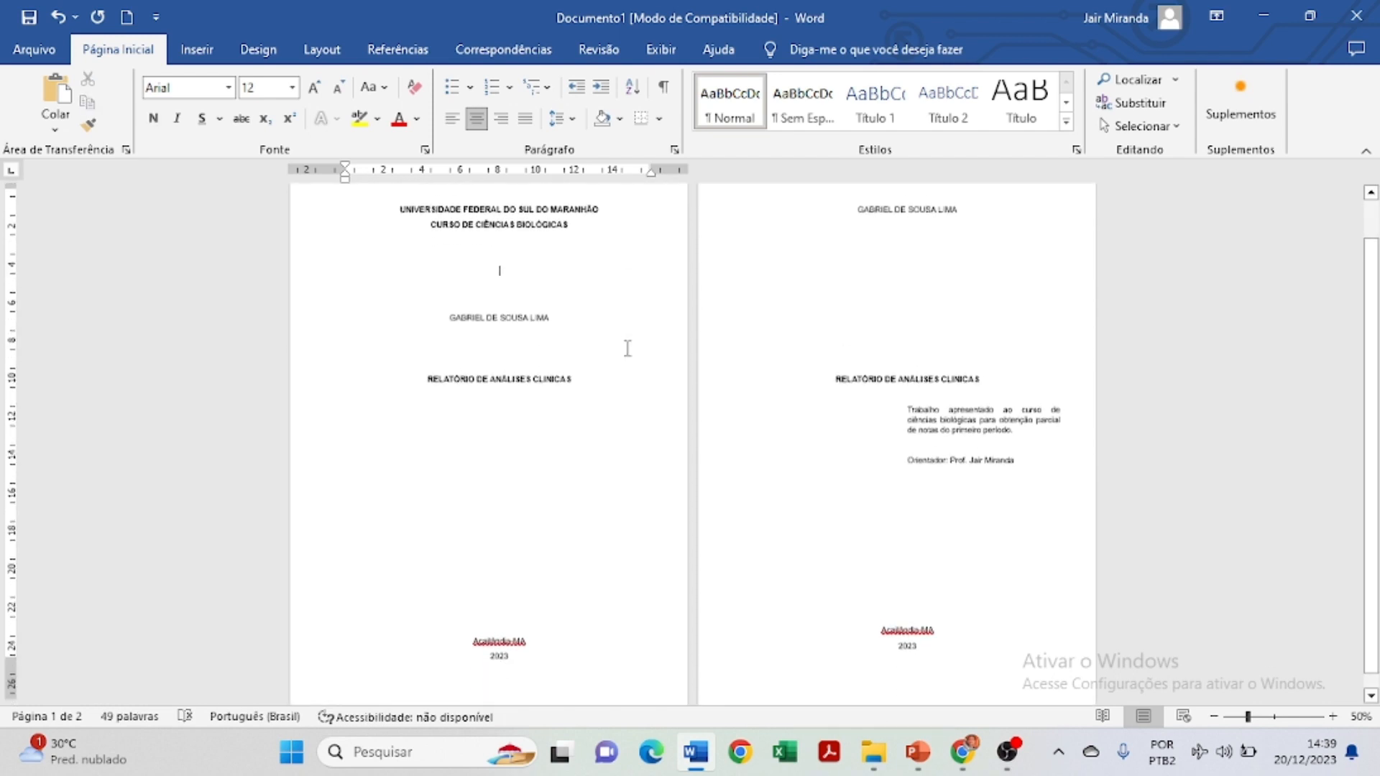
{"action": "scroll", "coordinate": [628, 347], "scroll_direction": "down", "scroll_amount": 1}
{"action": "left_click", "coordinate": [928, 634]}
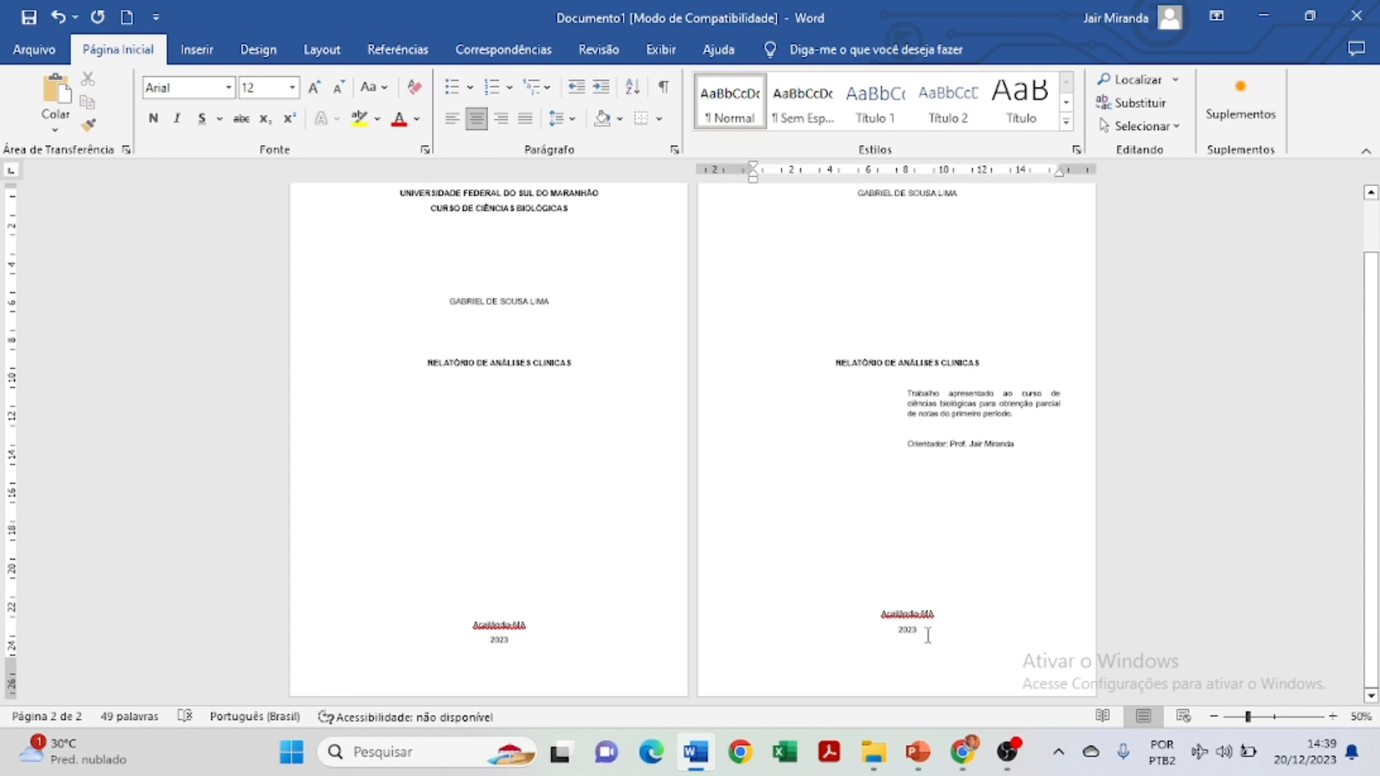
{"action": "key", "text": "Return"}
Zoom in to 70% and place the cursor at the top of blank page 3.
{"action": "scroll", "coordinate": [1053, 428], "scroll_direction": "up", "scroll_amount": 3}
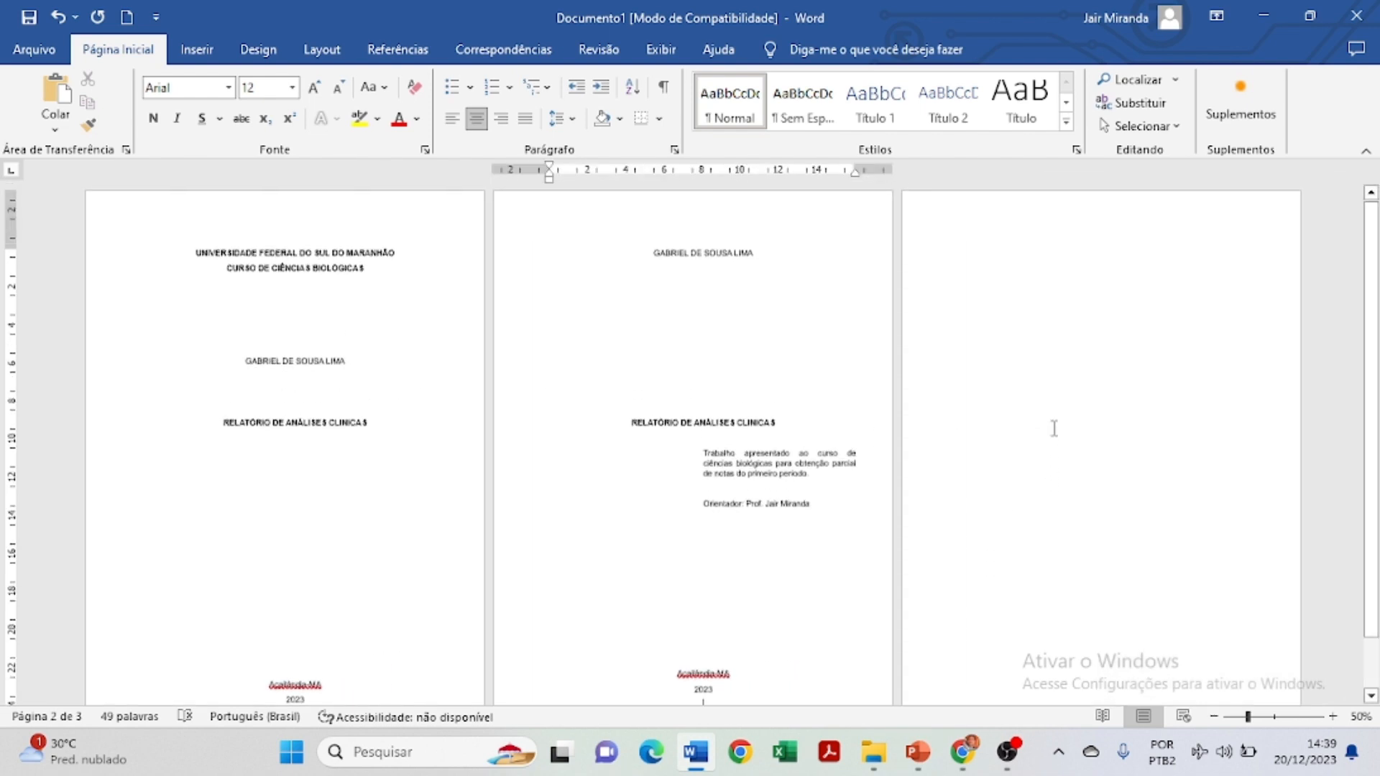
{"action": "left_click", "coordinate": [1333, 717]}
{"action": "left_click", "coordinate": [1332, 717]}
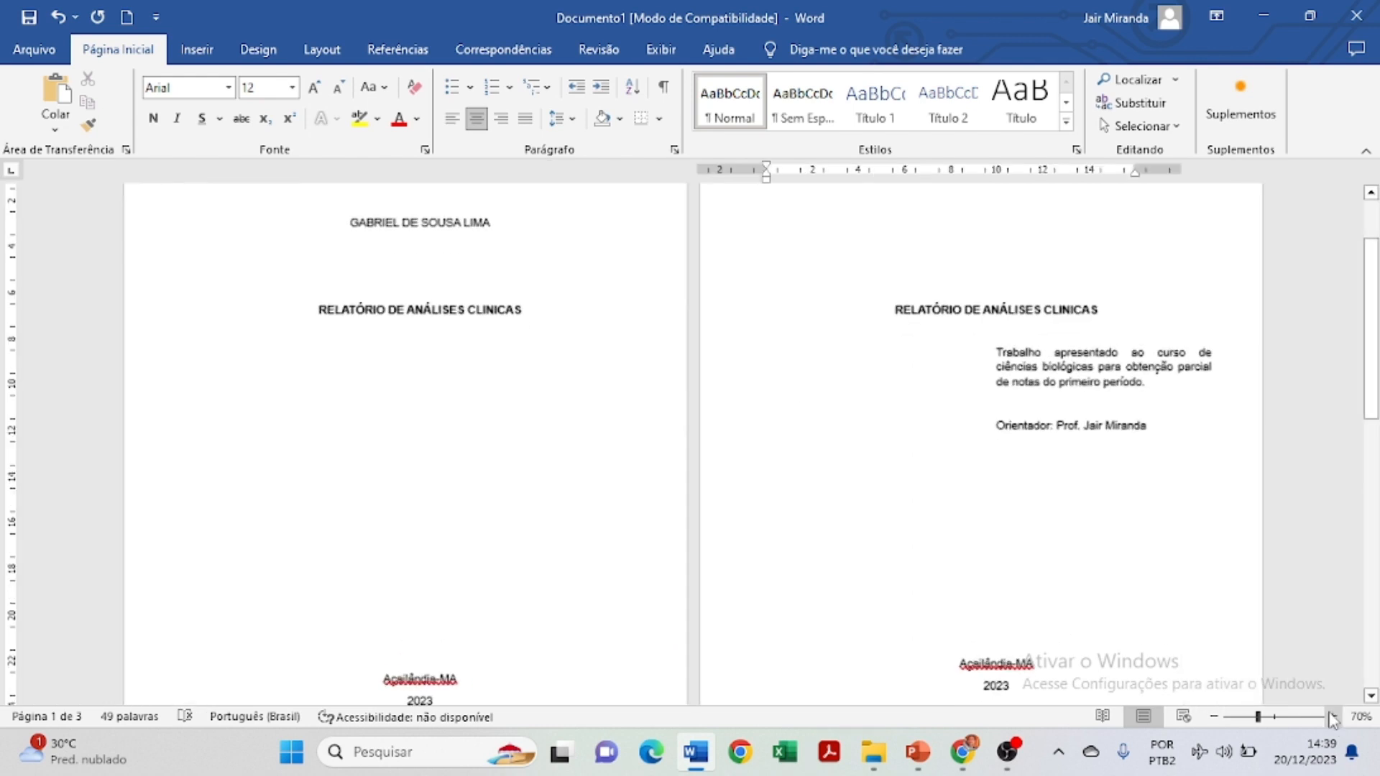
{"action": "scroll", "coordinate": [1026, 521], "scroll_direction": "down", "scroll_amount": 8}
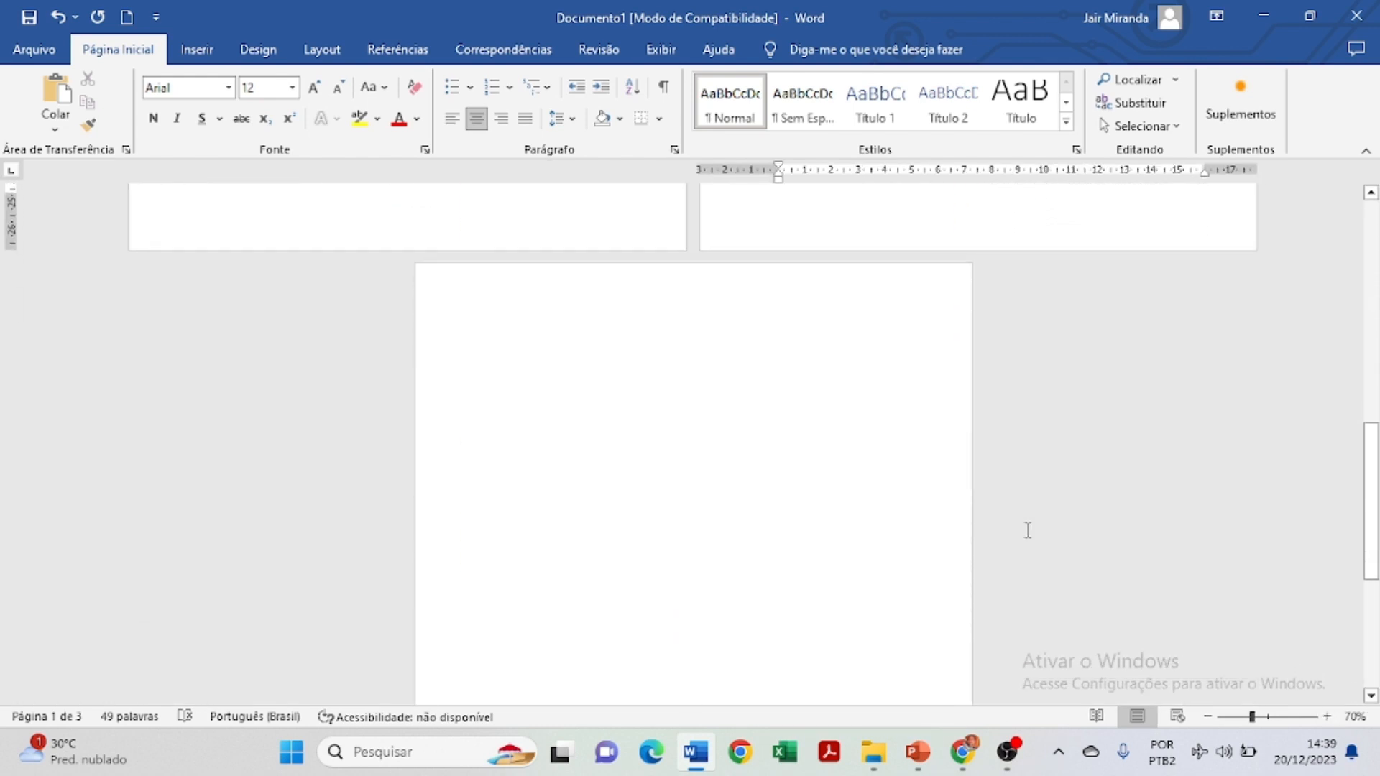
{"action": "scroll", "coordinate": [1028, 531], "scroll_direction": "down", "scroll_amount": 3}
{"action": "scroll", "coordinate": [934, 455], "scroll_direction": "up", "scroll_amount": 2}
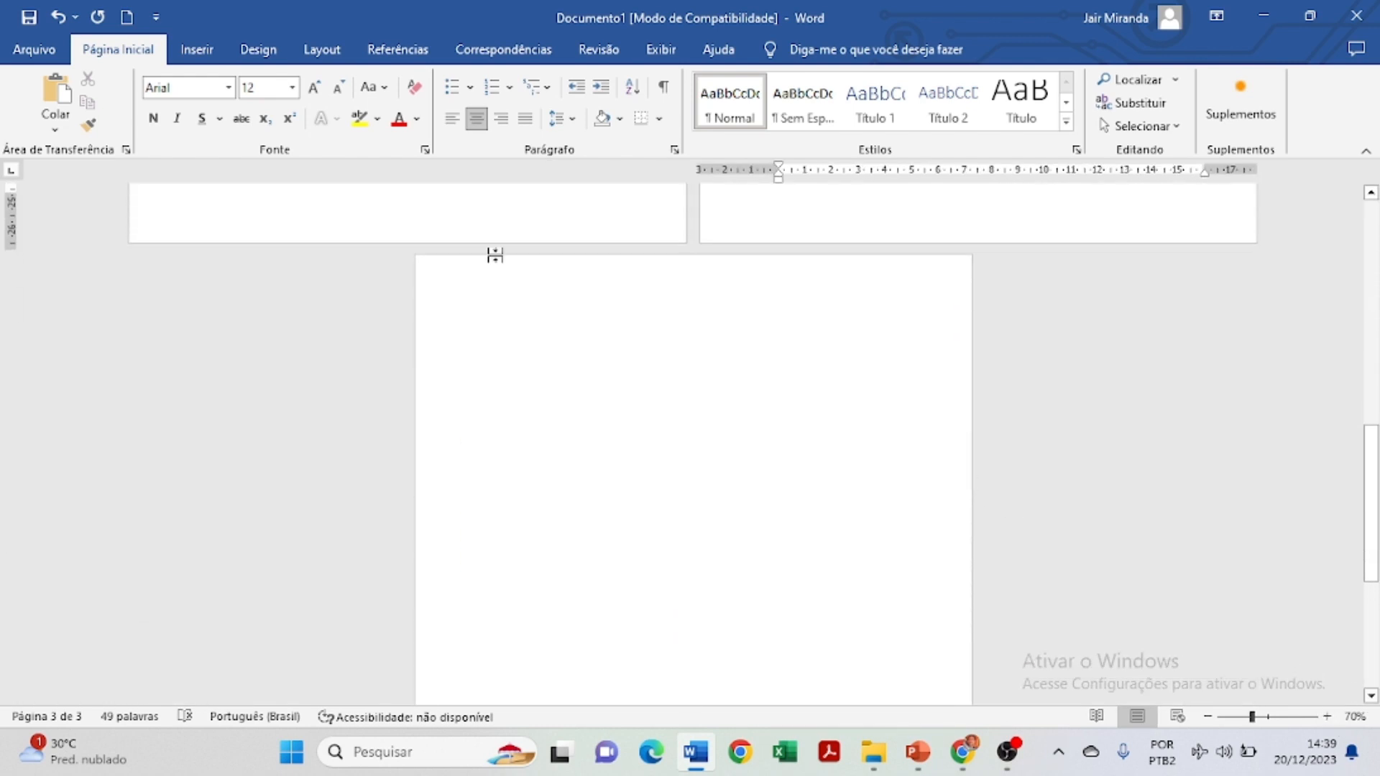
{"action": "left_click", "coordinate": [554, 342]}
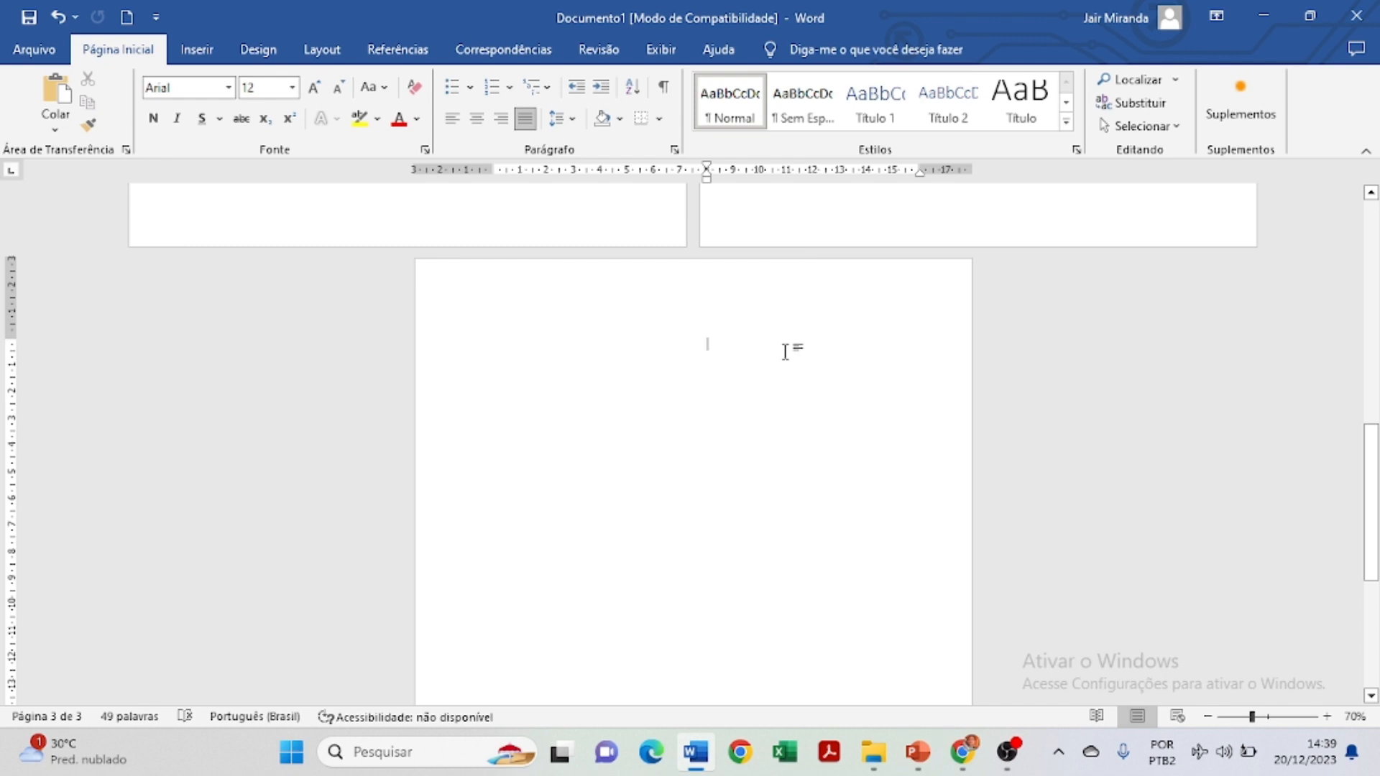
Type the headings INTRODUÇÃO, JUSTIFICATIVA and OBJETIVOS on page 3, fixing a typo.
{"action": "type", "text": "INTRODUÇÃO "}
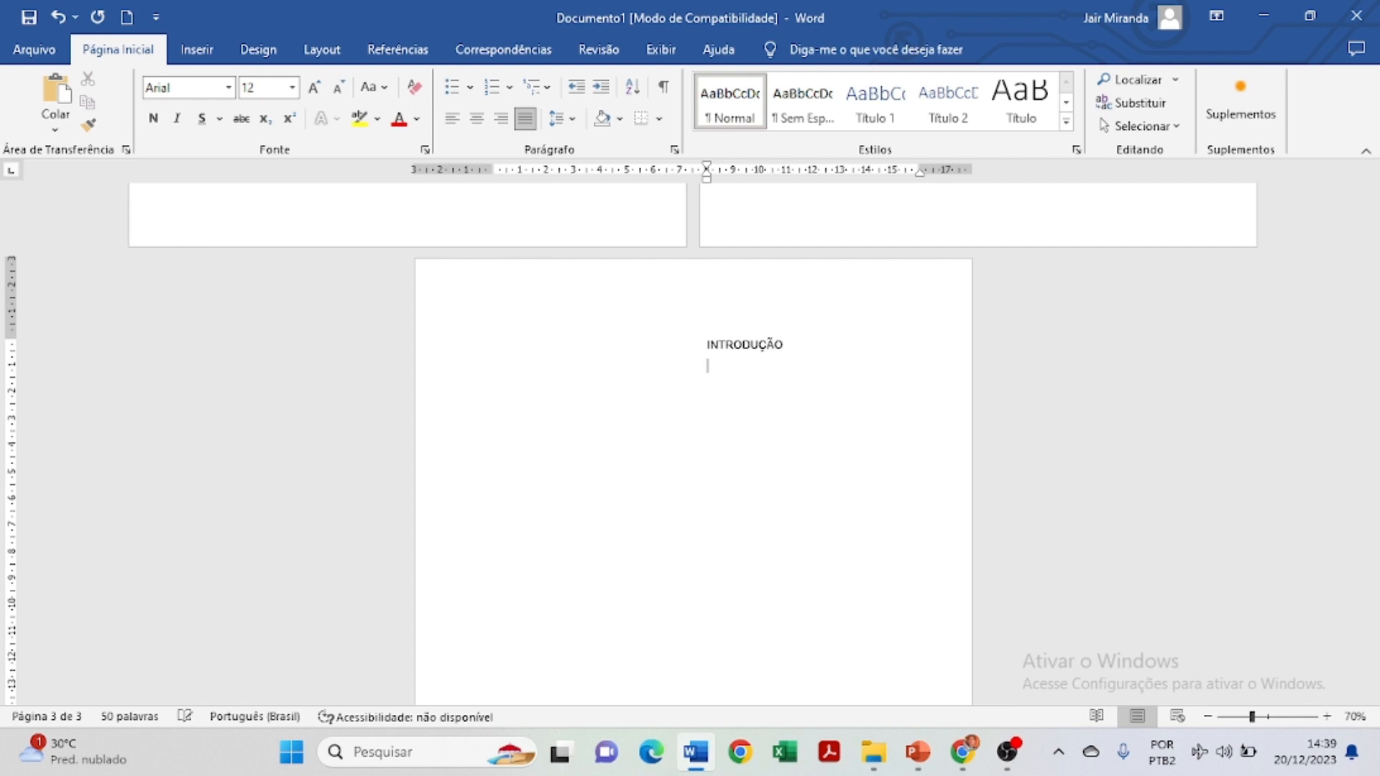
{"action": "type", "text": "JUSTI"}
{"action": "type", "text": "FICA"}
{"action": "key", "text": "BackSpace"}
{"action": "type", "text": "CA"}
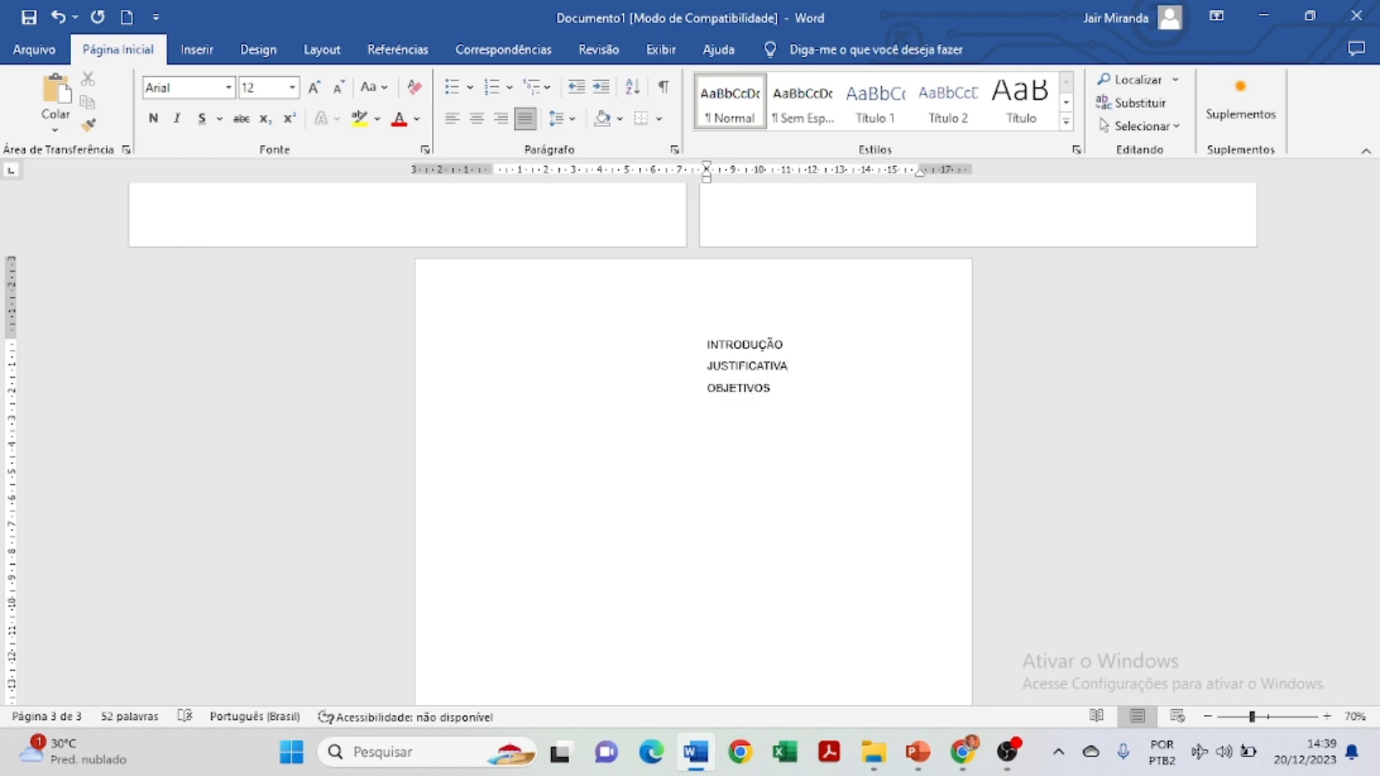
{"action": "type", "text": "MATERIAIS E MÉTODOS"}
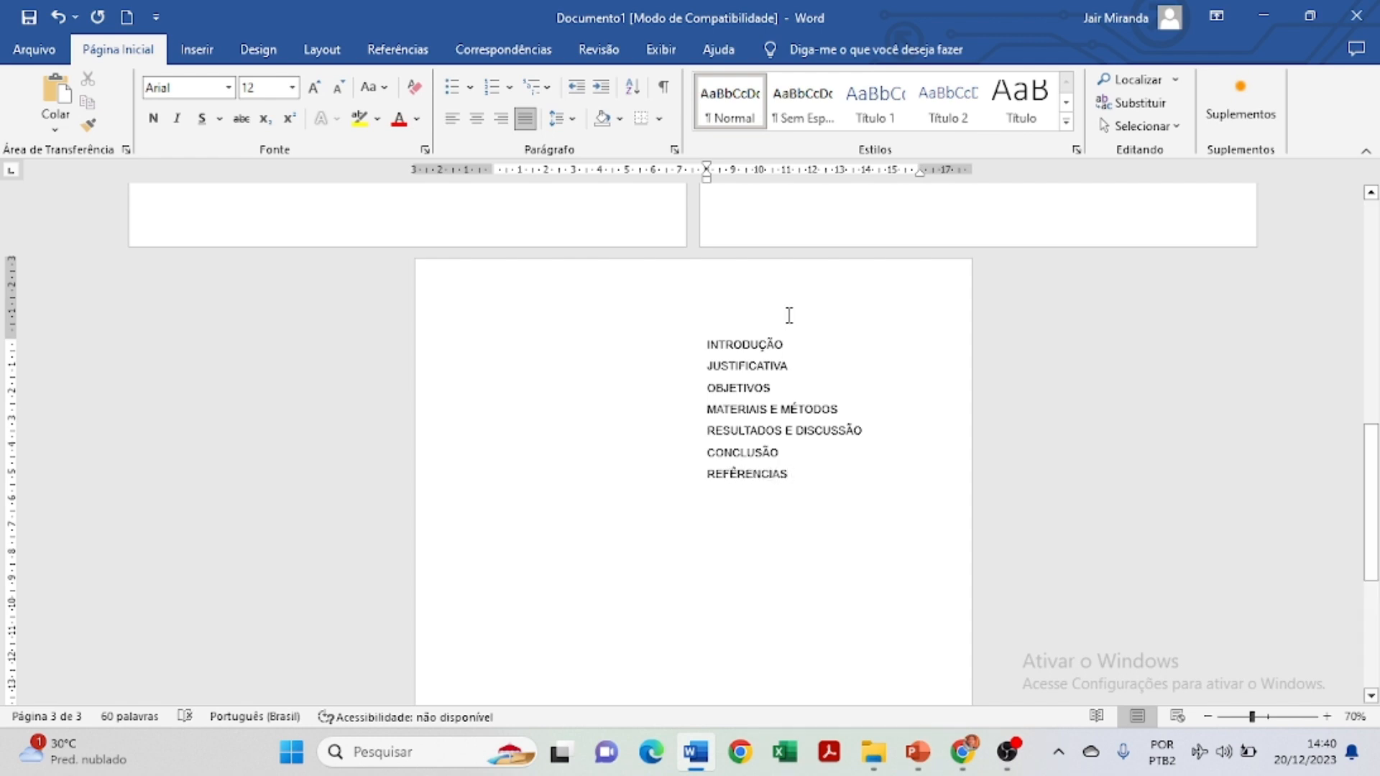
Bold and left-align the seven headings, removing each line's indent to reach the margin.
{"action": "left_click_drag", "start_coordinate": [698, 342], "coordinate": [813, 539]}
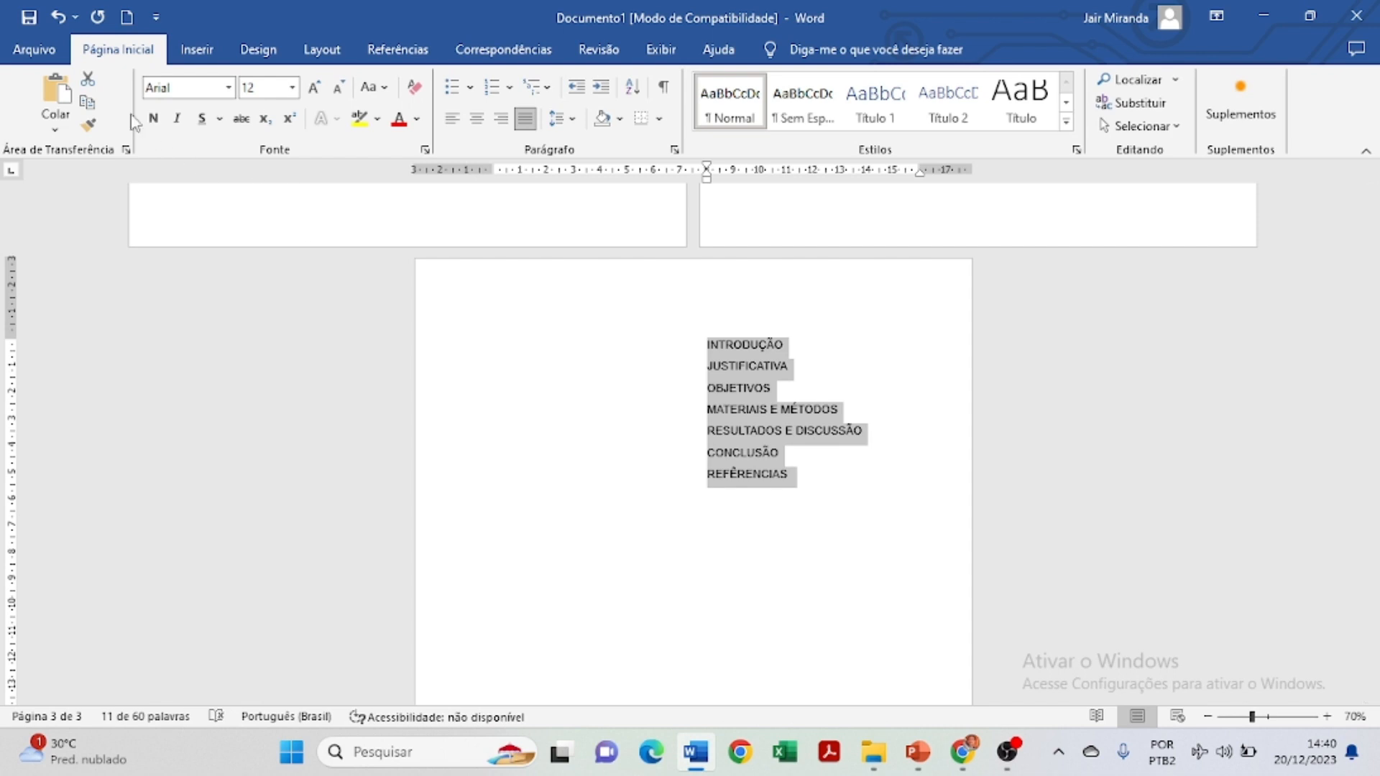
{"action": "left_click", "coordinate": [153, 118]}
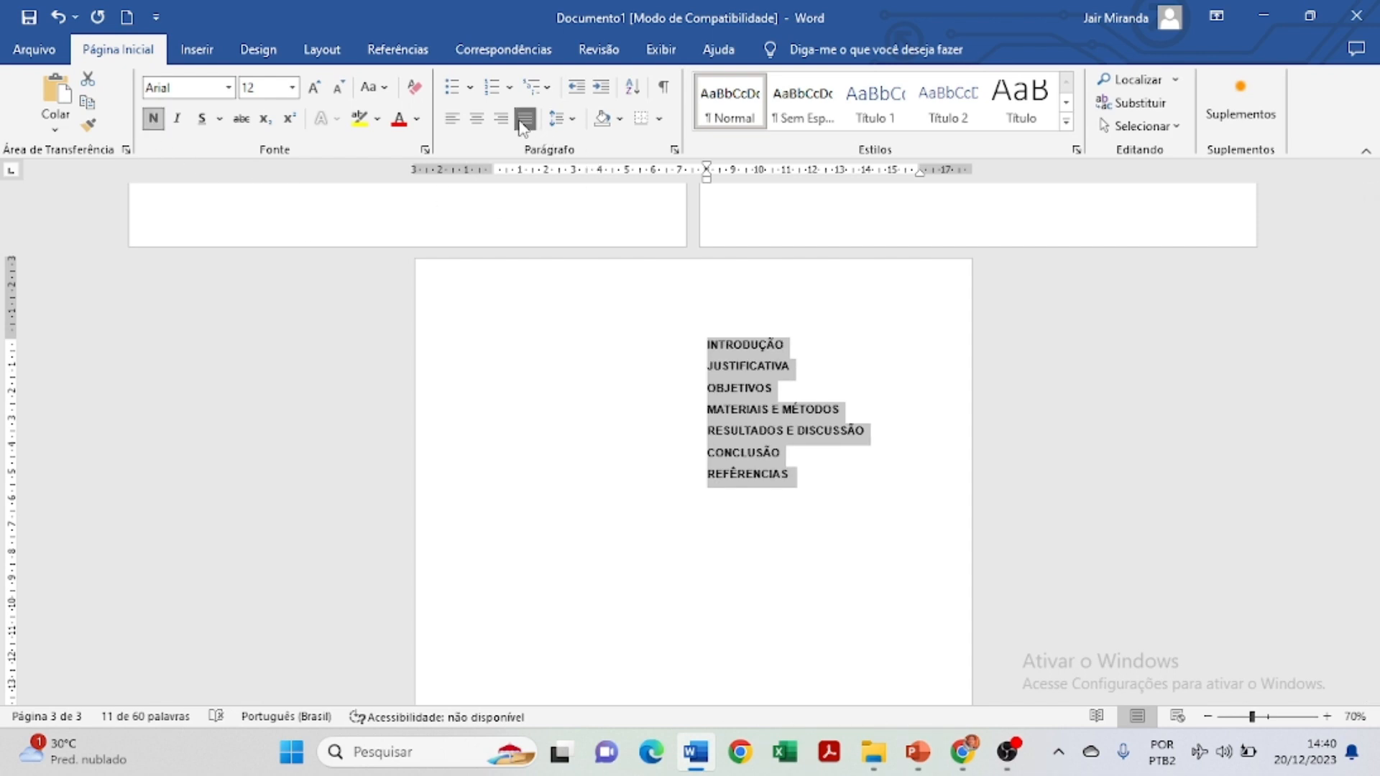
{"action": "left_click", "coordinate": [453, 117]}
{"action": "left_click", "coordinate": [704, 351]}
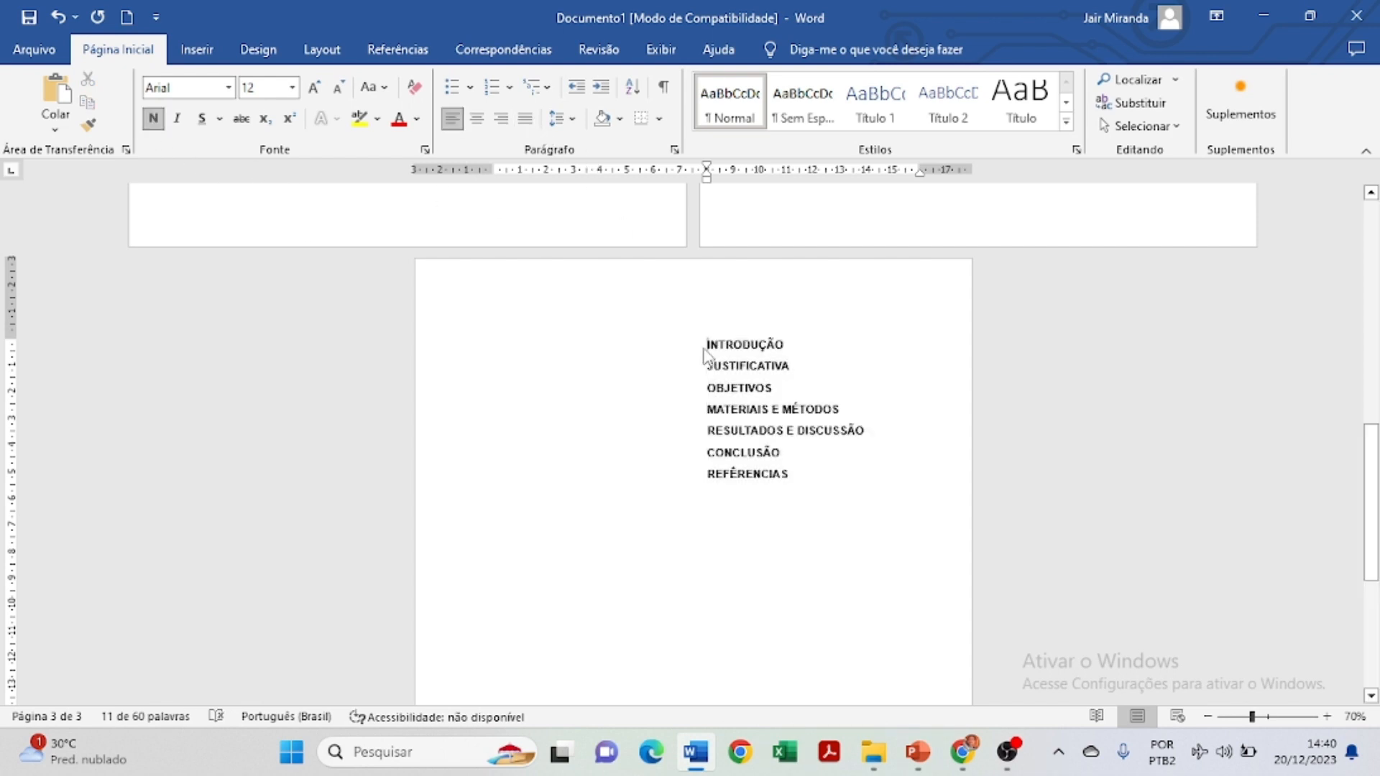
{"action": "key", "text": "BackSpace"}
{"action": "left_click", "coordinate": [703, 366]}
{"action": "key", "text": "BackSpace"}
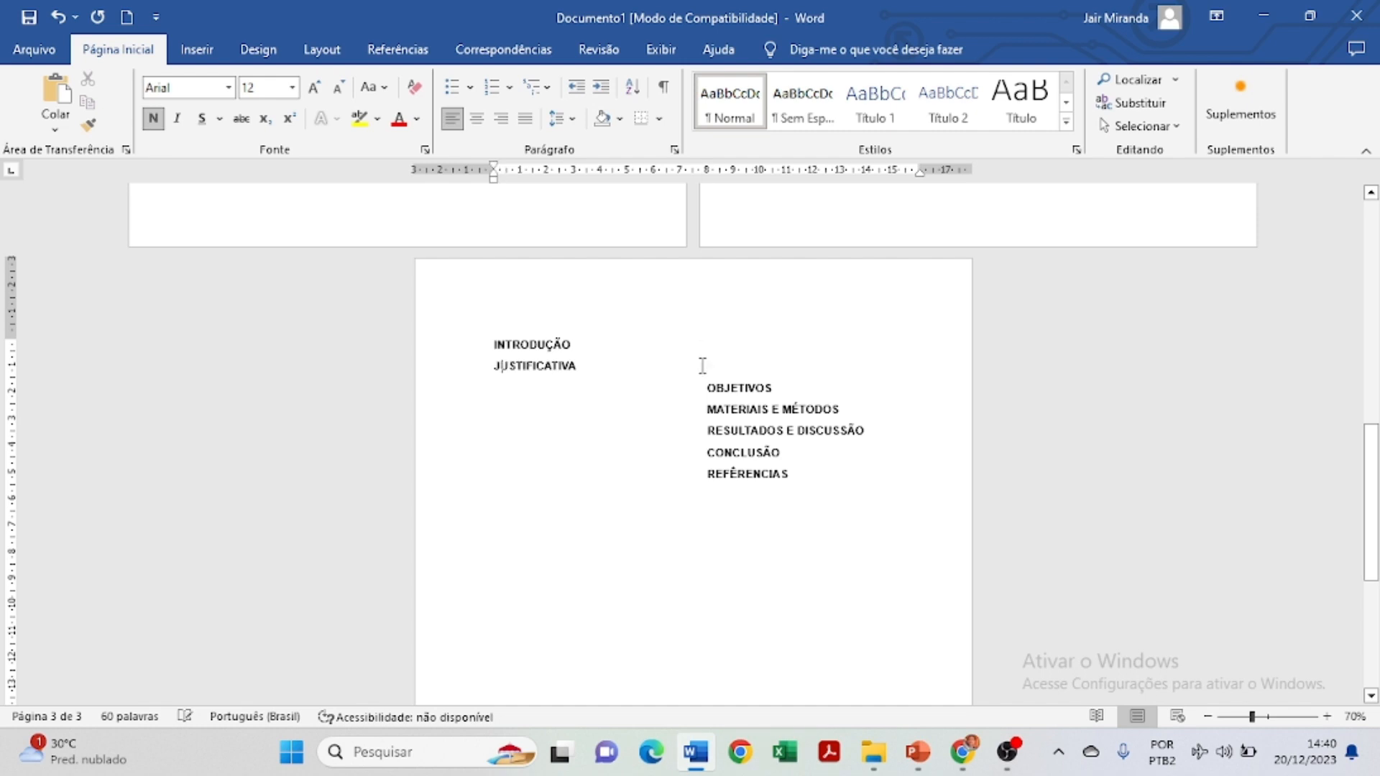
{"action": "key", "text": "BackSpace"}
{"action": "key", "text": "BackSpace"}
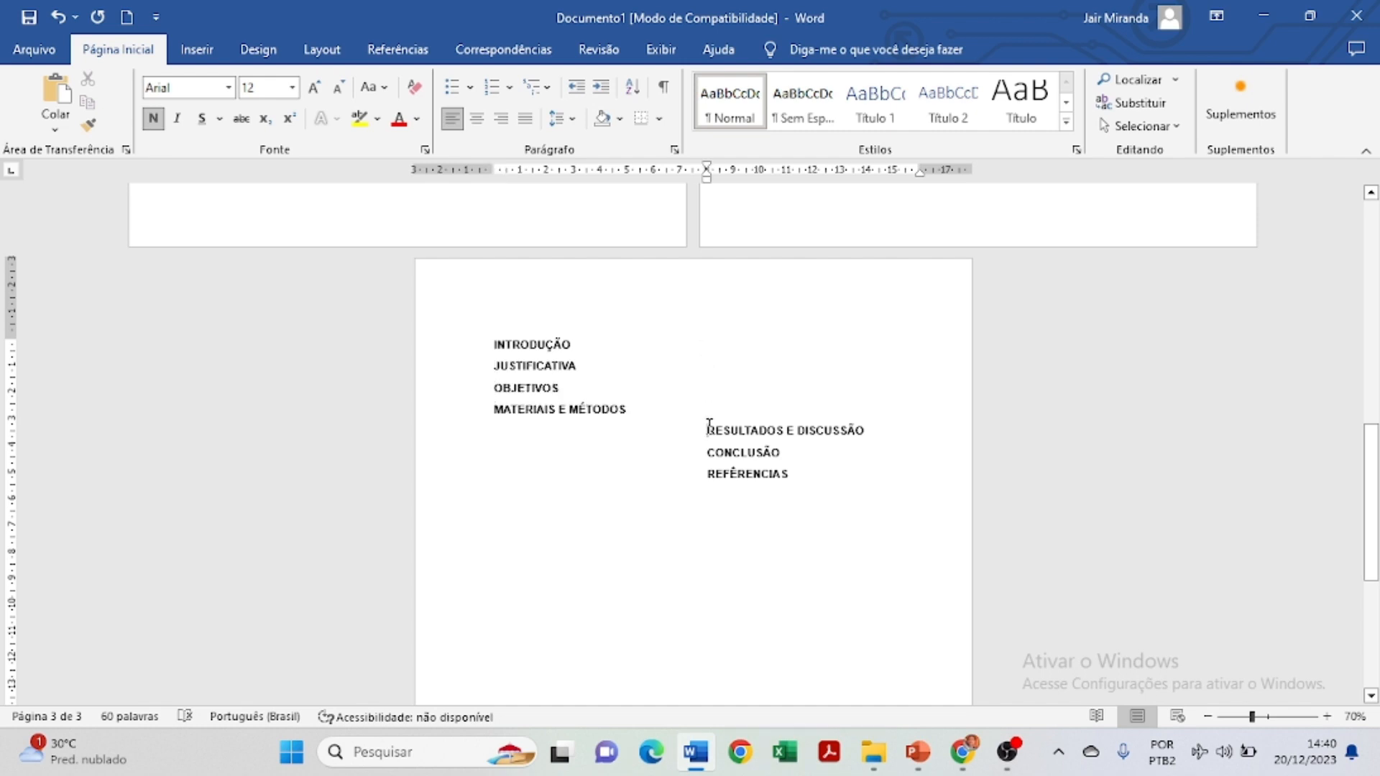
{"action": "key", "text": "BackSpace"}
{"action": "key", "text": "BackSpace"}
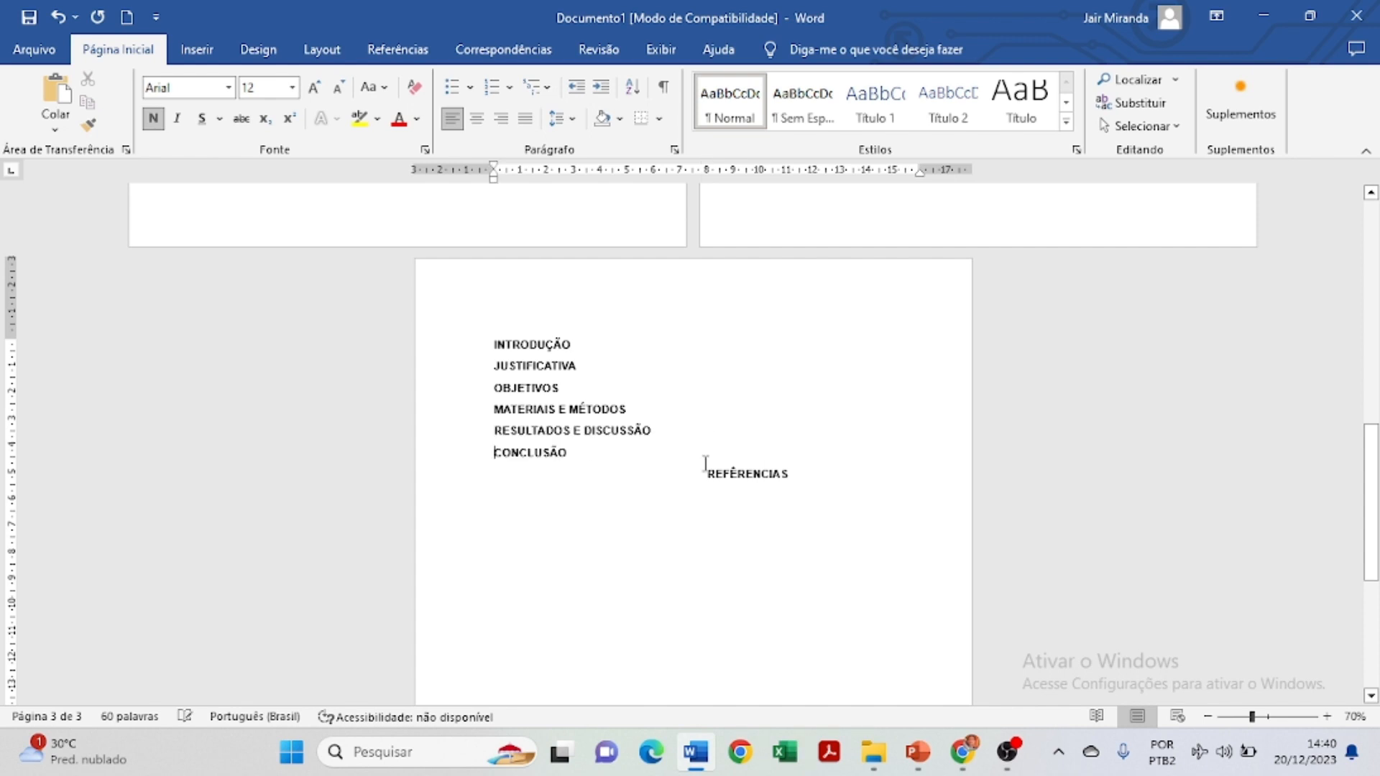
{"action": "key", "text": "BackSpace"}
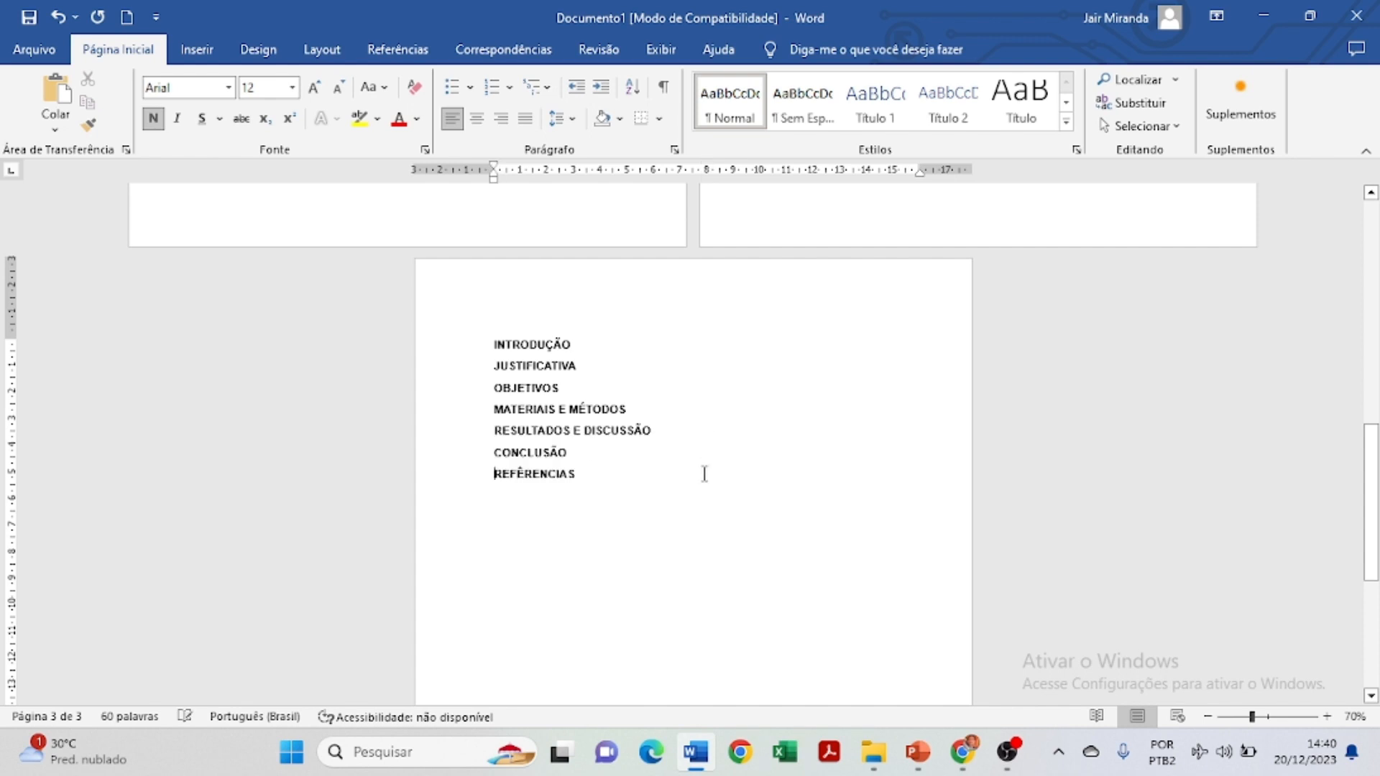
Zoom the page view up to 100%.
{"action": "left_click", "coordinate": [1327, 717]}
{"action": "left_click", "coordinate": [1327, 717]}
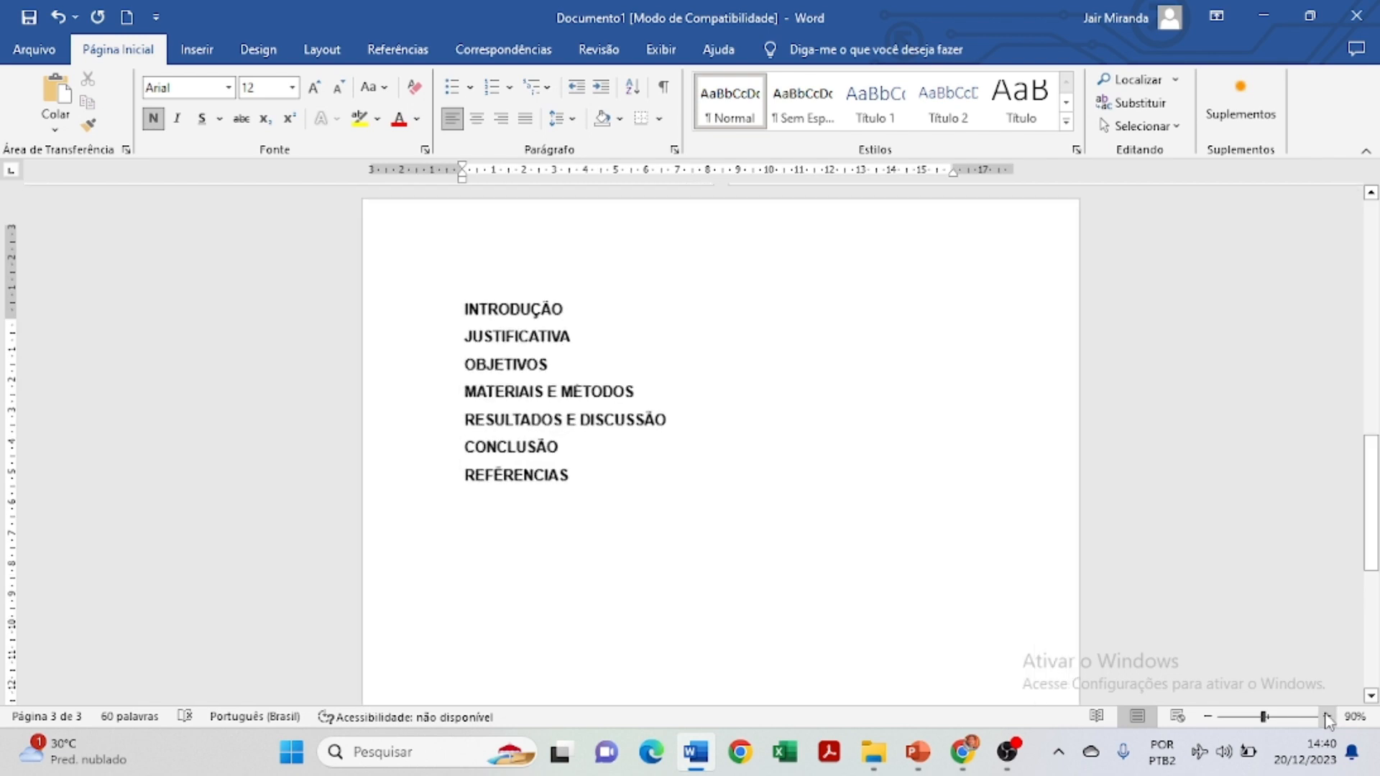
{"action": "left_click", "coordinate": [1327, 716]}
{"action": "scroll", "coordinate": [419, 338], "scroll_direction": "up", "scroll_amount": 1}
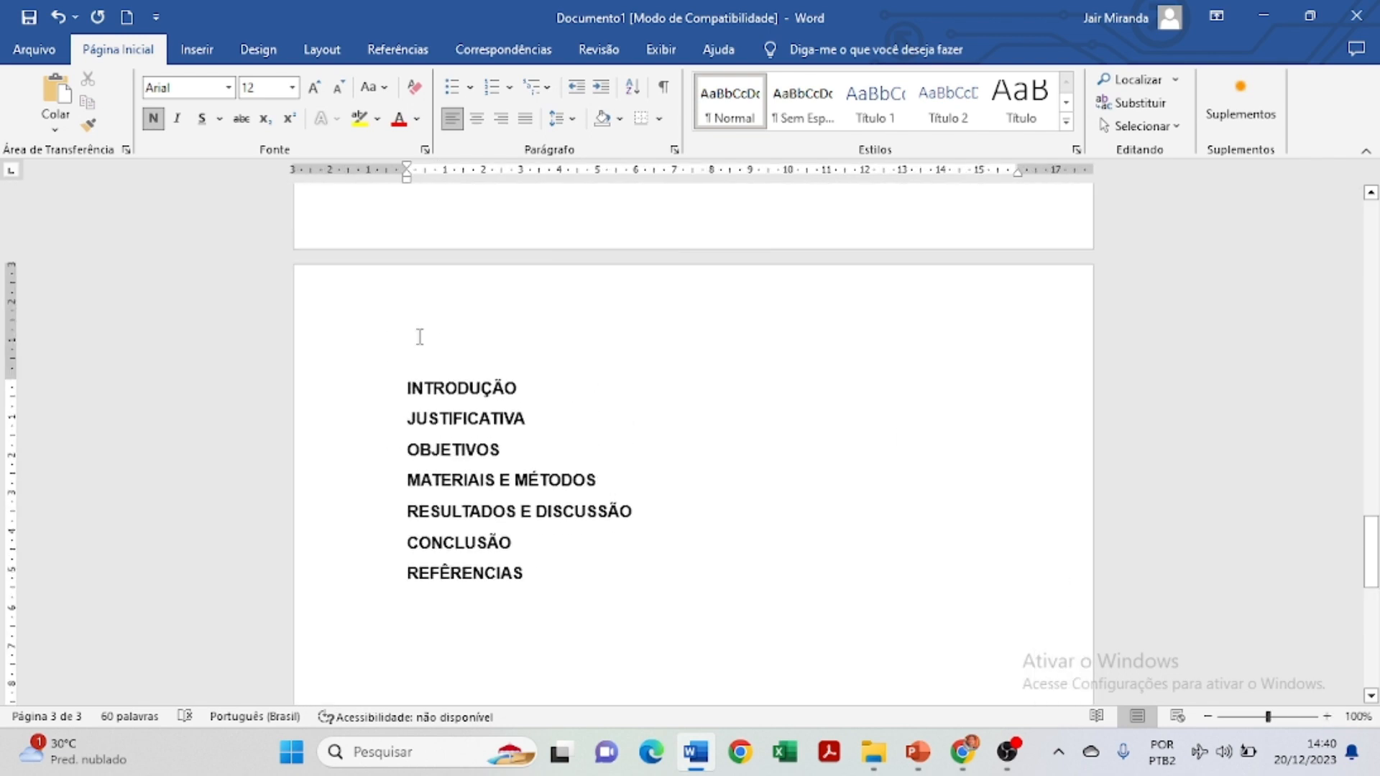
Insert blank lines above INTRODUÇÃO until the headings move to the next page.
{"action": "left_click", "coordinate": [405, 379]}
{"action": "key", "text": "Return"}
{"action": "key", "text": "Return"}
{"action": "key", "text": "Return"}
{"action": "key", "text": "Return"}
{"action": "key", "text": "Return"}
{"action": "key", "text": "Return"}
{"action": "key", "text": "Return"}
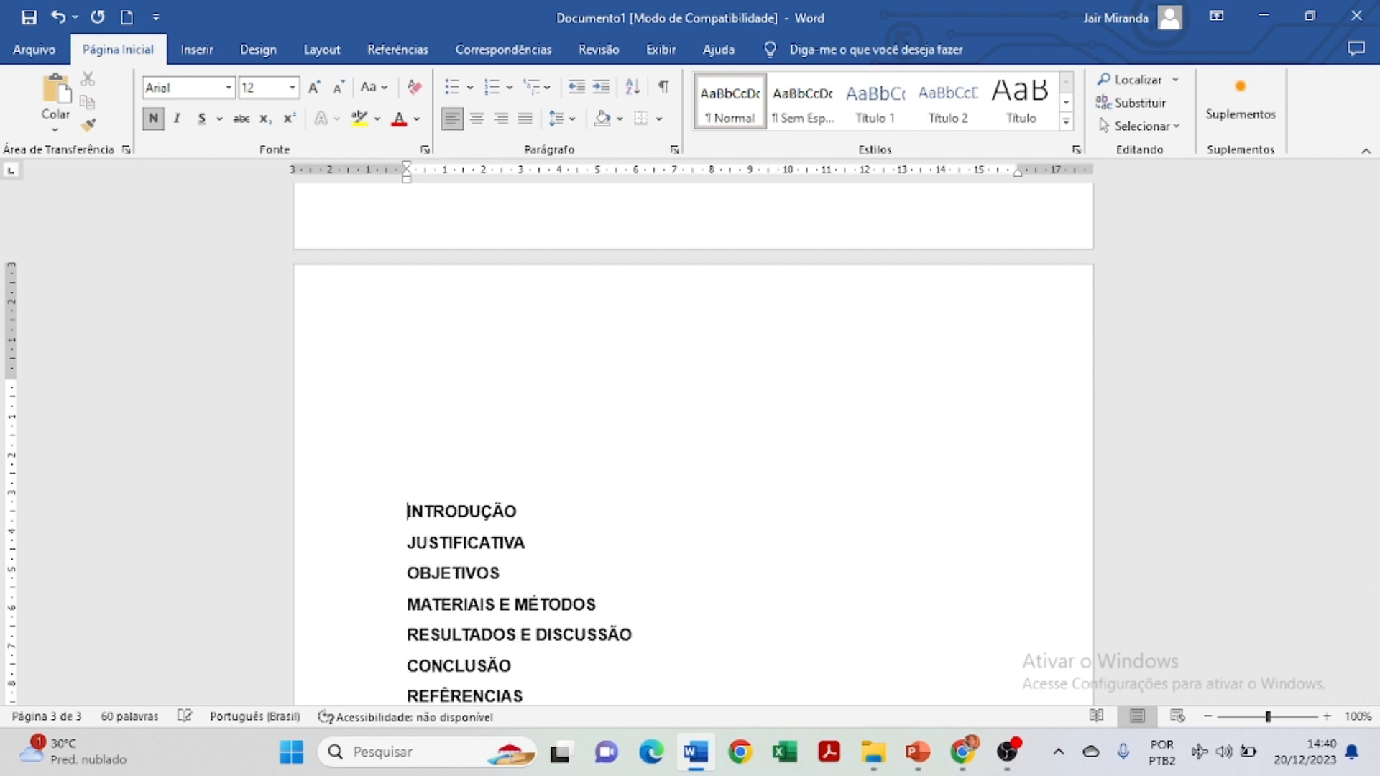
{"action": "key", "text": "Return"}
{"action": "key", "text": "Return"}
{"action": "key", "text": "Return"}
{"action": "key", "text": "Return"}
{"action": "key", "text": "Return"}
{"action": "key", "text": "Return"}
{"action": "key", "text": "Return"}
{"action": "key", "text": "Return"}
{"action": "key", "text": "Return"}
{"action": "key", "text": "Return"}
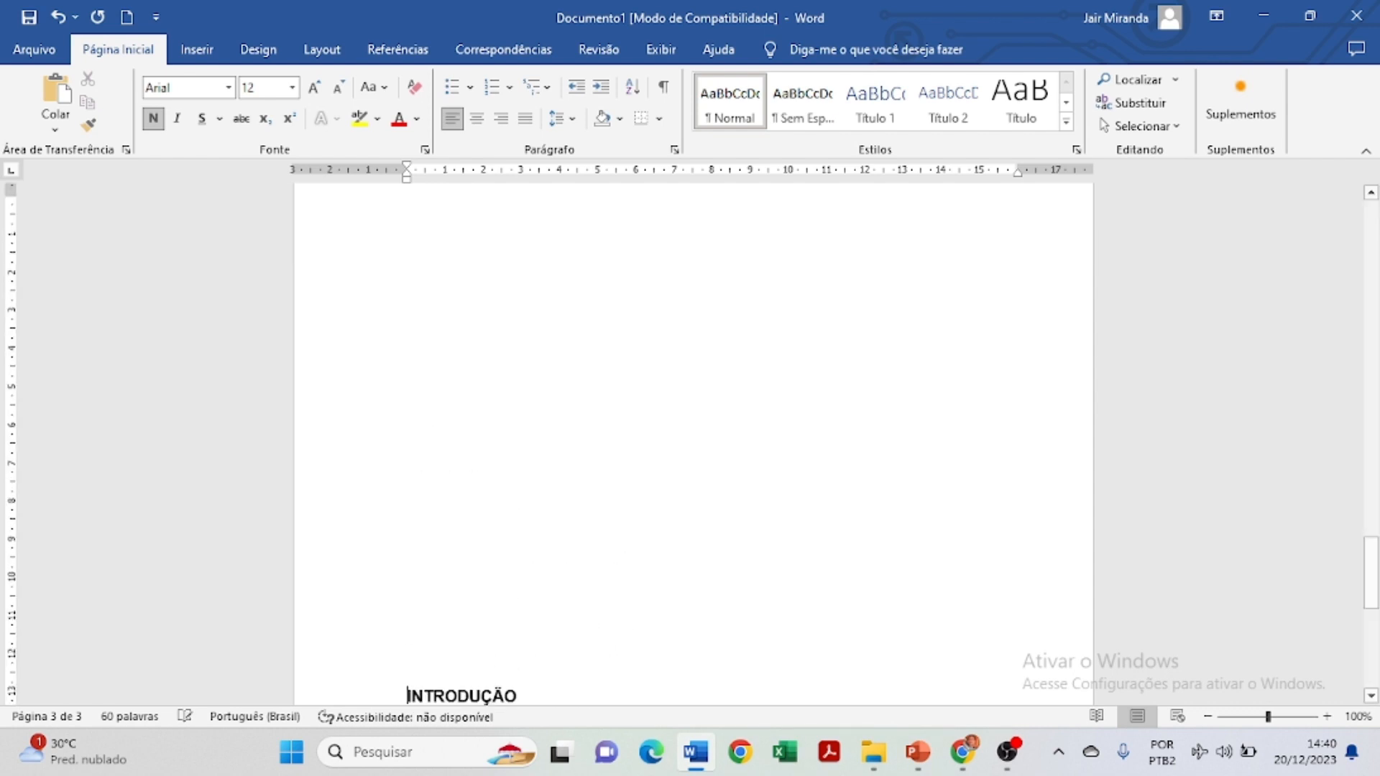
{"action": "key", "text": "Return"}
{"action": "key", "text": "Return"}
{"action": "key", "text": "Return"}
{"action": "key", "text": "Return"}
{"action": "key", "text": "Return"}
{"action": "key", "text": "Return"}
{"action": "key", "text": "Return"}
{"action": "key", "text": "Return"}
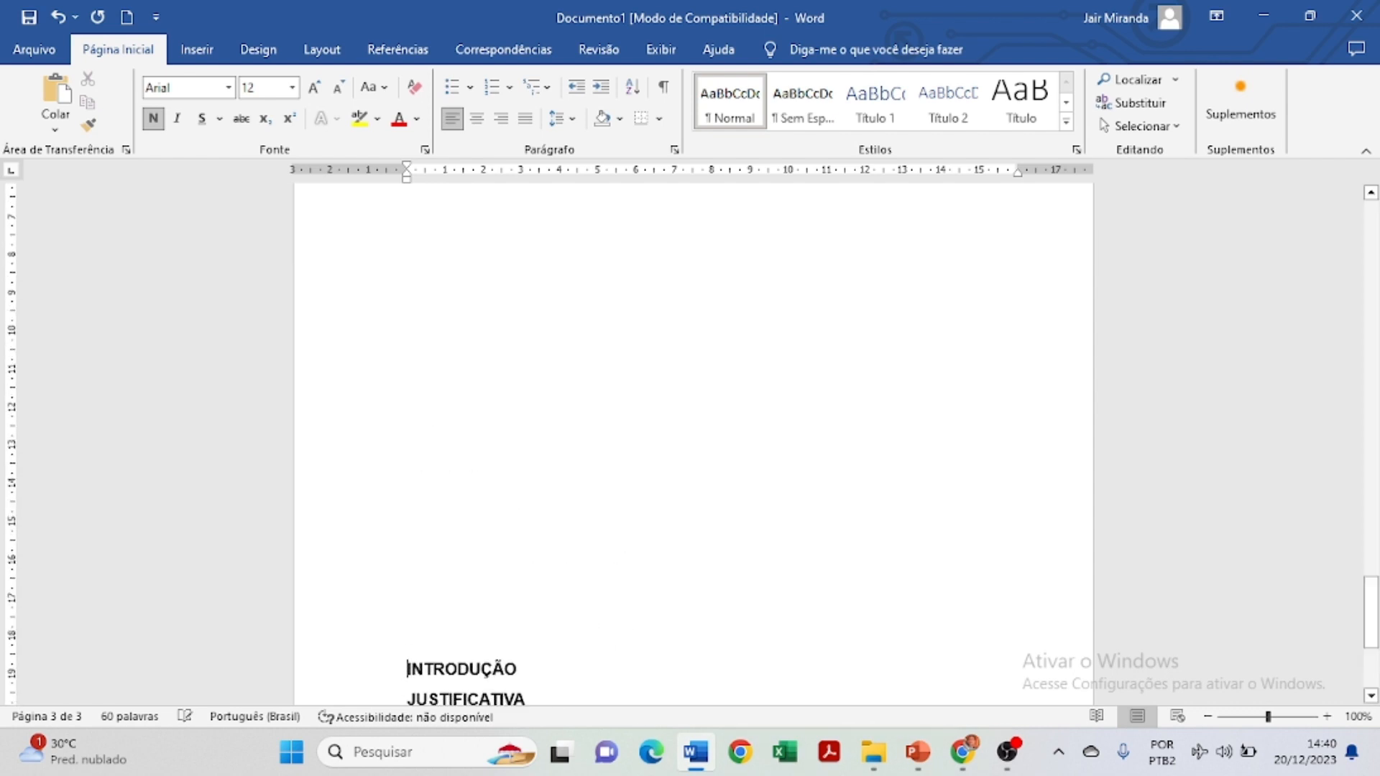
{"action": "key", "text": "Return"}
{"action": "key", "text": "Return"}
{"action": "key", "text": "Return"}
{"action": "key", "text": "Return"}
{"action": "key", "text": "Return"}
{"action": "key", "text": "Return"}
{"action": "key", "text": "Return"}
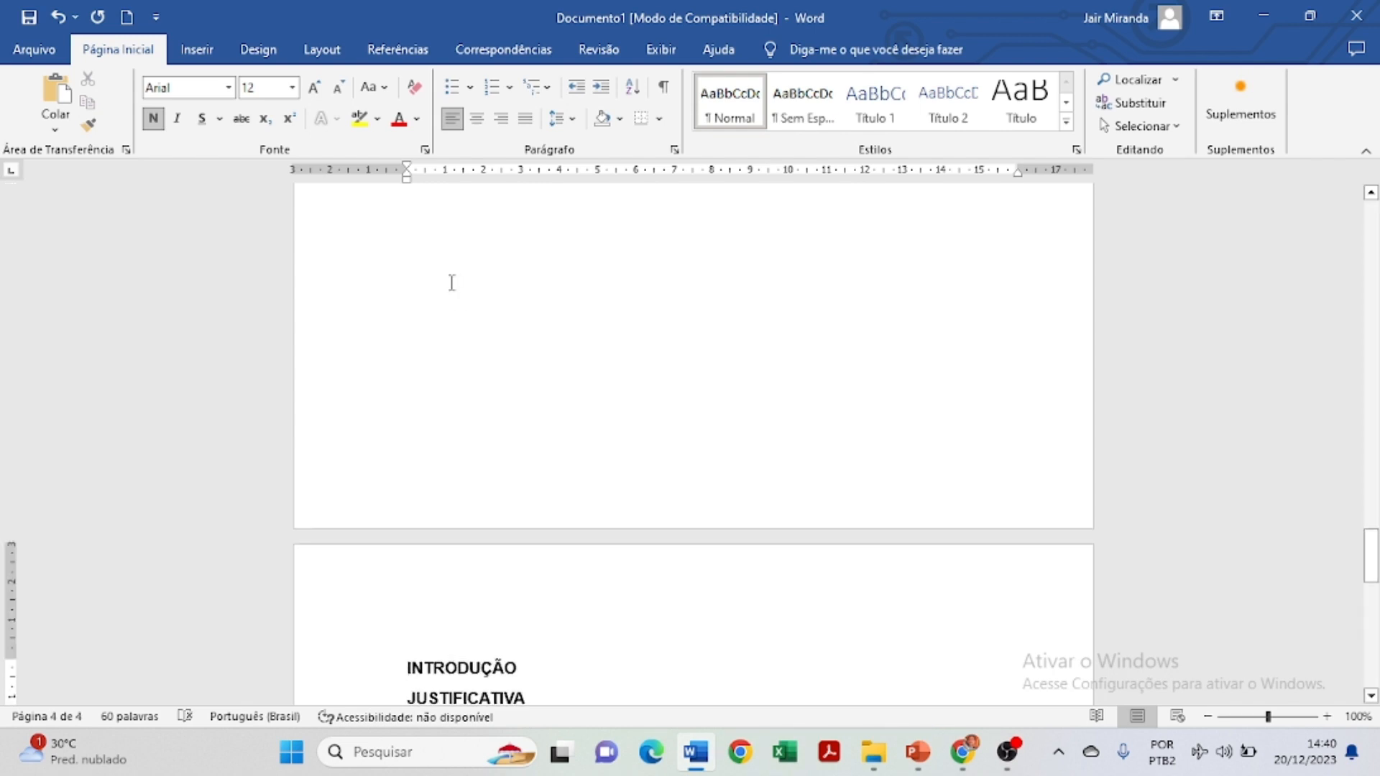
Check the new empty page, then select the INTRODUÇÃO heading.
{"action": "scroll", "coordinate": [452, 281], "scroll_direction": "up", "scroll_amount": 3}
{"action": "scroll", "coordinate": [590, 282], "scroll_direction": "up", "scroll_amount": 10}
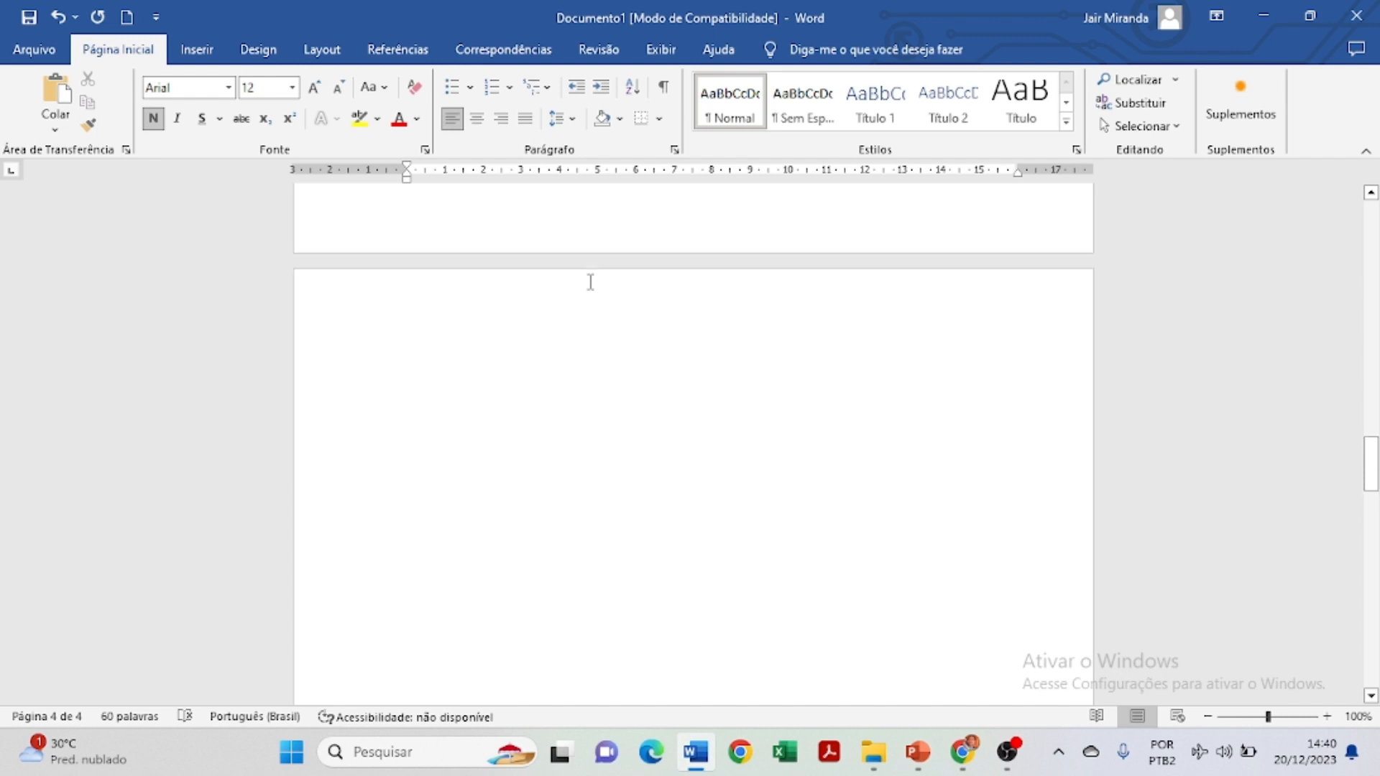
{"action": "left_click", "coordinate": [446, 314]}
{"action": "scroll", "coordinate": [484, 409], "scroll_direction": "down", "scroll_amount": 10}
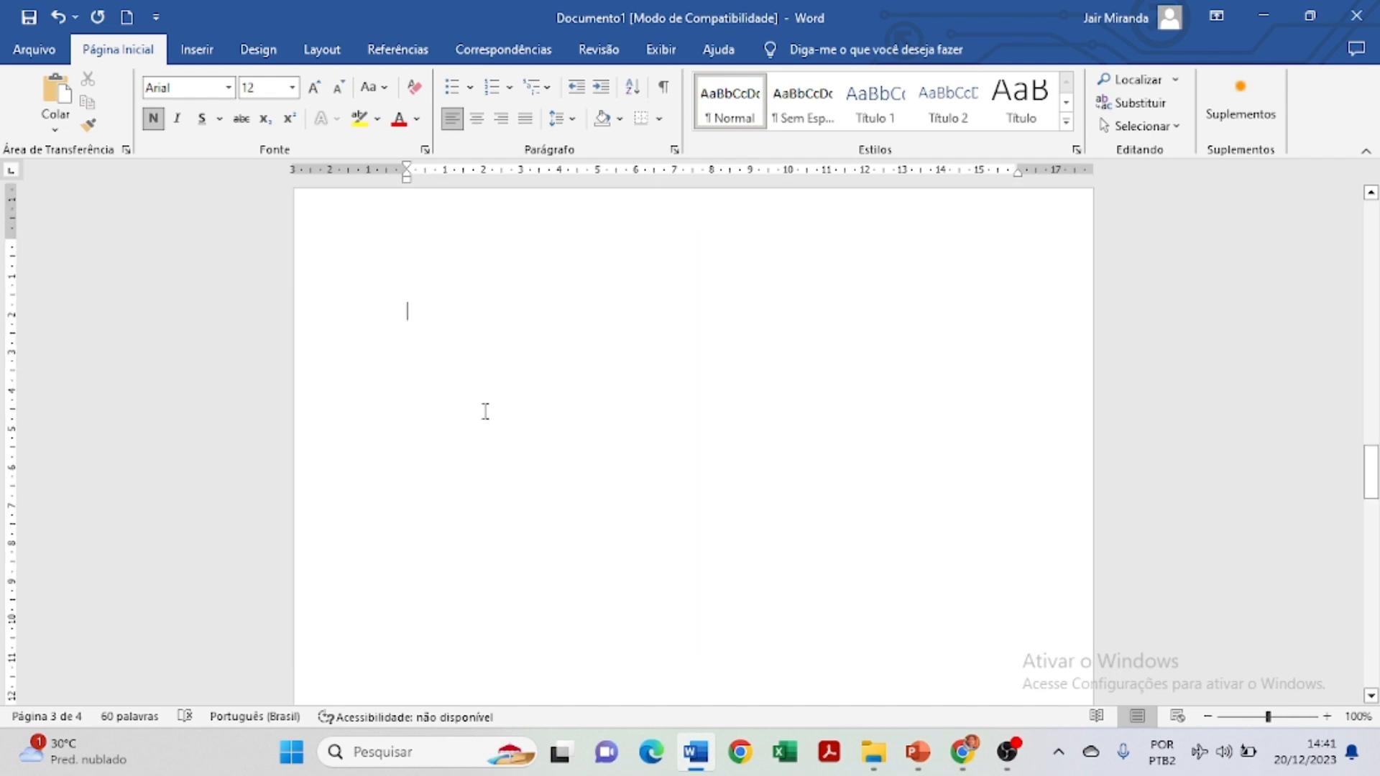
{"action": "scroll", "coordinate": [535, 402], "scroll_direction": "down", "scroll_amount": 3}
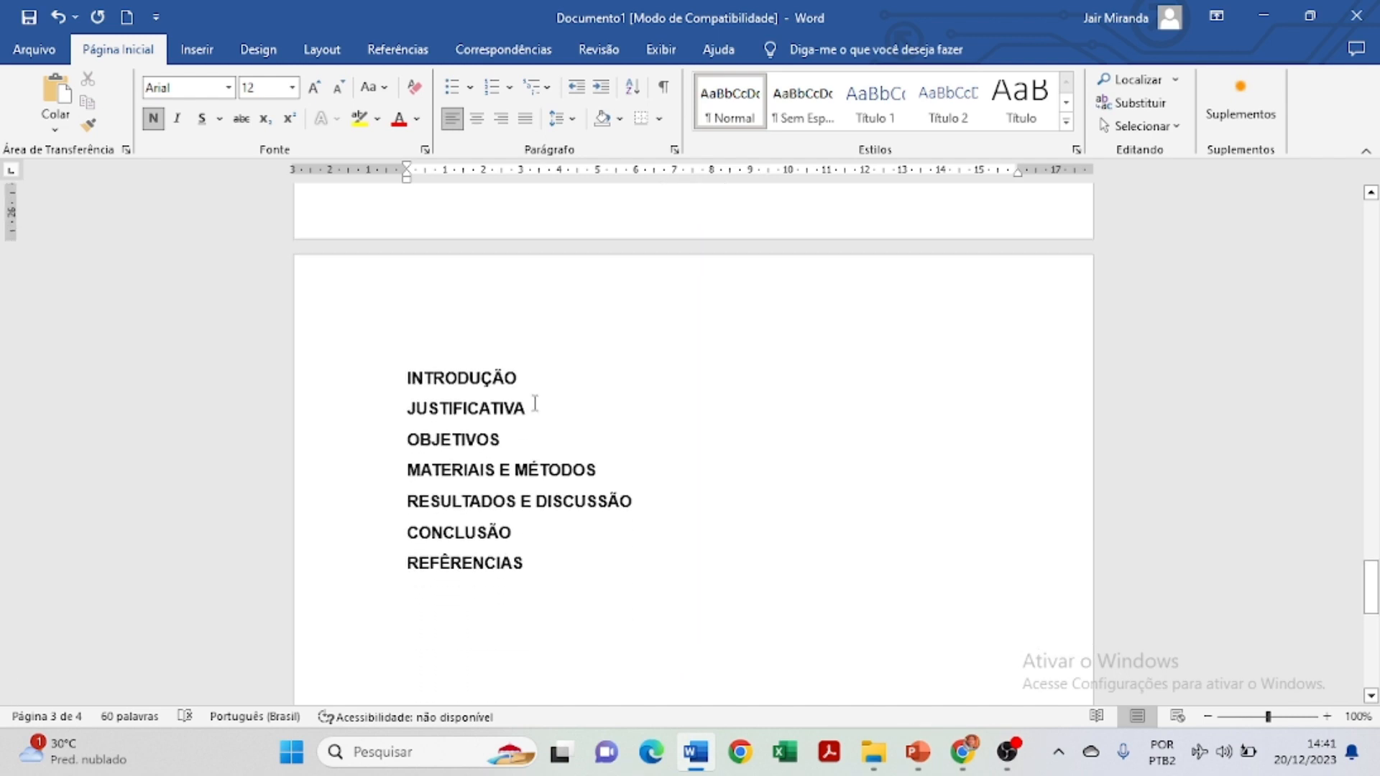
{"action": "left_click_drag", "start_coordinate": [446, 384], "coordinate": [379, 375]}
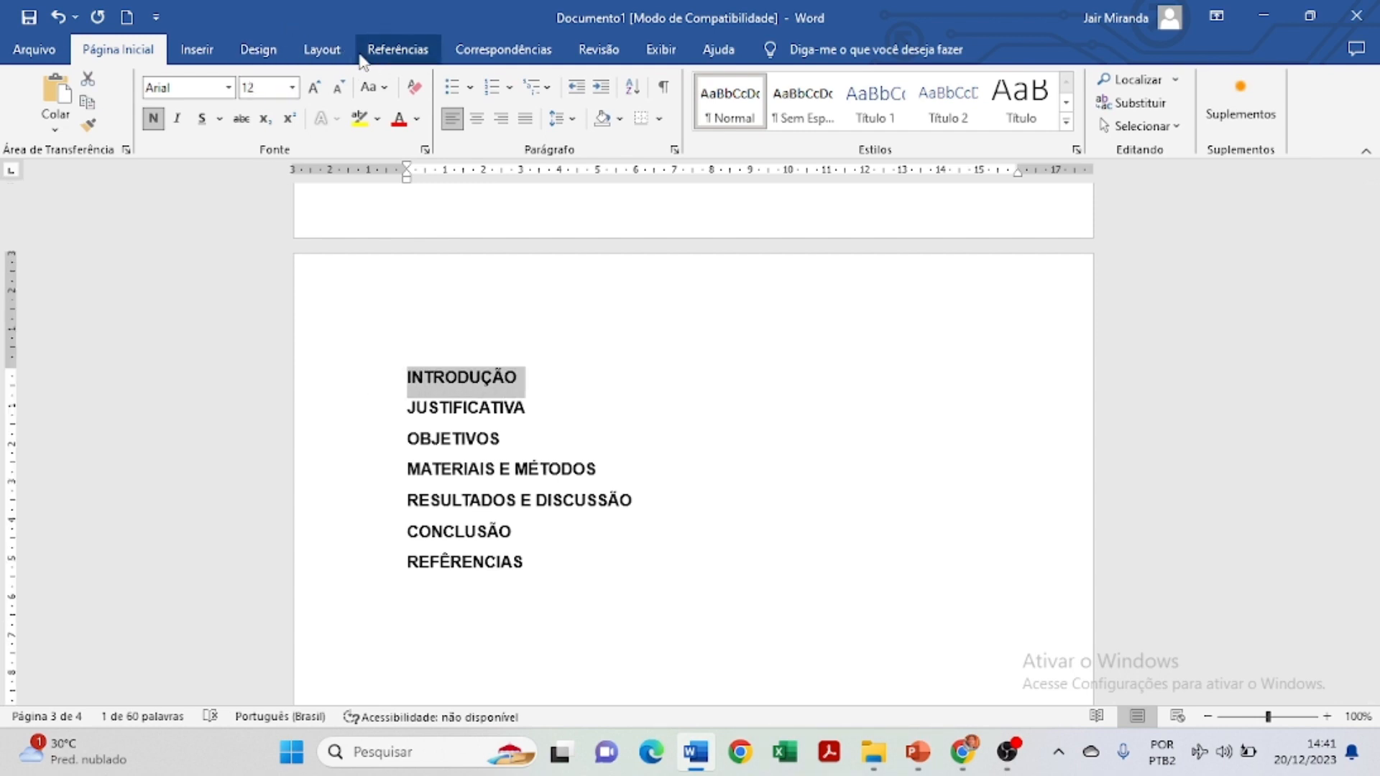
Mark INTRODUÇÃO, JUSTIFICATIVA, OBJETIVOS and MATERIAIS E MÉTODOS as Nível 1 table-of-contents entries.
{"action": "left_click", "coordinate": [398, 49]}
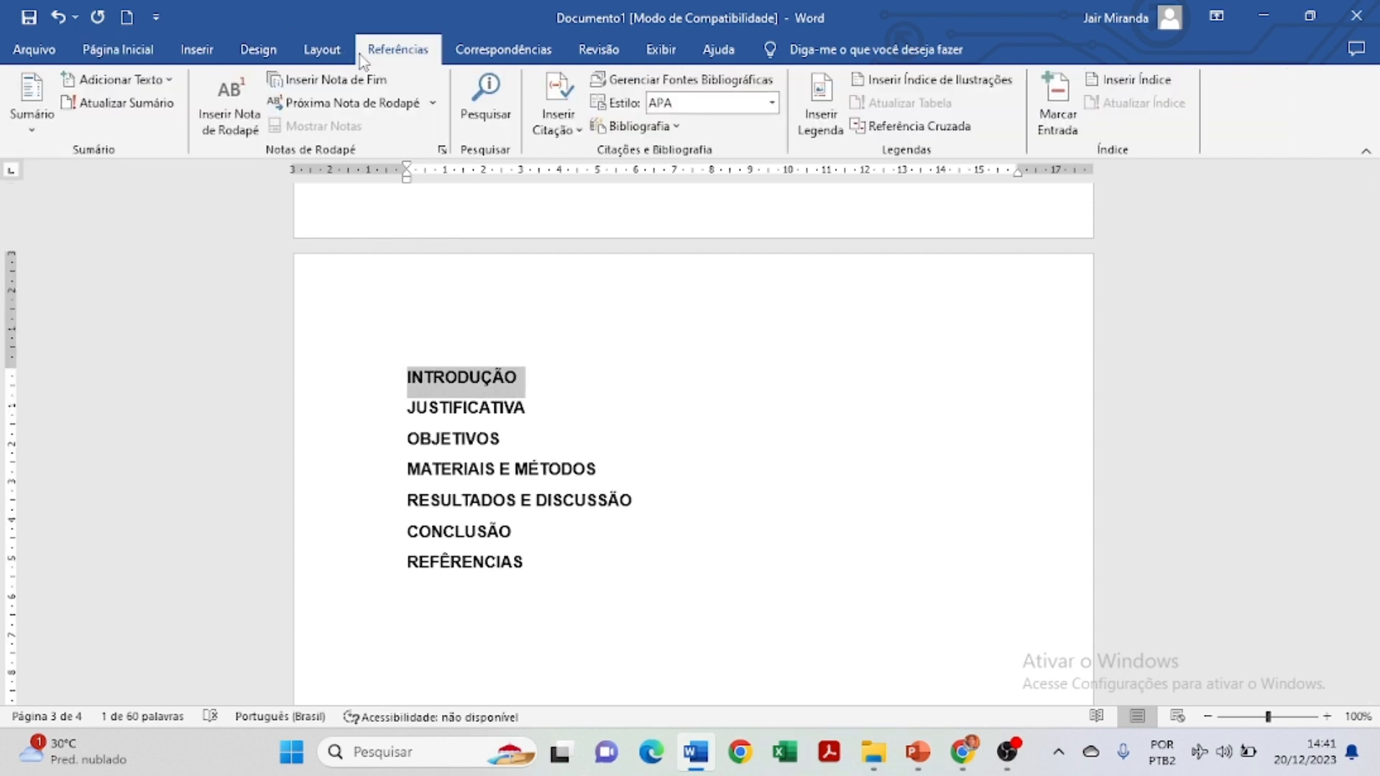
{"action": "left_click", "coordinate": [164, 81]}
{"action": "left_click", "coordinate": [127, 132]}
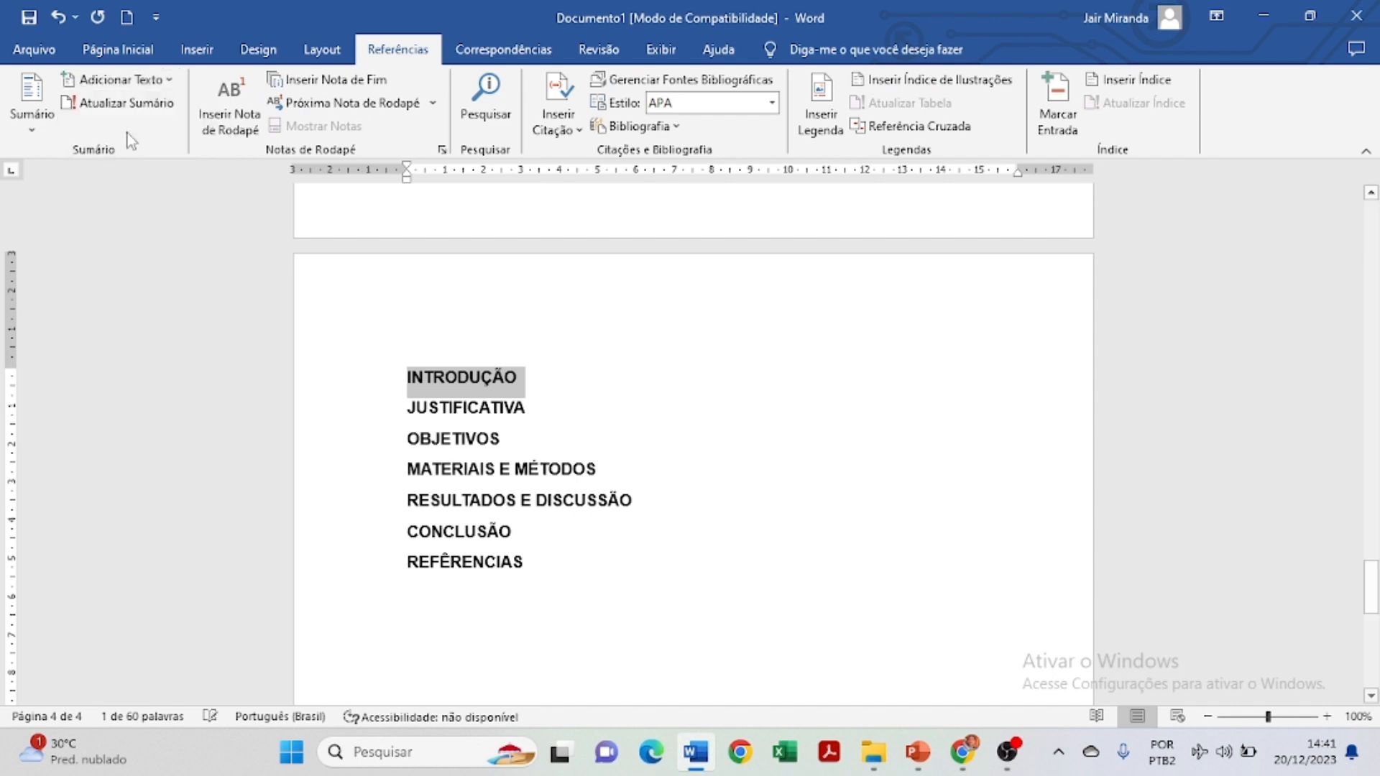
{"action": "left_click_drag", "start_coordinate": [548, 400], "coordinate": [407, 400]}
{"action": "left_click", "coordinate": [151, 81]}
{"action": "left_click", "coordinate": [127, 133]}
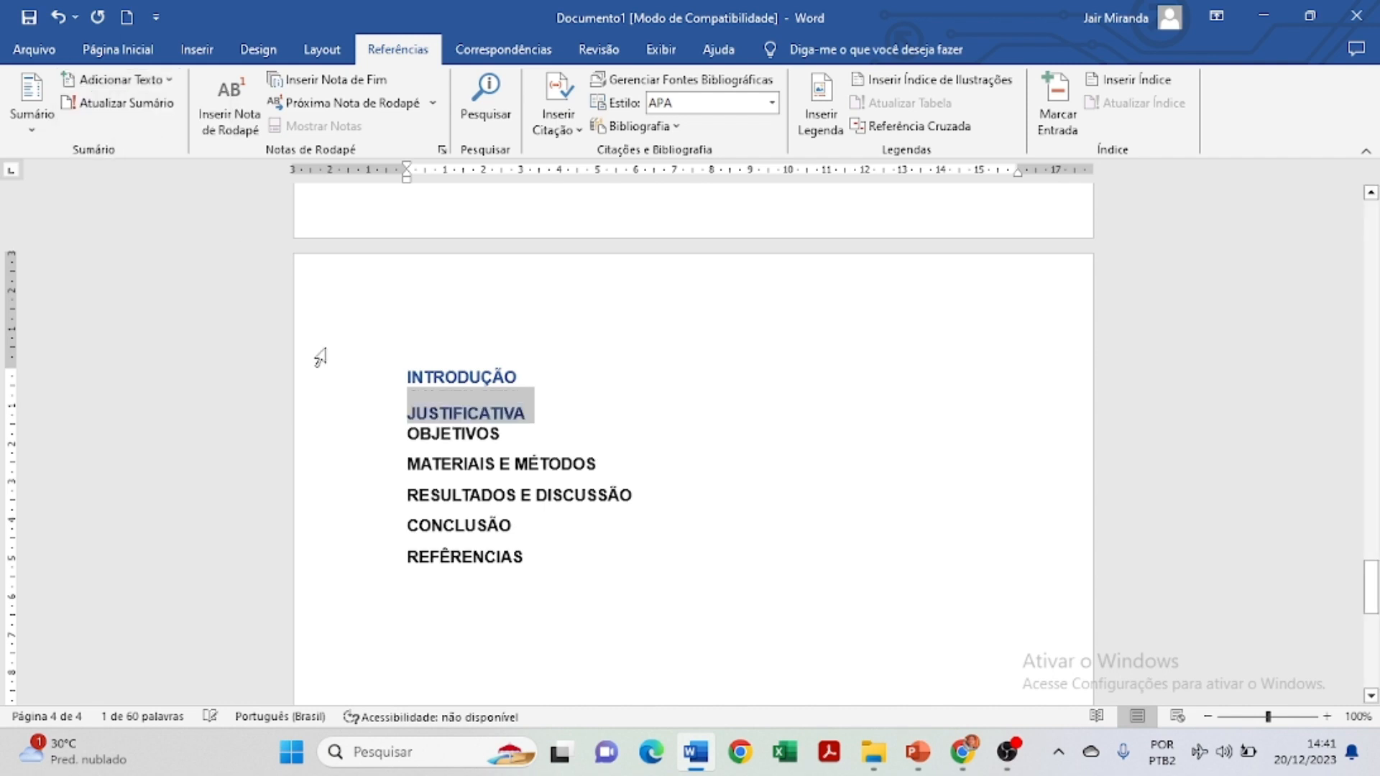
{"action": "left_click_drag", "start_coordinate": [509, 436], "coordinate": [406, 435]}
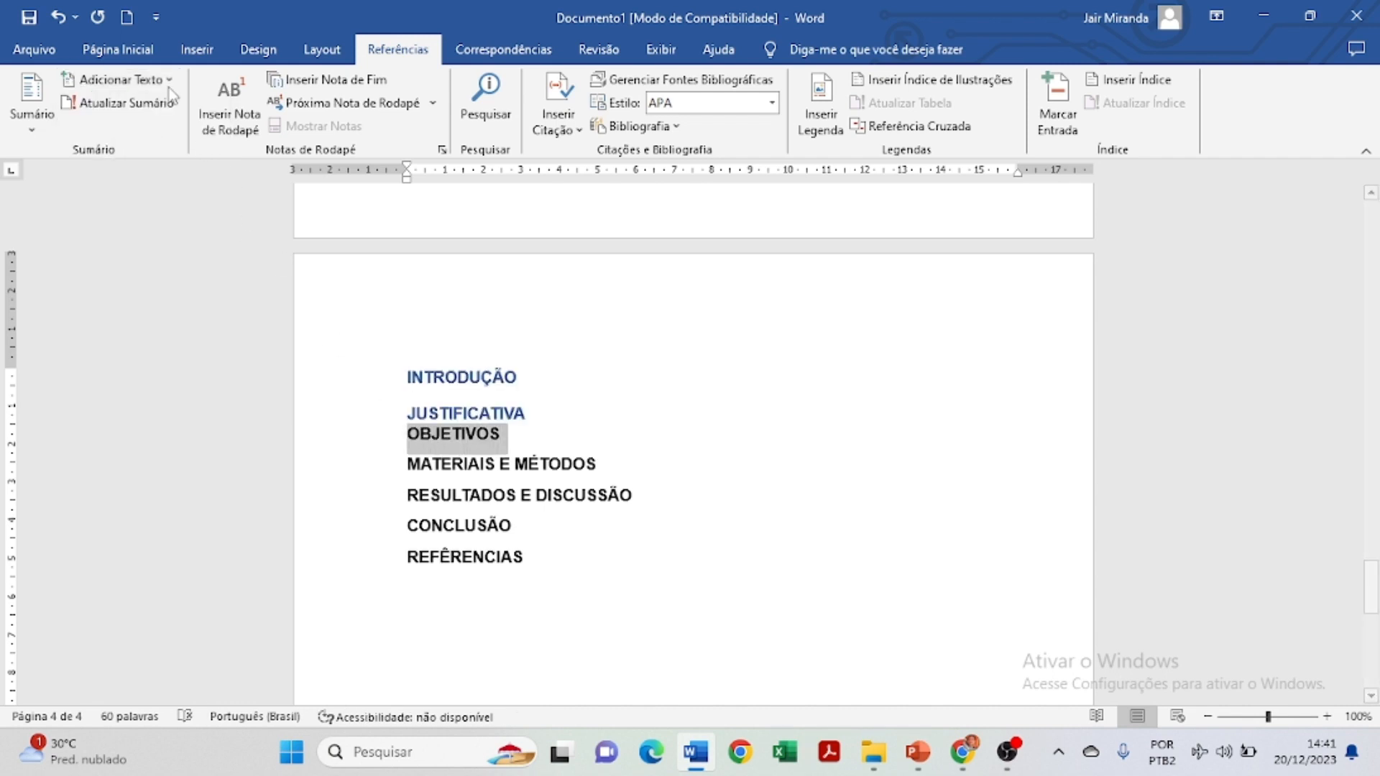
{"action": "left_click", "coordinate": [151, 81]}
{"action": "left_click", "coordinate": [127, 132]}
{"action": "left_click_drag", "start_coordinate": [611, 475], "coordinate": [375, 468]}
{"action": "left_click", "coordinate": [151, 80]}
{"action": "left_click", "coordinate": [127, 132]}
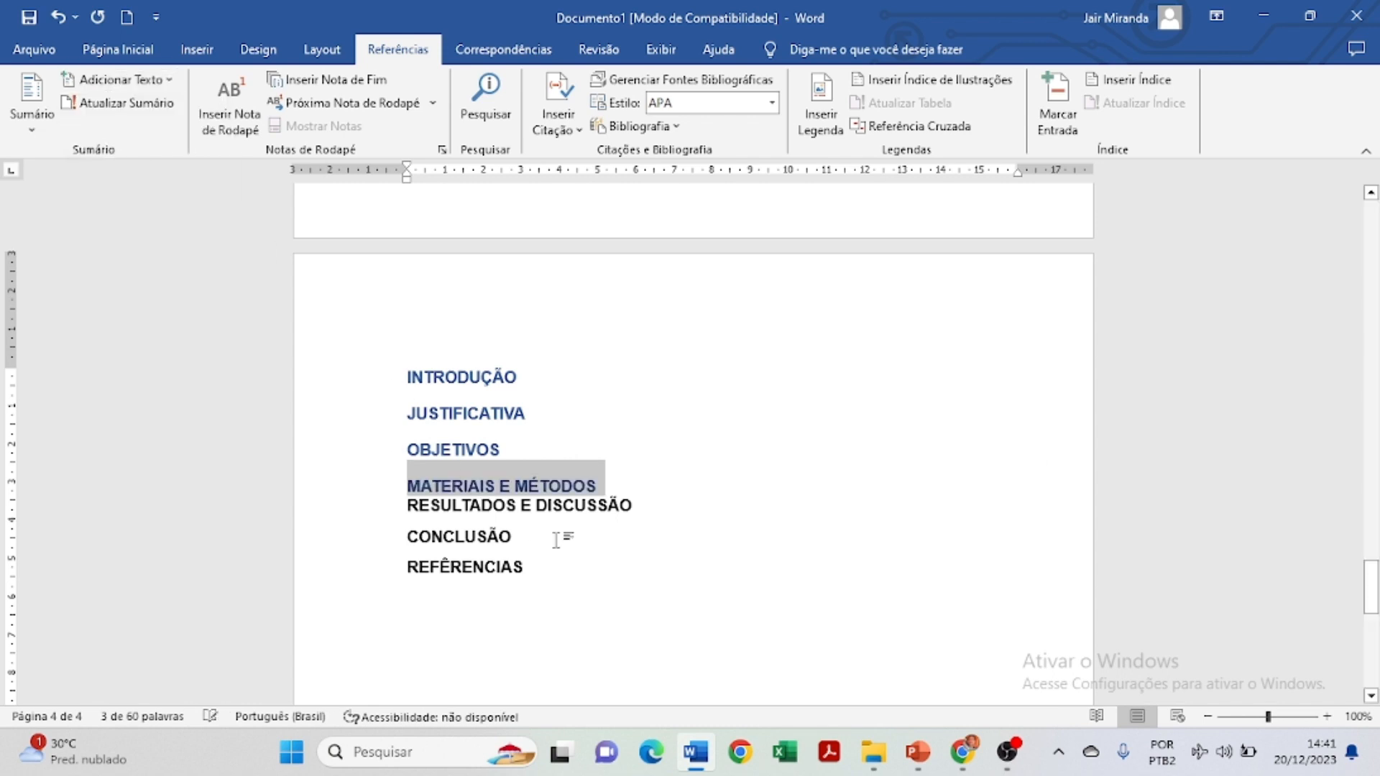
Mark RESULTADOS E DISCUSSÃO, CONCLUSÃO and REFERÊNCIAS as Nível 1 entries too.
{"action": "left_click", "coordinate": [628, 510]}
{"action": "left_click_drag", "start_coordinate": [638, 505], "coordinate": [404, 505]}
{"action": "left_click", "coordinate": [151, 81]}
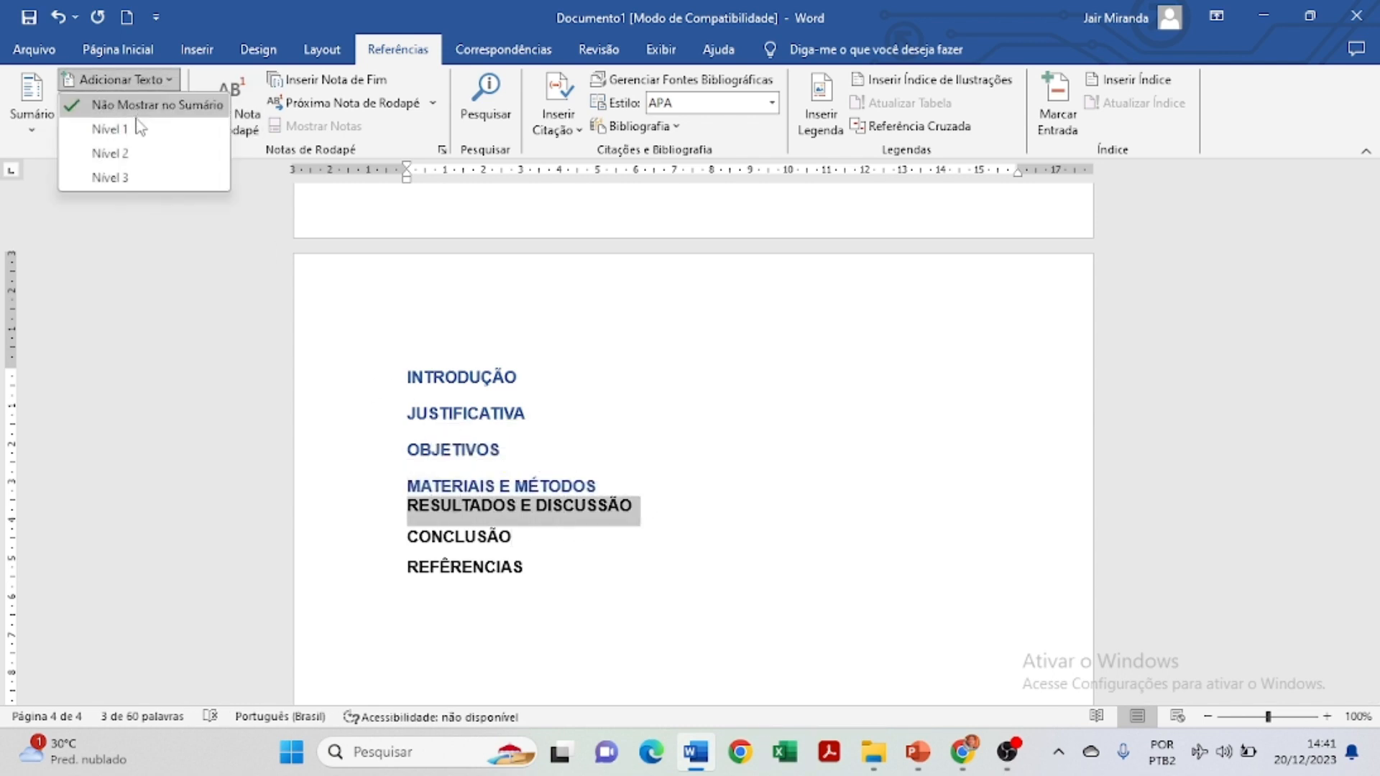
{"action": "left_click", "coordinate": [127, 131]}
{"action": "left_click_drag", "start_coordinate": [519, 545], "coordinate": [399, 544]}
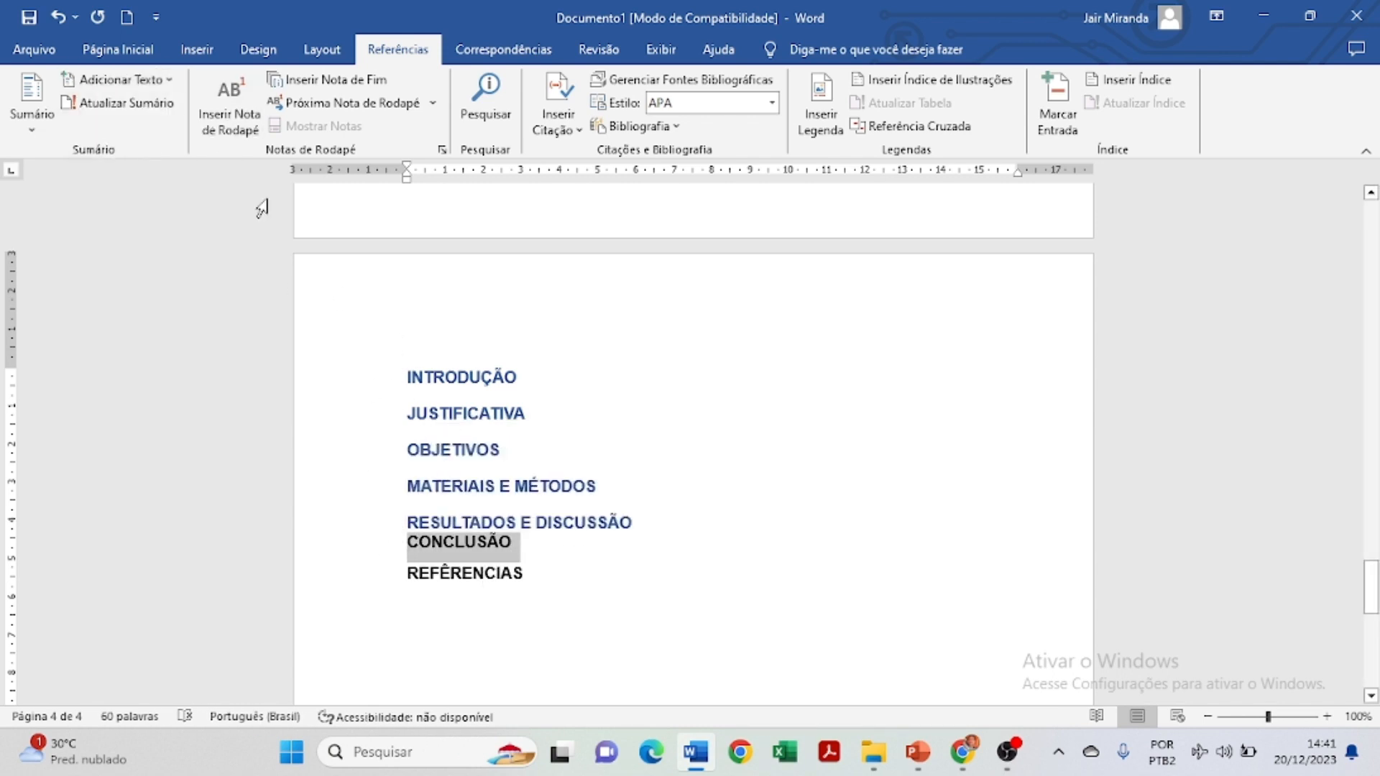
{"action": "left_click", "coordinate": [151, 80]}
{"action": "left_click", "coordinate": [127, 131]}
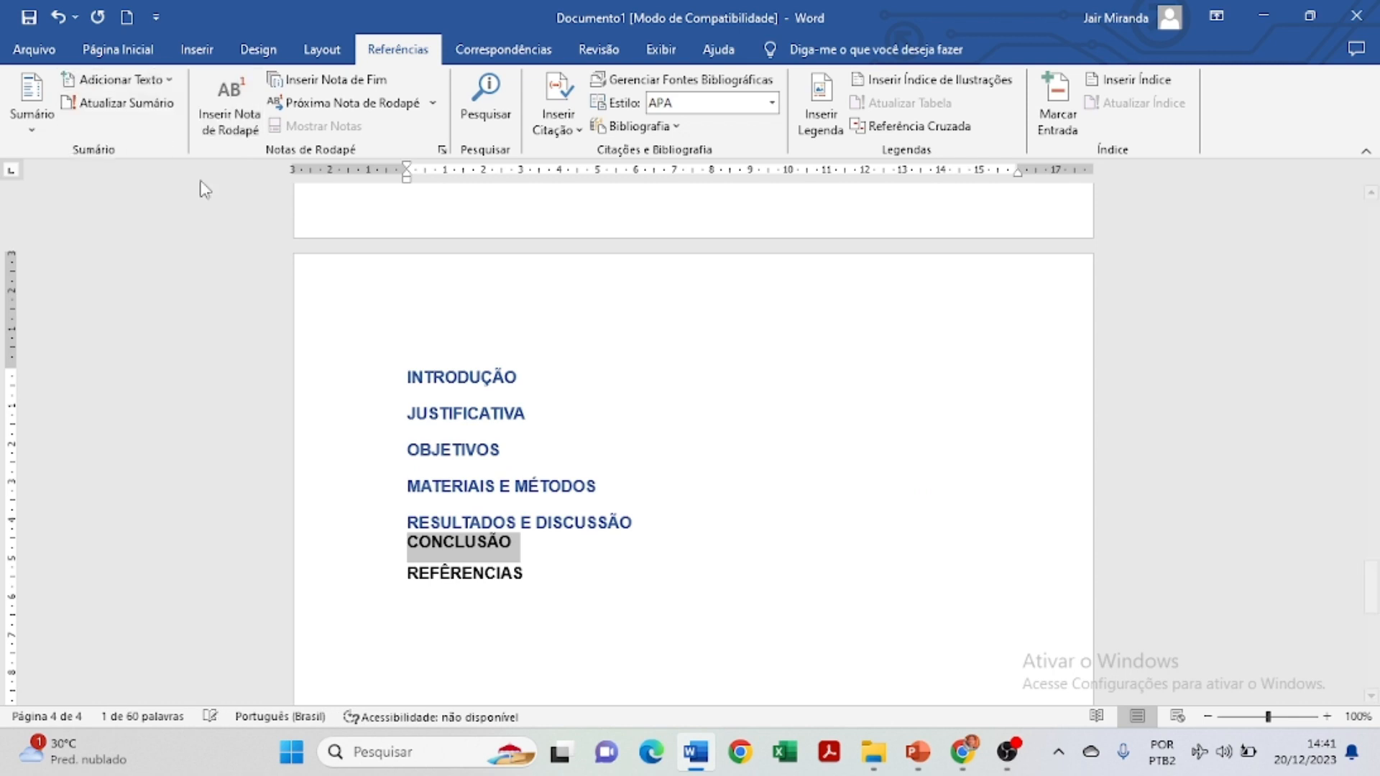
{"action": "left_click", "coordinate": [519, 584]}
{"action": "left_click_drag", "start_coordinate": [456, 586], "coordinate": [408, 591]}
{"action": "left_click", "coordinate": [151, 81]}
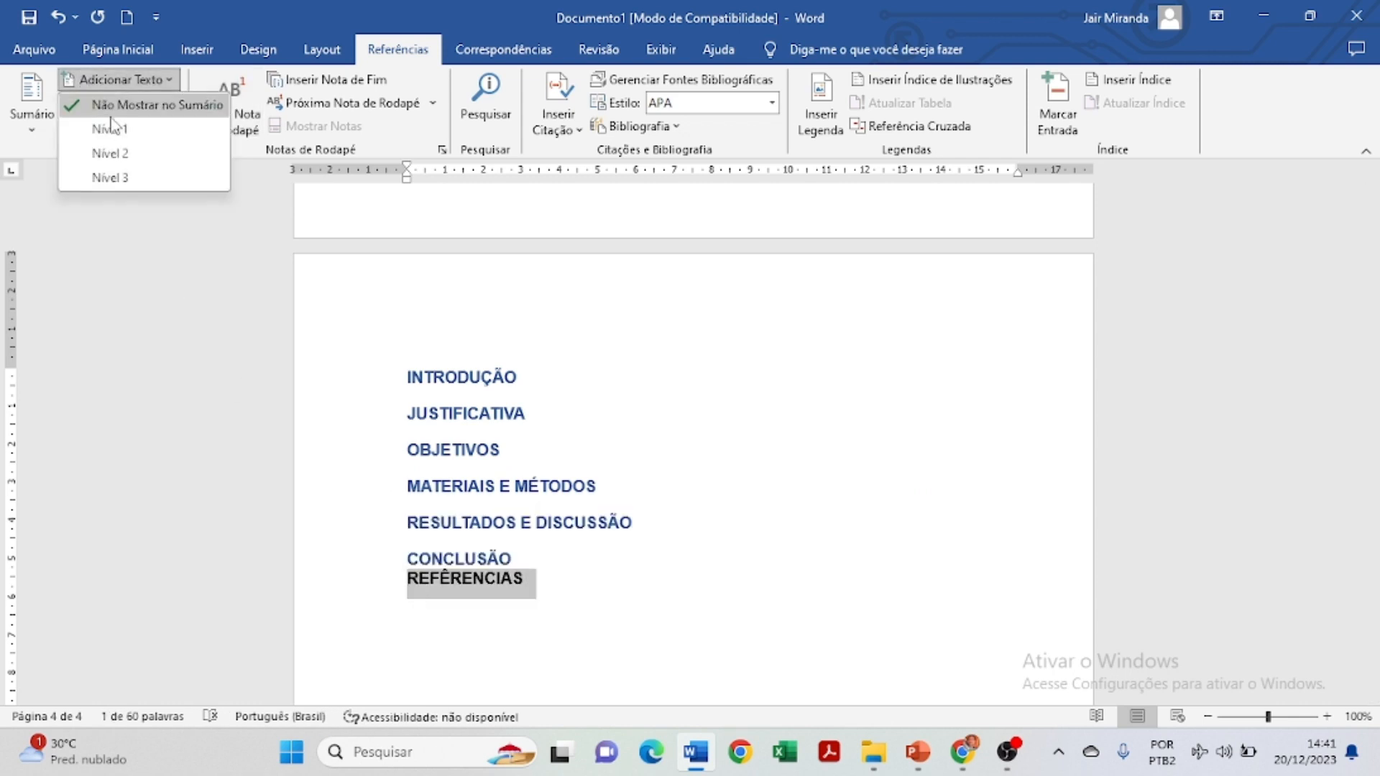
{"action": "left_click", "coordinate": [127, 131]}
{"action": "left_click", "coordinate": [690, 570]}
Set the font colour of all seven headings to Automático.
{"action": "scroll", "coordinate": [671, 551], "scroll_direction": "up", "scroll_amount": 2}
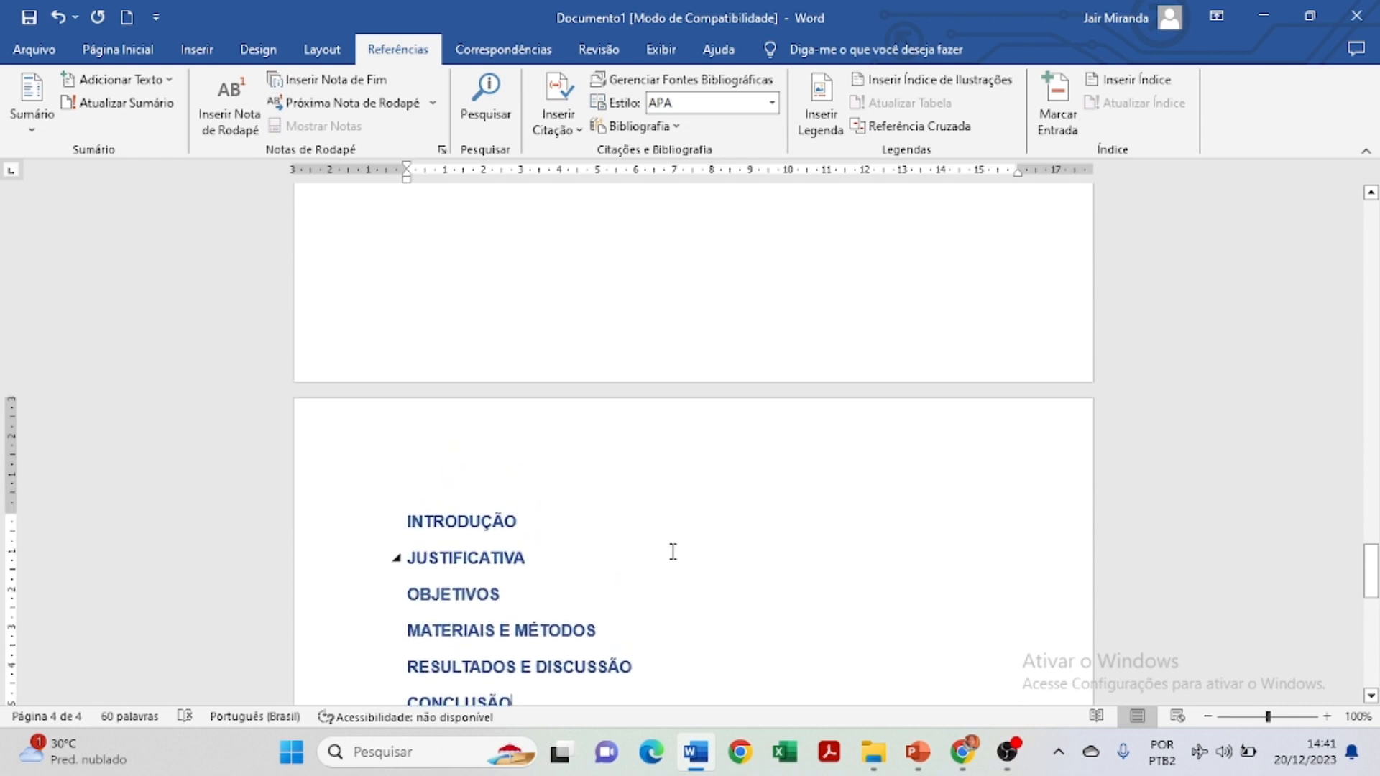
{"action": "scroll", "coordinate": [590, 539], "scroll_direction": "down", "scroll_amount": 3}
{"action": "left_click_drag", "start_coordinate": [524, 548], "coordinate": [385, 316]}
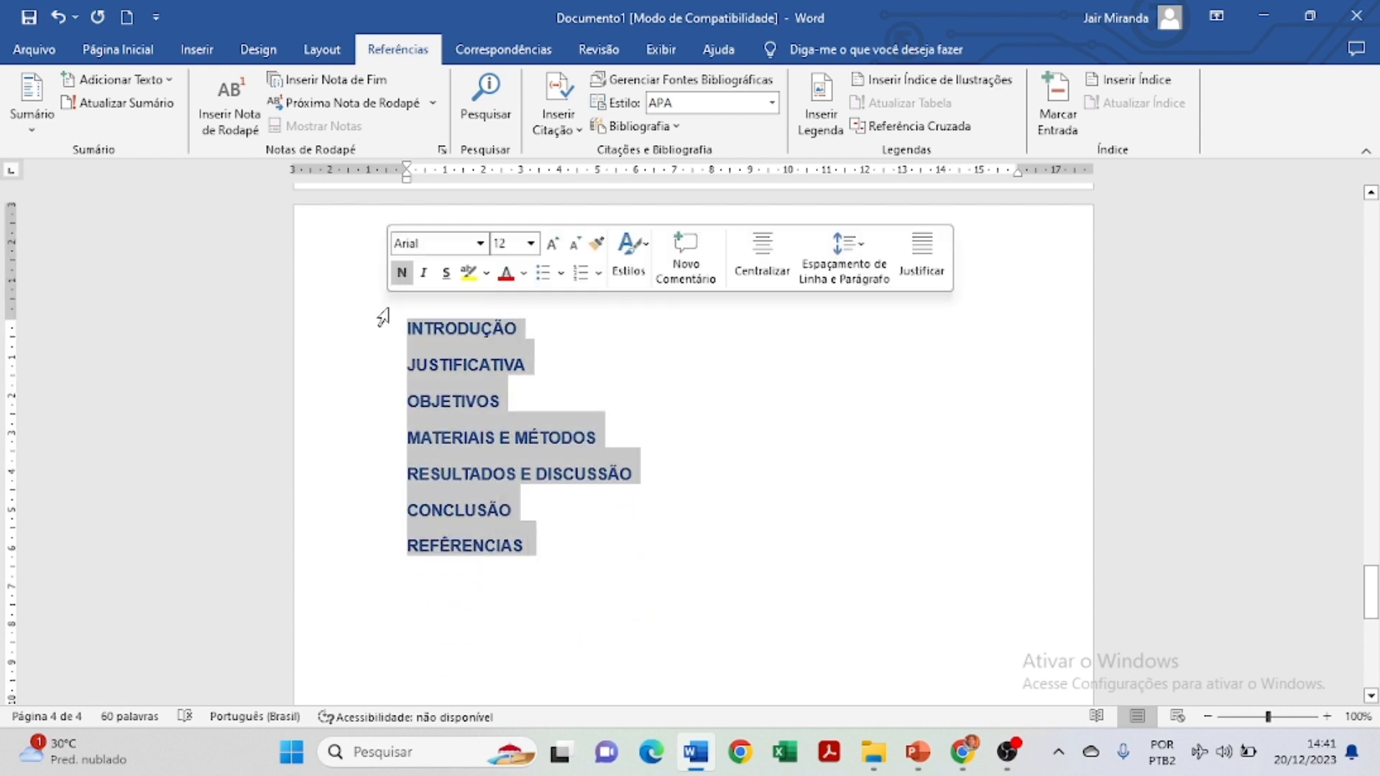
{"action": "left_click", "coordinate": [118, 50]}
{"action": "left_click", "coordinate": [417, 120]}
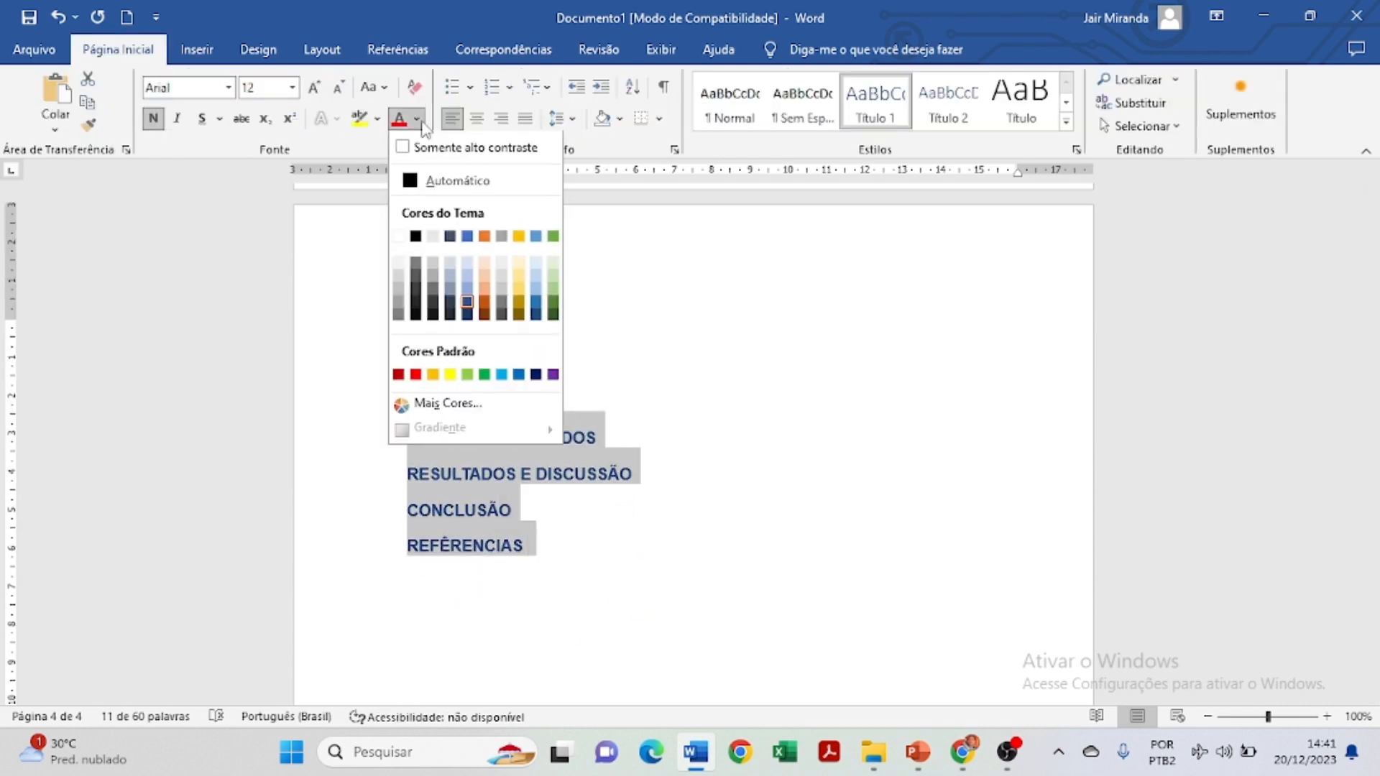
{"action": "left_click", "coordinate": [423, 181]}
{"action": "left_click", "coordinate": [773, 406]}
Insert Sumário Automático 1 on the empty page from the Referências tab.
{"action": "scroll", "coordinate": [767, 407], "scroll_direction": "up", "scroll_amount": 5}
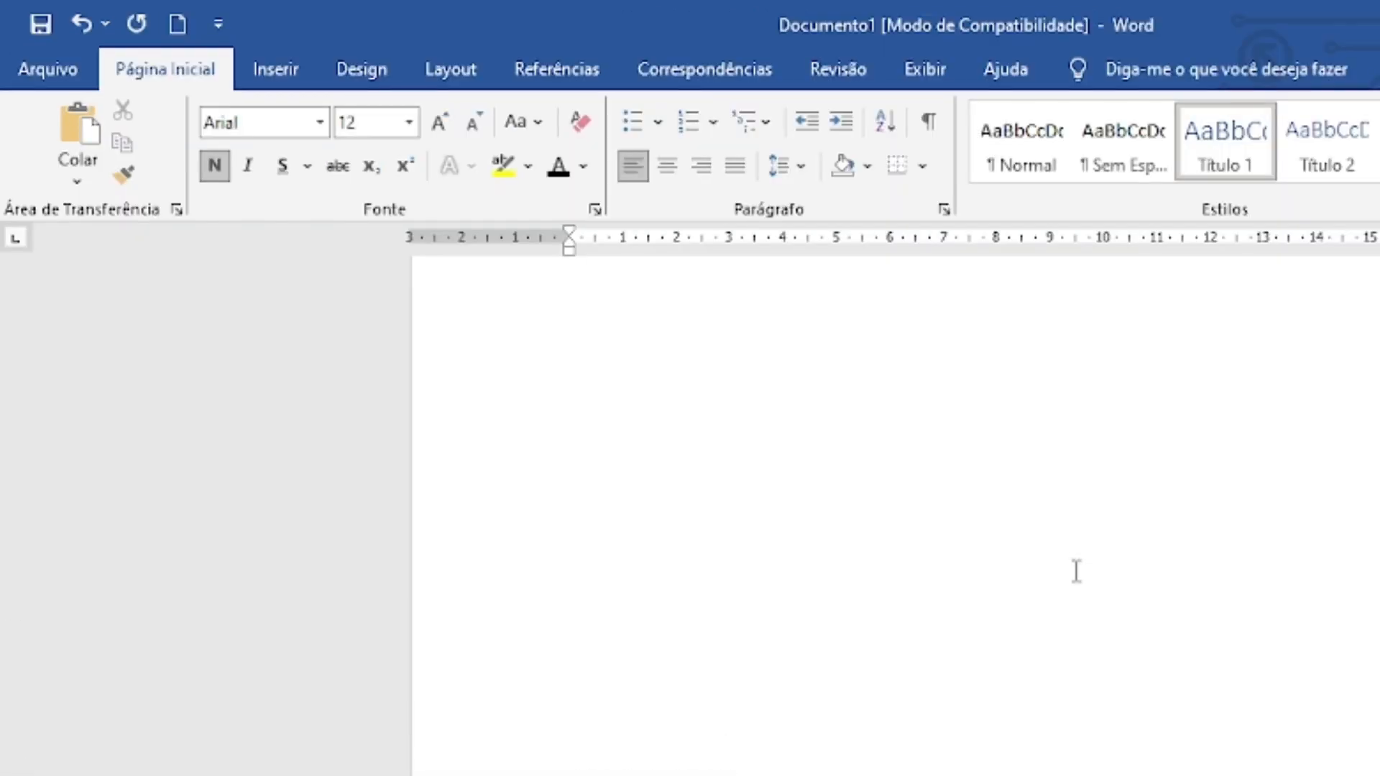
{"action": "scroll", "coordinate": [1076, 572], "scroll_direction": "up", "scroll_amount": 2}
{"action": "left_click", "coordinate": [640, 494]}
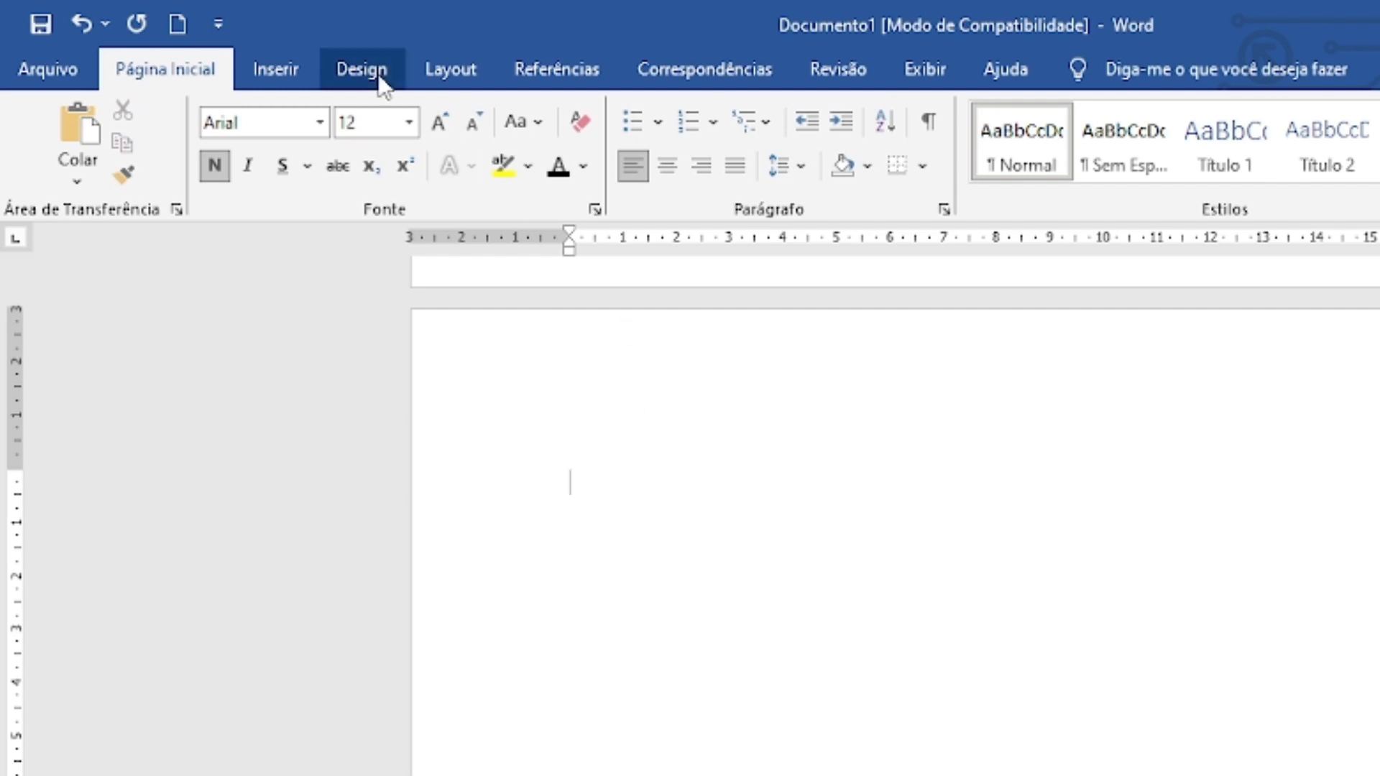
{"action": "left_click", "coordinate": [529, 85]}
{"action": "left_click", "coordinate": [36, 172]}
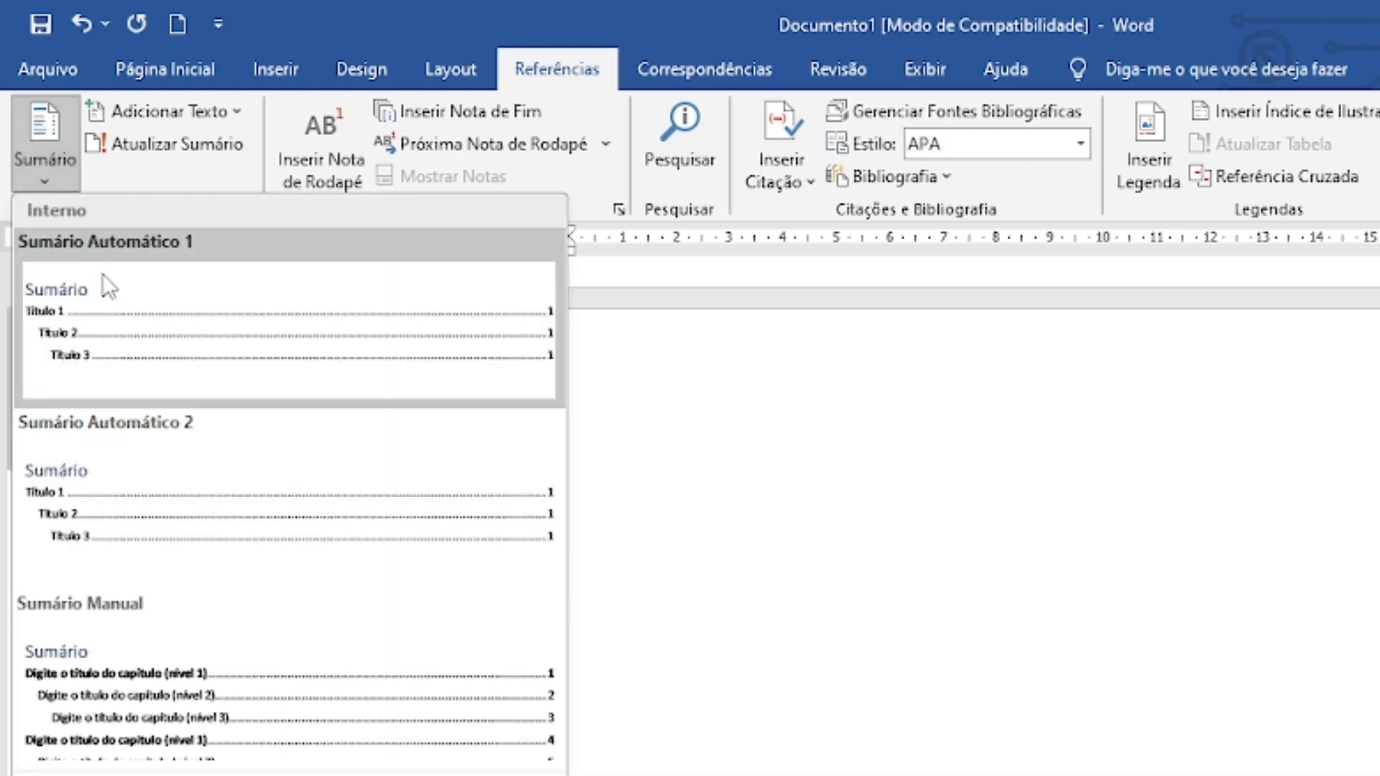
{"action": "left_click", "coordinate": [129, 309]}
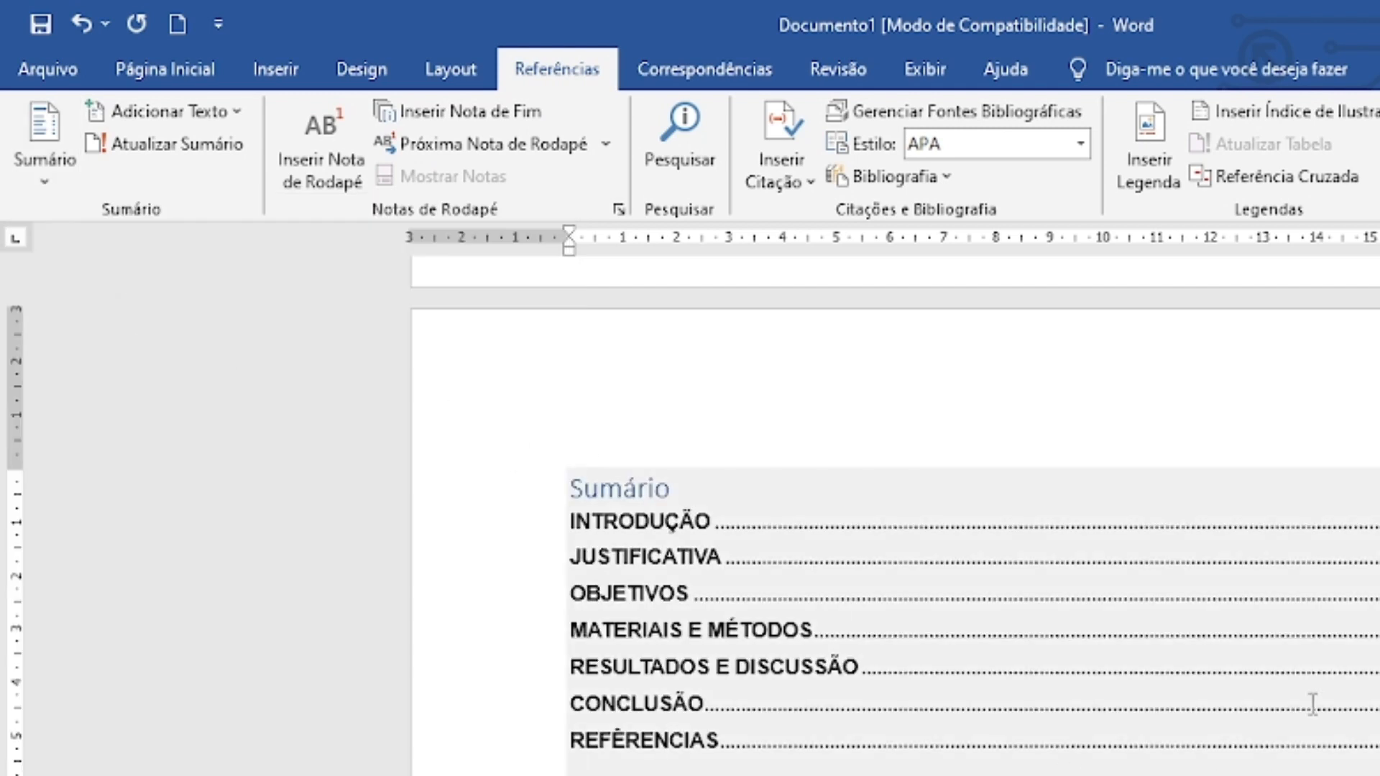
Set the whole table of contents, including its title, to Arial 12.
{"action": "left_click", "coordinate": [1005, 773]}
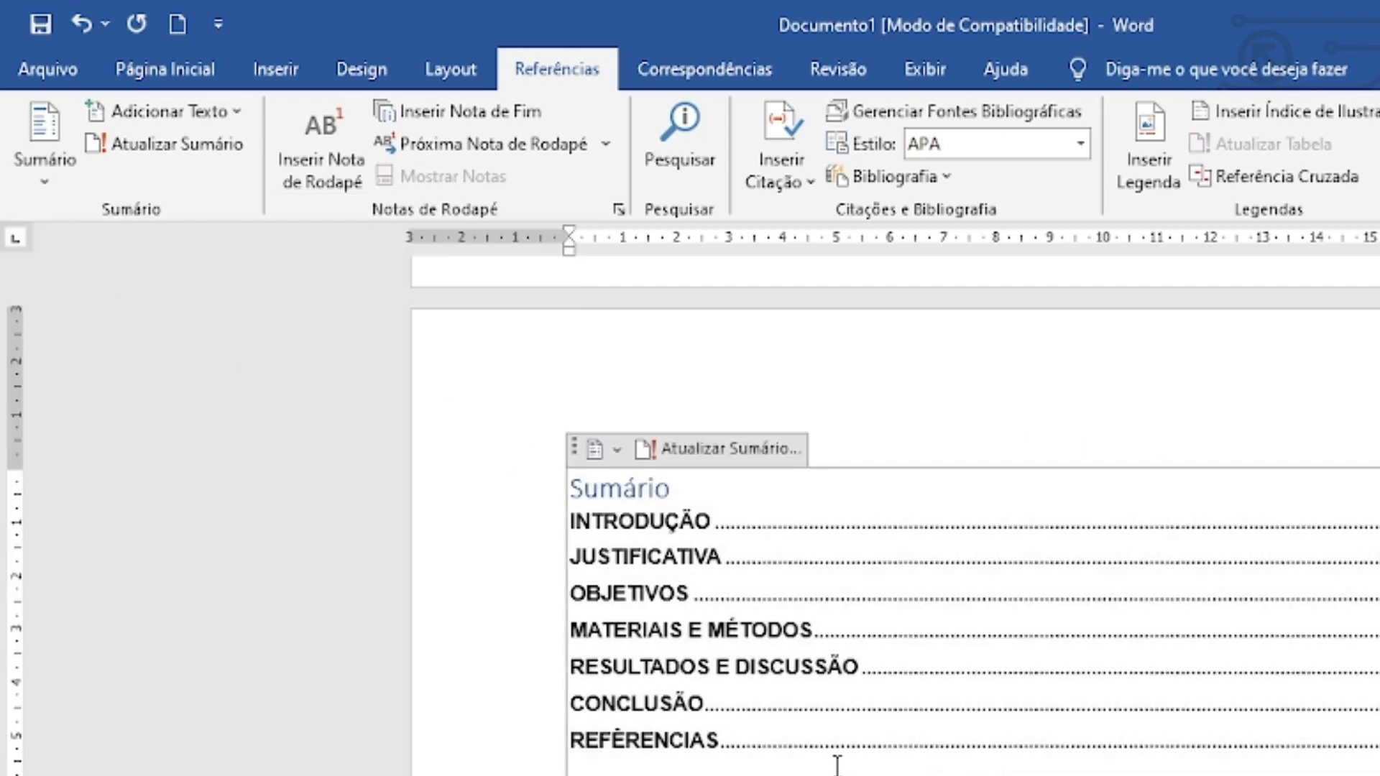
{"action": "left_click_drag", "start_coordinate": [796, 772], "coordinate": [535, 472]}
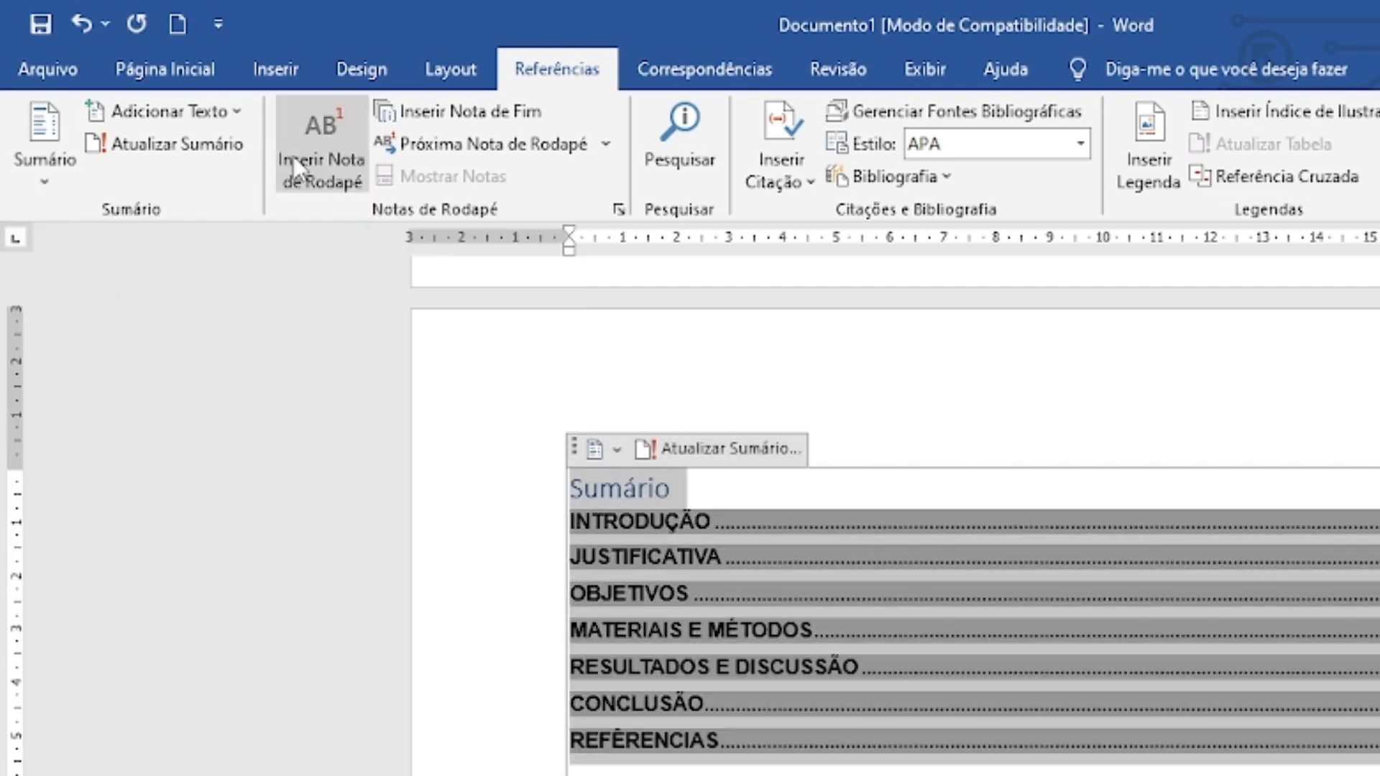
{"action": "left_click", "coordinate": [209, 72]}
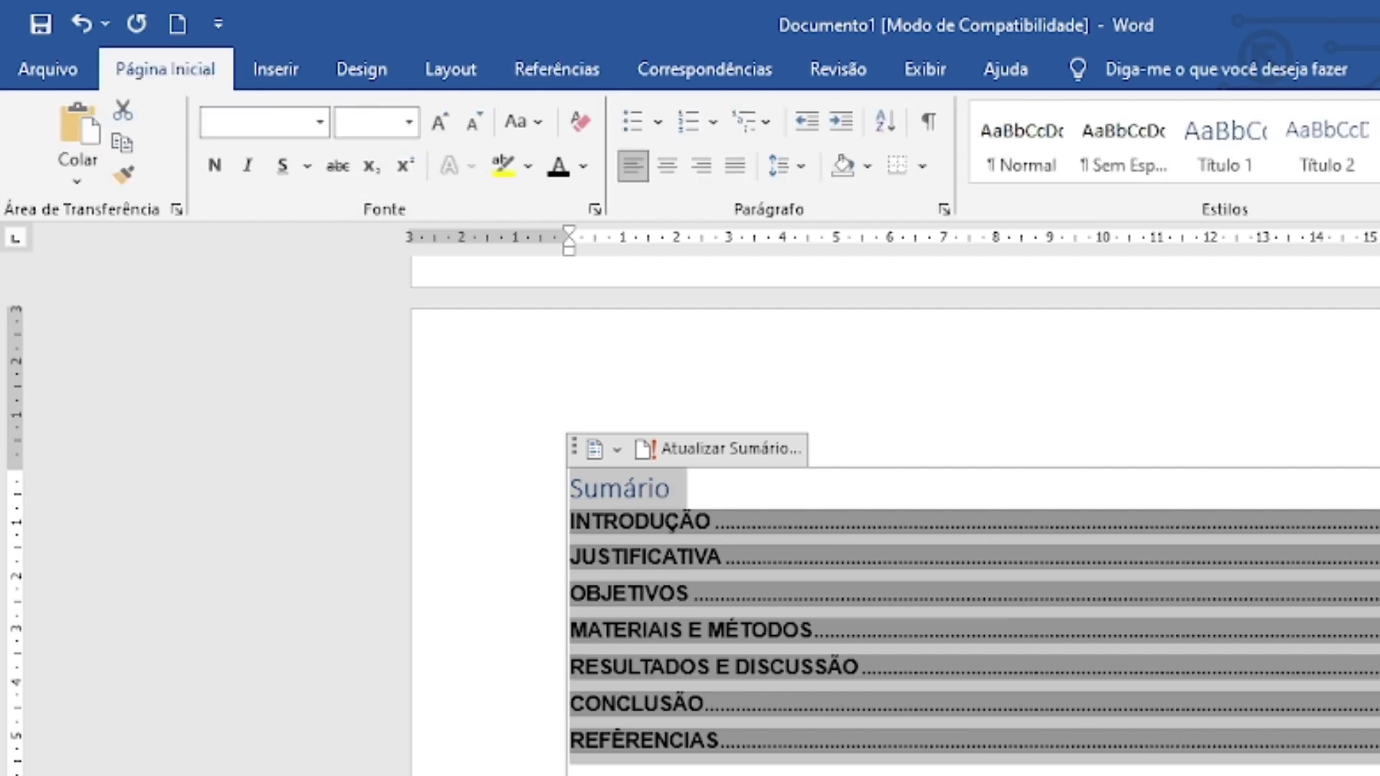
{"action": "left_click", "coordinate": [261, 116]}
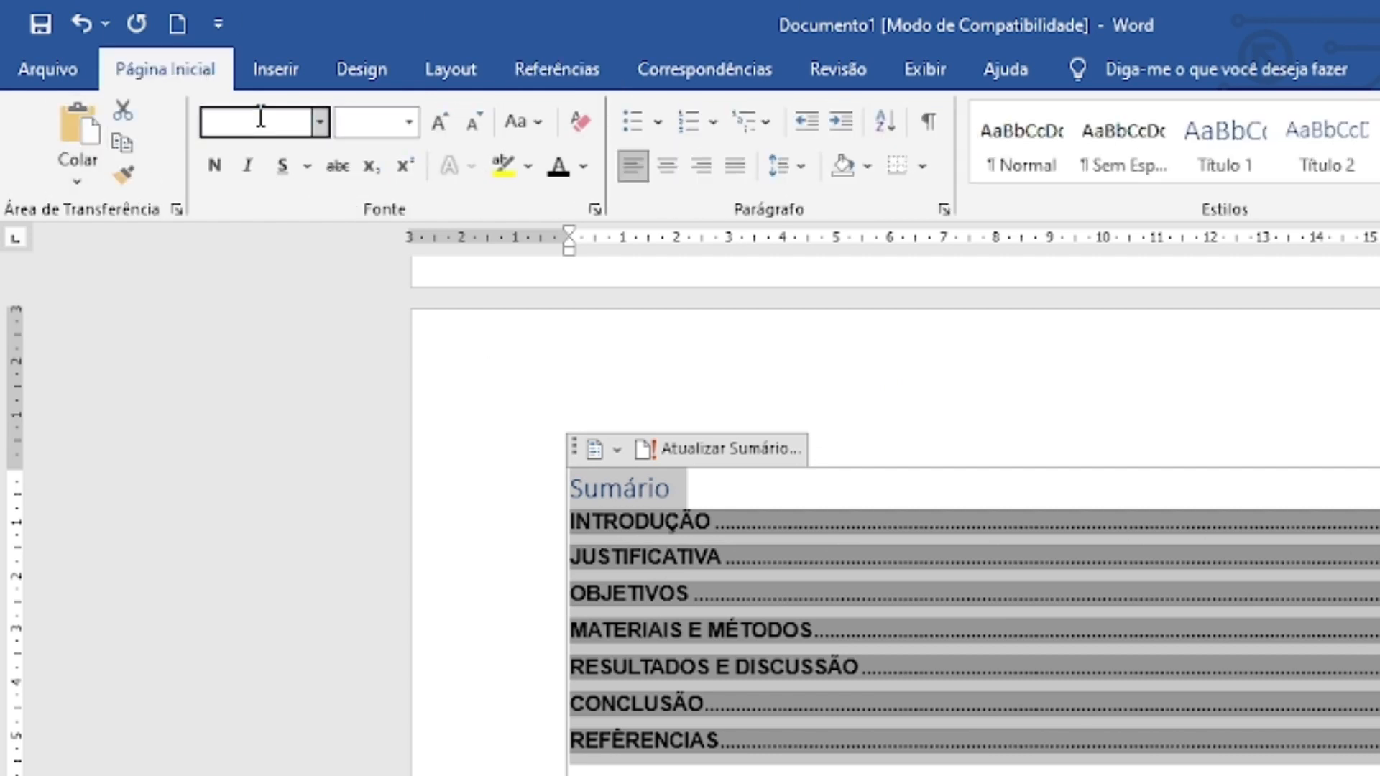
{"action": "type", "text": "Arial"}
{"action": "key", "text": "Return"}
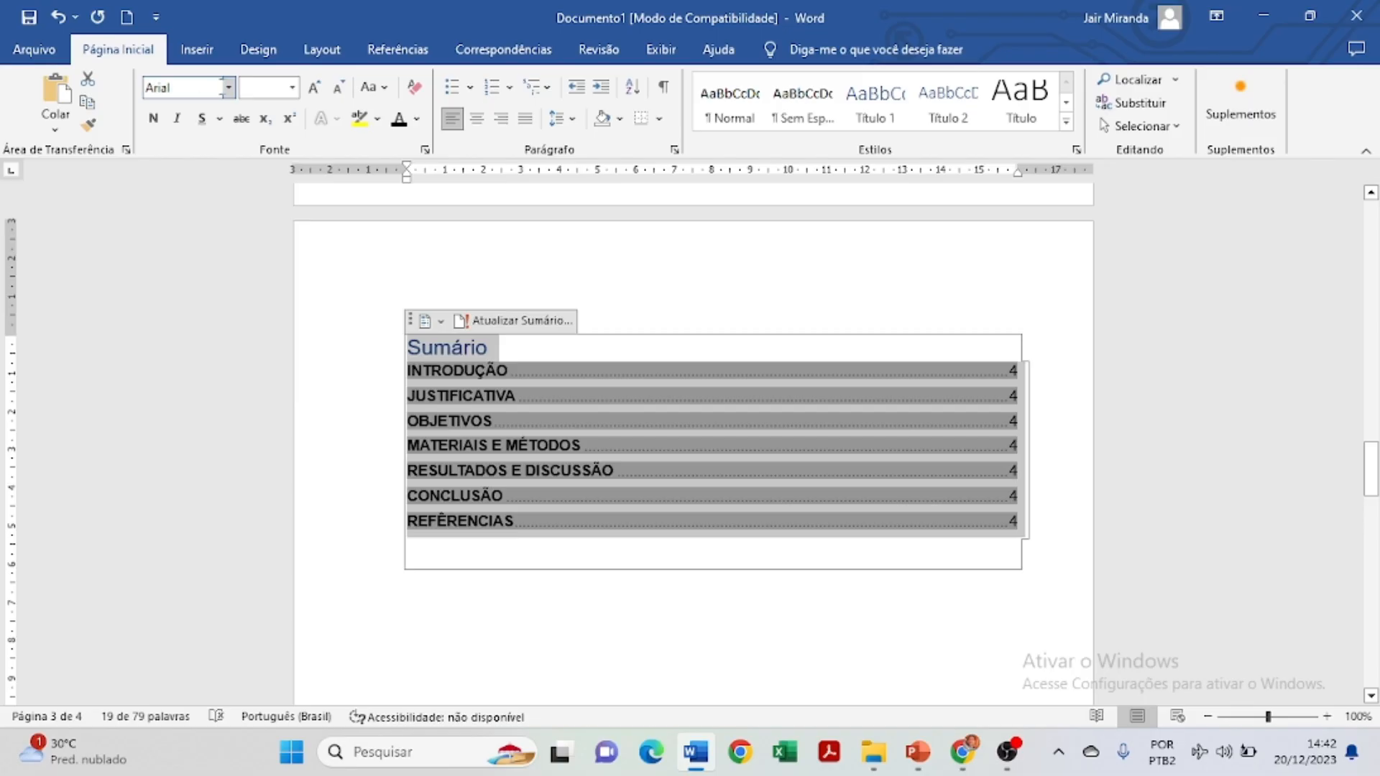
{"action": "left_click", "coordinate": [354, 122]}
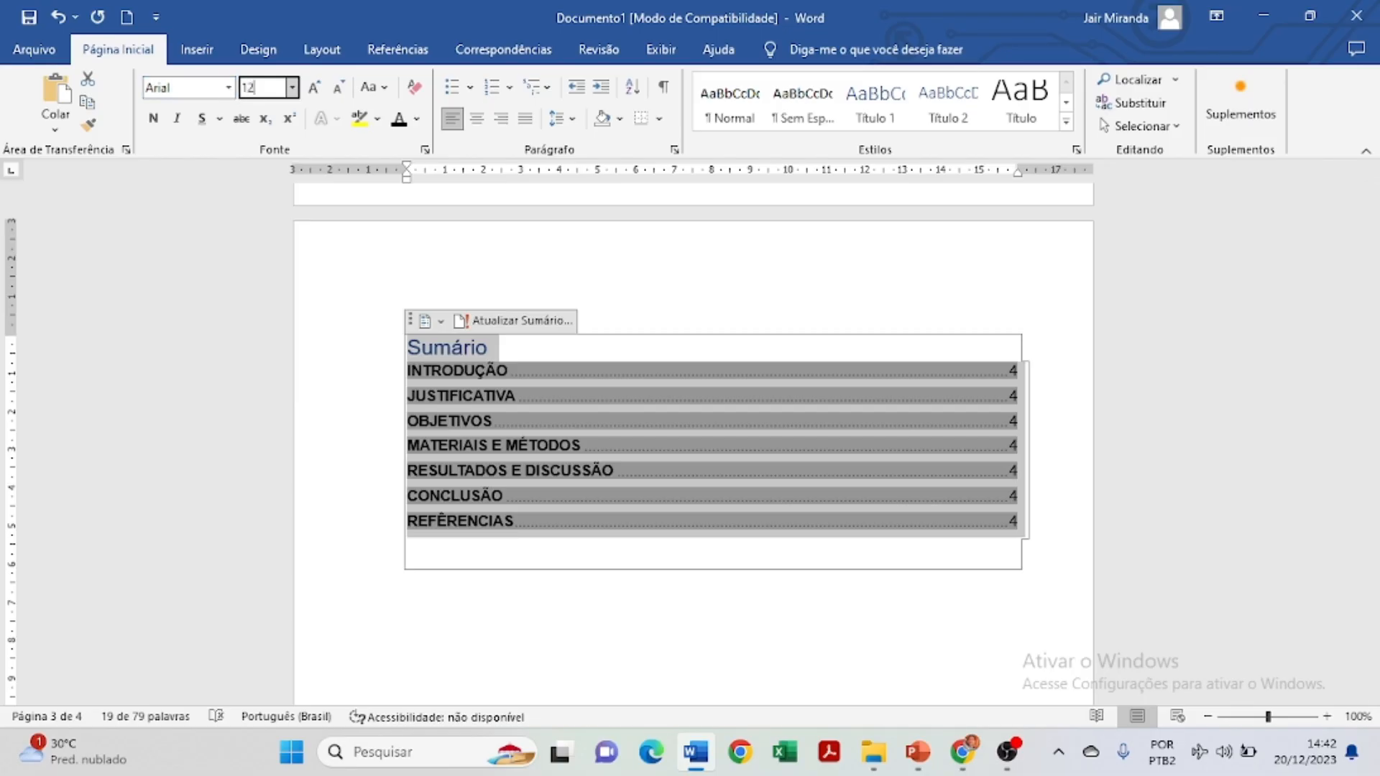
{"action": "type", "text": "12"}
{"action": "key", "text": "Return"}
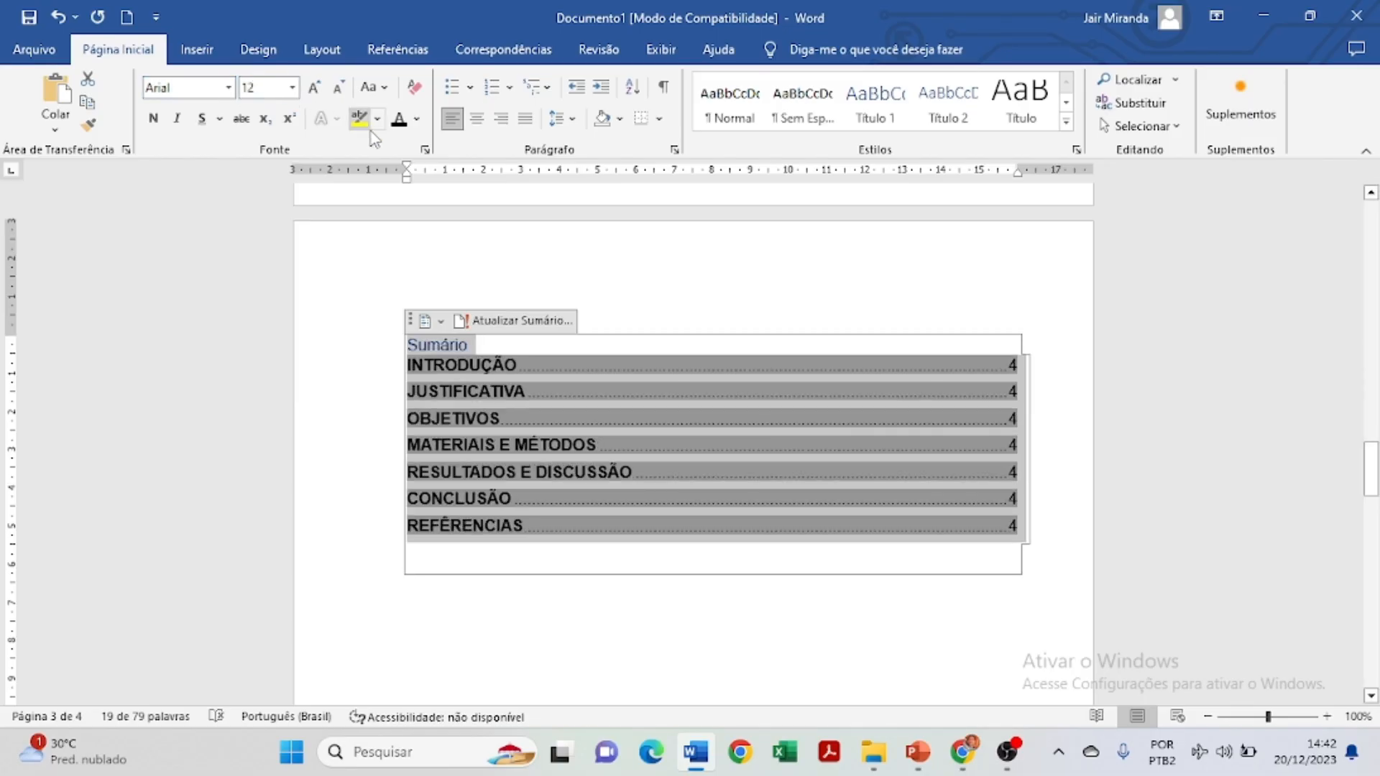
Make the Sumário title centred, uppercase SUMÁRIO, and bold.
{"action": "left_click", "coordinate": [497, 342]}
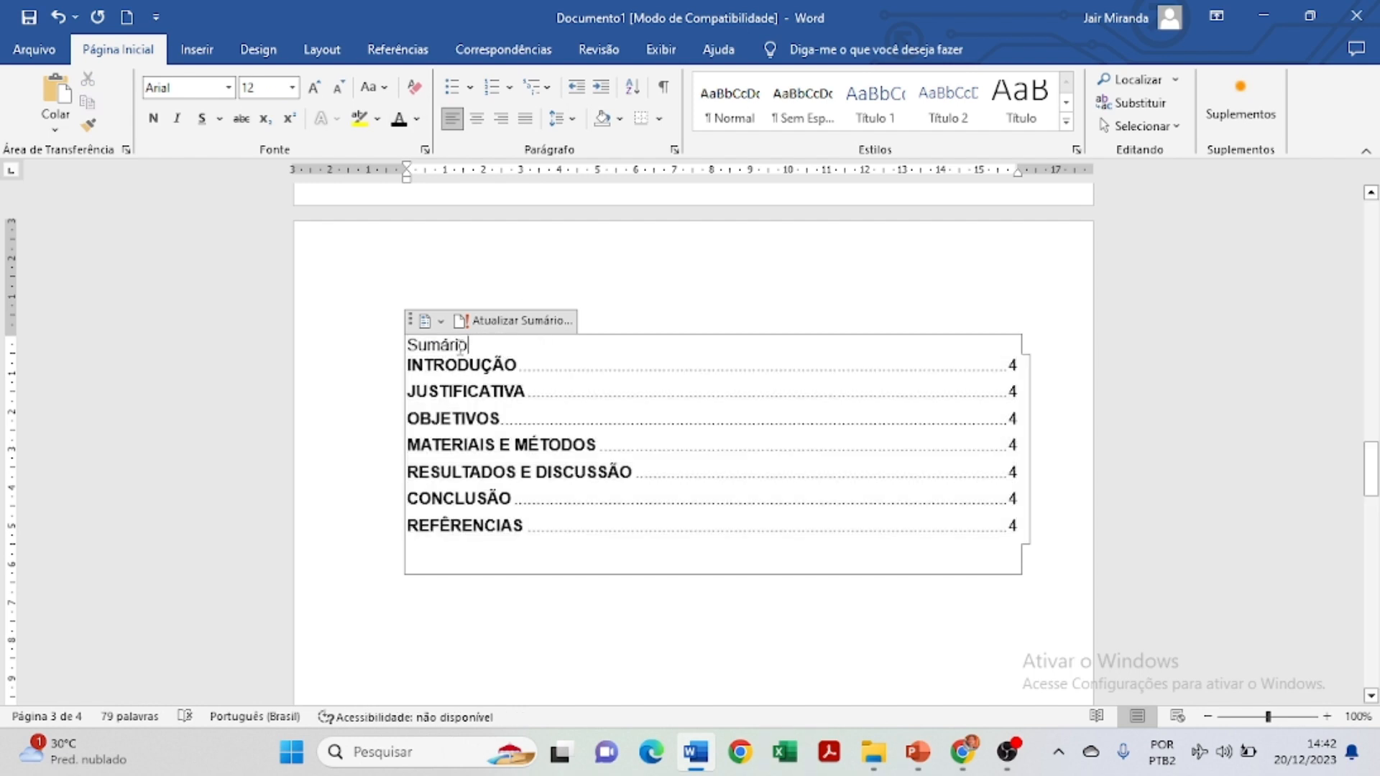
{"action": "left_click_drag", "start_coordinate": [496, 343], "coordinate": [407, 345]}
{"action": "left_click", "coordinate": [477, 119]}
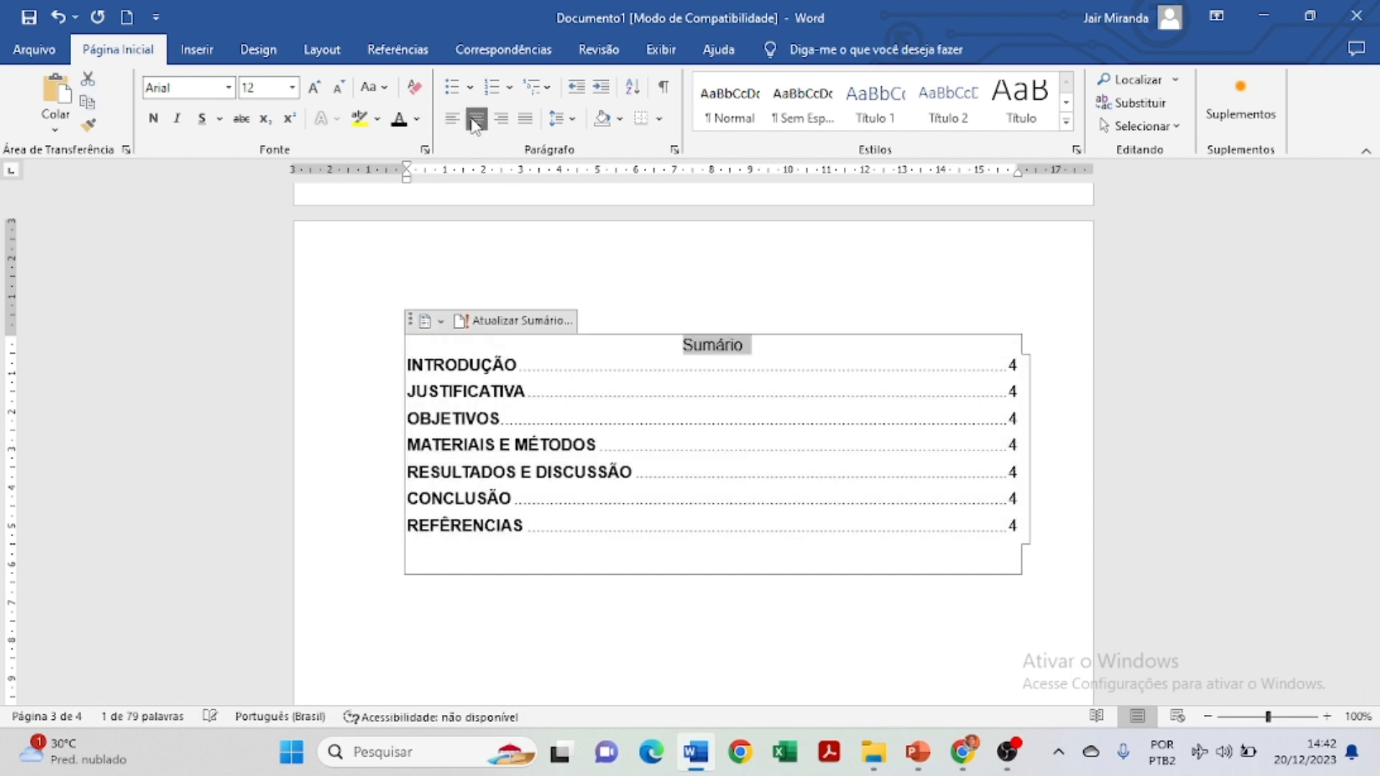
{"action": "left_click", "coordinate": [374, 87]}
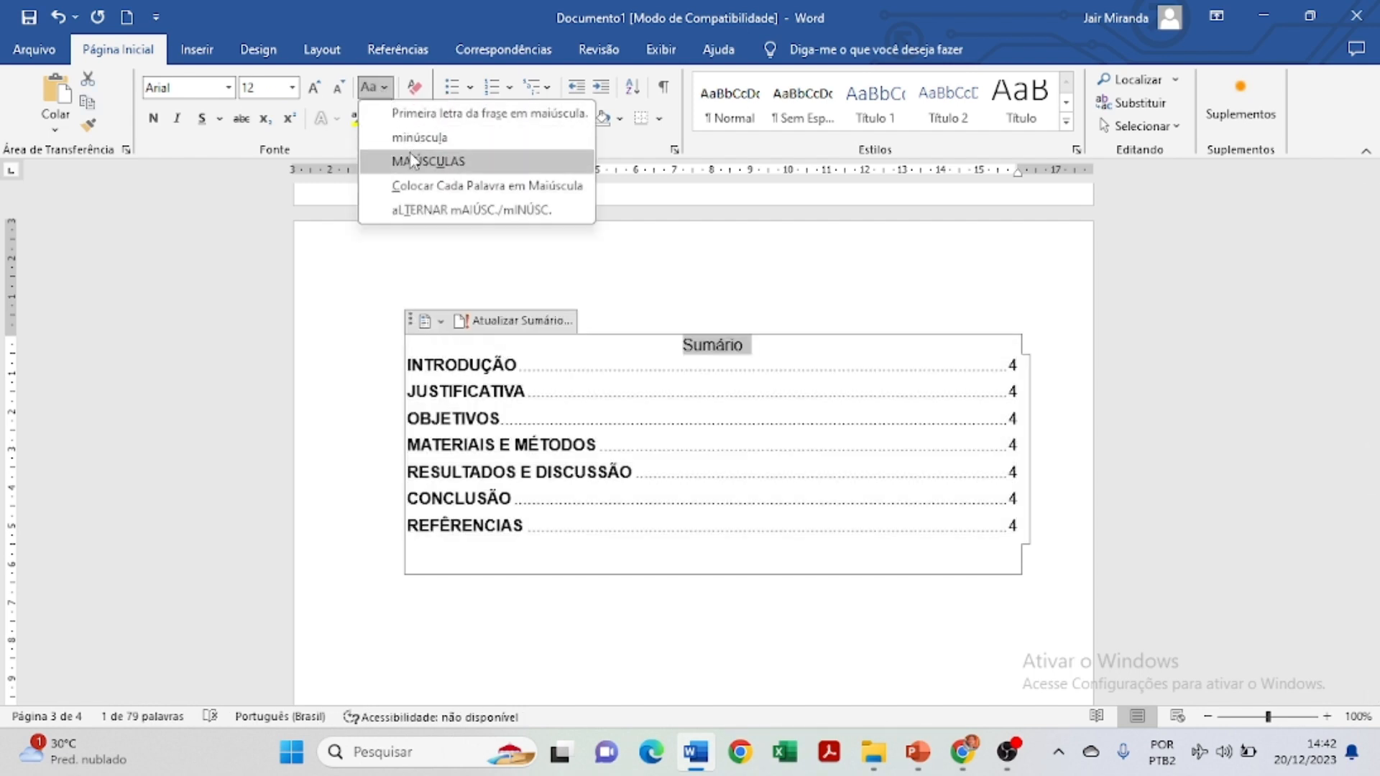
{"action": "left_click", "coordinate": [416, 161]}
{"action": "left_click", "coordinate": [153, 118]}
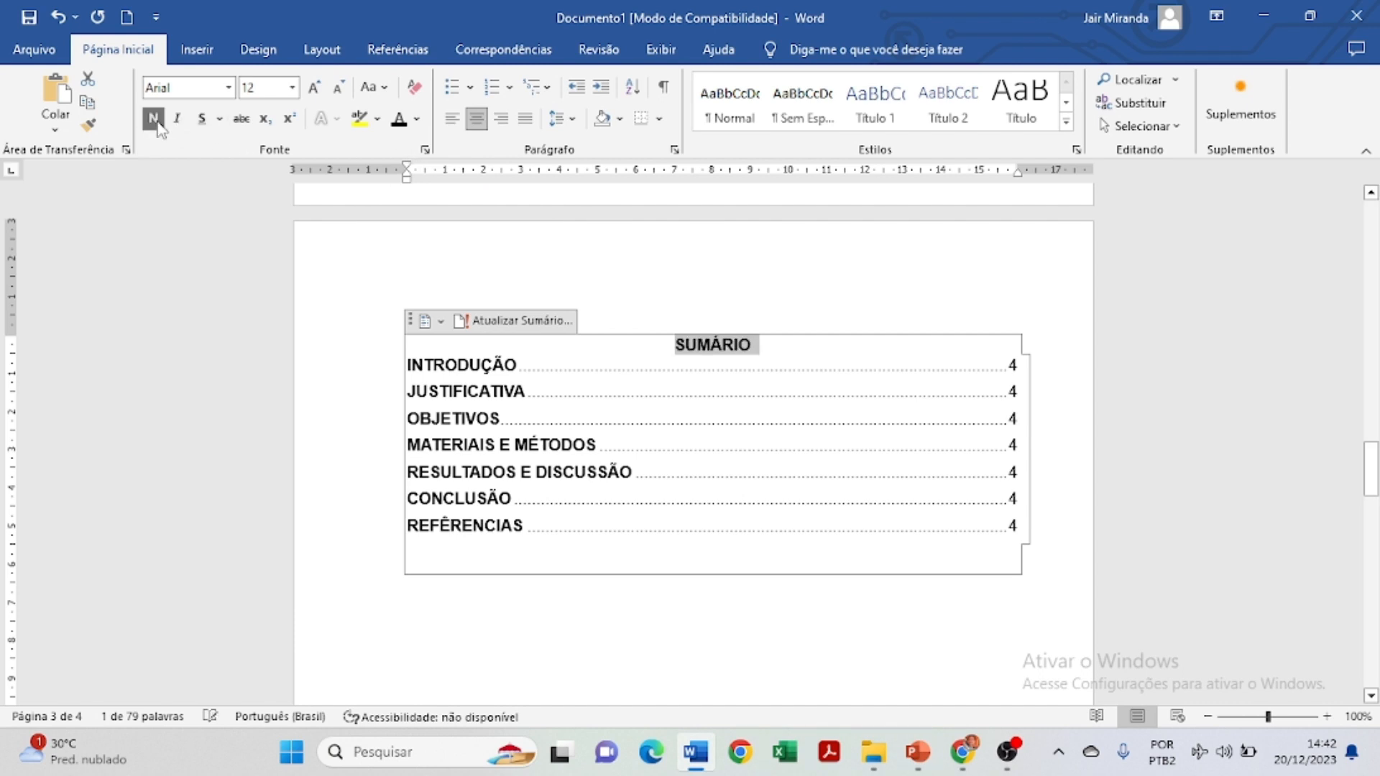
{"action": "left_click", "coordinate": [879, 496]}
Make all contents entries, dot leaders and page numbers bold.
{"action": "left_click", "coordinate": [926, 294]}
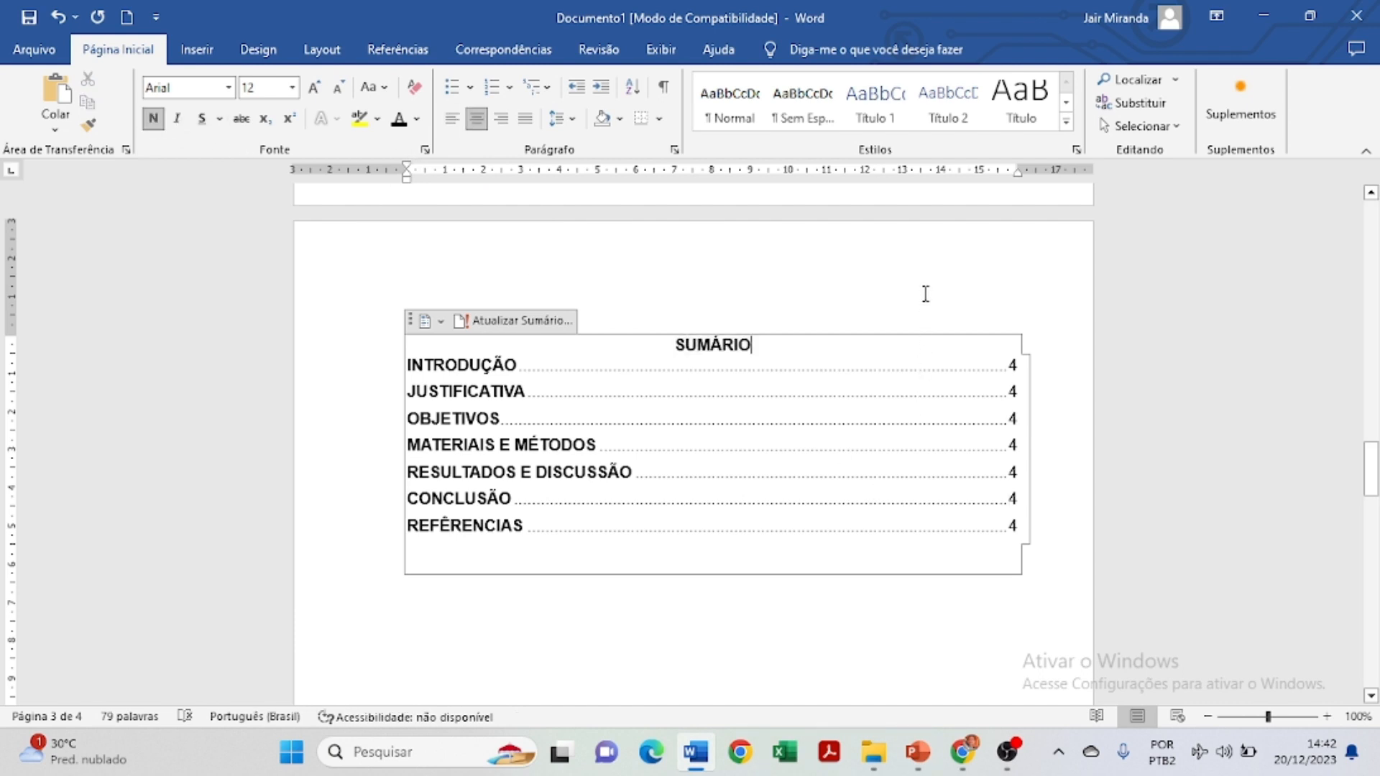
{"action": "left_click_drag", "start_coordinate": [491, 481], "coordinate": [406, 363]}
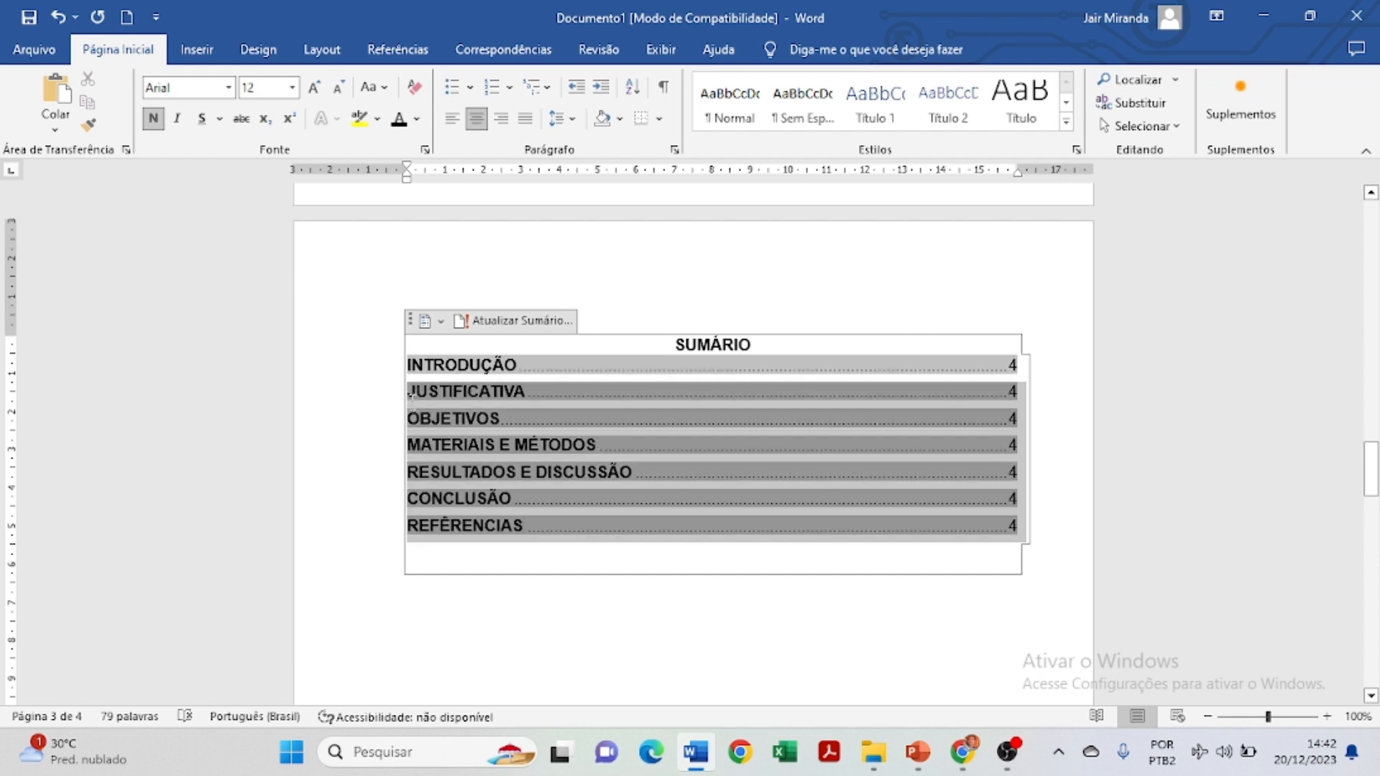
{"action": "left_click", "coordinate": [424, 365]}
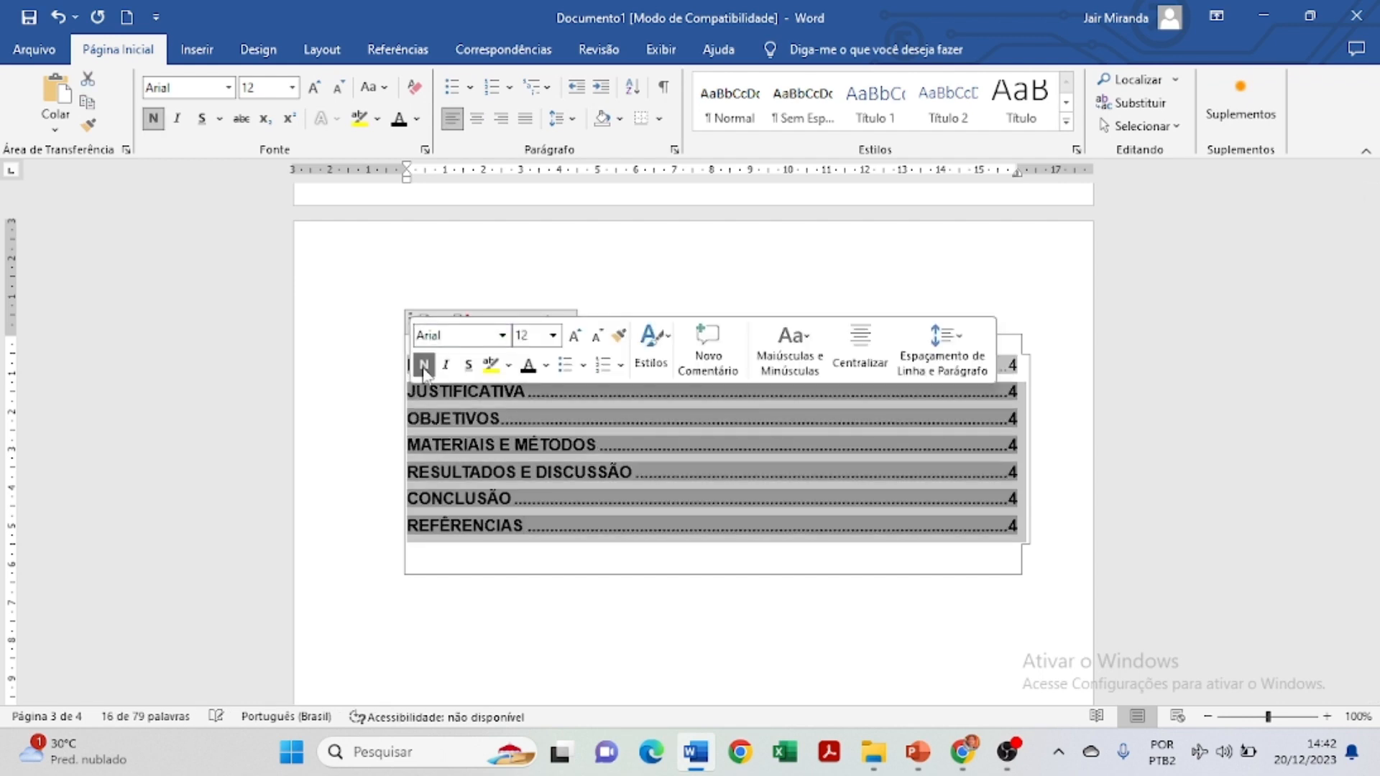
{"action": "left_click", "coordinate": [424, 365]}
{"action": "left_click", "coordinate": [424, 365]}
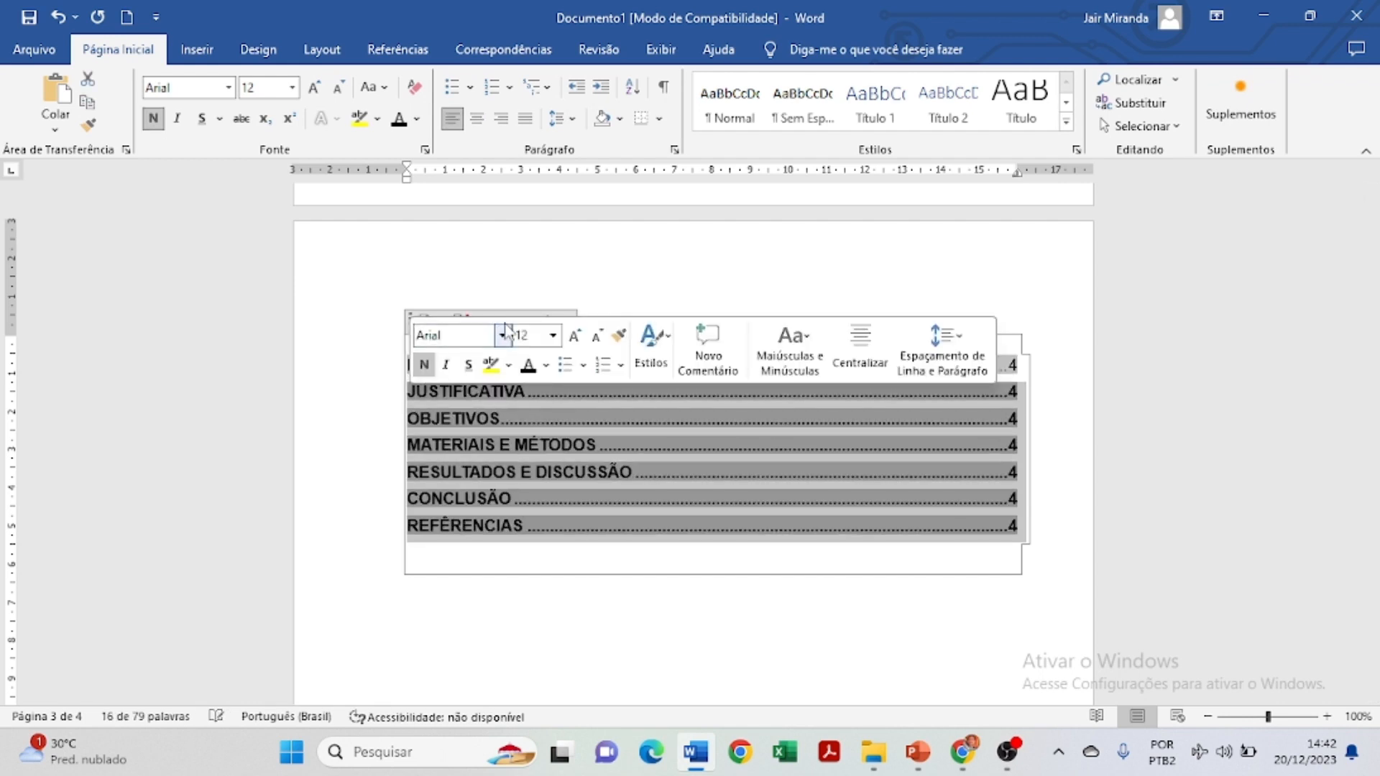
{"action": "left_click", "coordinate": [563, 240]}
{"action": "left_click", "coordinate": [1039, 615]}
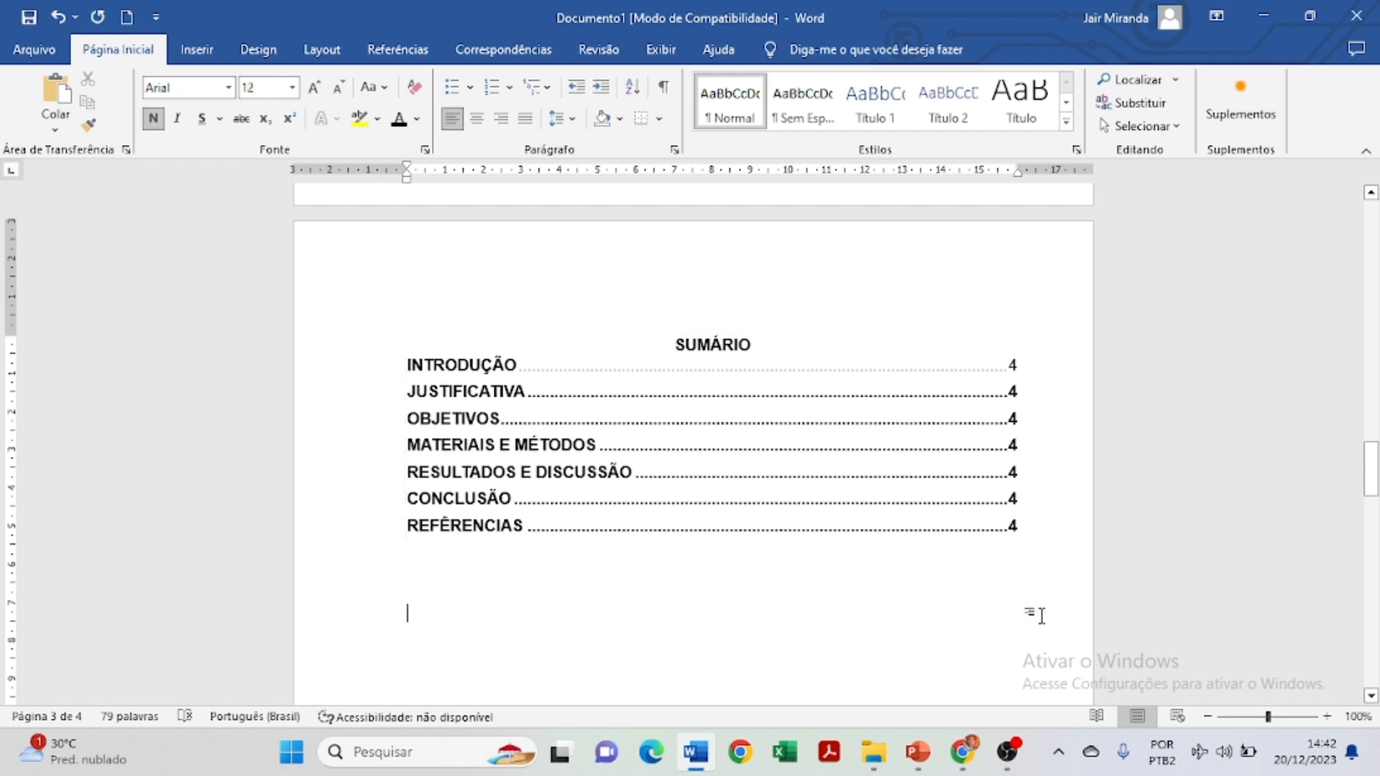
{"action": "left_click_drag", "start_coordinate": [1014, 612], "coordinate": [610, 345]}
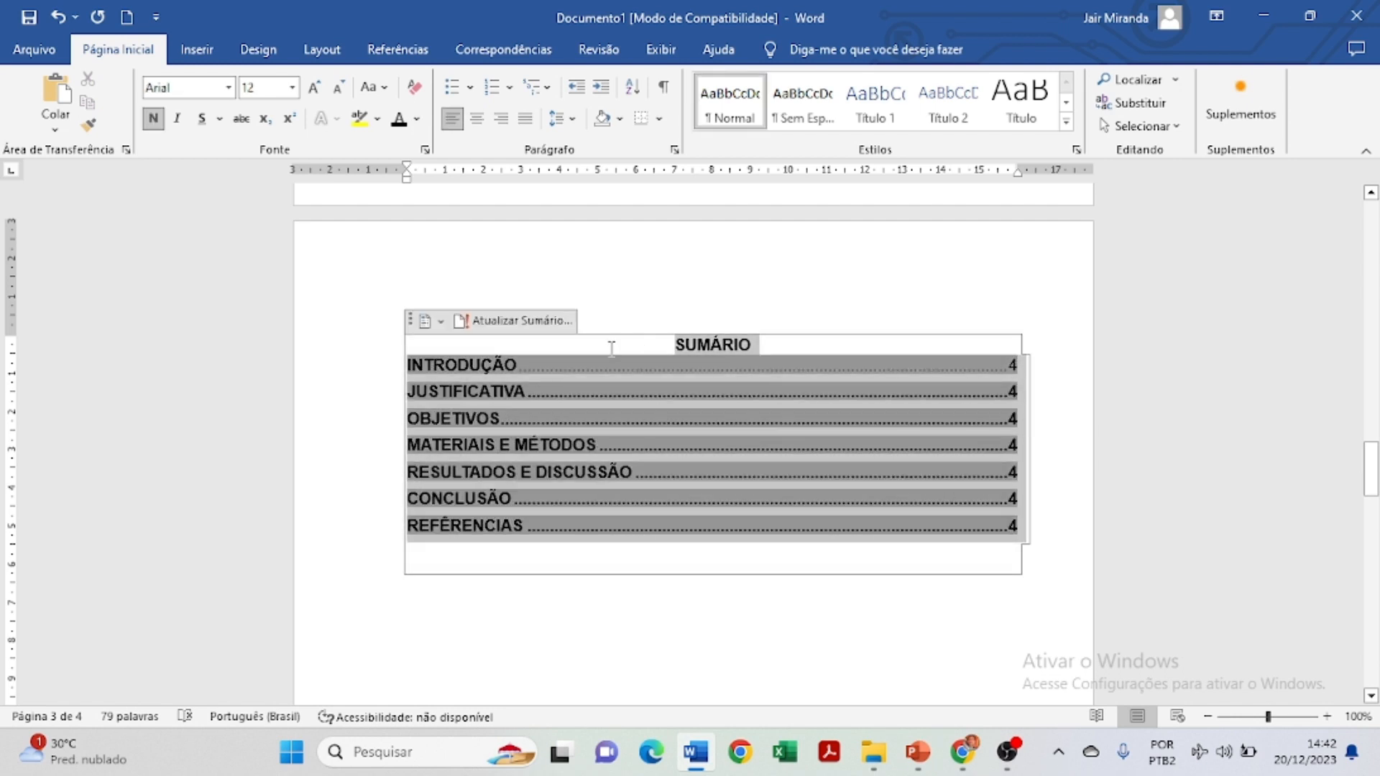
{"action": "left_click", "coordinate": [154, 118]}
{"action": "left_click", "coordinate": [154, 119]}
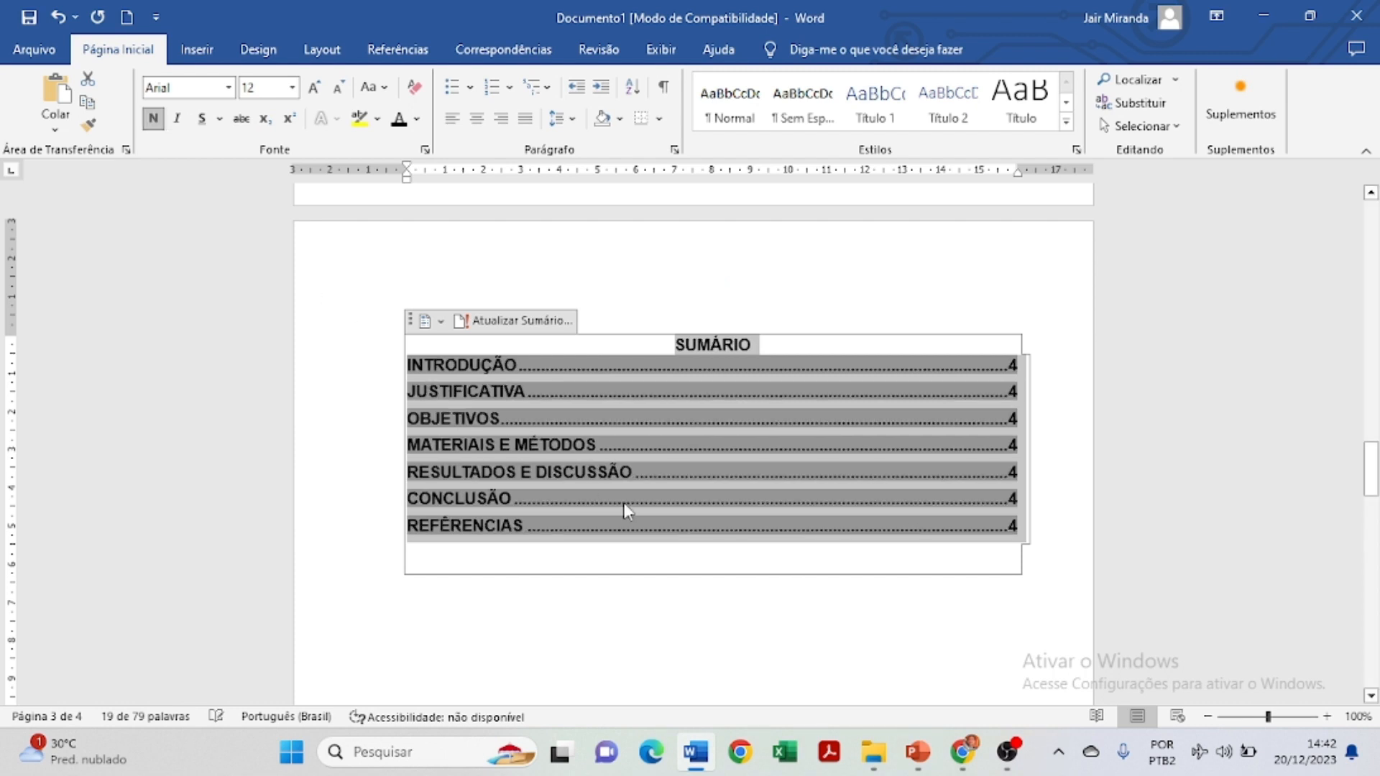
{"action": "left_click", "coordinate": [780, 636]}
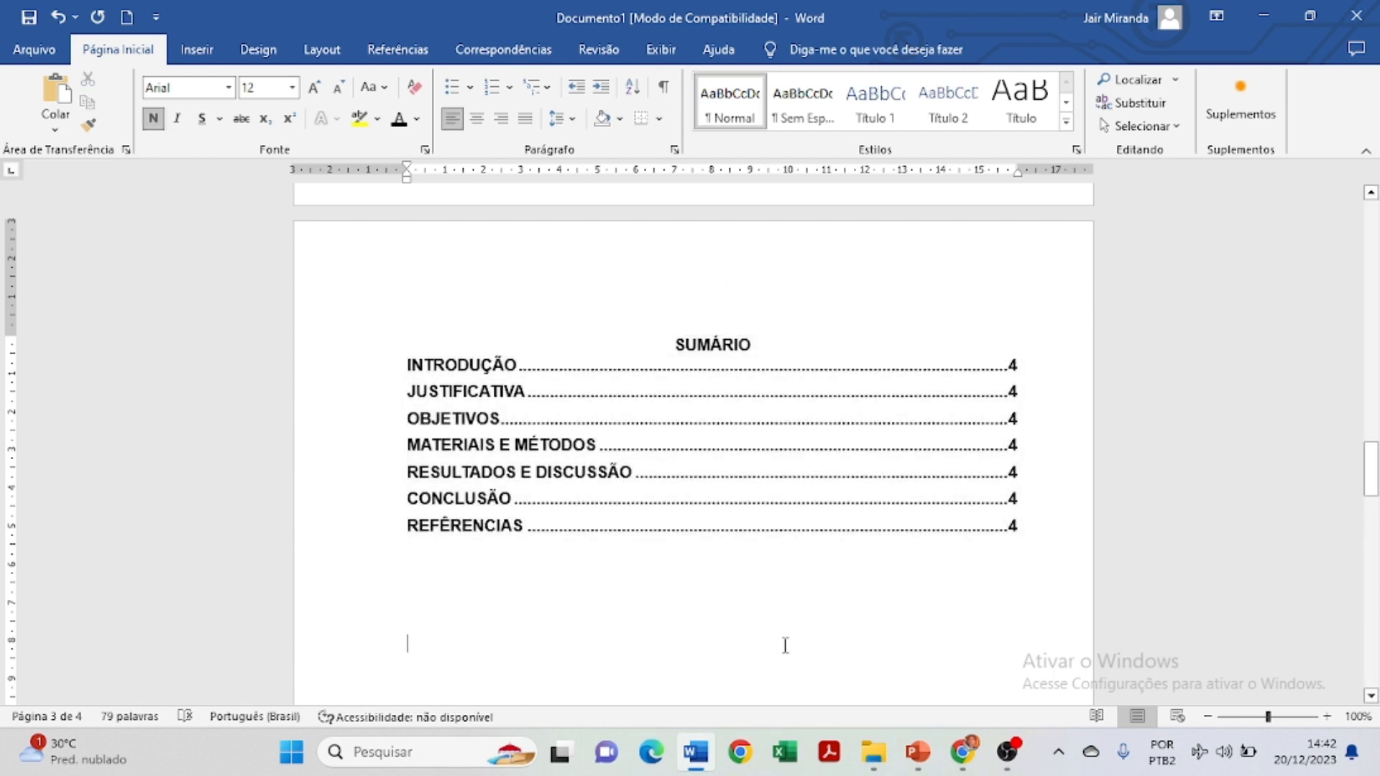
{"action": "scroll", "coordinate": [786, 644], "scroll_direction": "down", "scroll_amount": 5}
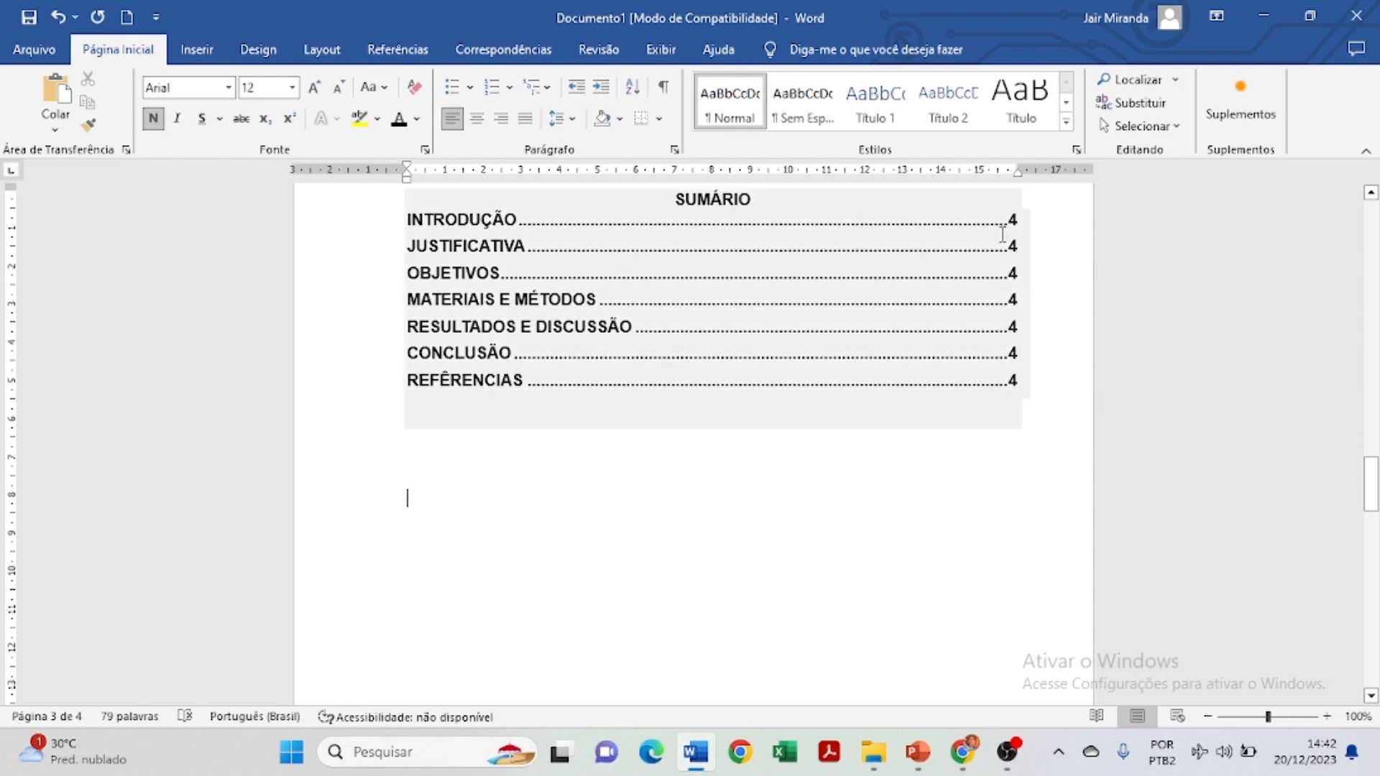
{"action": "scroll", "coordinate": [978, 503], "scroll_direction": "down", "scroll_amount": 5}
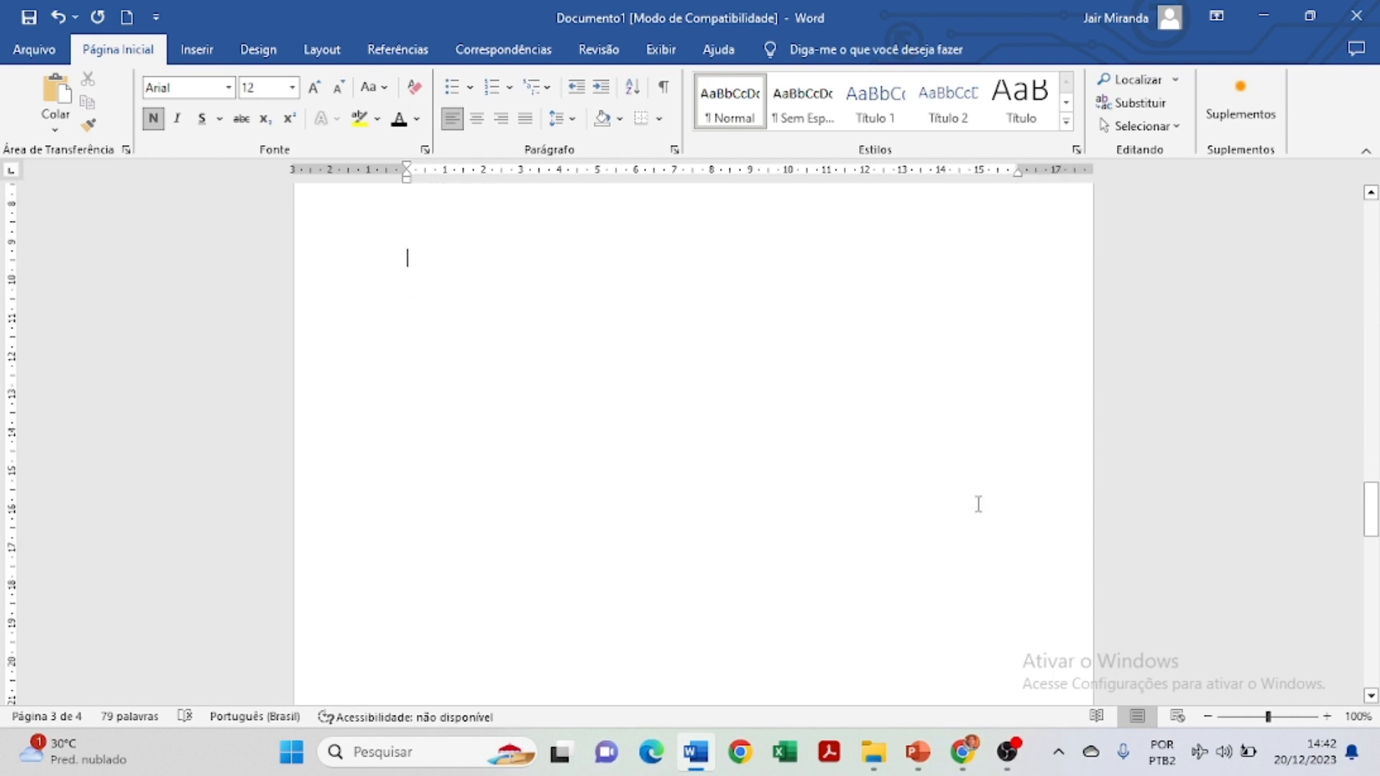
{"action": "scroll", "coordinate": [721, 460], "scroll_direction": "up", "scroll_amount": 10}
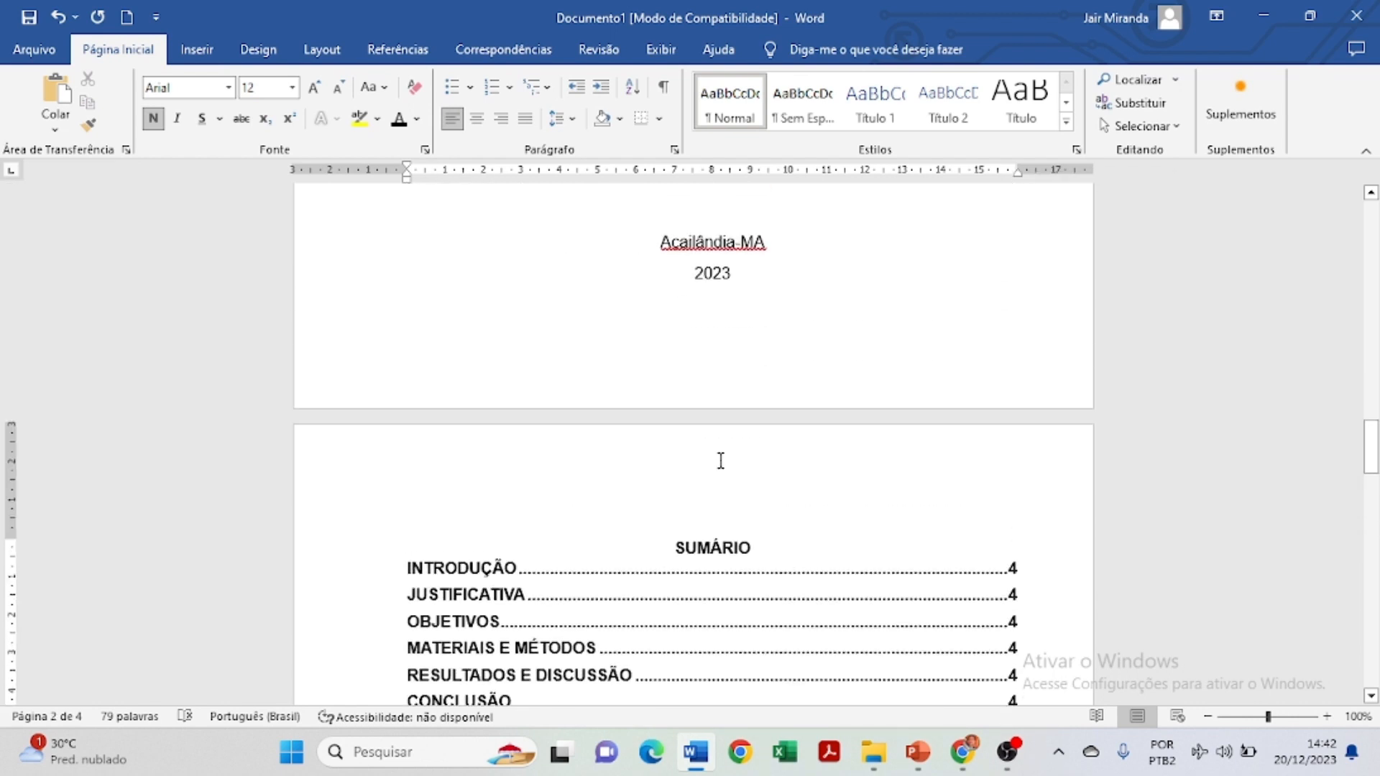
{"action": "scroll", "coordinate": [721, 461], "scroll_direction": "down", "scroll_amount": 1}
{"action": "scroll", "coordinate": [776, 454], "scroll_direction": "down", "scroll_amount": 2}
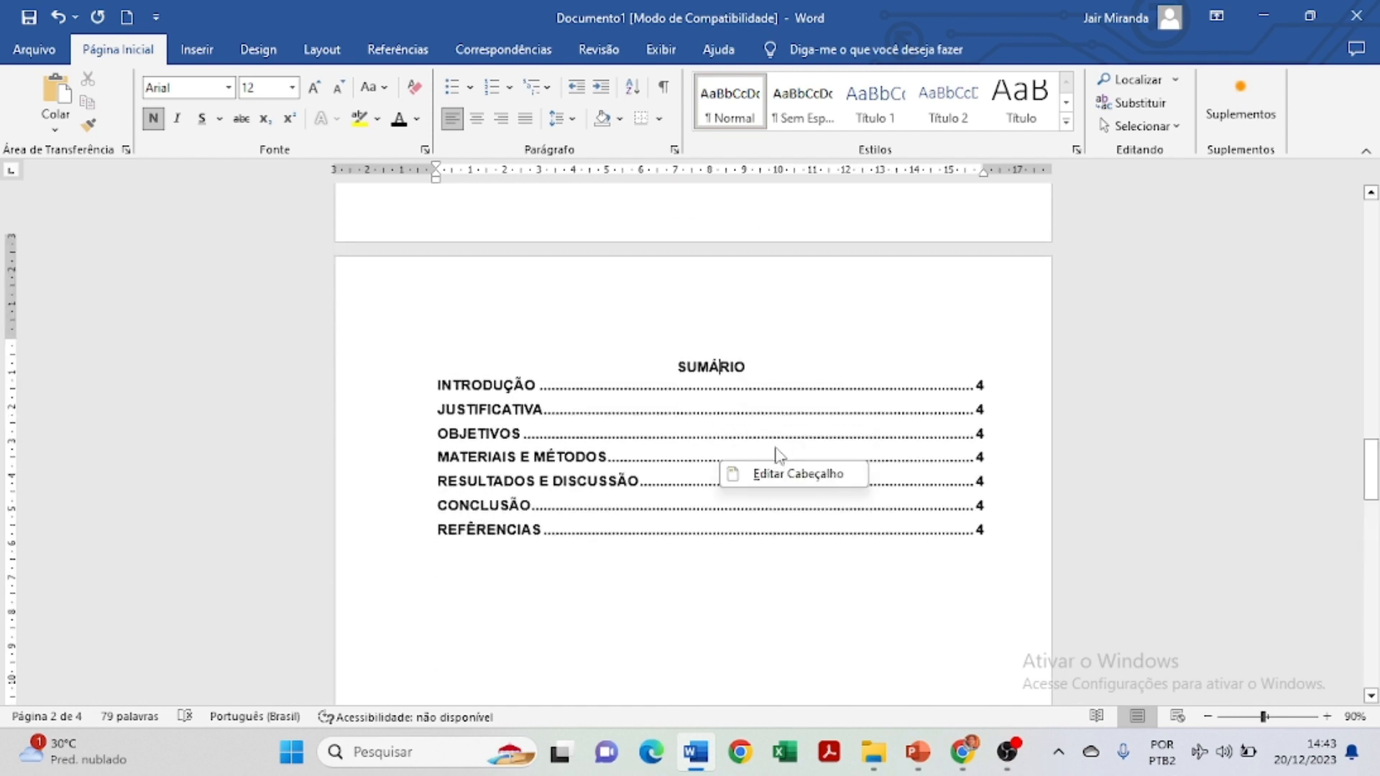
{"action": "scroll", "coordinate": [861, 424], "scroll_direction": "down", "scroll_amount": 5}
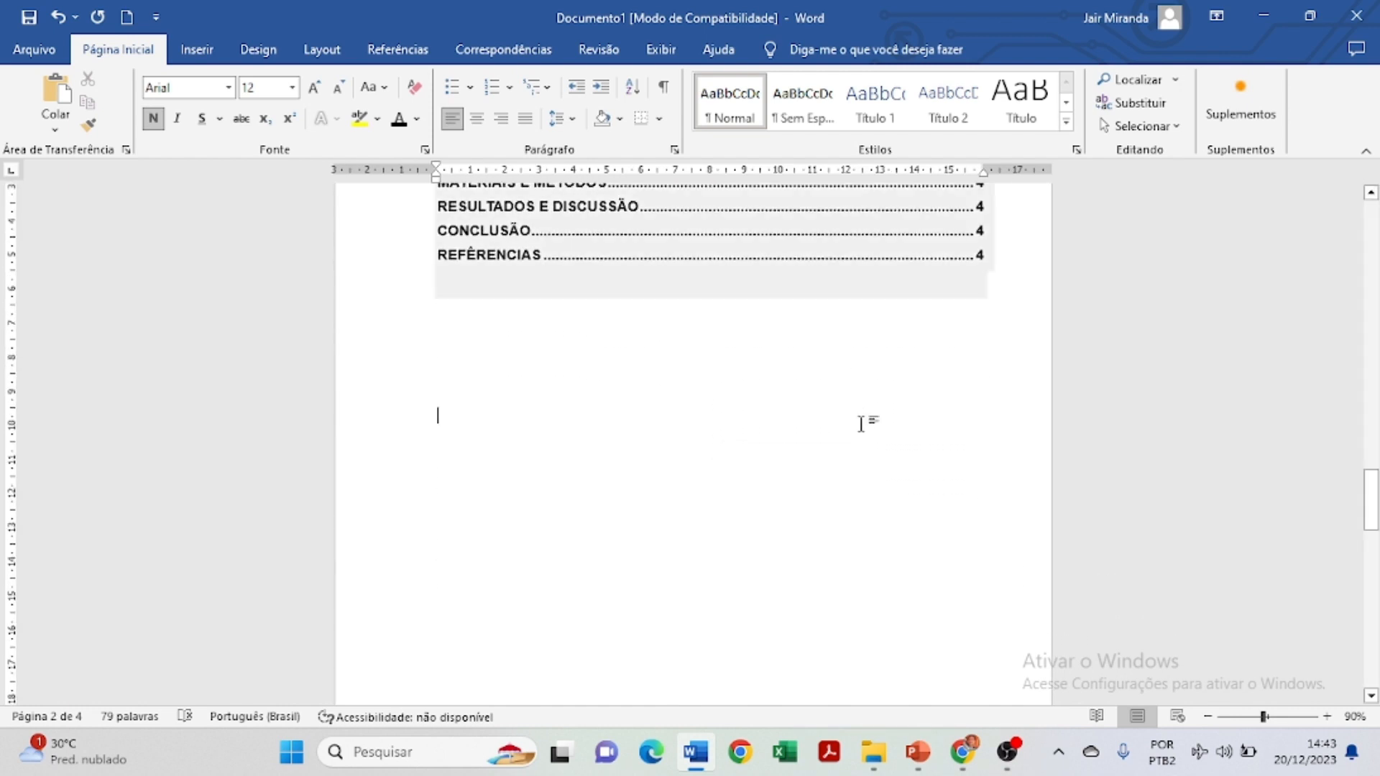
{"action": "scroll", "coordinate": [862, 424], "scroll_direction": "down", "scroll_amount": 5}
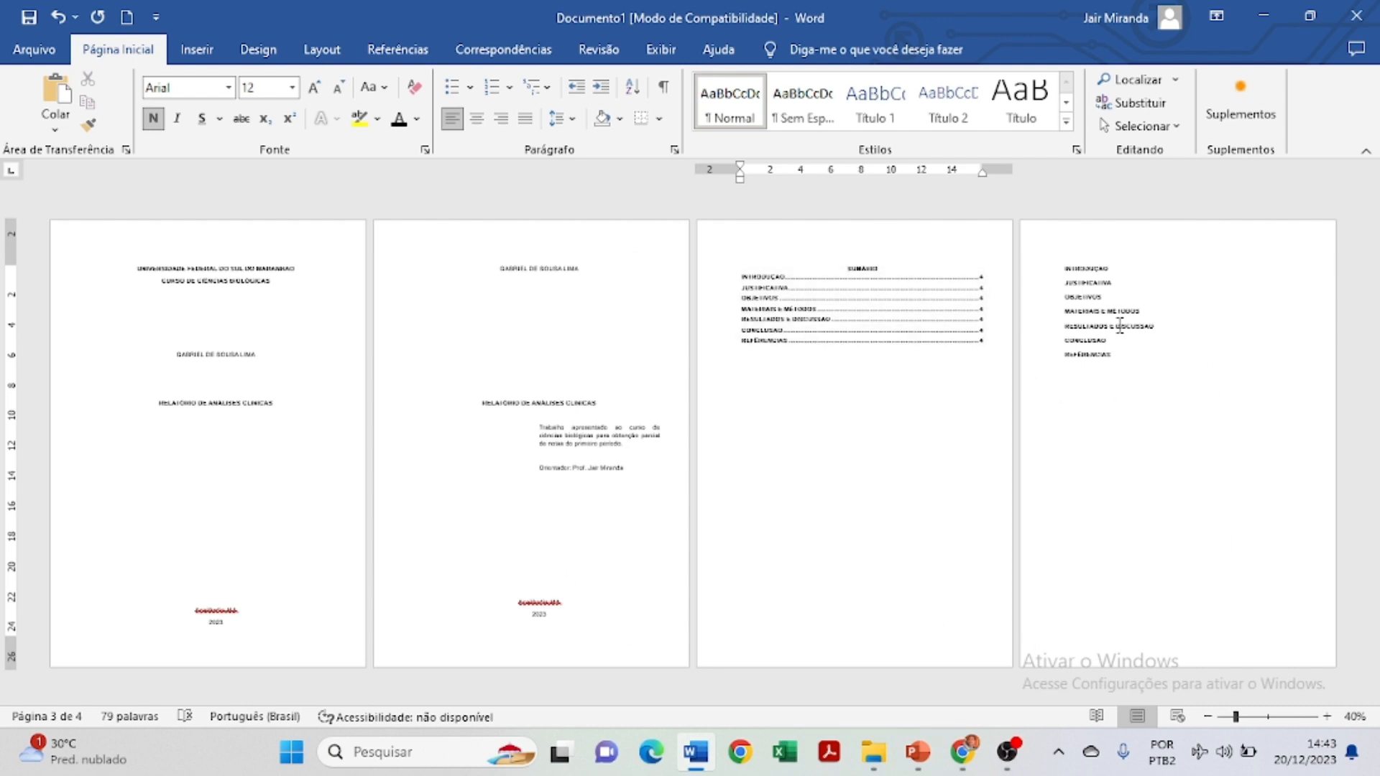
{"action": "left_click", "coordinate": [251, 374]}
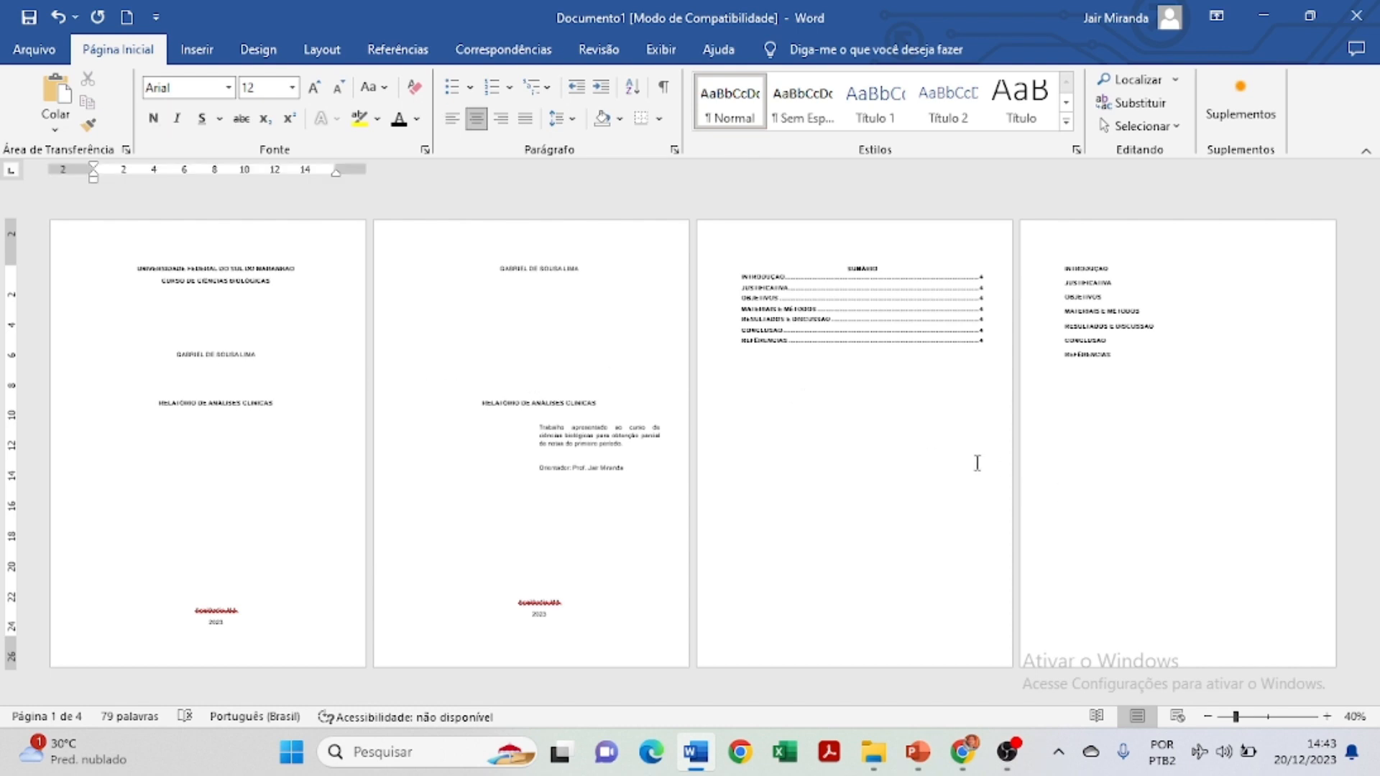
{"action": "left_click", "coordinate": [978, 353]}
{"action": "scroll", "coordinate": [978, 354], "scroll_direction": "up", "scroll_amount": 6, "text": "ctrl"}
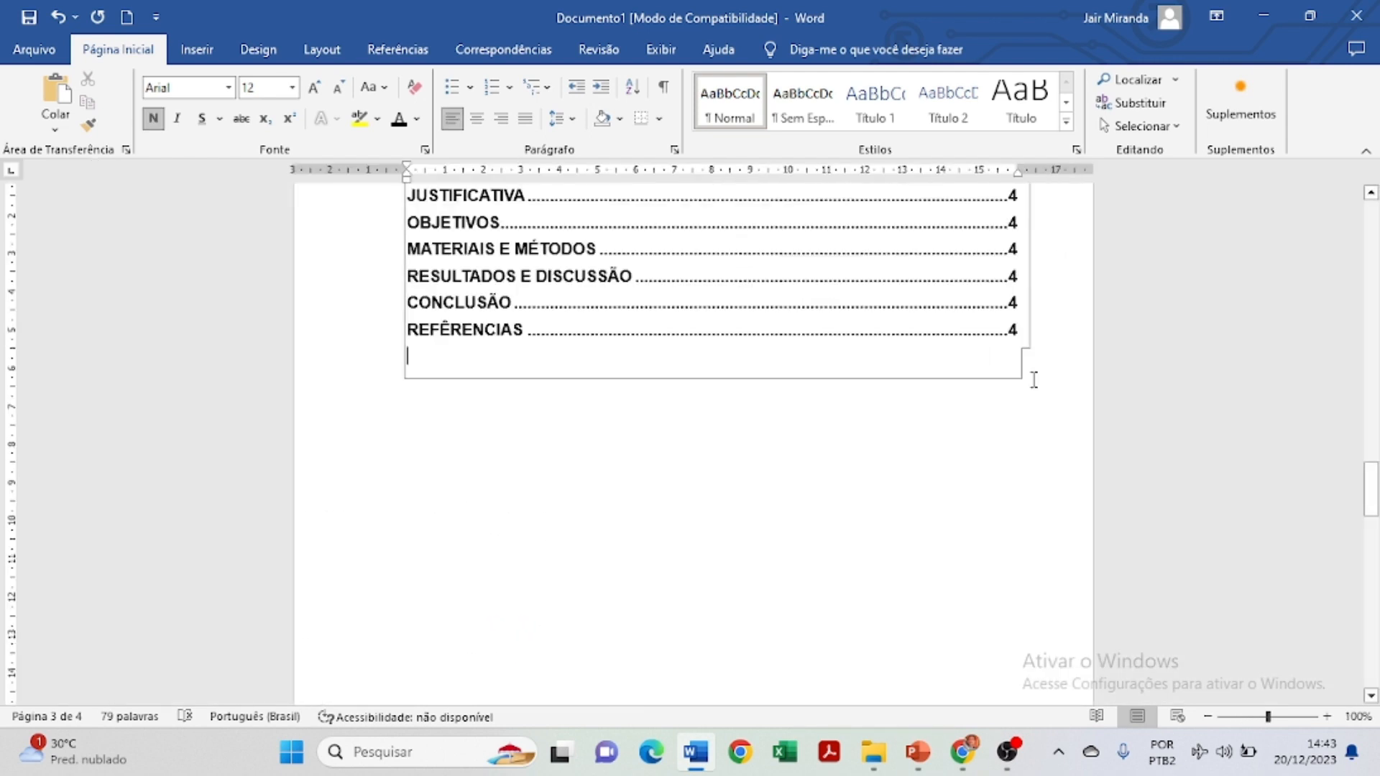
{"action": "scroll", "coordinate": [1035, 379], "scroll_direction": "up", "scroll_amount": 3}
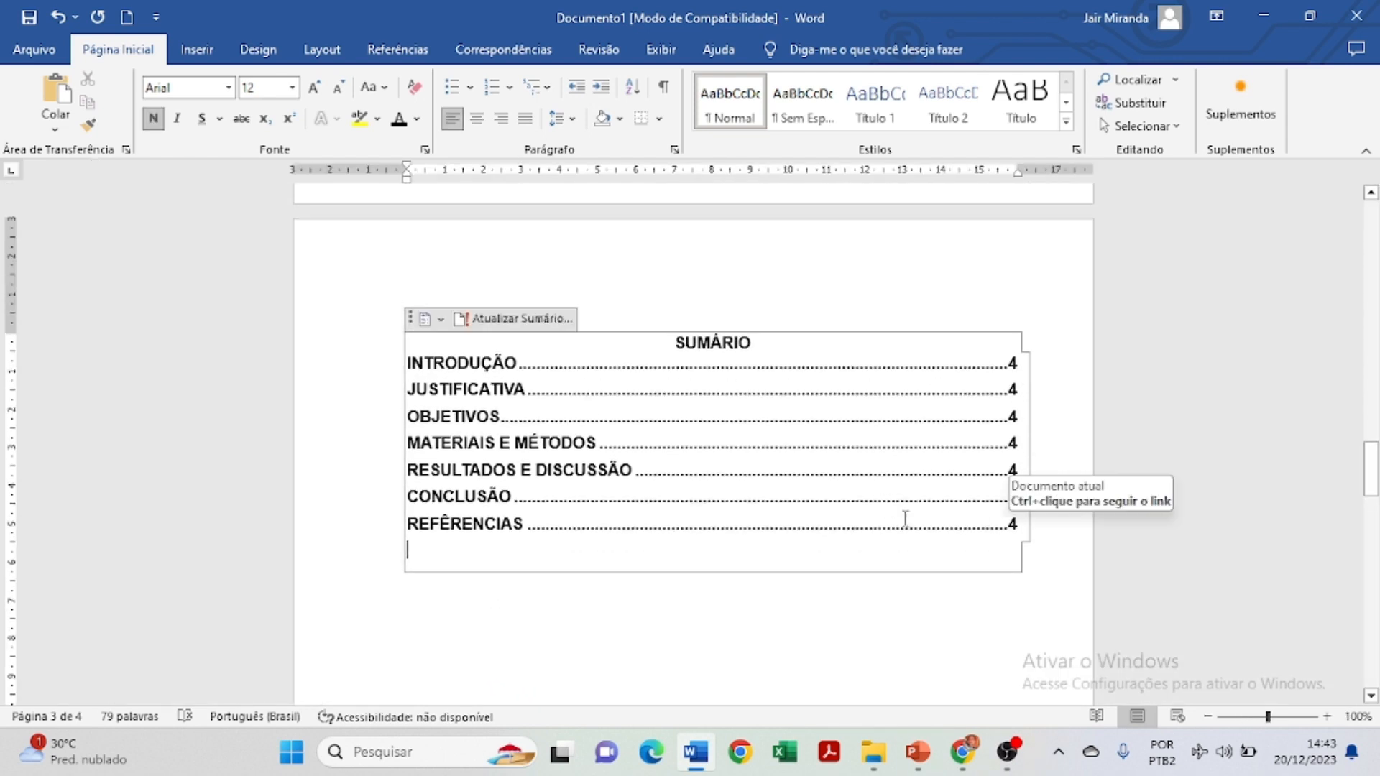
{"action": "scroll", "coordinate": [926, 535], "scroll_direction": "down", "scroll_amount": 6}
{"action": "scroll", "coordinate": [926, 536], "scroll_direction": "down", "scroll_amount": 5}
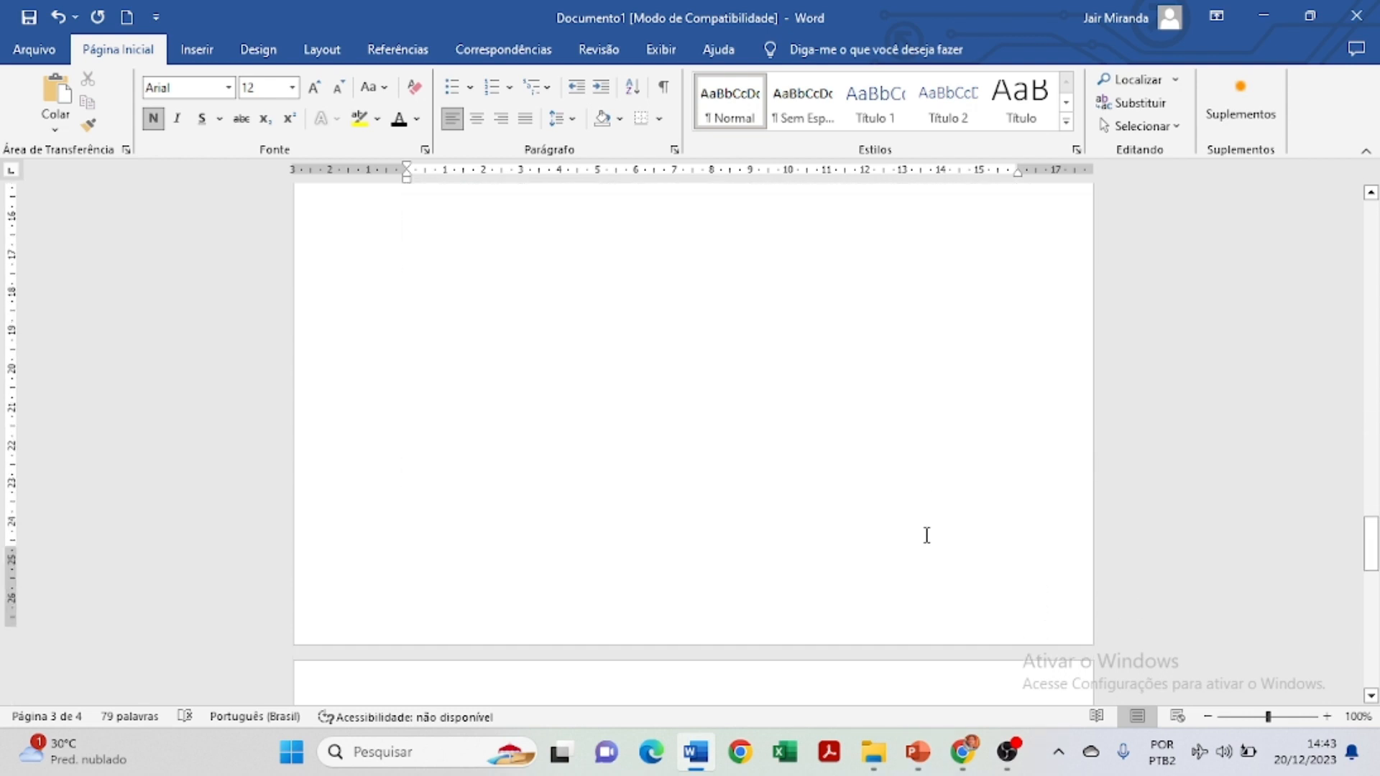
Select the empty paragraph below the contents and undo the last change.
{"action": "triple_click", "coordinate": [401, 423]}
{"action": "triple_click", "coordinate": [400, 423]}
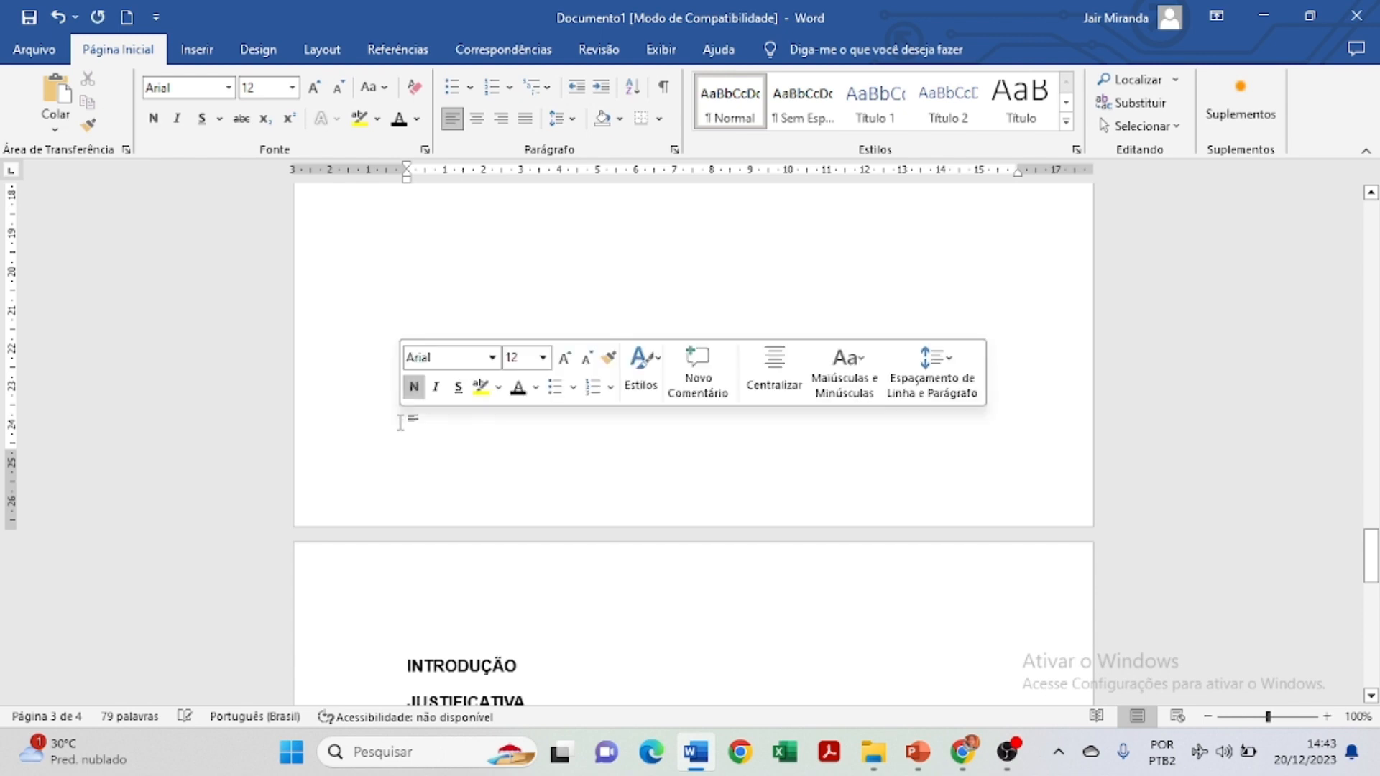
{"action": "key", "text": "ctrl+z"}
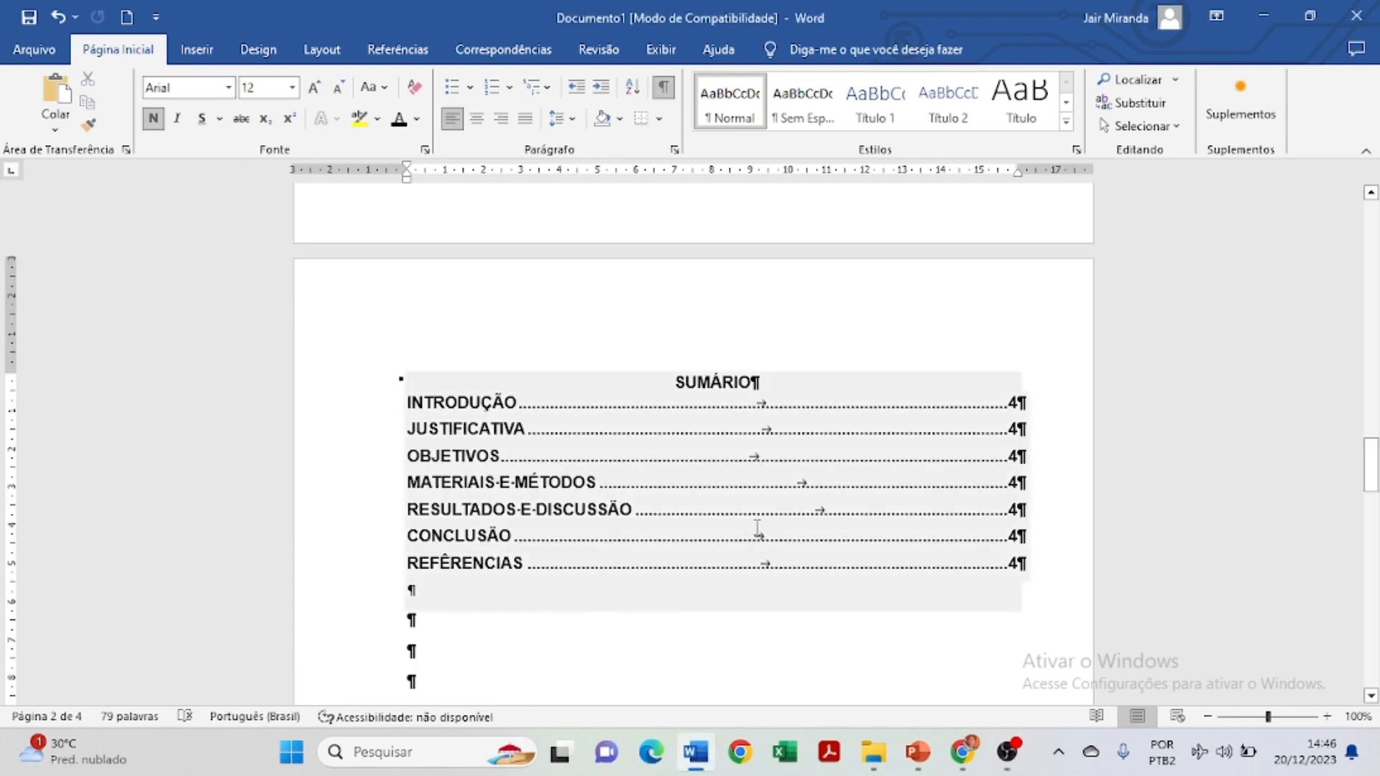
Hide the formatting marks, then bring up the Inserir options.
{"action": "scroll", "coordinate": [826, 625], "scroll_direction": "up", "scroll_amount": 3}
{"action": "scroll", "coordinate": [836, 642], "scroll_direction": "down", "scroll_amount": 18}
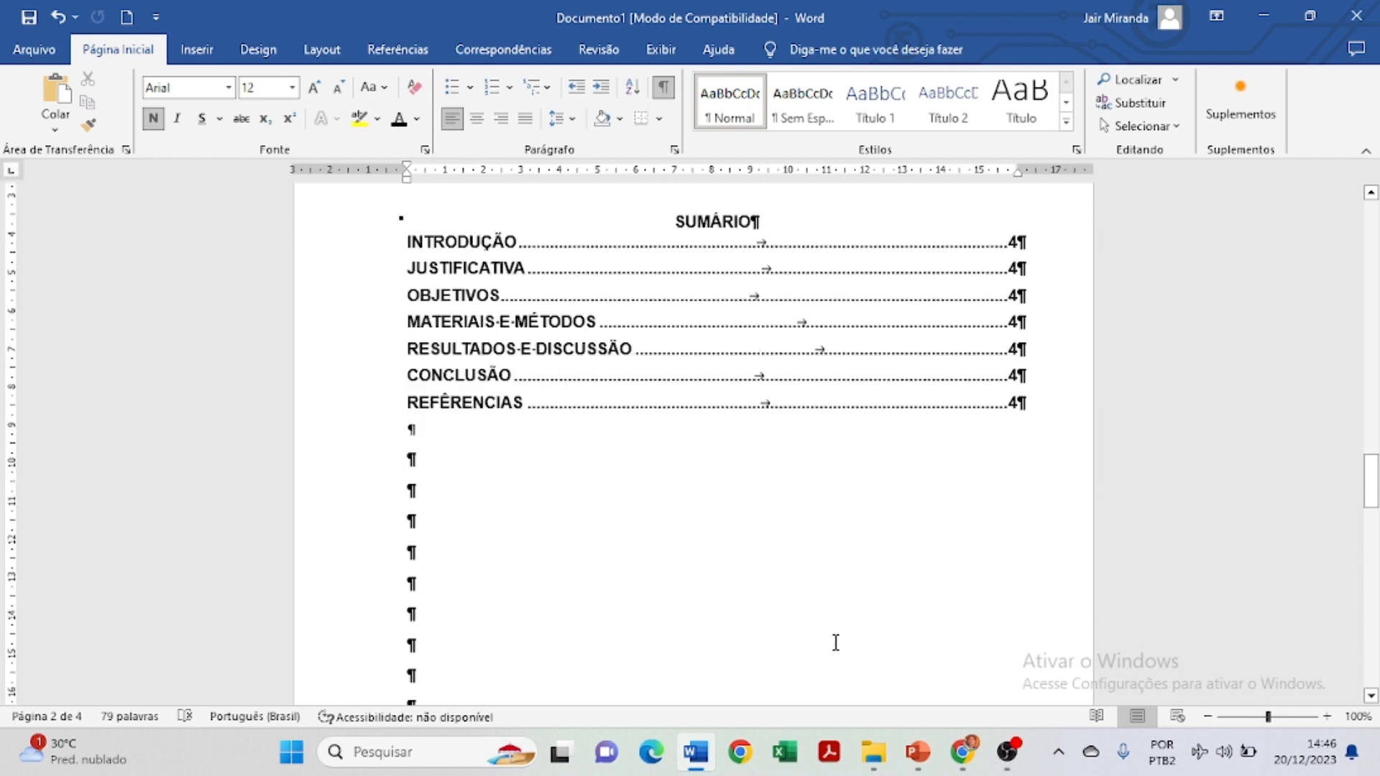
{"action": "scroll", "coordinate": [840, 674], "scroll_direction": "up", "scroll_amount": 15}
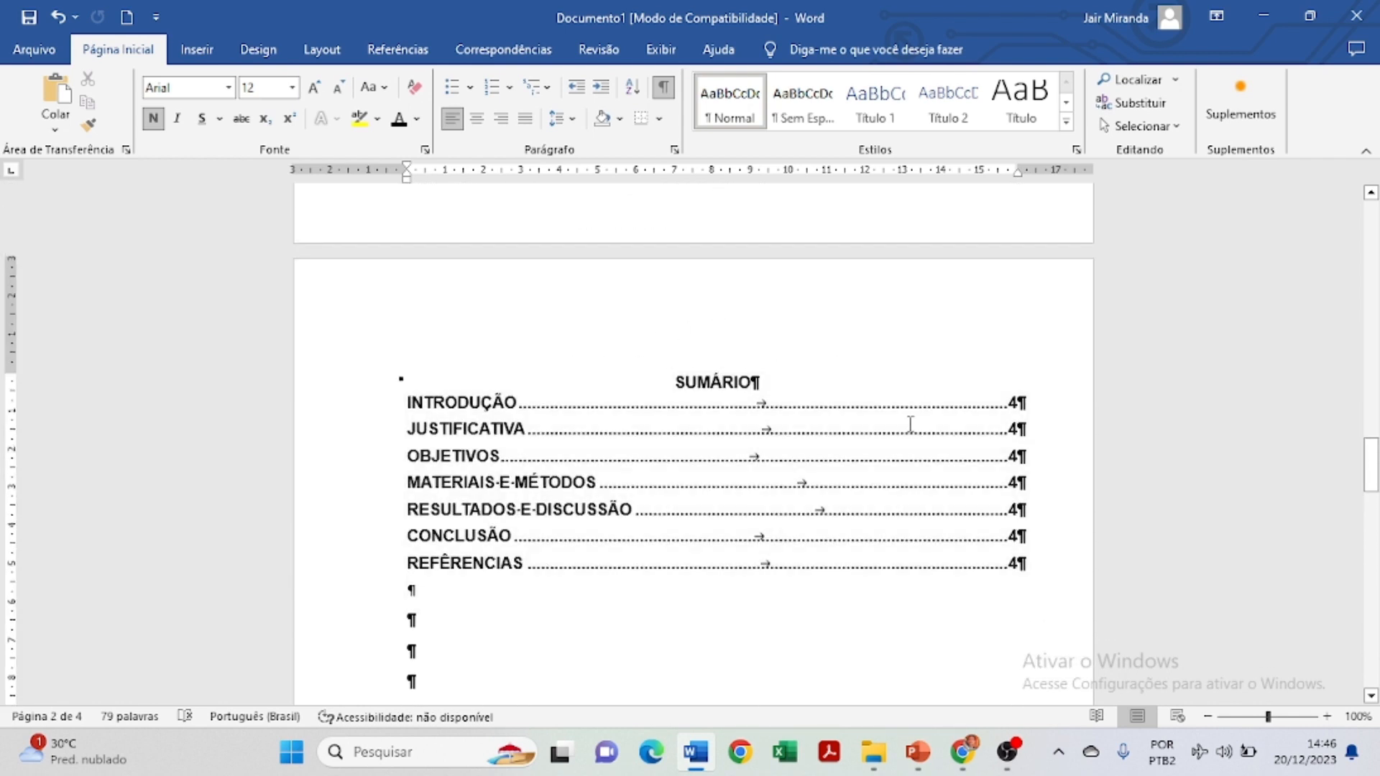
{"action": "scroll", "coordinate": [910, 446], "scroll_direction": "up", "scroll_amount": 15}
{"action": "scroll", "coordinate": [910, 449], "scroll_direction": "down", "scroll_amount": 5}
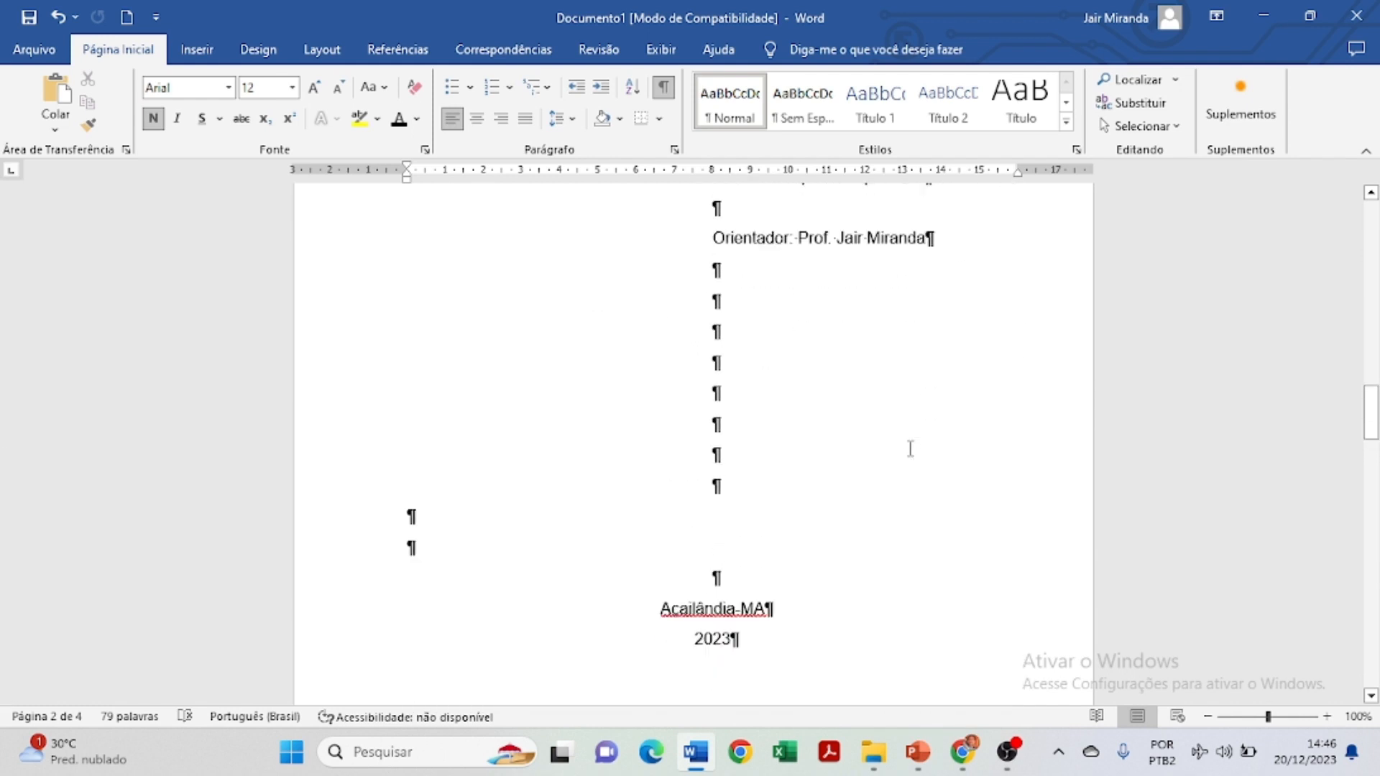
{"action": "scroll", "coordinate": [910, 448], "scroll_direction": "down", "scroll_amount": 12}
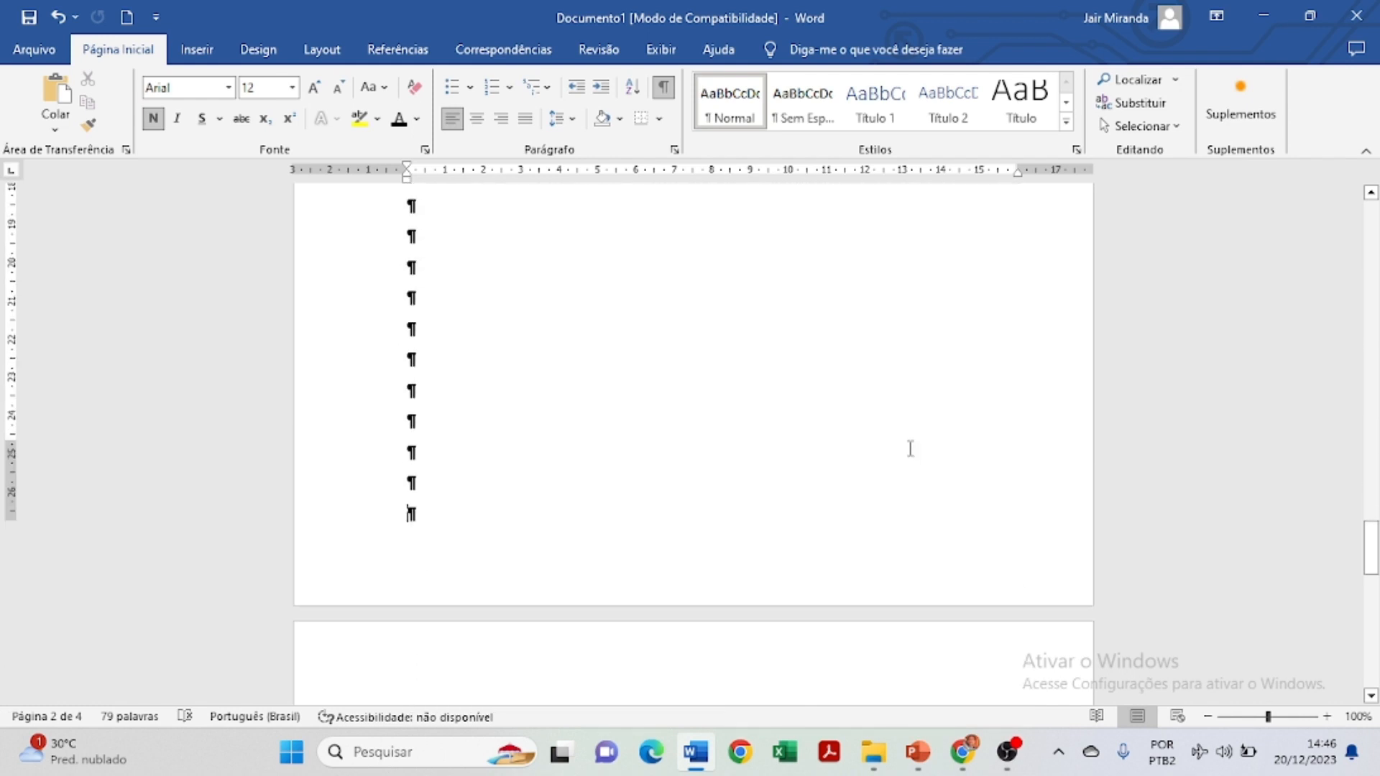
{"action": "scroll", "coordinate": [793, 433], "scroll_direction": "down", "scroll_amount": 2}
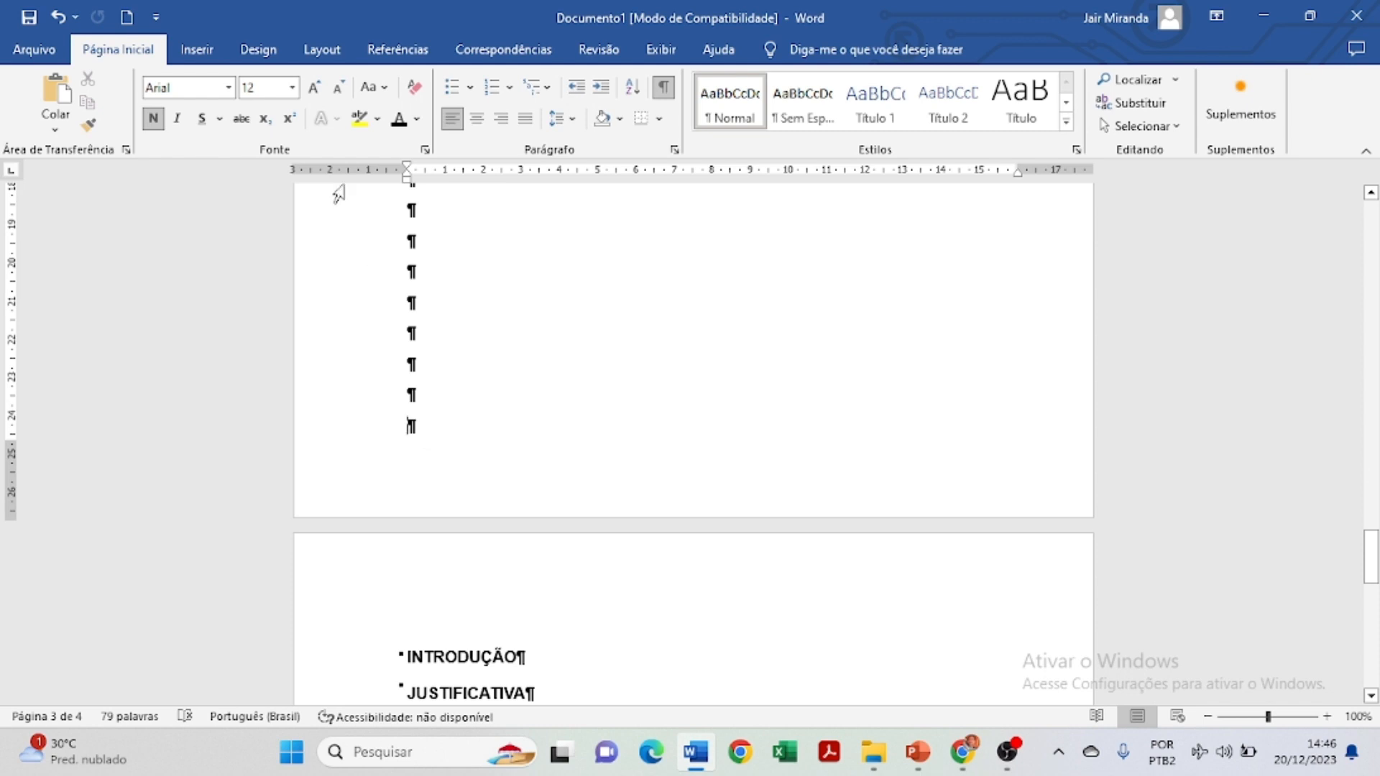
{"action": "left_click", "coordinate": [663, 87]}
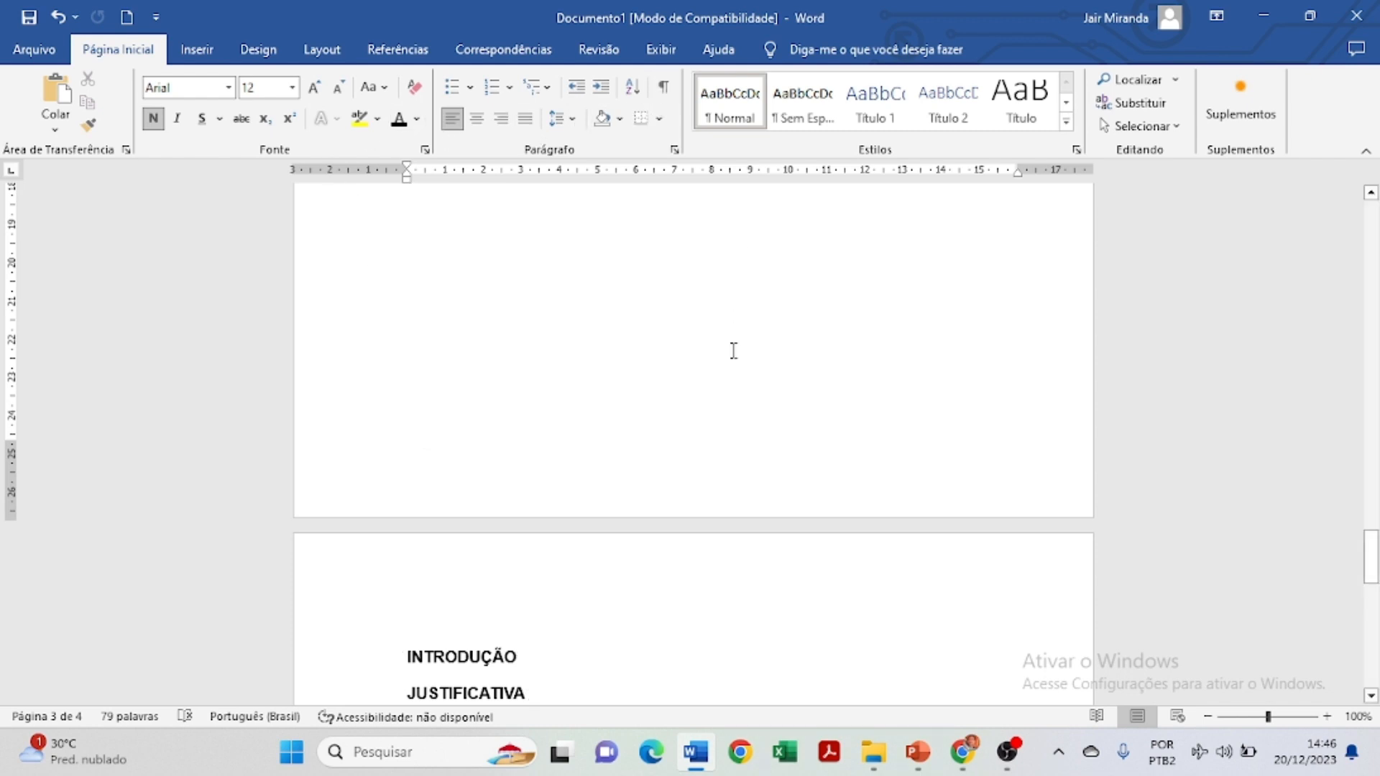
{"action": "left_click", "coordinate": [197, 48]}
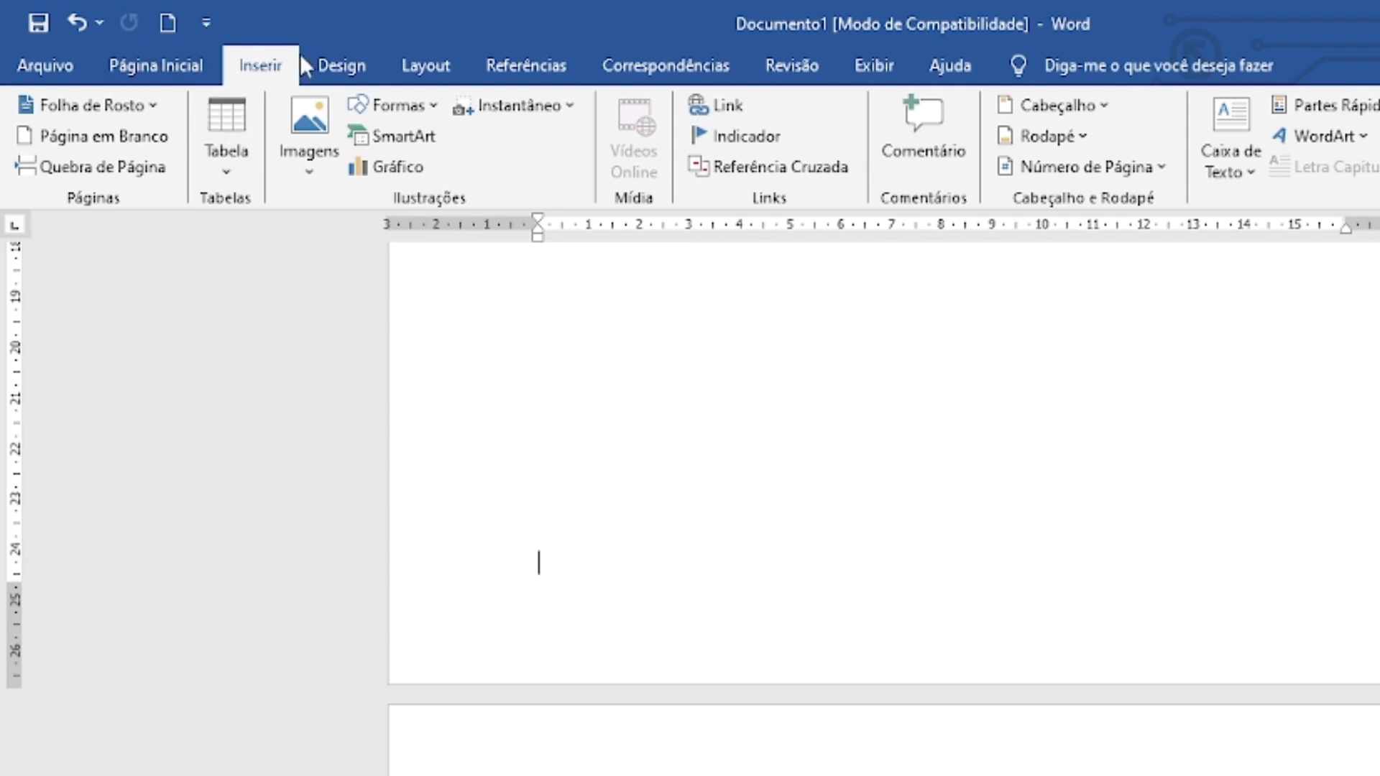
Insert a Número sem Formatação 3 page number at the top, review it, then undo it.
{"action": "mouse_move", "coordinate": [1080, 196]}
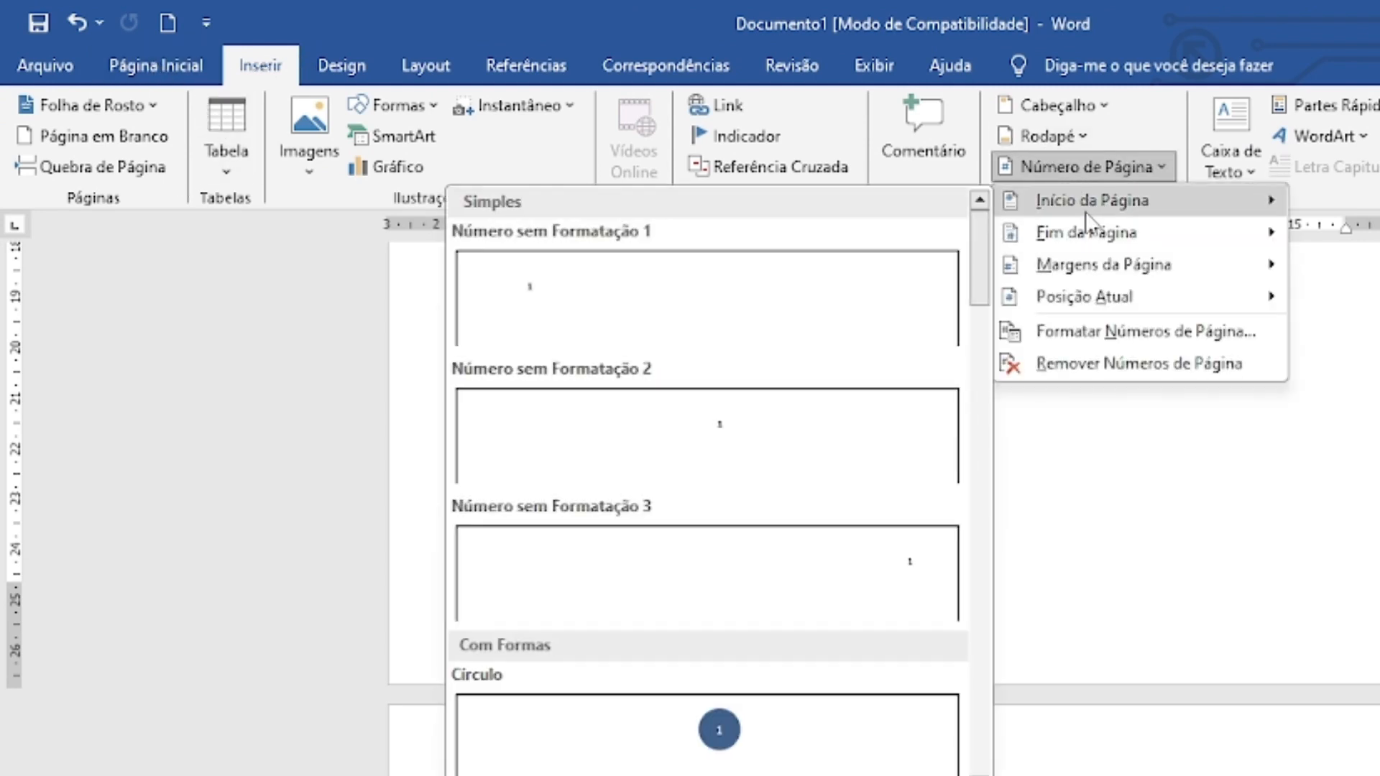
{"action": "left_click", "coordinate": [885, 555]}
{"action": "scroll", "coordinate": [1261, 633], "scroll_direction": "up", "scroll_amount": 15}
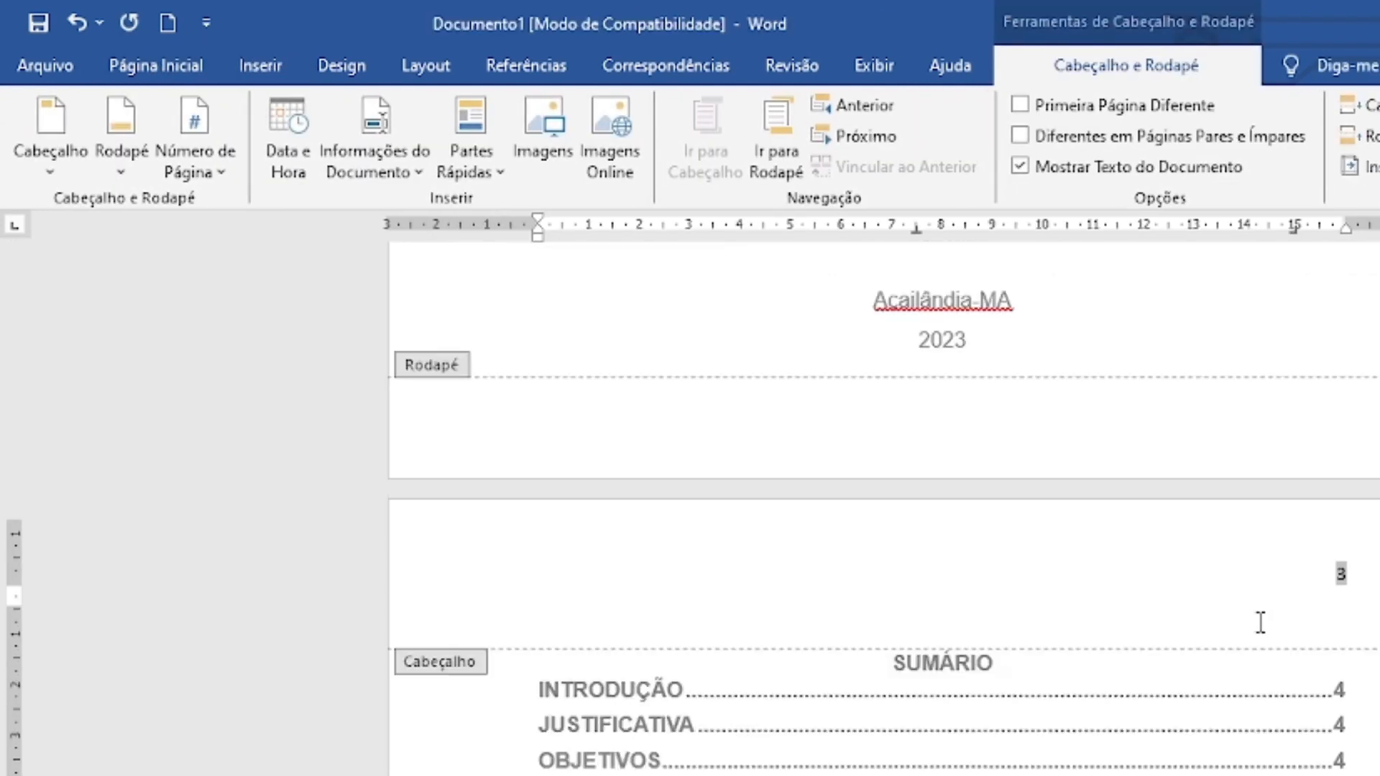
{"action": "scroll", "coordinate": [1259, 626], "scroll_direction": "up", "scroll_amount": 9}
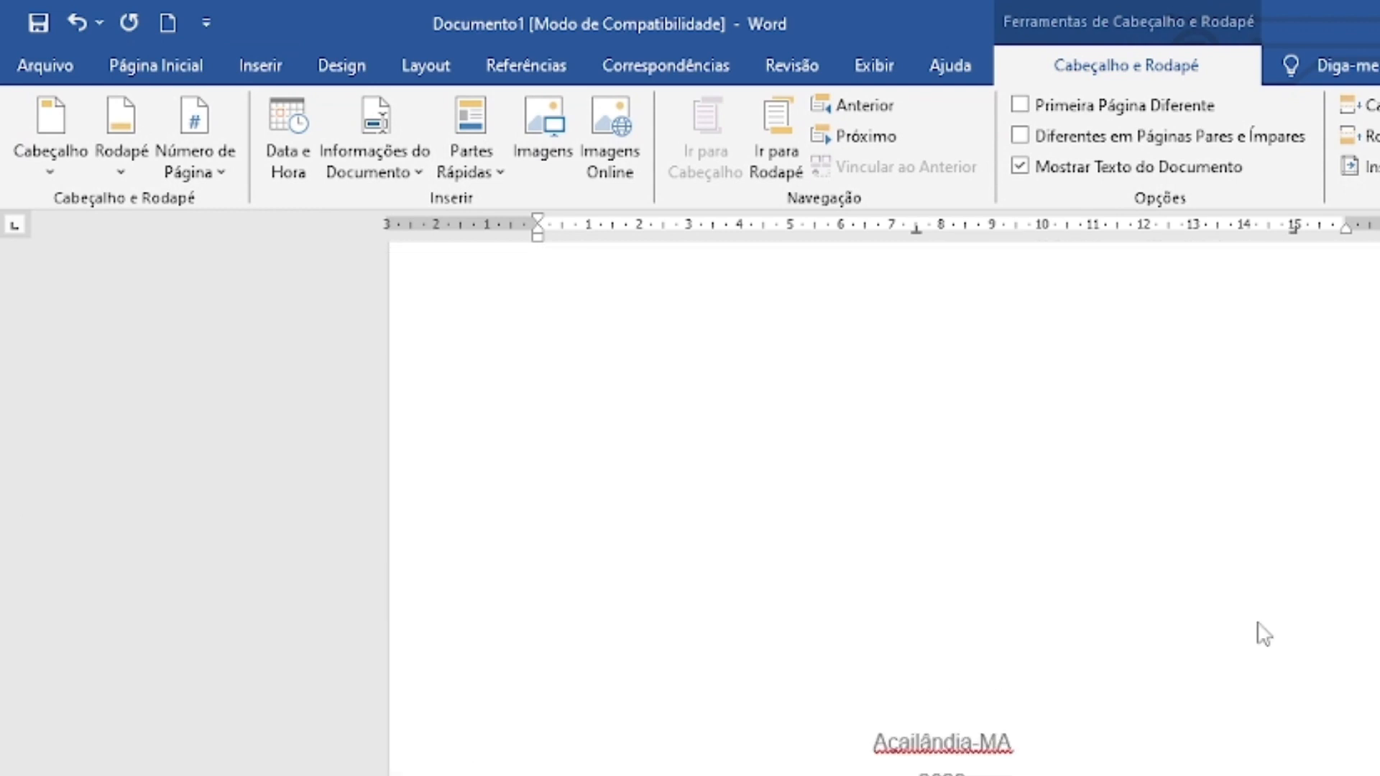
{"action": "scroll", "coordinate": [1259, 626], "scroll_direction": "down", "scroll_amount": 9}
{"action": "scroll", "coordinate": [1259, 627], "scroll_direction": "up", "scroll_amount": 9}
{"action": "scroll", "coordinate": [1261, 632], "scroll_direction": "down", "scroll_amount": 15}
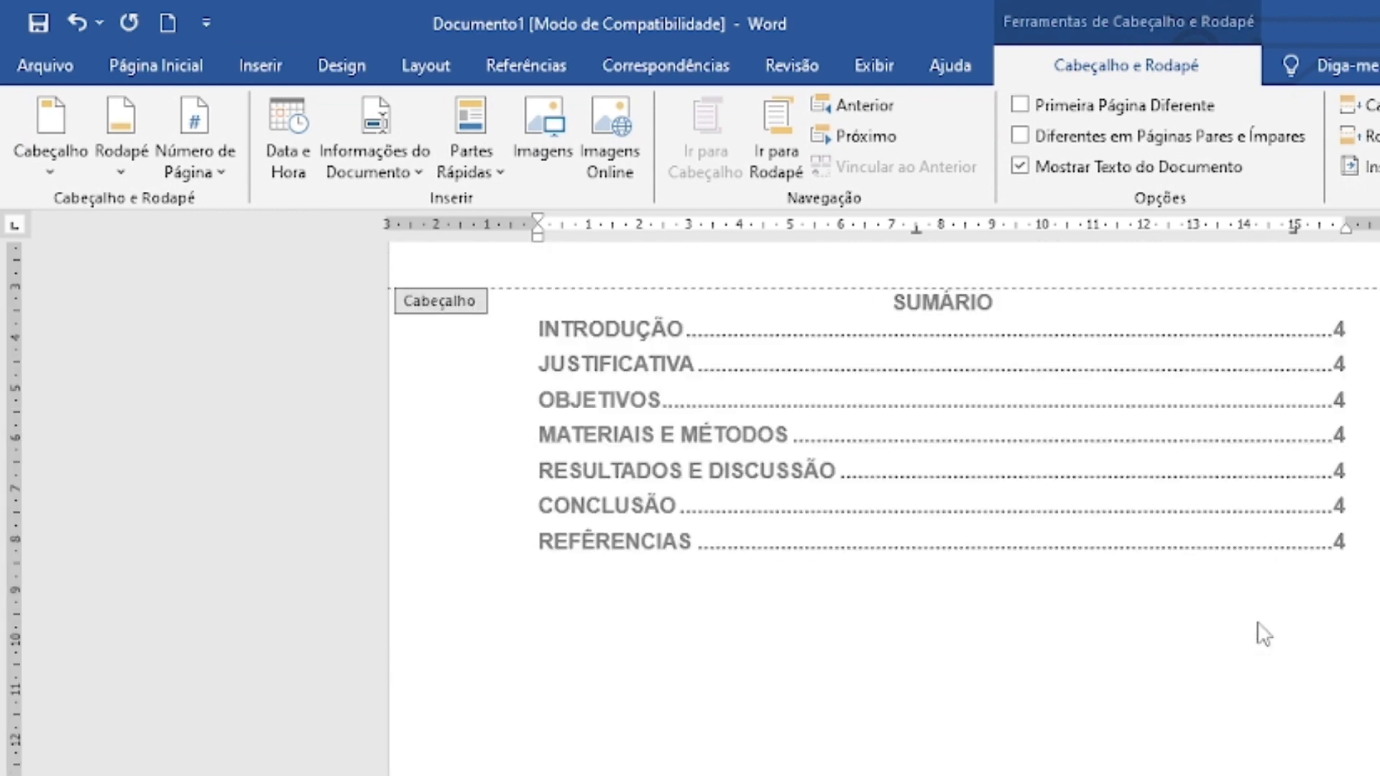
{"action": "scroll", "coordinate": [1261, 633], "scroll_direction": "up", "scroll_amount": 5}
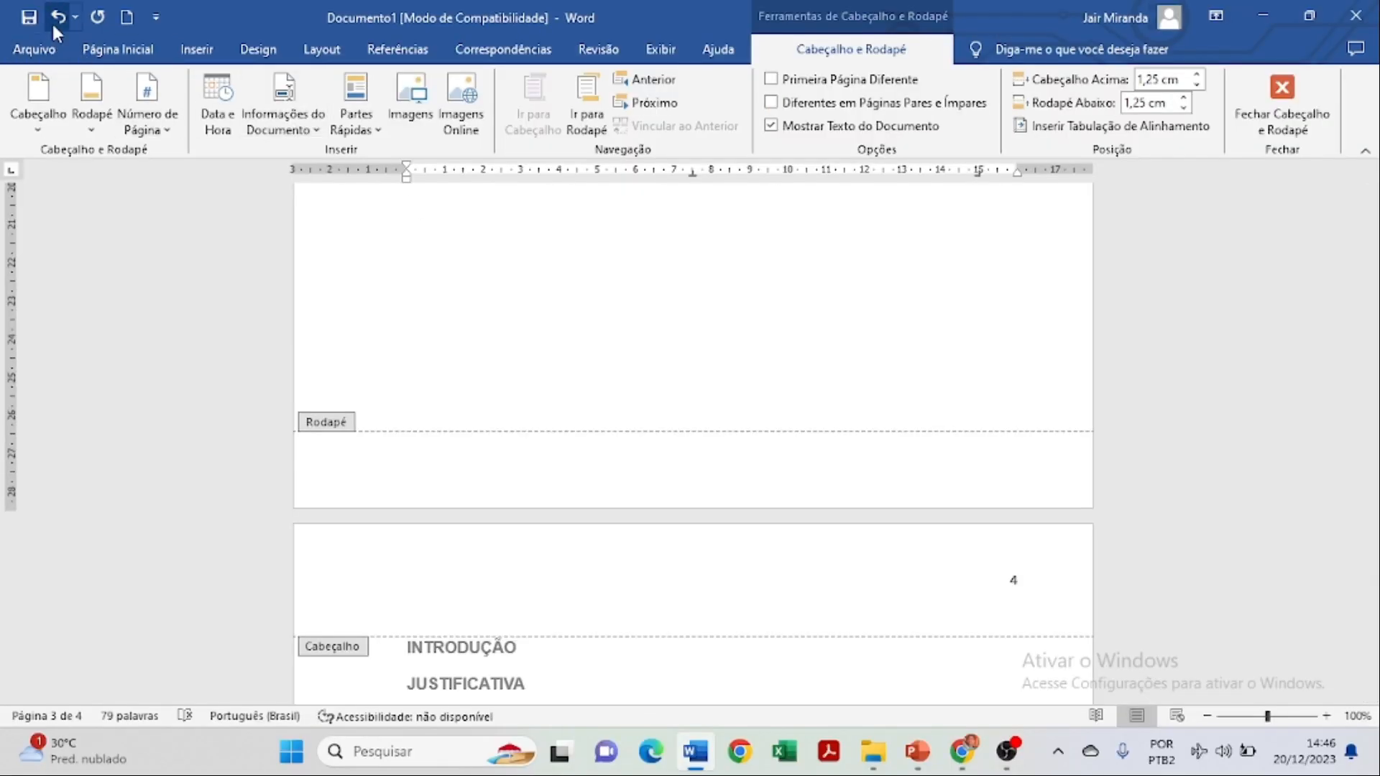
{"action": "left_click", "coordinate": [56, 19]}
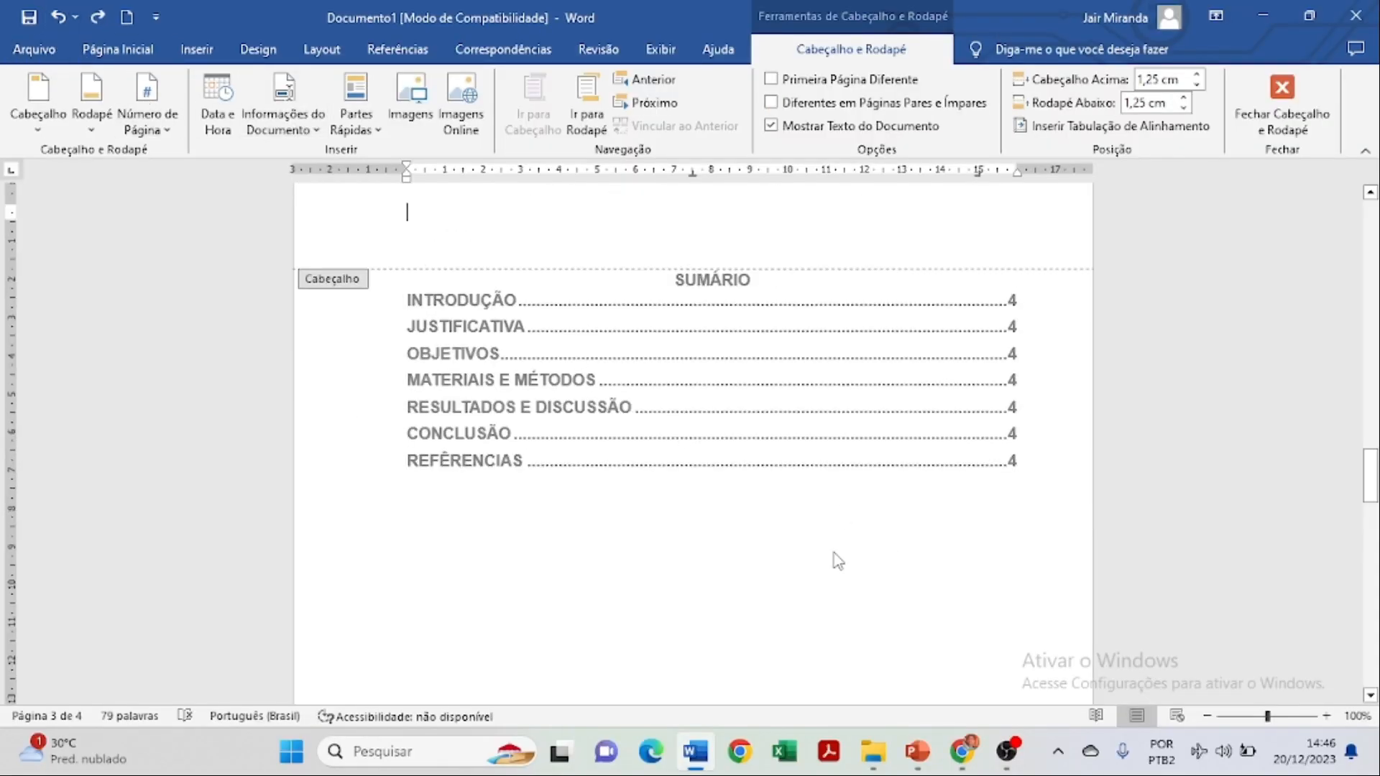
Close the header, show formatting marks again, and put the cursor below the contents.
{"action": "double_click", "coordinate": [802, 578]}
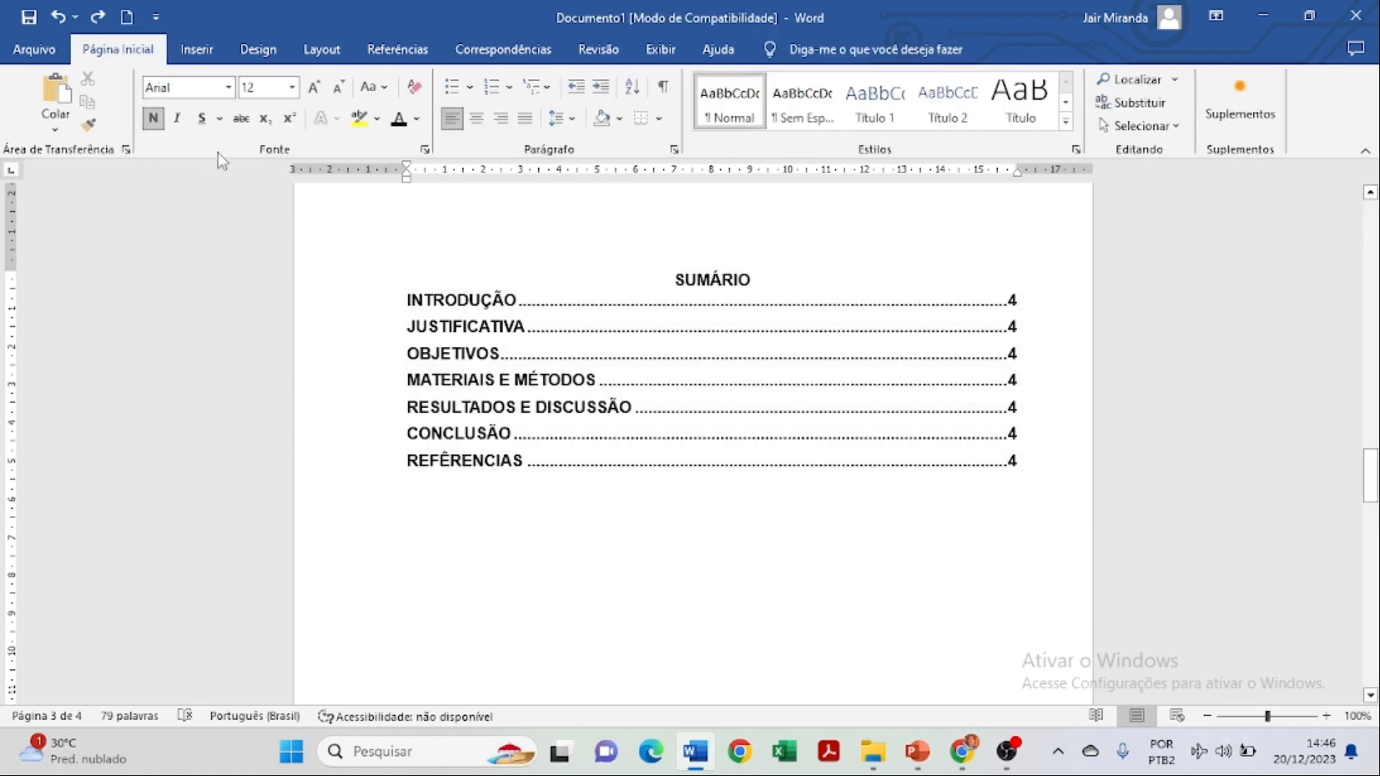
{"action": "left_click", "coordinate": [669, 90]}
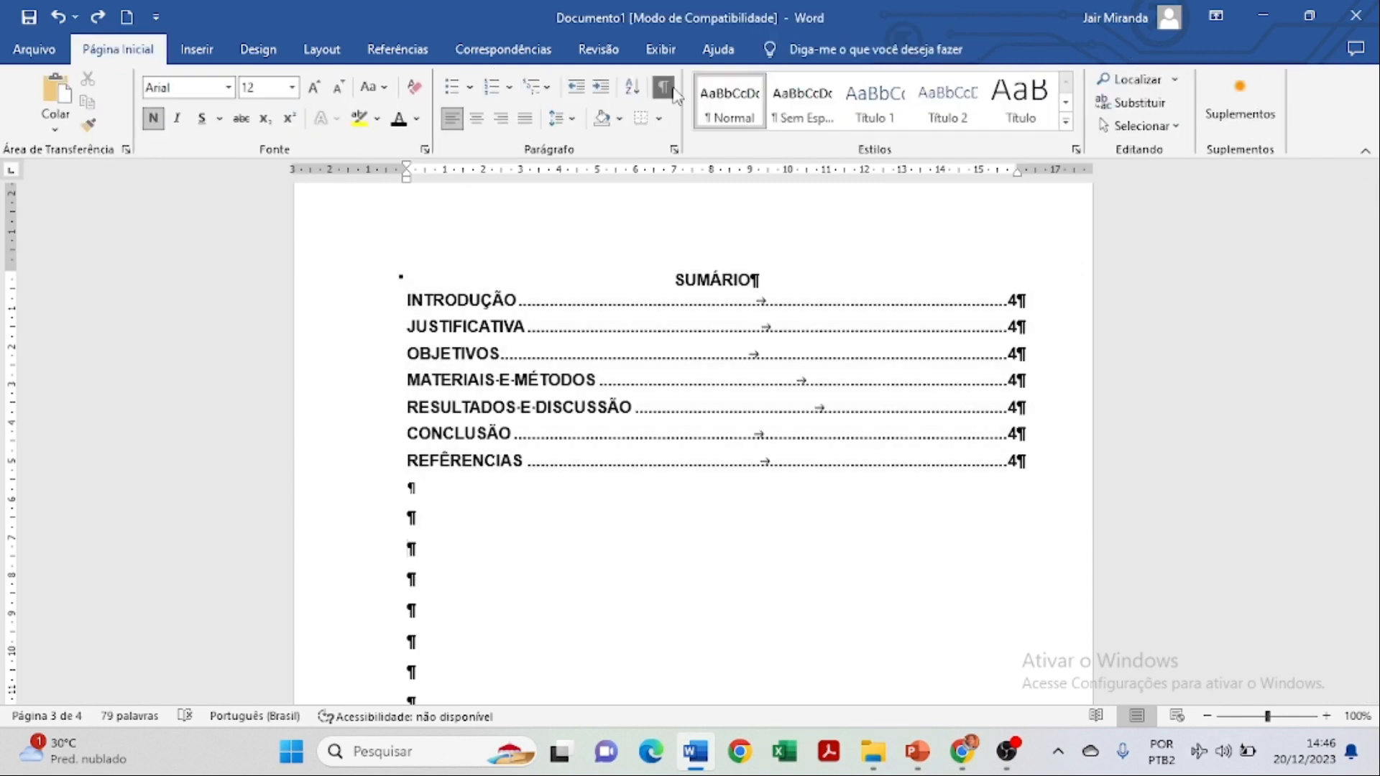
{"action": "left_click", "coordinate": [749, 508]}
{"action": "scroll", "coordinate": [748, 510], "scroll_direction": "down", "scroll_amount": 4}
{"action": "scroll", "coordinate": [748, 512], "scroll_direction": "down", "scroll_amount": 6}
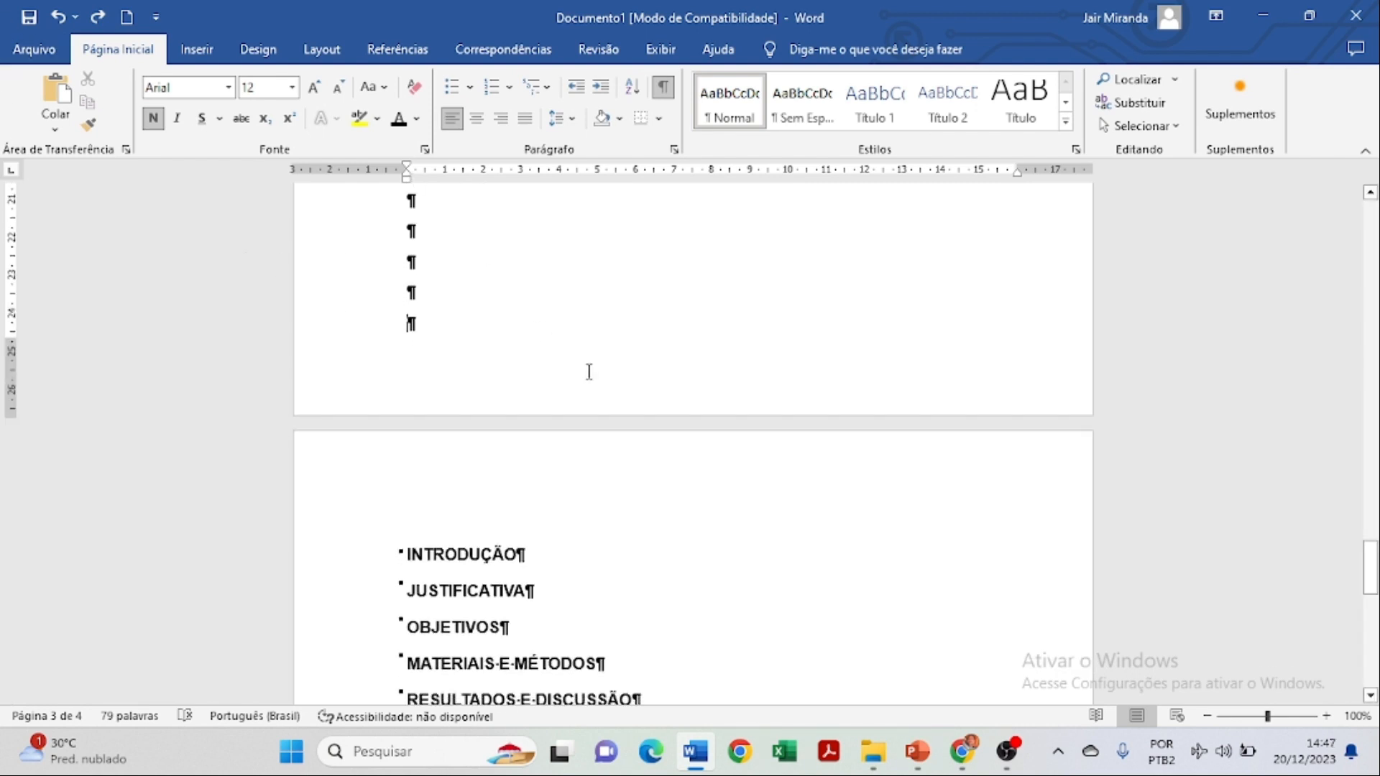
Insert a Próxima Página section break after the SUMÁRIO page.
{"action": "left_click", "coordinate": [322, 49]}
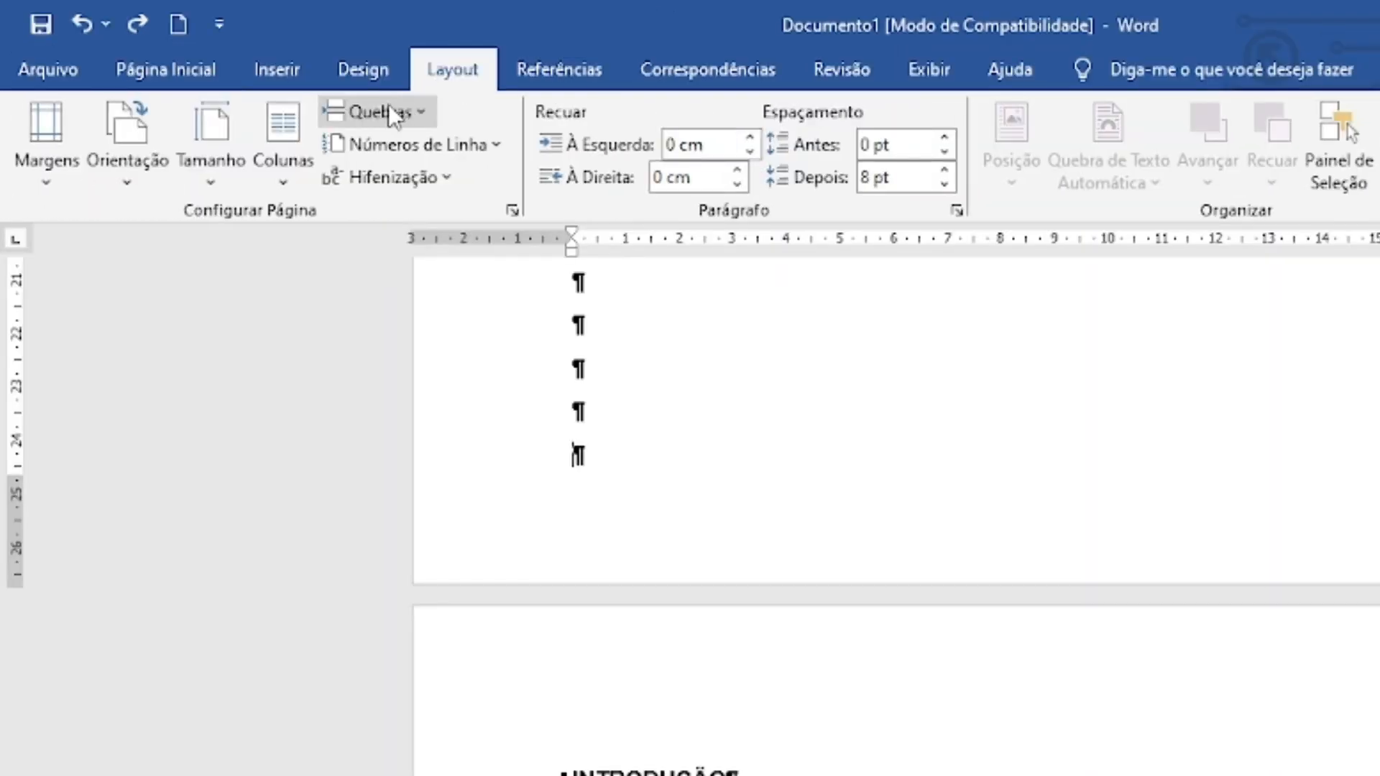
{"action": "left_click", "coordinate": [392, 113]}
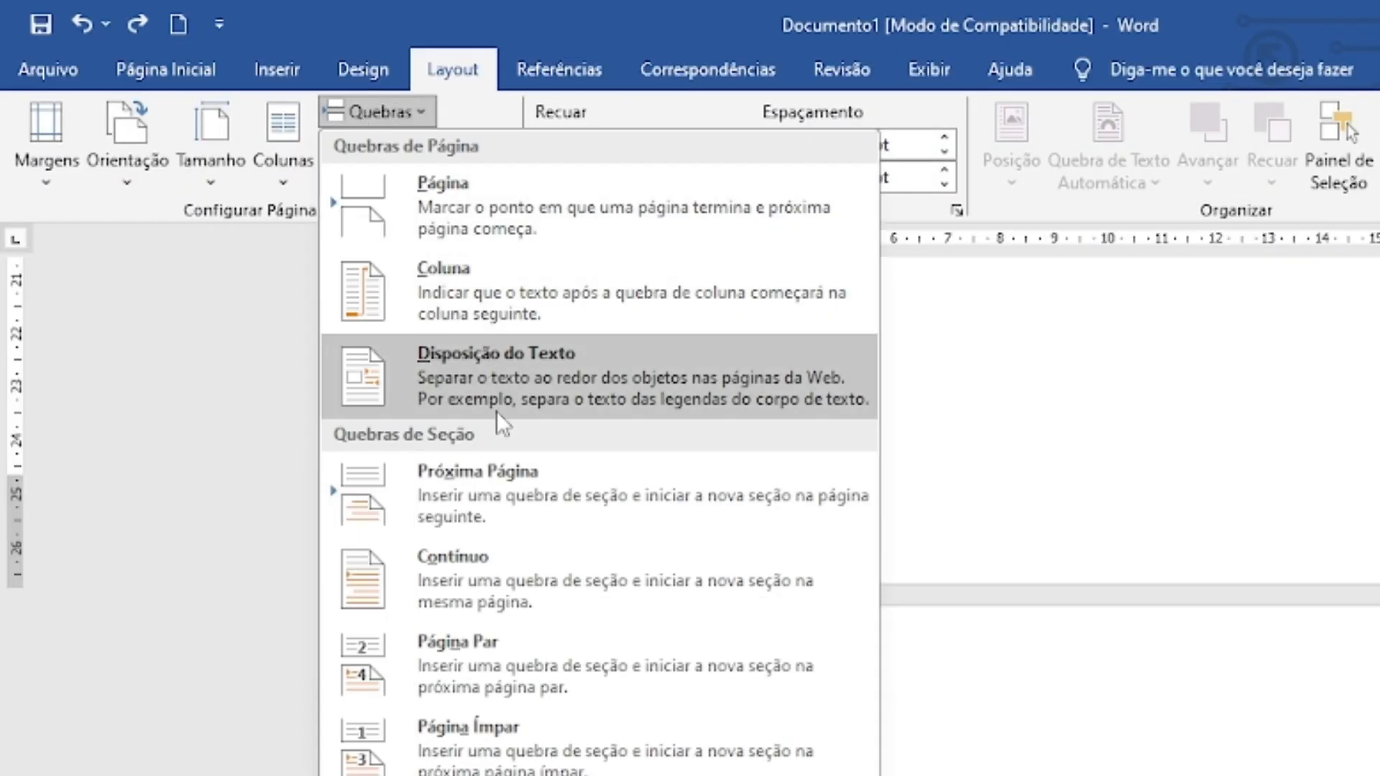
{"action": "left_click", "coordinate": [498, 482]}
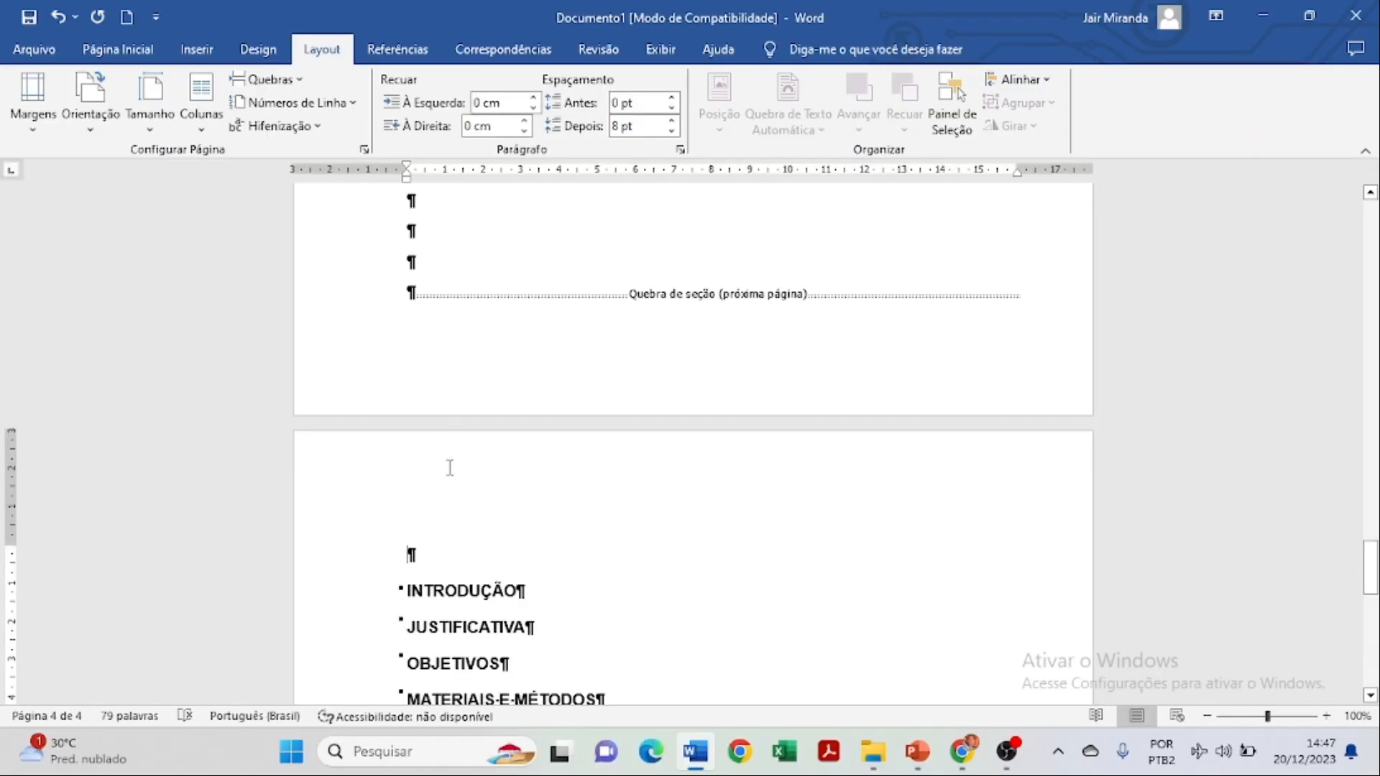
Open the page 4 header and turn off Vincular ao Anterior for section 2.
{"action": "double_click", "coordinate": [450, 468]}
{"action": "scroll", "coordinate": [448, 432], "scroll_direction": "down", "scroll_amount": 1}
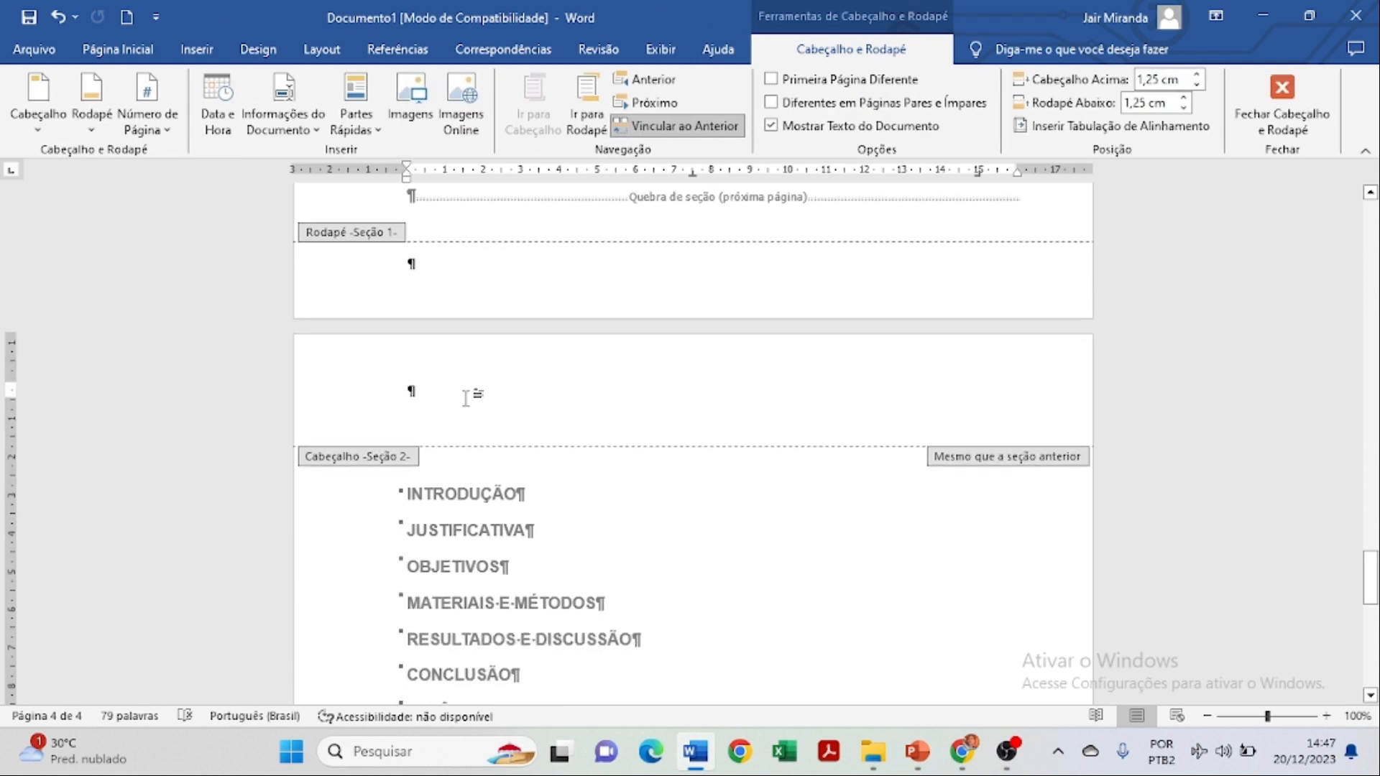
{"action": "scroll", "coordinate": [496, 397], "scroll_direction": "up", "scroll_amount": 1}
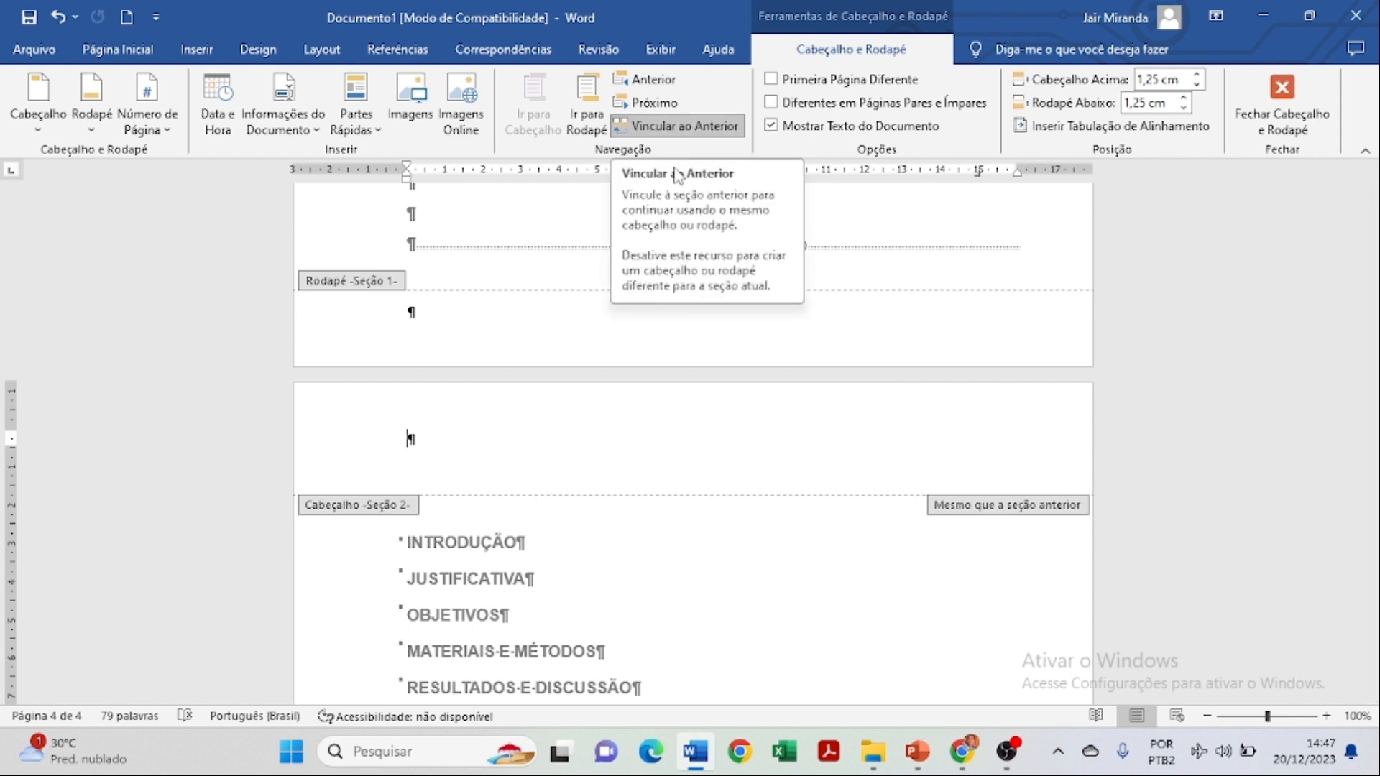
{"action": "left_click", "coordinate": [676, 127]}
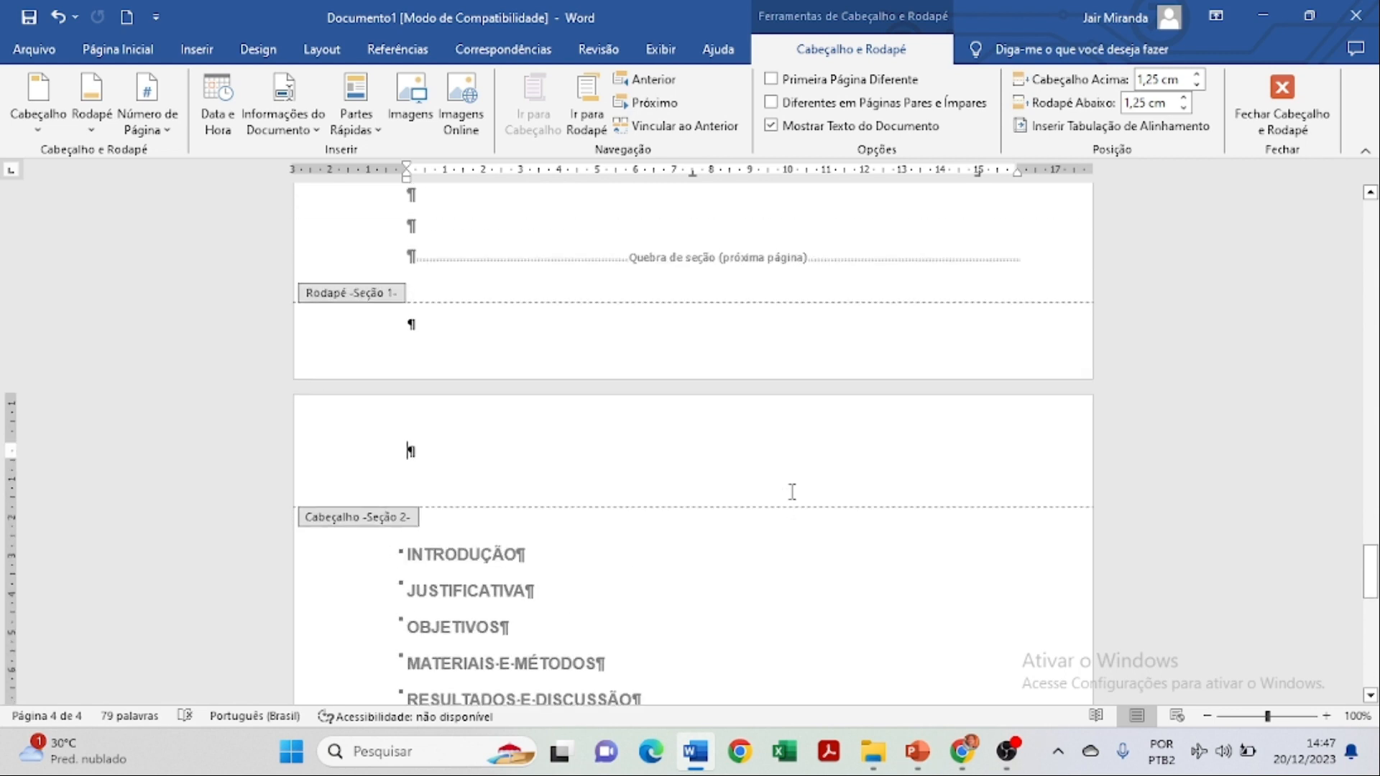
{"action": "scroll", "coordinate": [471, 450], "scroll_direction": "down", "scroll_amount": 1}
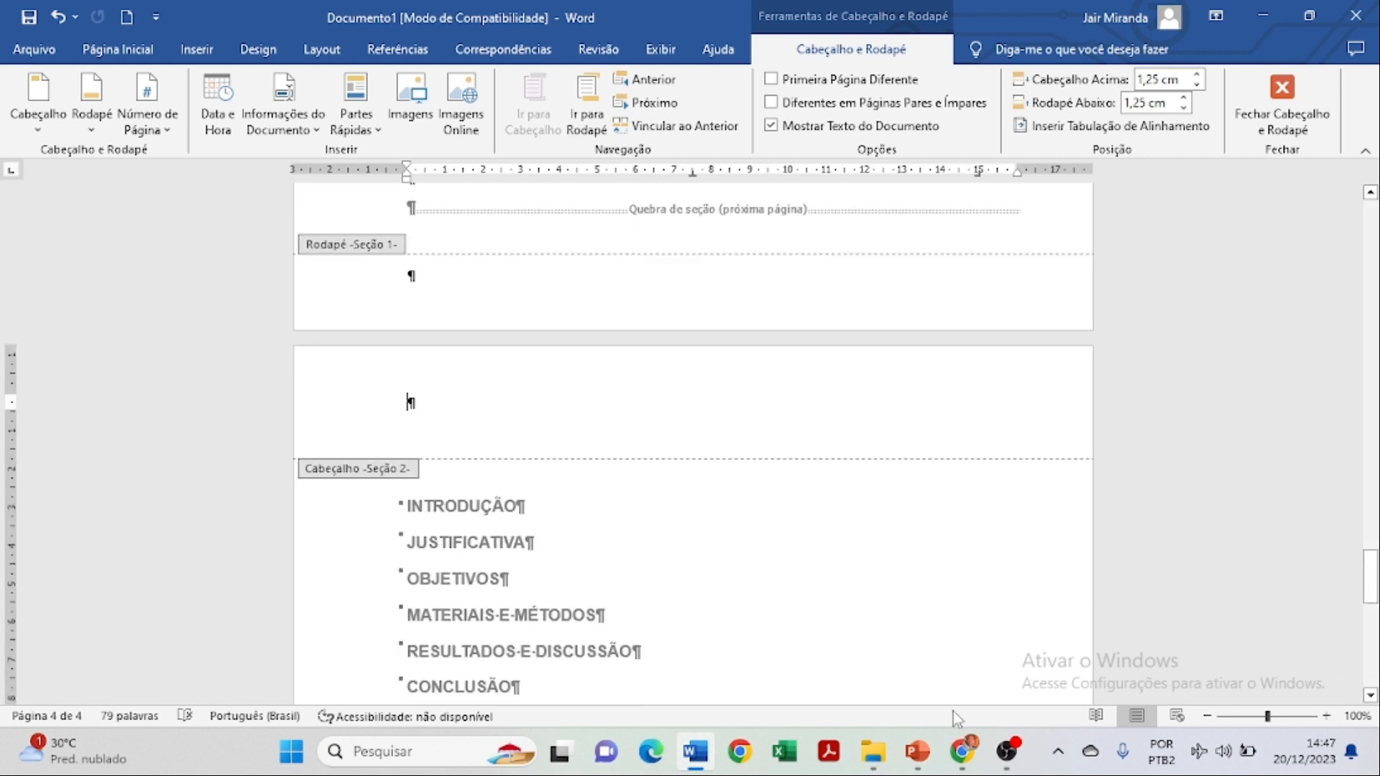
{"action": "scroll", "coordinate": [847, 484], "scroll_direction": "up", "scroll_amount": 3}
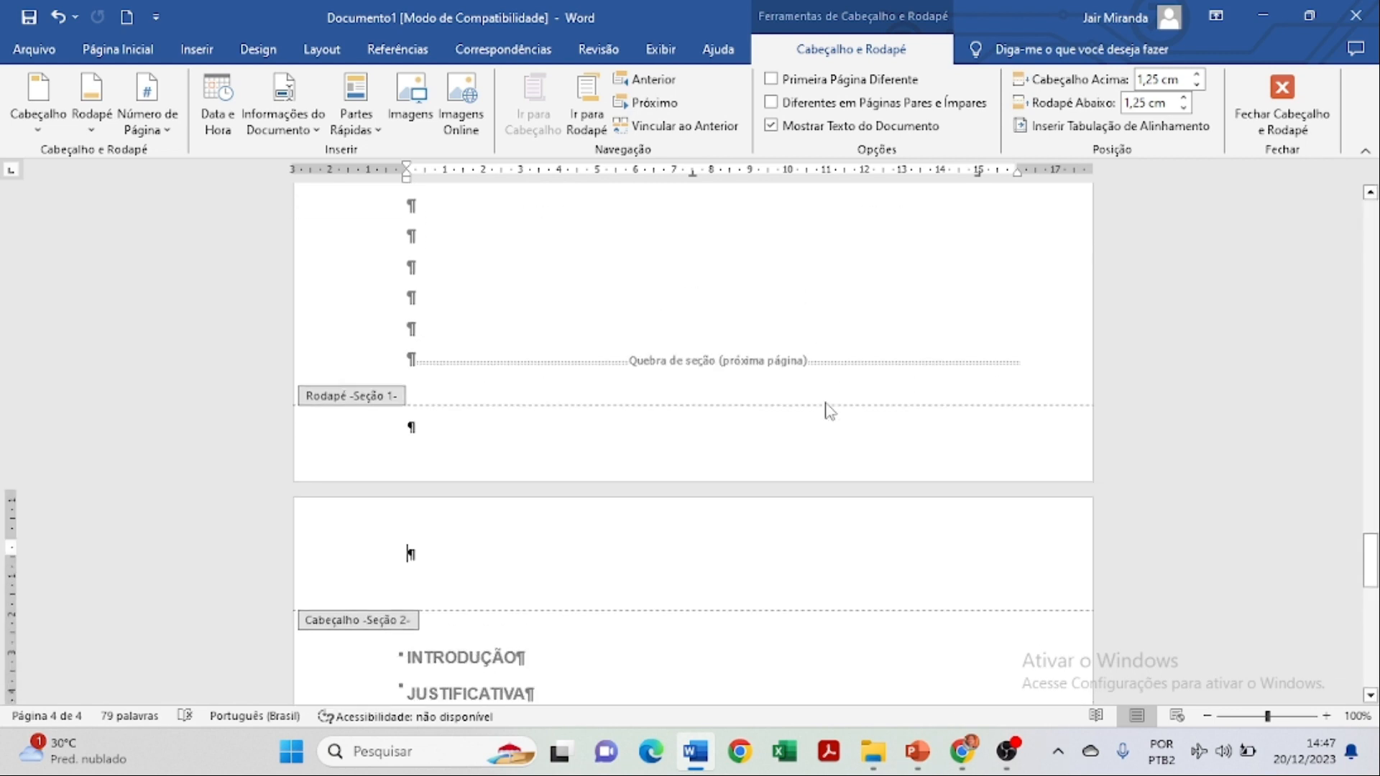
{"action": "scroll", "coordinate": [791, 409], "scroll_direction": "down", "scroll_amount": 2}
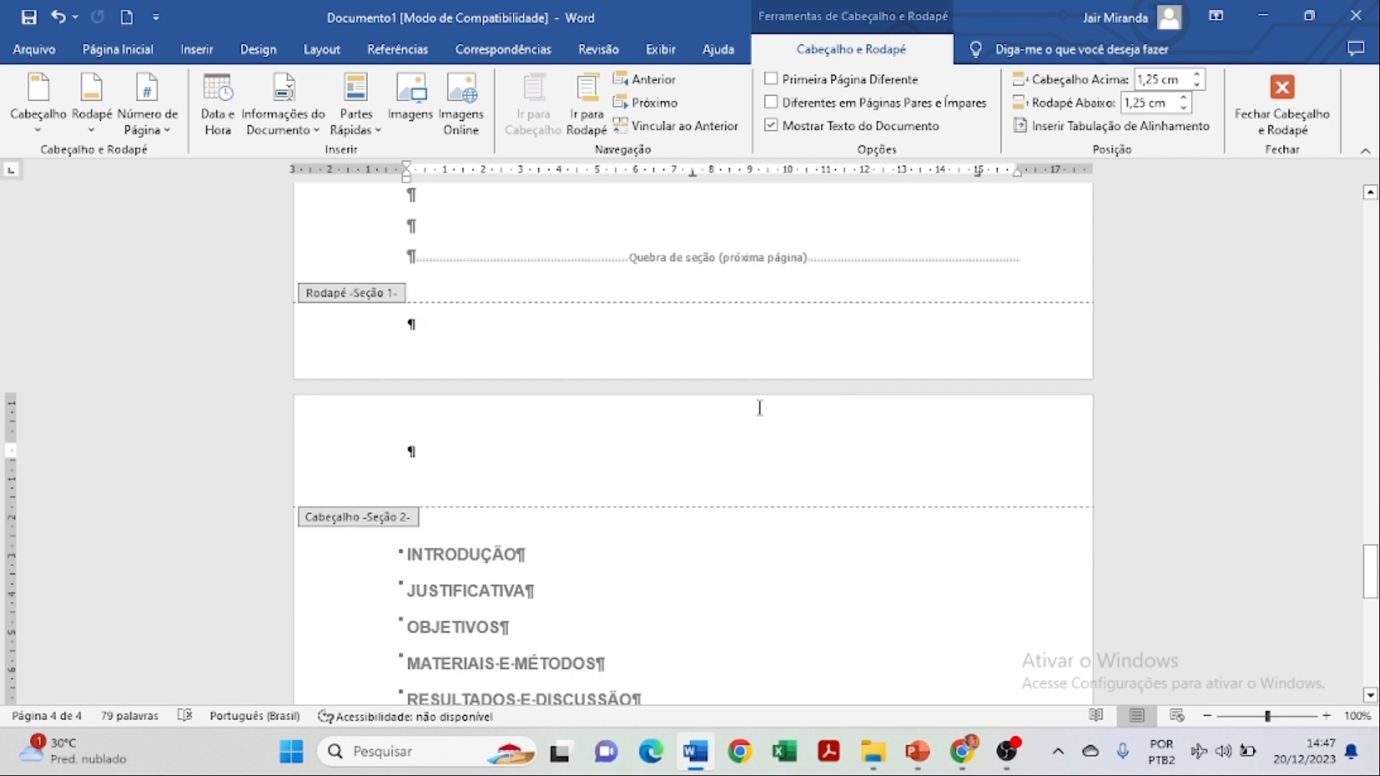
Add a Número sem Formatação 3 page number at the top right of the section 2 header.
{"action": "left_click", "coordinate": [118, 49]}
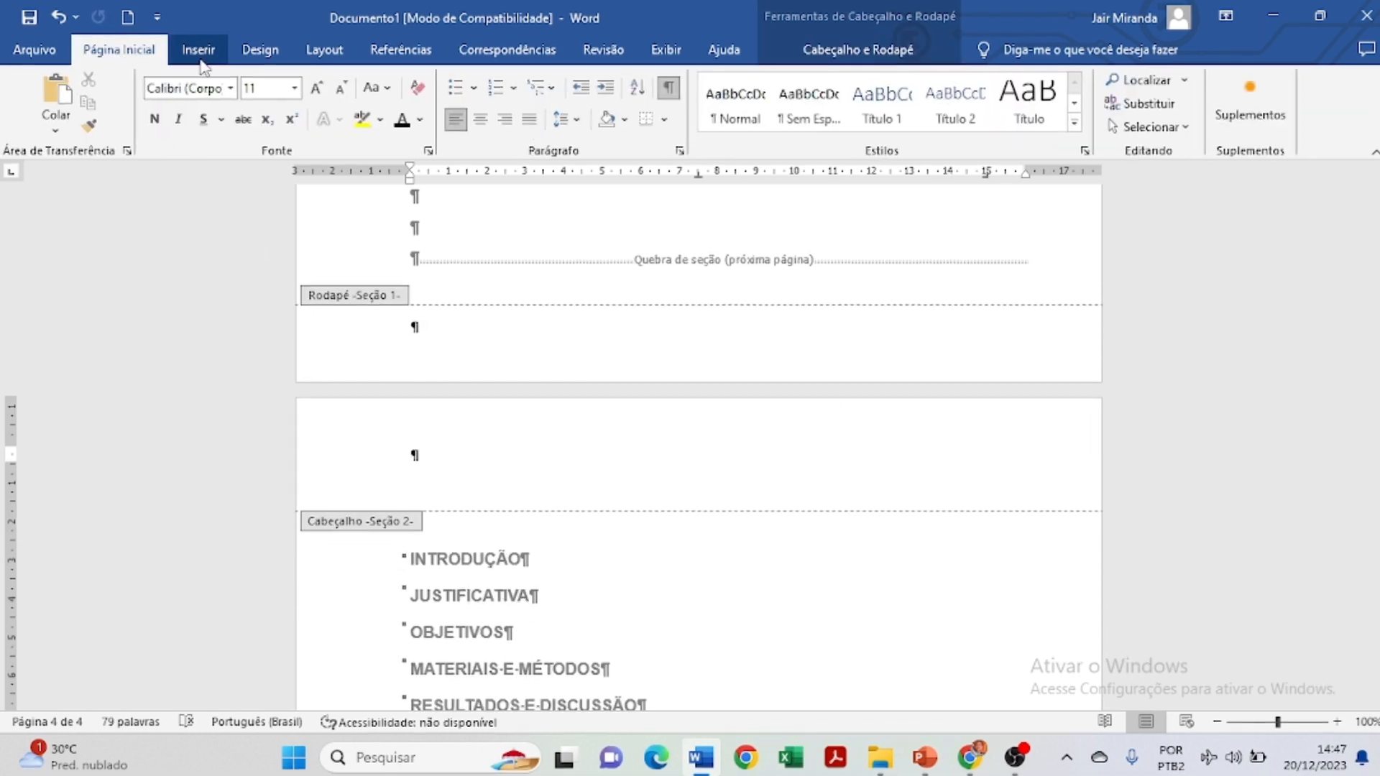
{"action": "left_click", "coordinate": [200, 58]}
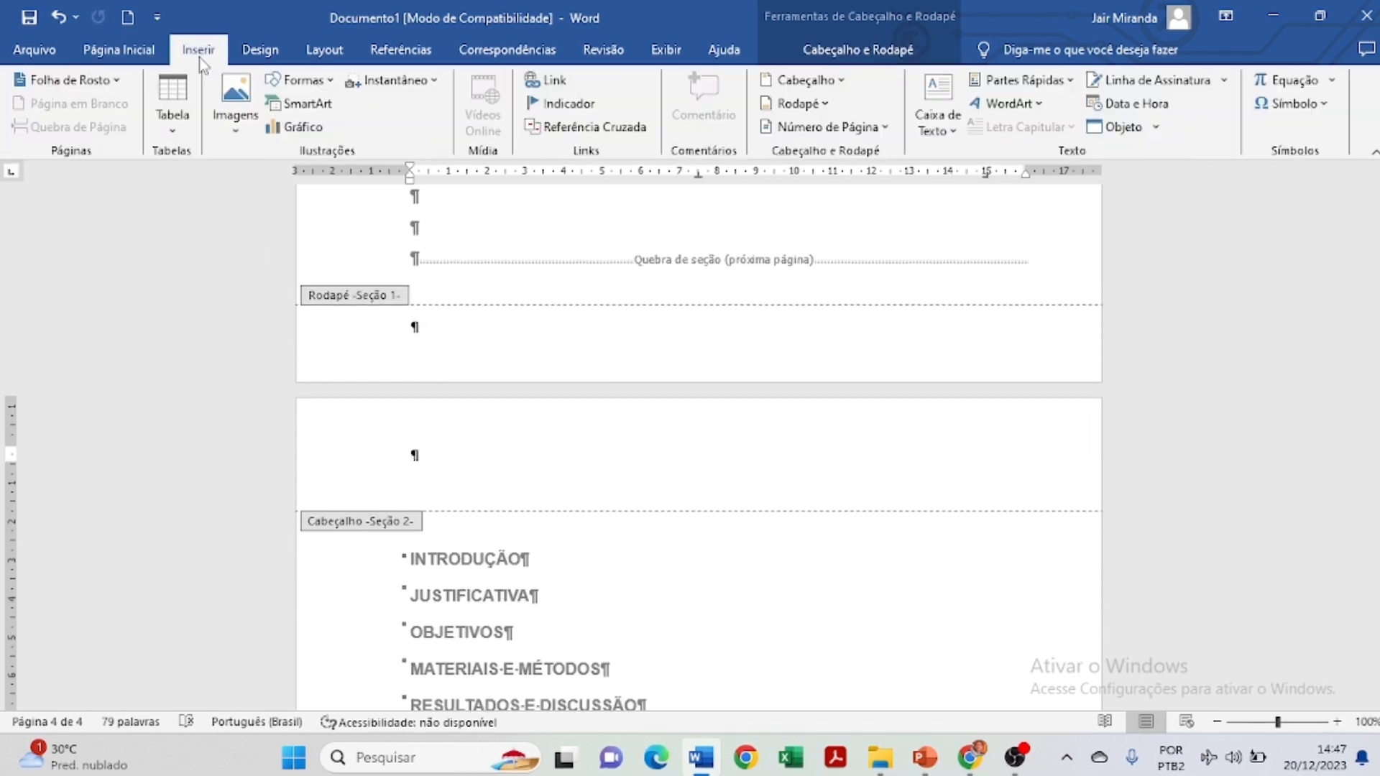
{"action": "left_click", "coordinate": [828, 128]}
{"action": "mouse_move", "coordinate": [837, 157]}
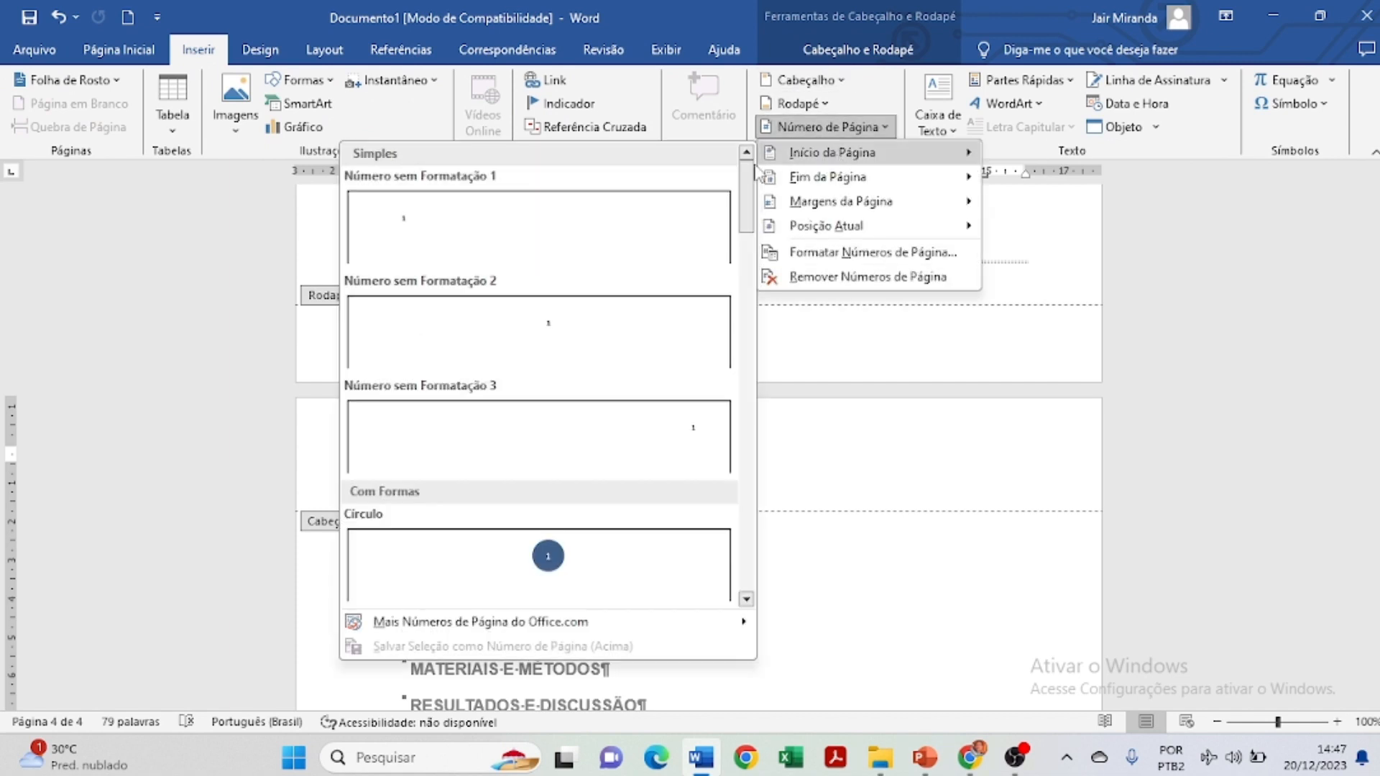
{"action": "left_click", "coordinate": [681, 432]}
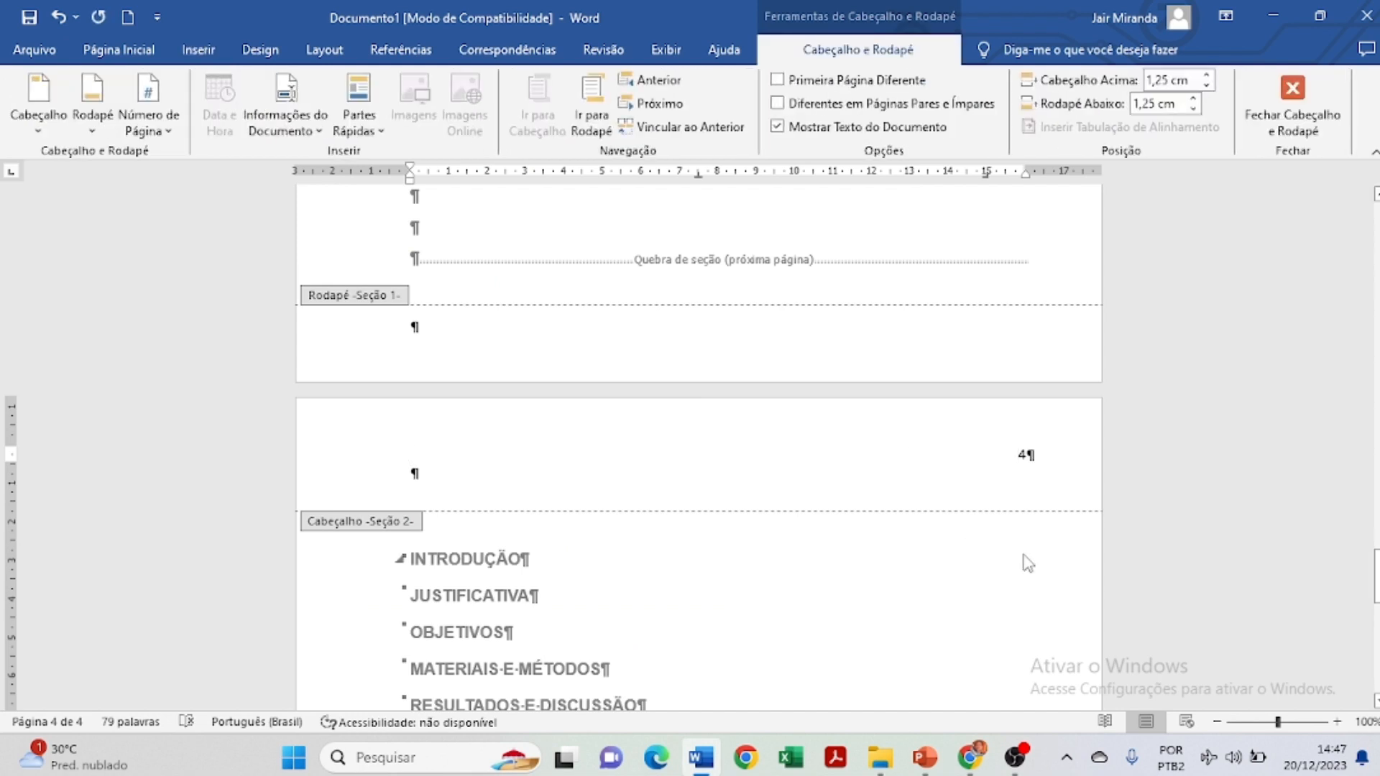
{"action": "scroll", "coordinate": [1035, 539], "scroll_direction": "up", "scroll_amount": 5}
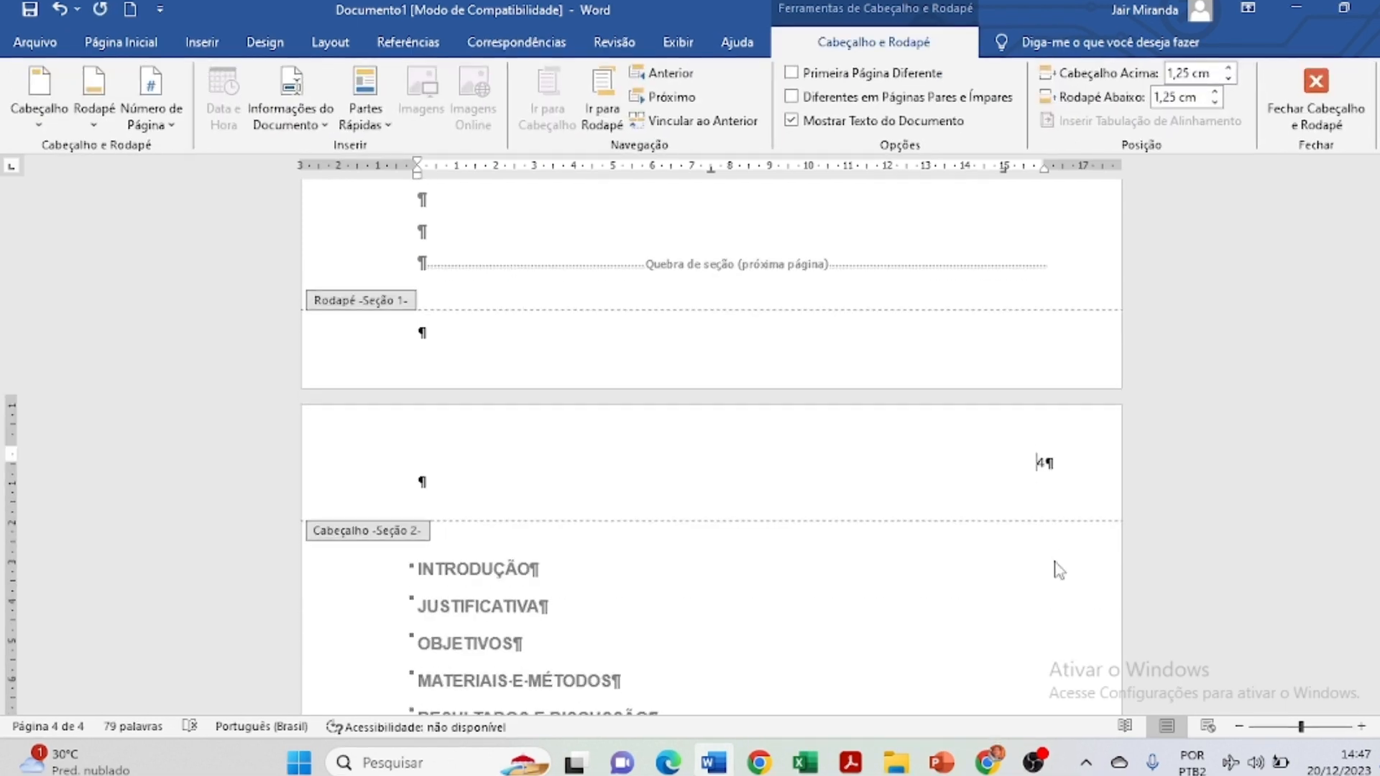
{"action": "scroll", "coordinate": [1058, 570], "scroll_direction": "up", "scroll_amount": 15}
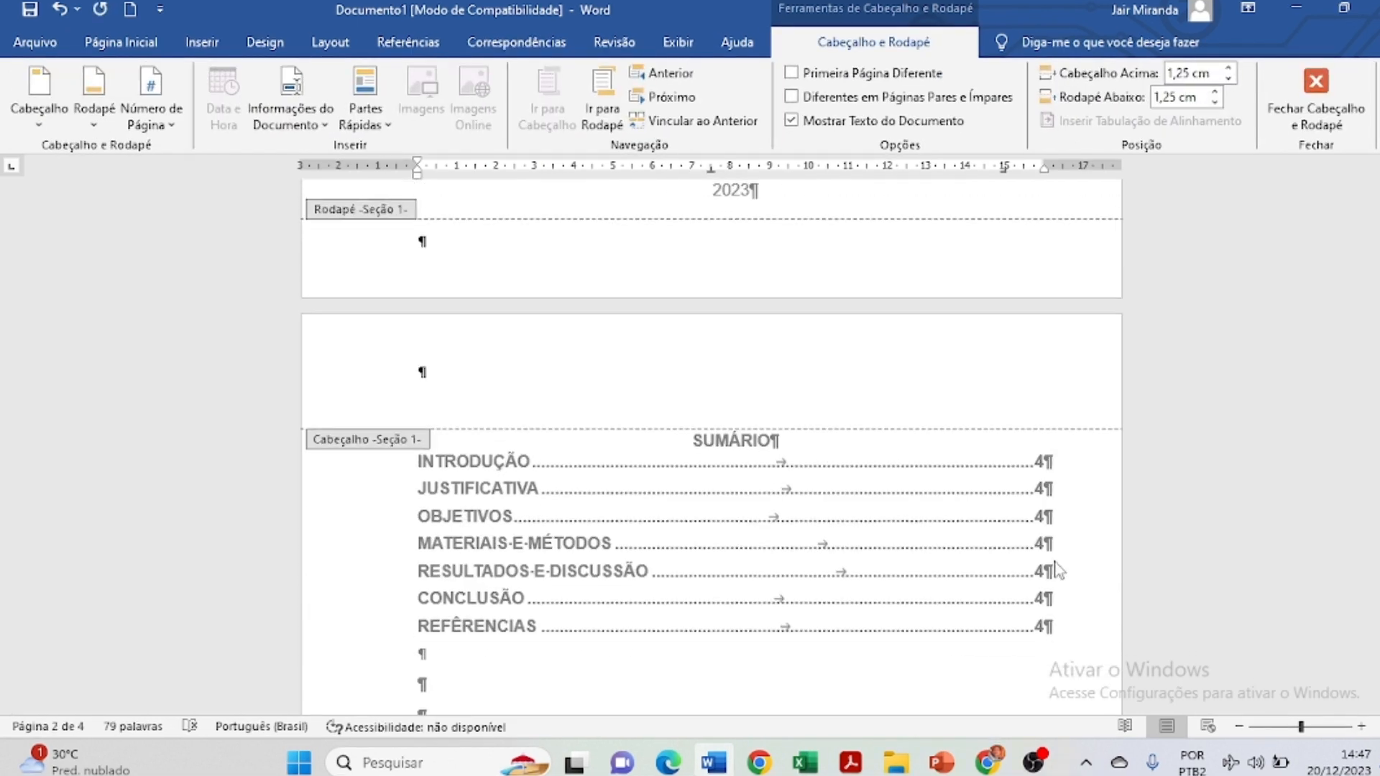
{"action": "scroll", "coordinate": [1058, 570], "scroll_direction": "up", "scroll_amount": 20}
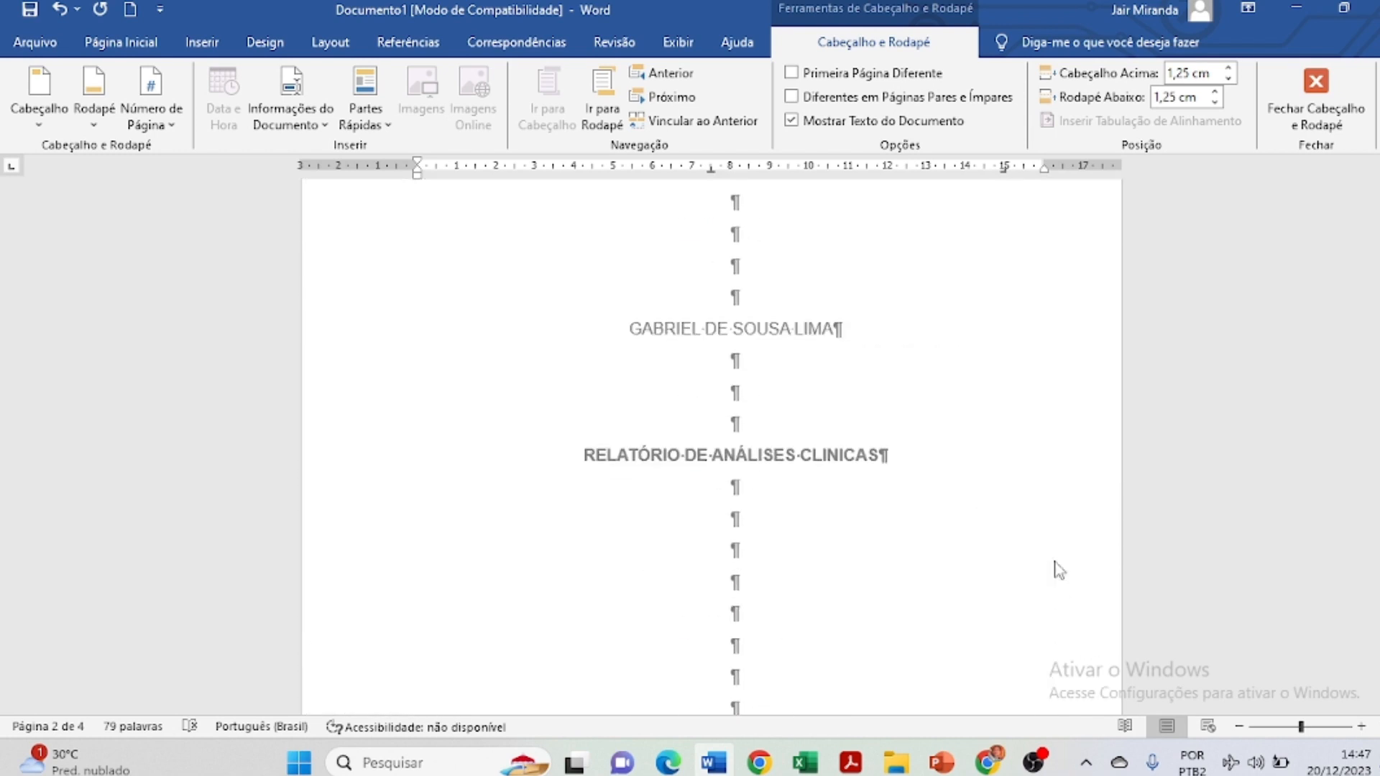
{"action": "scroll", "coordinate": [1058, 570], "scroll_direction": "down", "scroll_amount": 15}
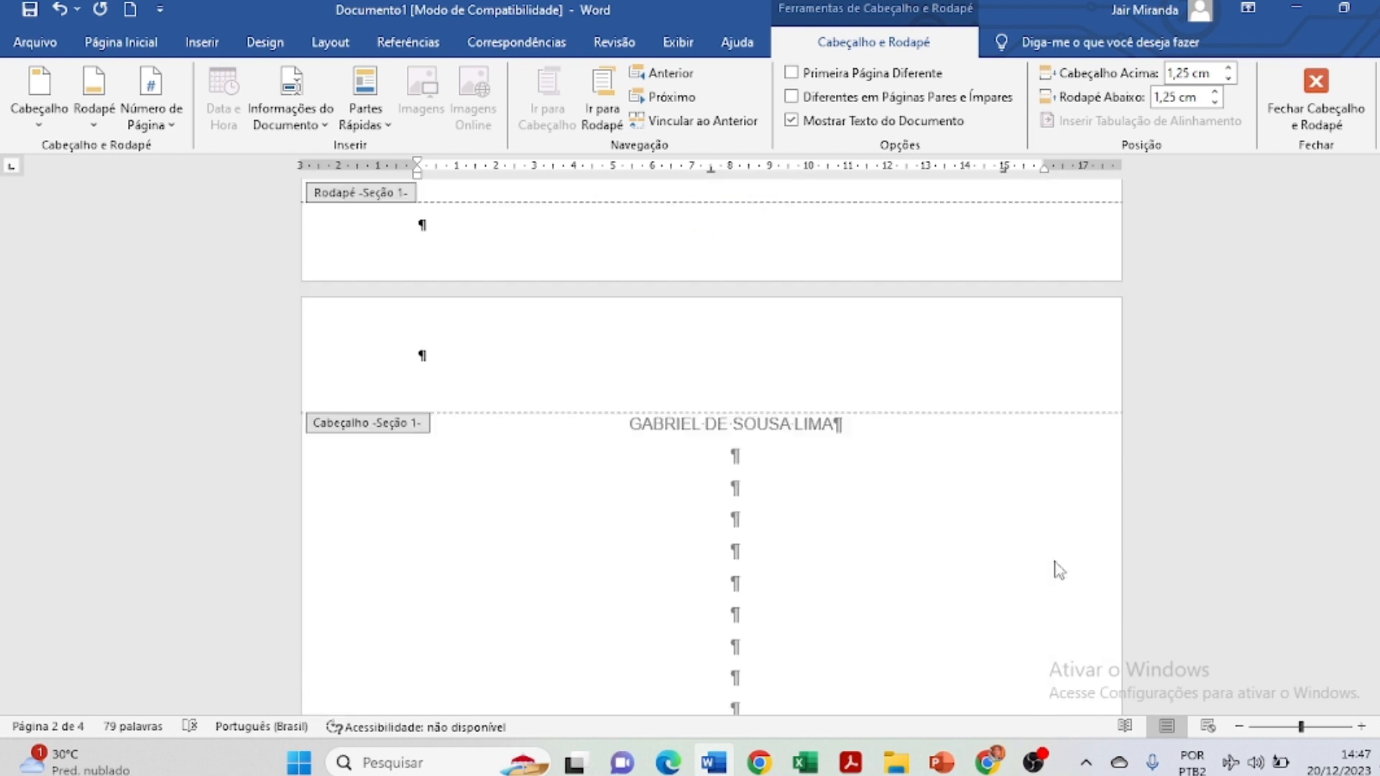
{"action": "scroll", "coordinate": [1058, 570], "scroll_direction": "down", "scroll_amount": 20}
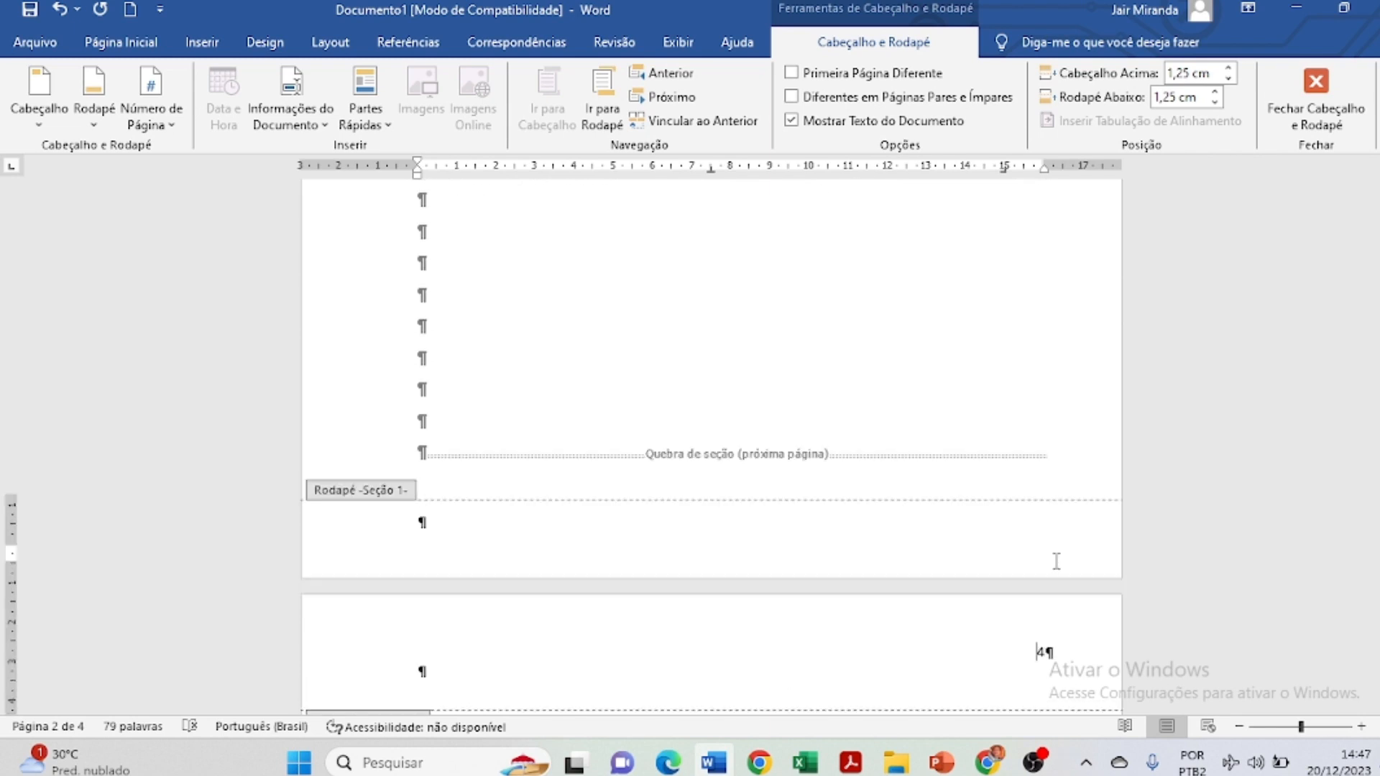
{"action": "scroll", "coordinate": [1056, 561], "scroll_direction": "up", "scroll_amount": 10}
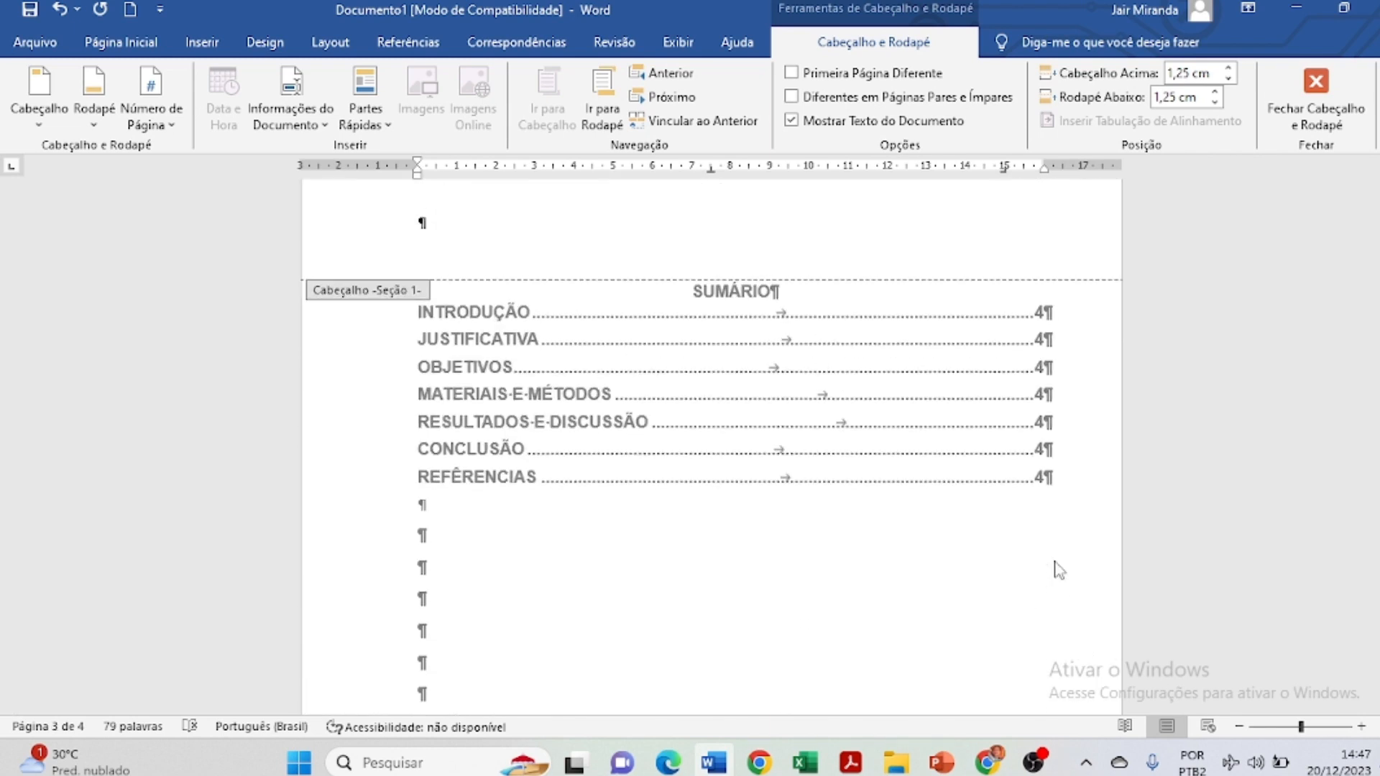
{"action": "scroll", "coordinate": [1056, 568], "scroll_direction": "down", "scroll_amount": 15}
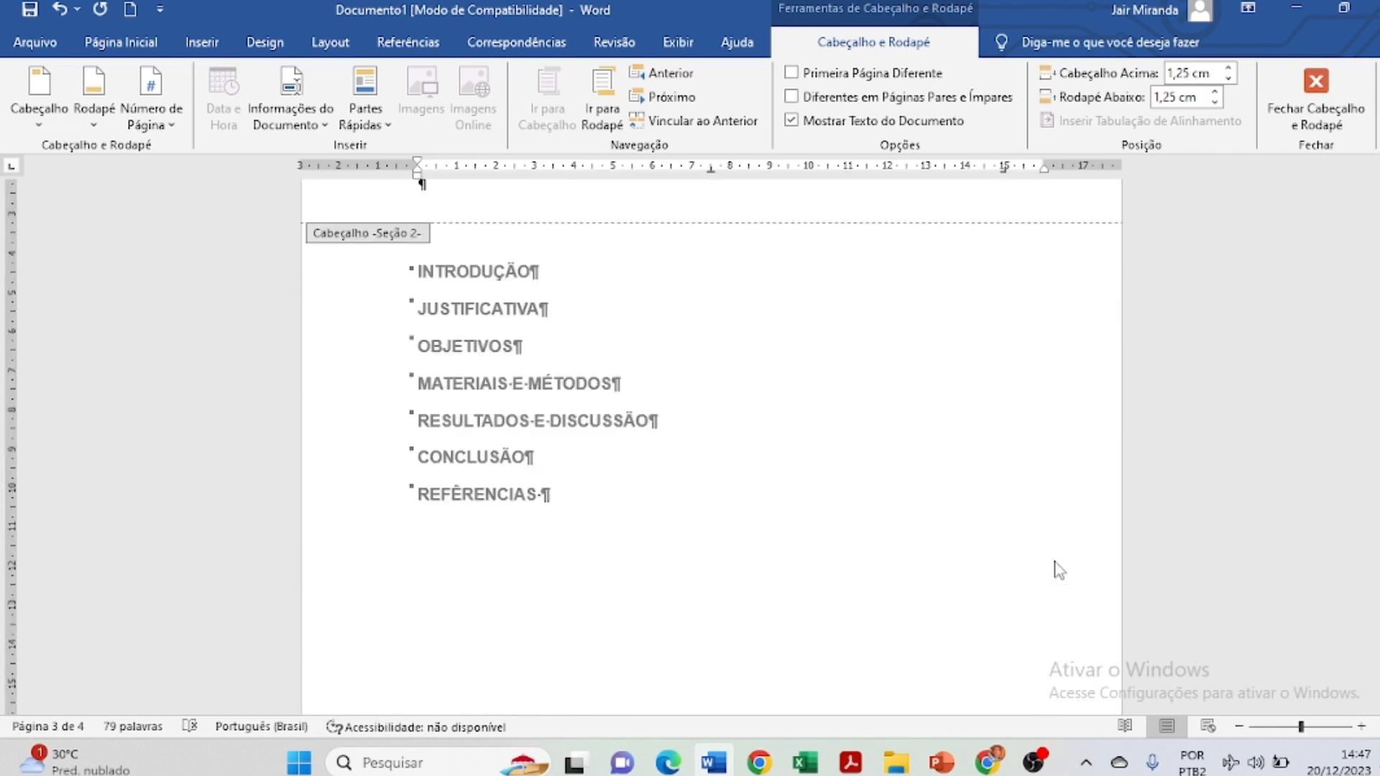
Close the header and add an empty paragraph in page 4's body.
{"action": "double_click", "coordinate": [907, 527]}
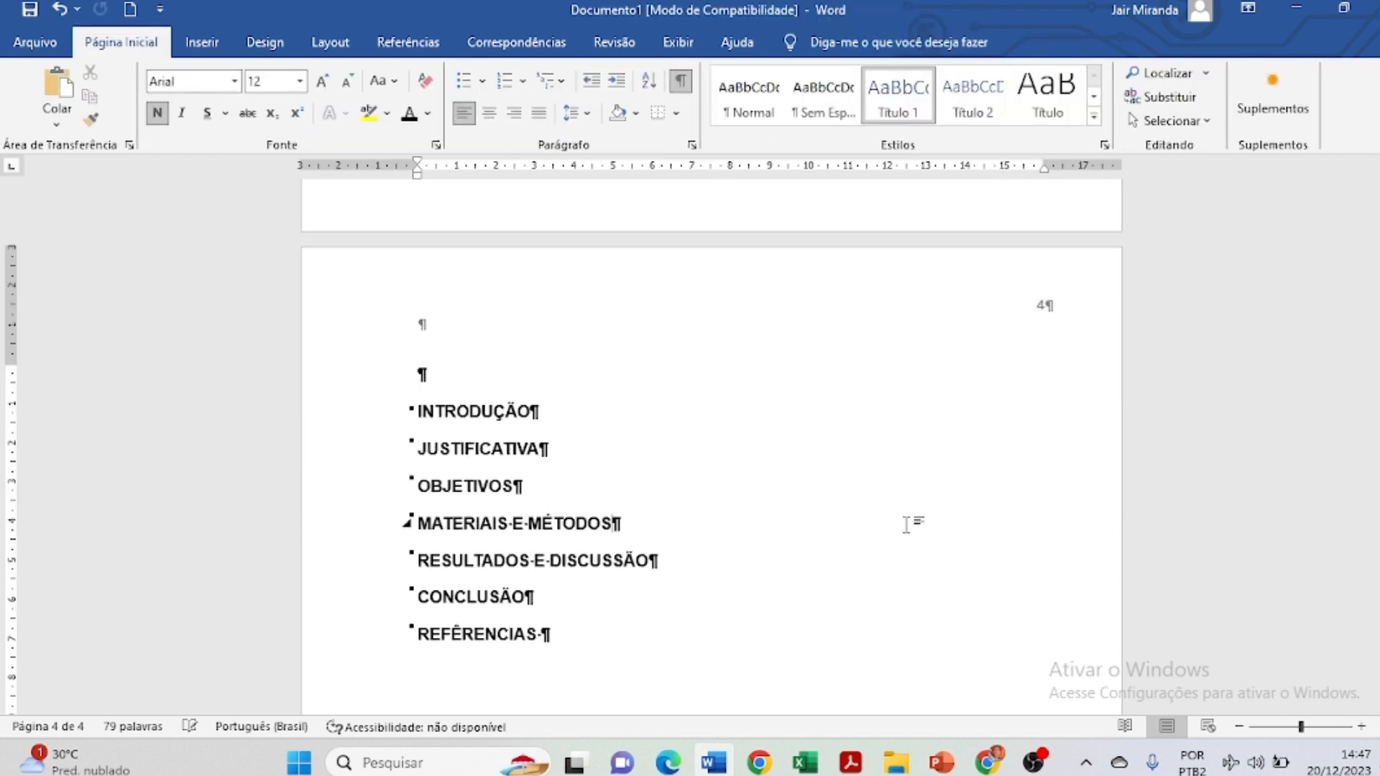
{"action": "left_click", "coordinate": [444, 386]}
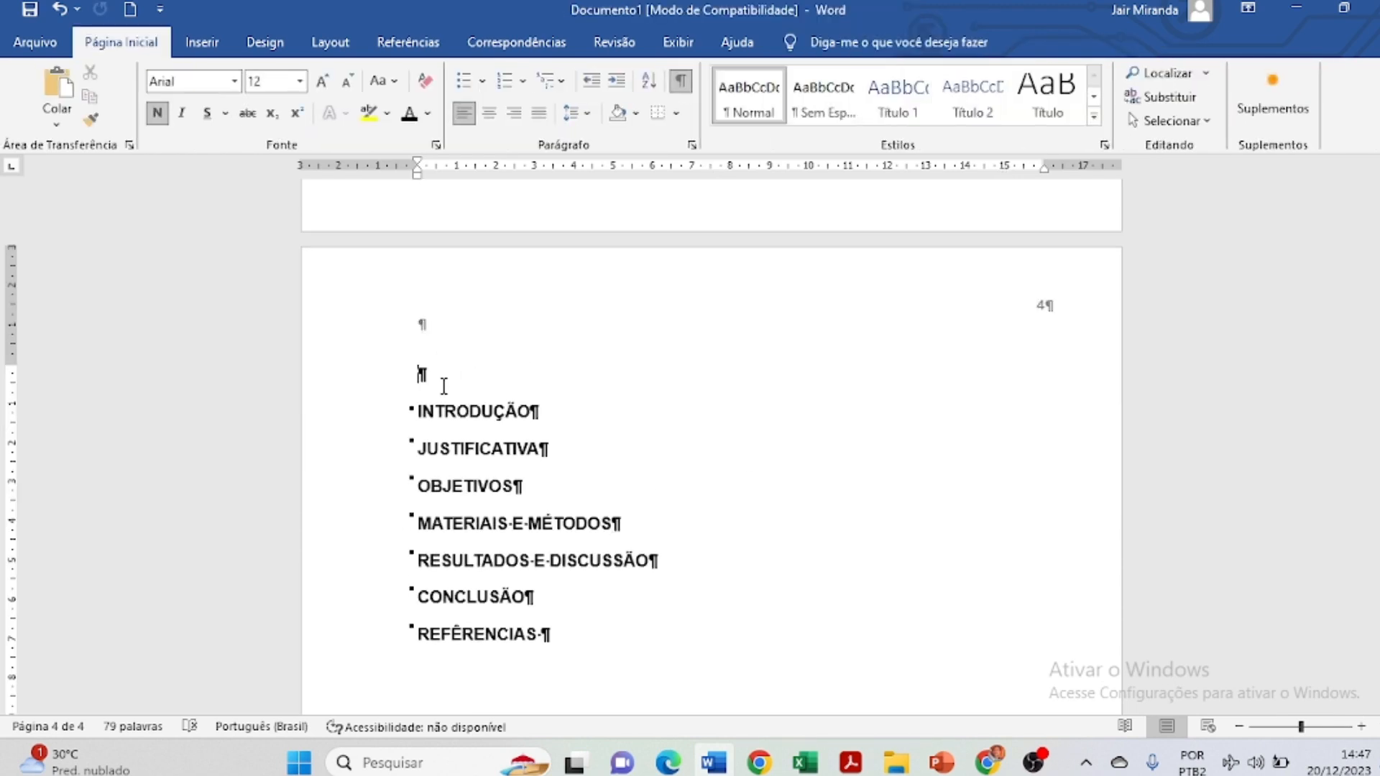
{"action": "scroll", "coordinate": [429, 374], "scroll_direction": "up", "scroll_amount": 3}
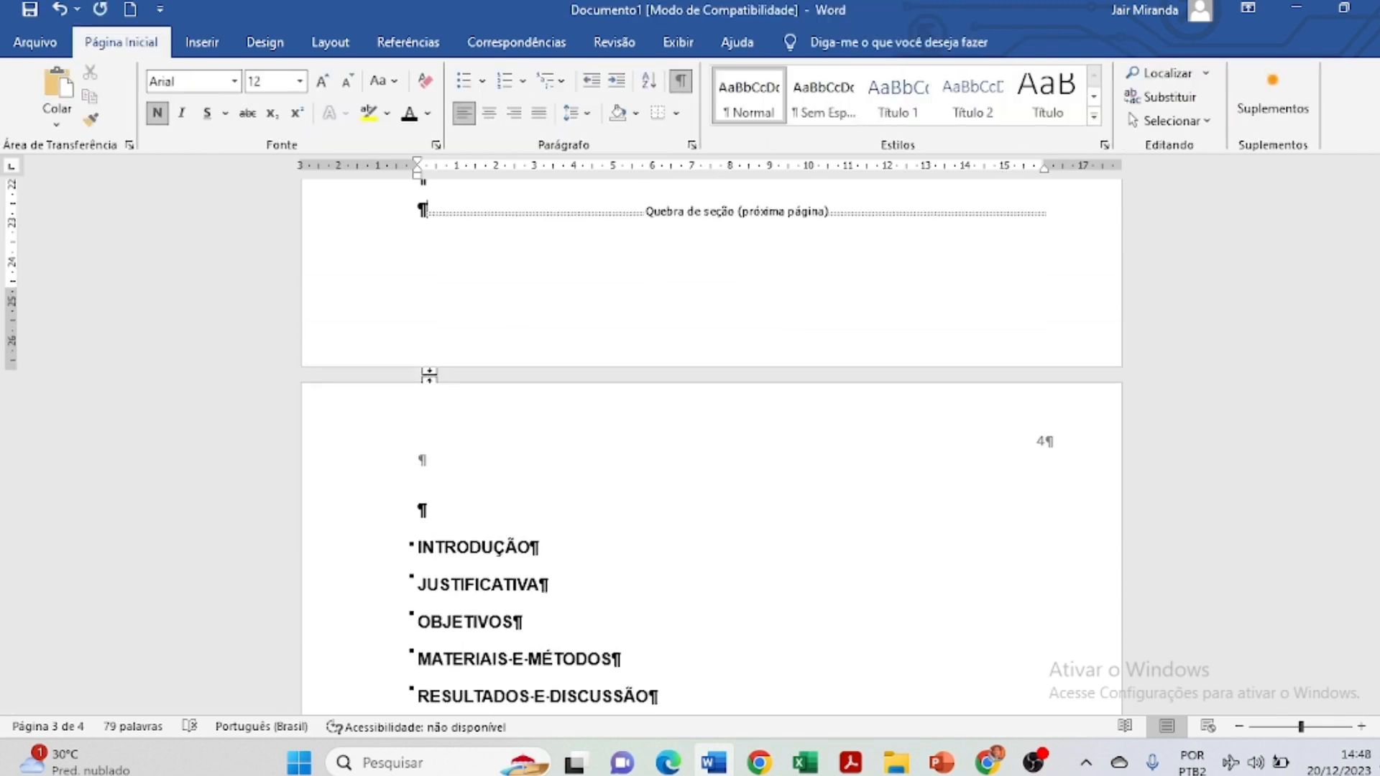
{"action": "key", "text": "Return"}
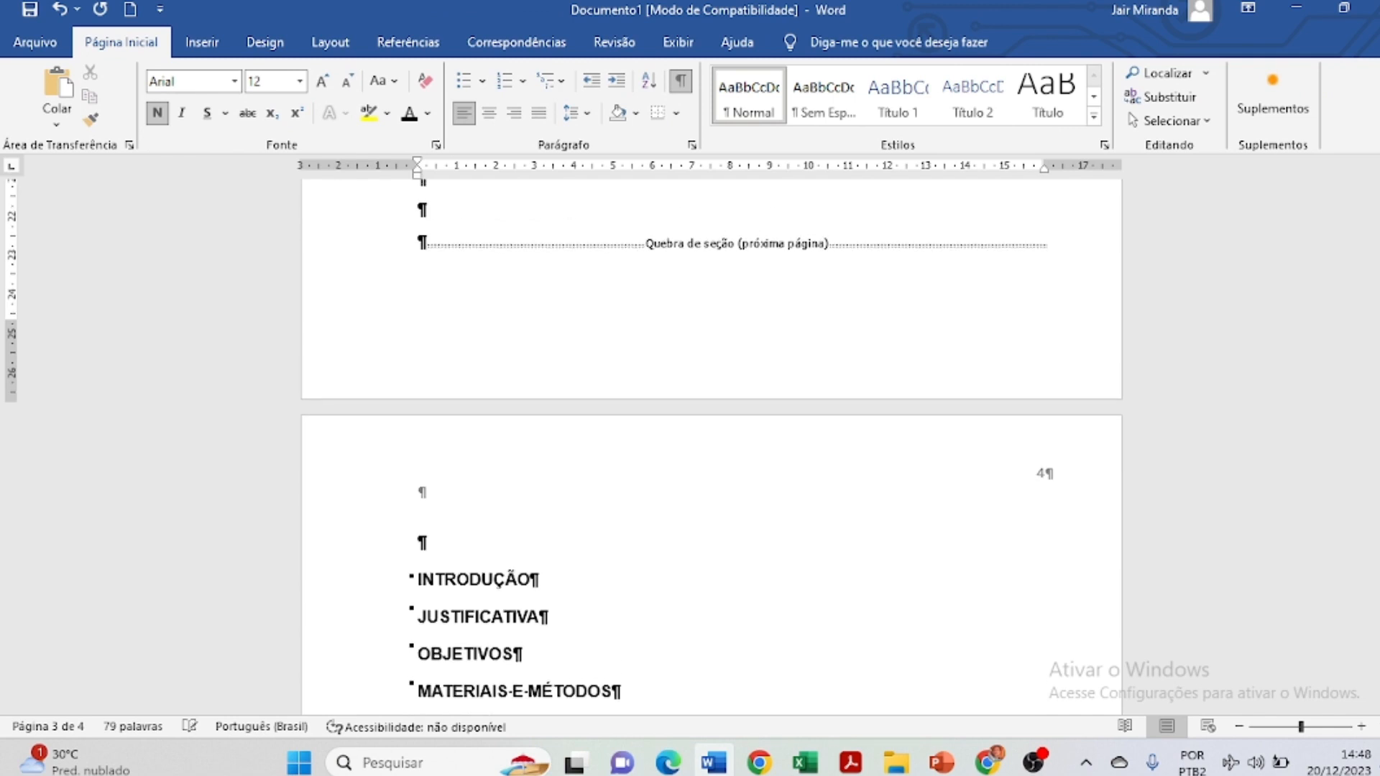
Delete the empty bold line just above INTRODUÇÃO.
{"action": "left_click", "coordinate": [422, 539]}
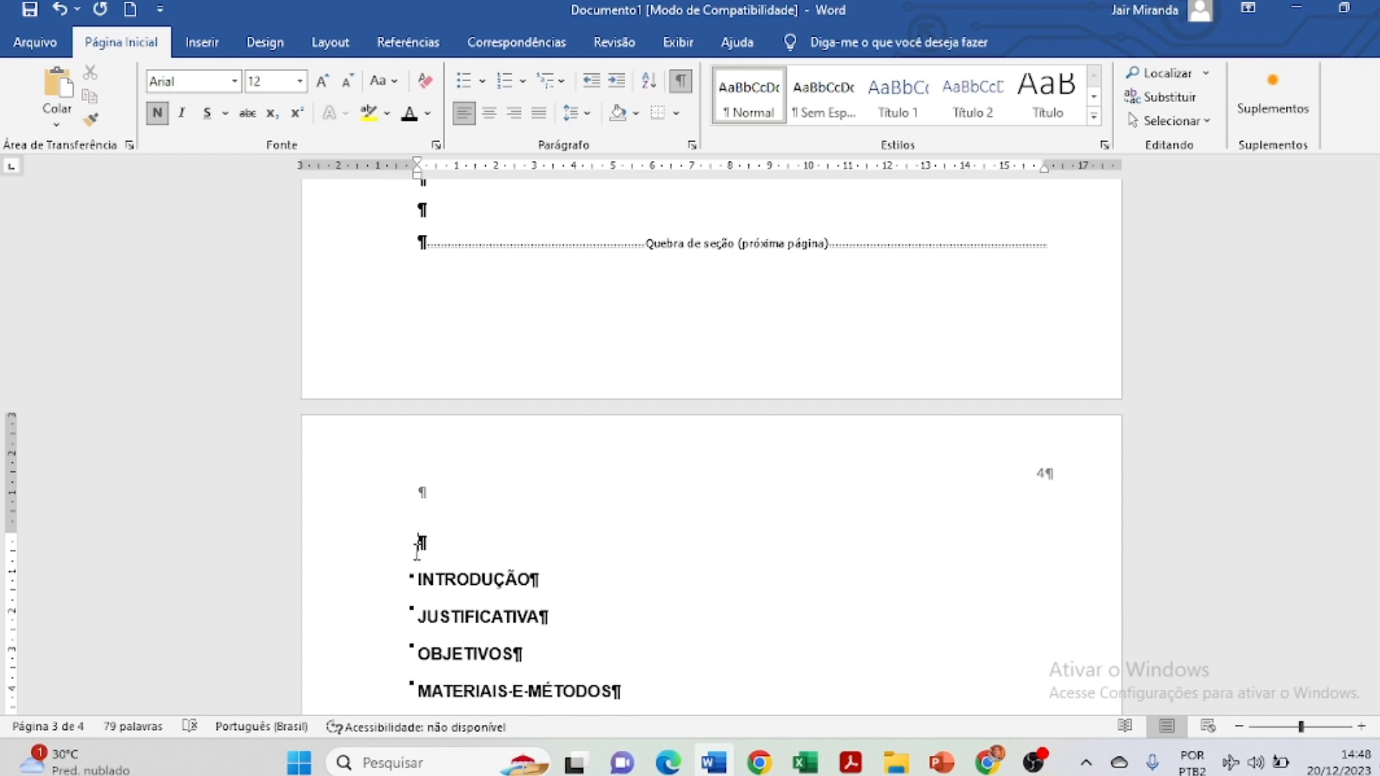
{"action": "left_click", "coordinate": [422, 581]}
{"action": "key", "text": "Up"}
{"action": "scroll", "coordinate": [796, 524], "scroll_direction": "down", "scroll_amount": 3}
{"action": "scroll", "coordinate": [796, 524], "scroll_direction": "down", "scroll_amount": 1}
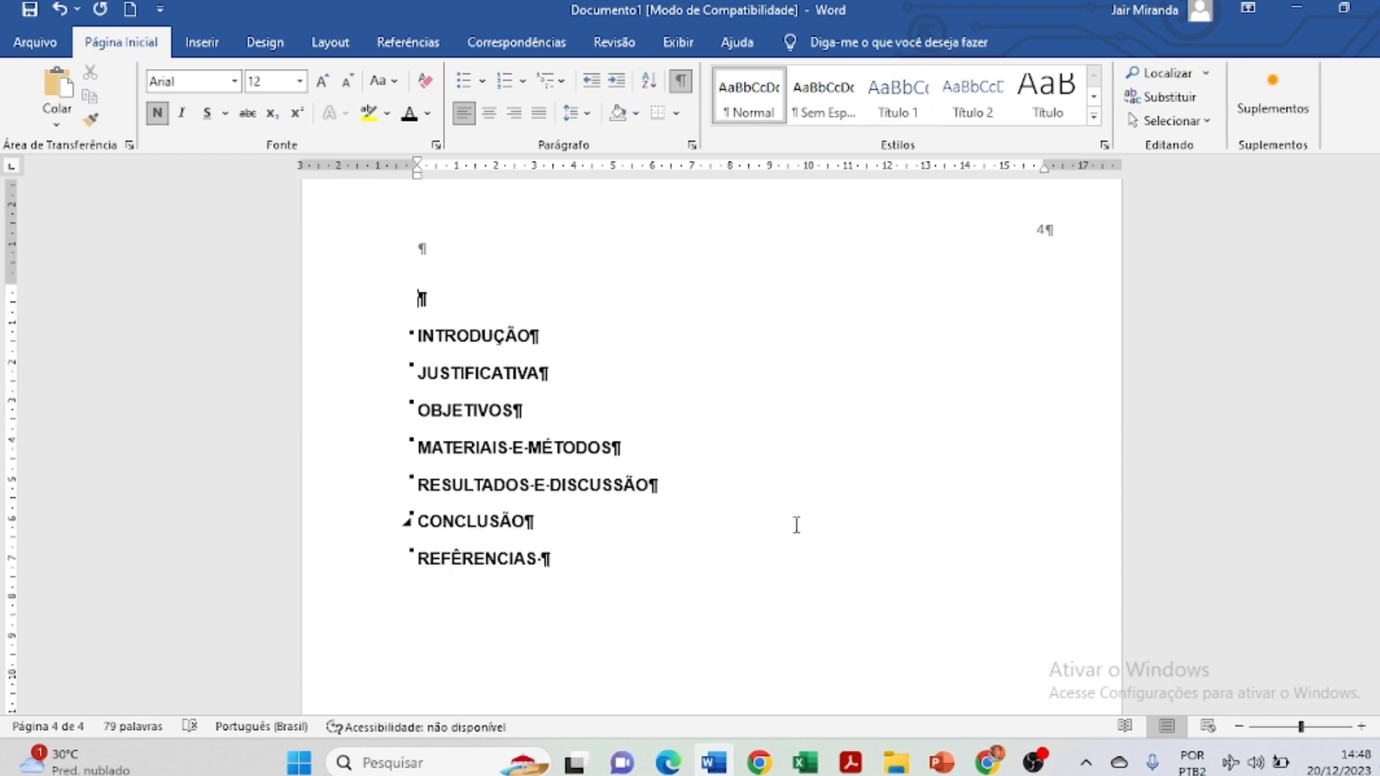
{"action": "scroll", "coordinate": [797, 525], "scroll_direction": "up", "scroll_amount": 2}
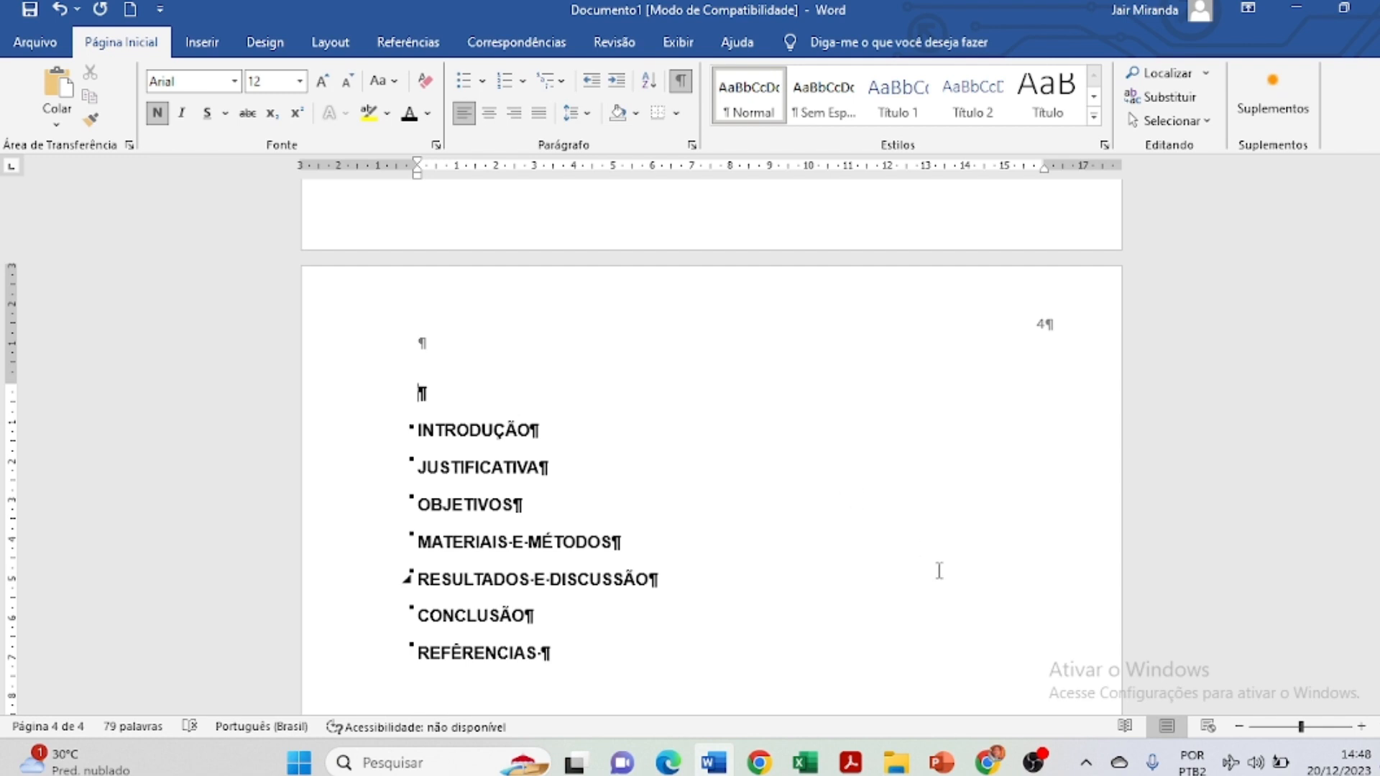
{"action": "key", "text": "Delete"}
{"action": "scroll", "coordinate": [1032, 585], "scroll_direction": "up", "scroll_amount": 2}
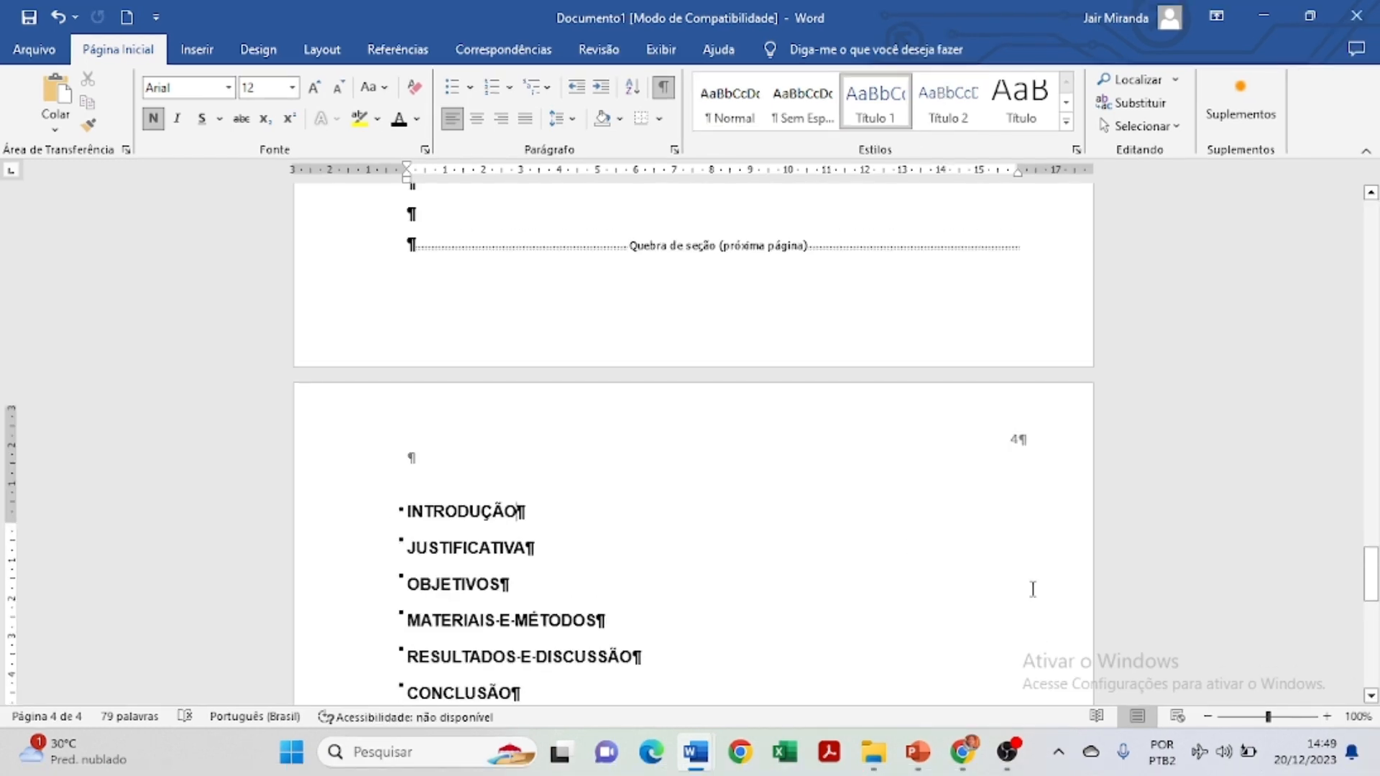
{"action": "left_click", "coordinate": [1239, 727]}
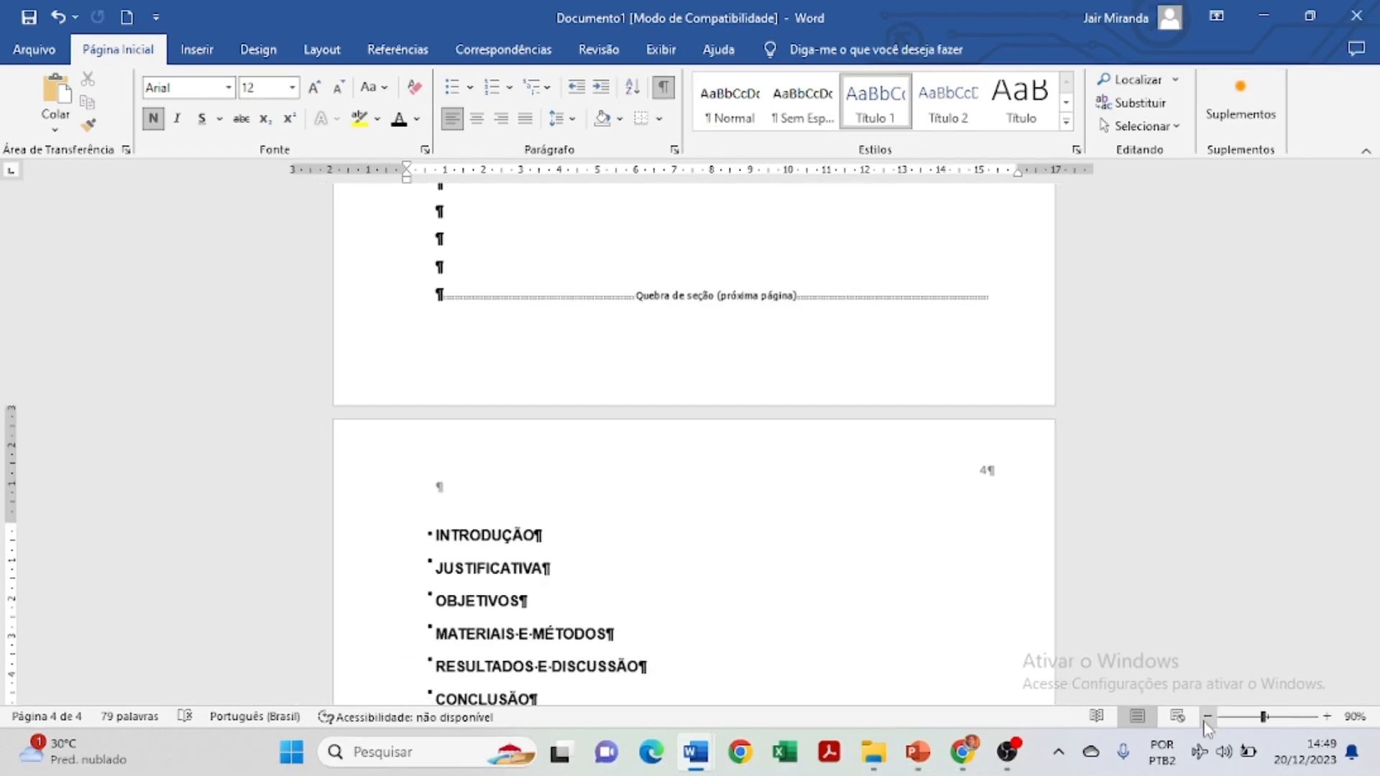
{"action": "left_click", "coordinate": [1208, 716]}
{"action": "left_click", "coordinate": [1207, 717]}
{"action": "left_click", "coordinate": [1208, 716]}
{"action": "left_click", "coordinate": [1208, 717]}
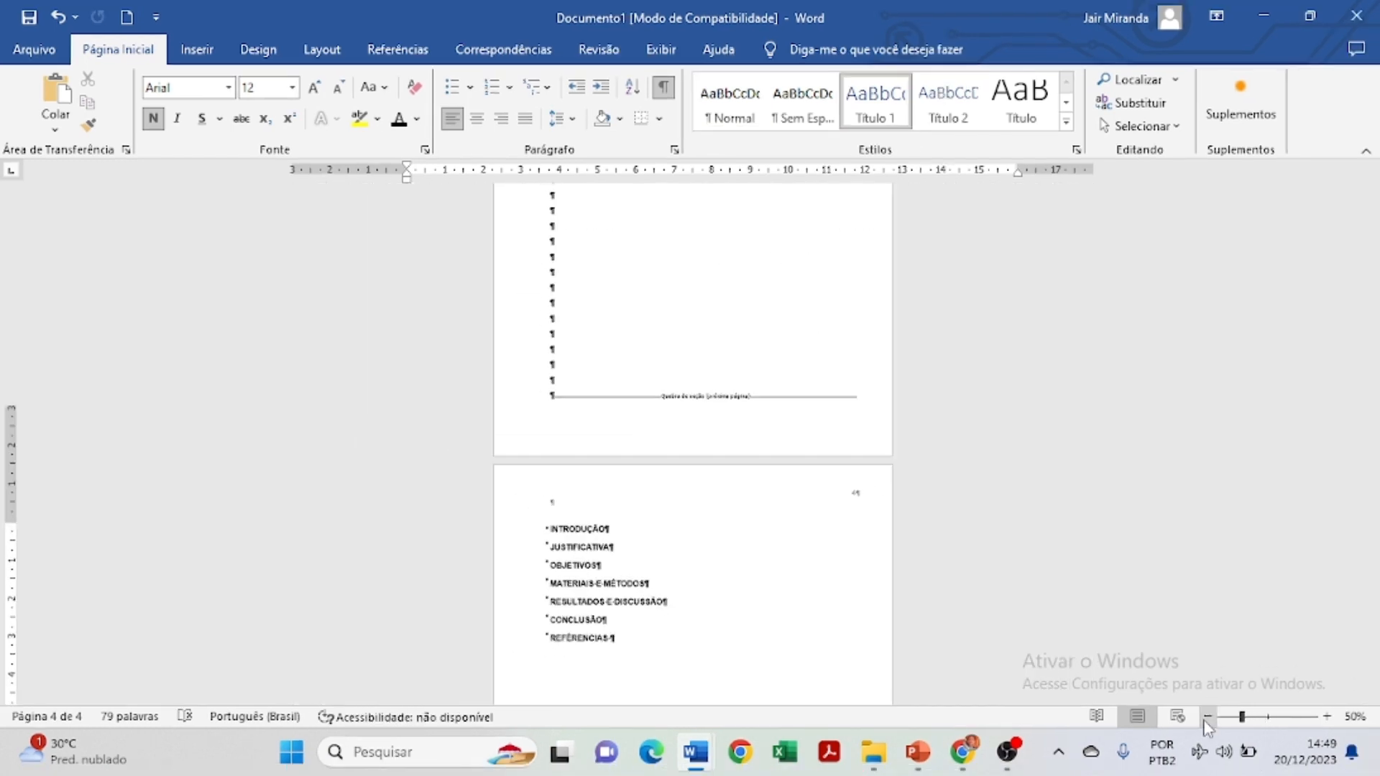
{"action": "left_click", "coordinate": [1208, 716]}
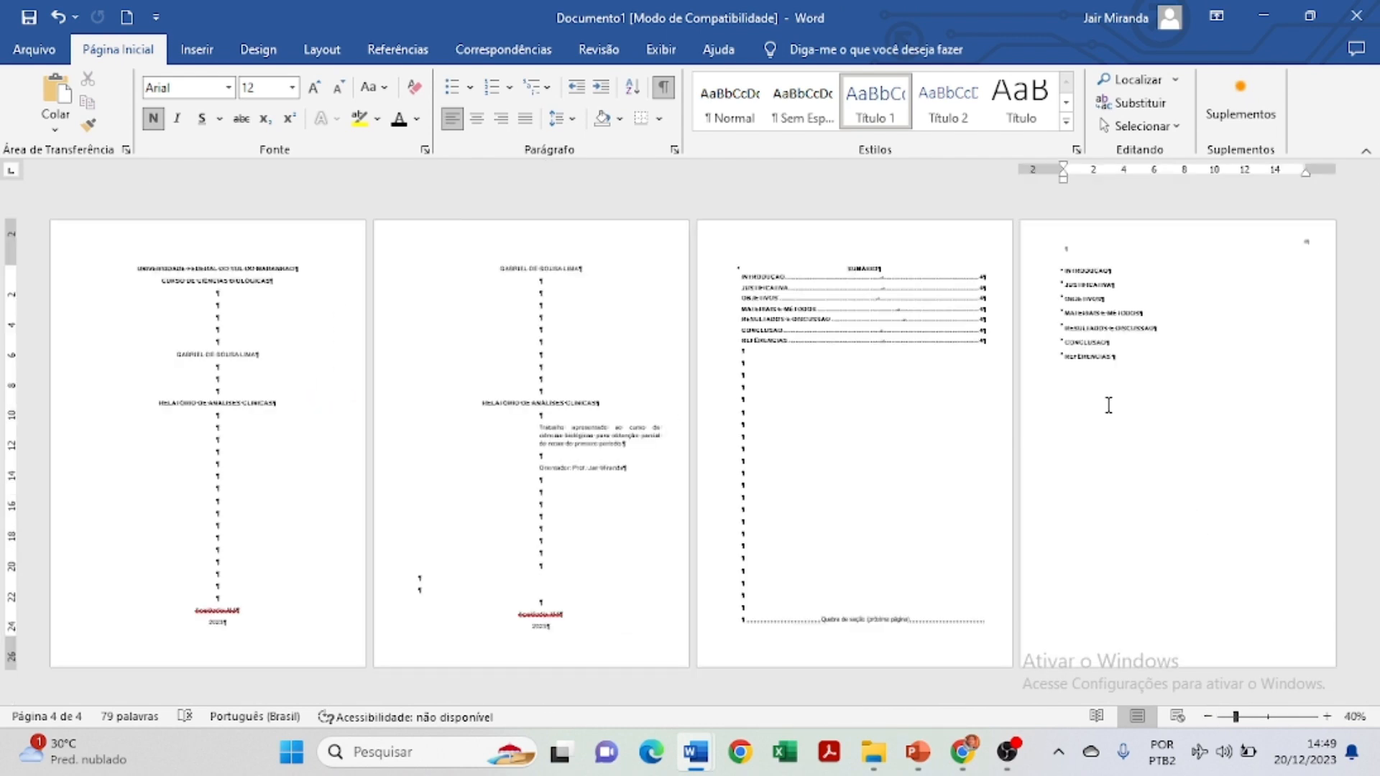
{"action": "left_click", "coordinate": [1327, 716]}
{"action": "left_click", "coordinate": [1327, 717]}
{"action": "left_click", "coordinate": [1327, 717]}
{"action": "left_click", "coordinate": [1327, 716]}
{"action": "left_click", "coordinate": [1327, 716]}
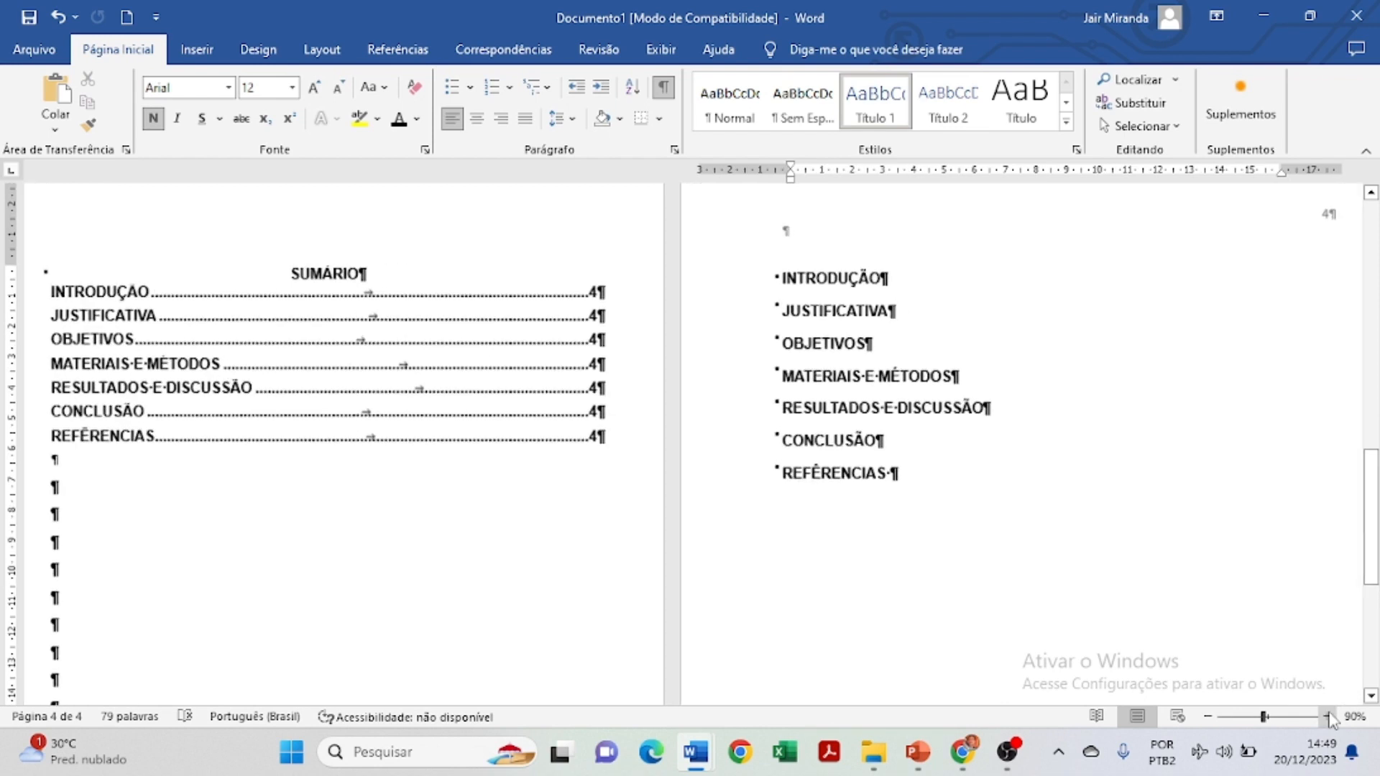
{"action": "left_click", "coordinate": [1327, 717]}
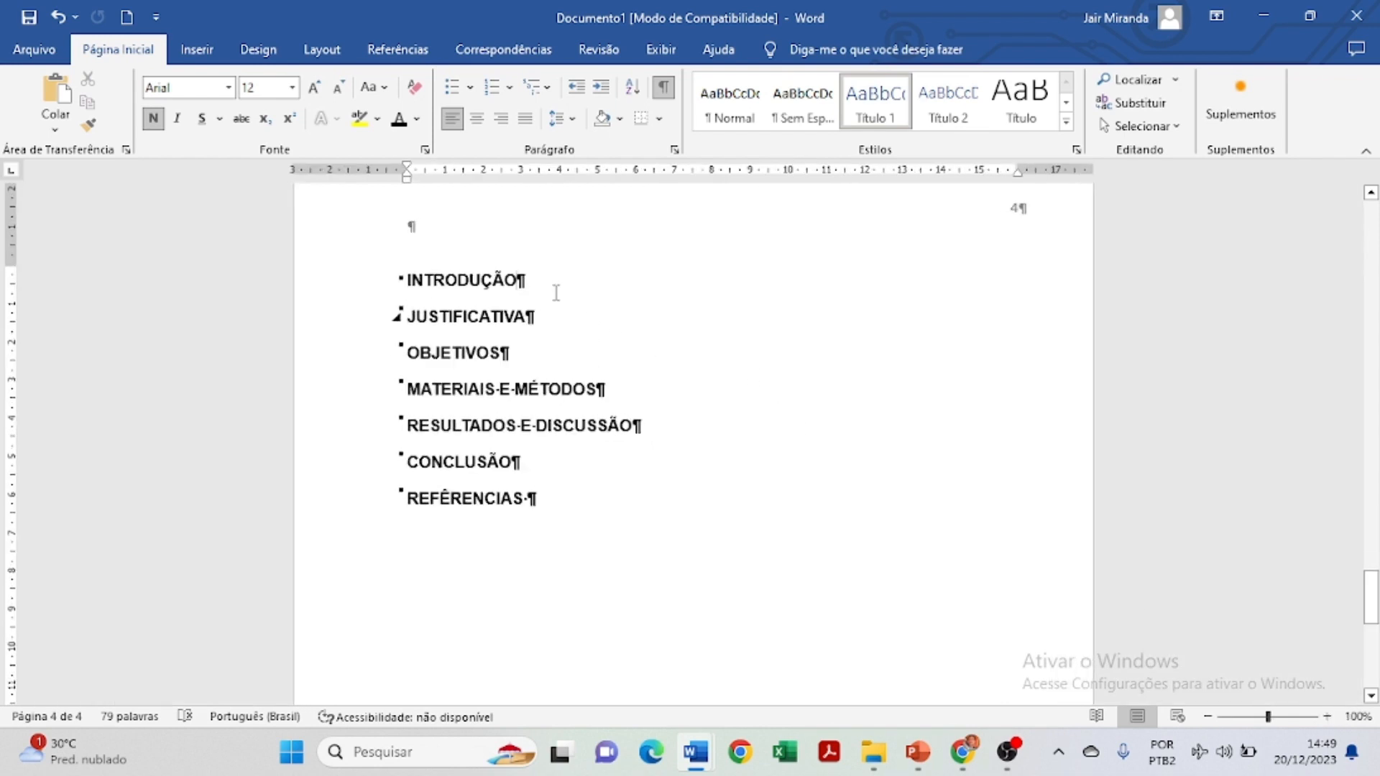
Paste the Texto de exemplo sample text on a new line under INTRODUÇÃO.
{"action": "left_click", "coordinate": [556, 292]}
{"action": "key", "text": "Return"}
{"action": "key", "text": "Return"}
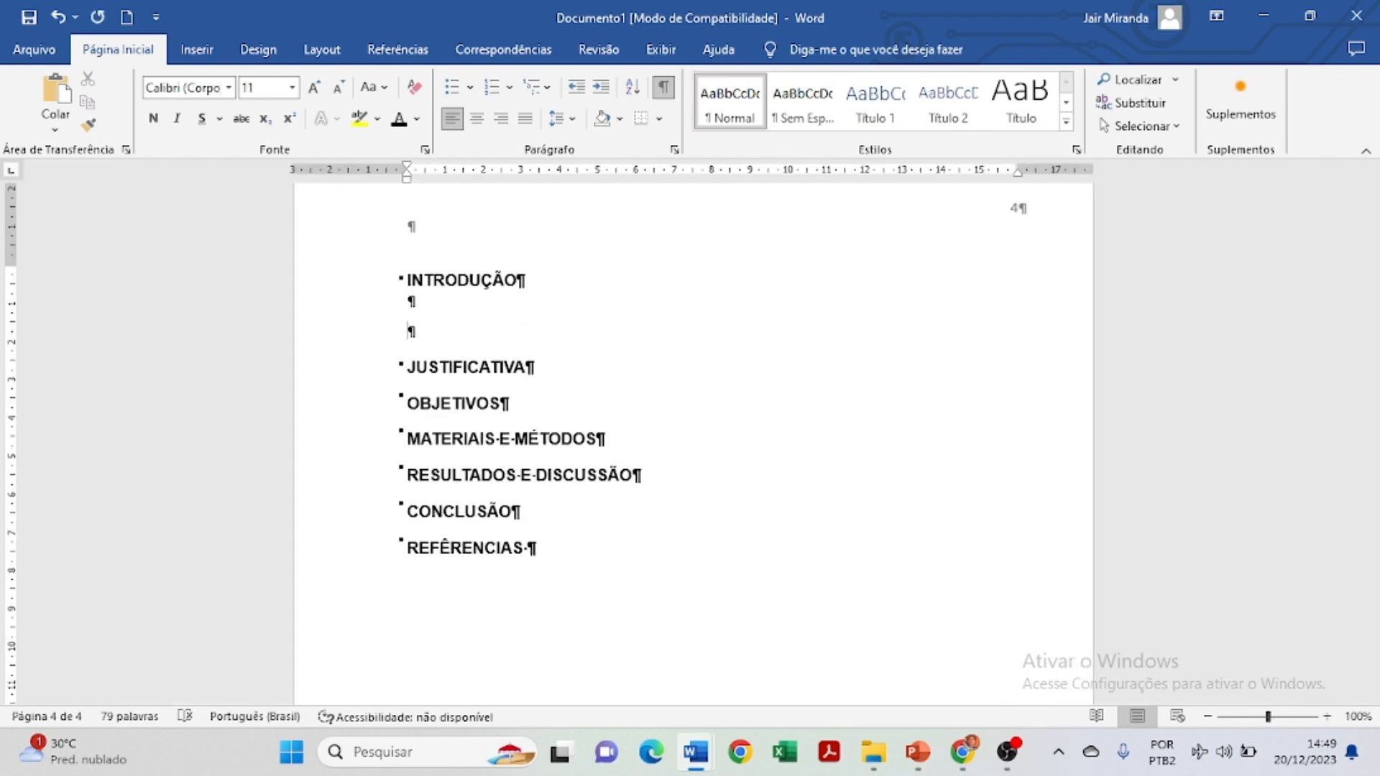
{"action": "key", "text": "BackSpace"}
{"action": "type", "text": "Texto de exemplo Texto de exemplo Texto de exemplo Texto de exemplo Texto de exemplo Texto de exemplo Texto de exemplo Texto de exemplo Texto de exemplo Texto de exemplo Texto de exemplo Texto de exemplo Texto de exemplo Texto de exemplo Texto de exemplo Texto de exemplo Texto de exemplo Texto de exemplo Texto de exemplo Texto de exemplo Texto de exemplo Texto de exemplo Texto de exemplo Texto de exemplo Texto de exemplo Texto de exemplo Texto de exemplo Texto de exemplo"}
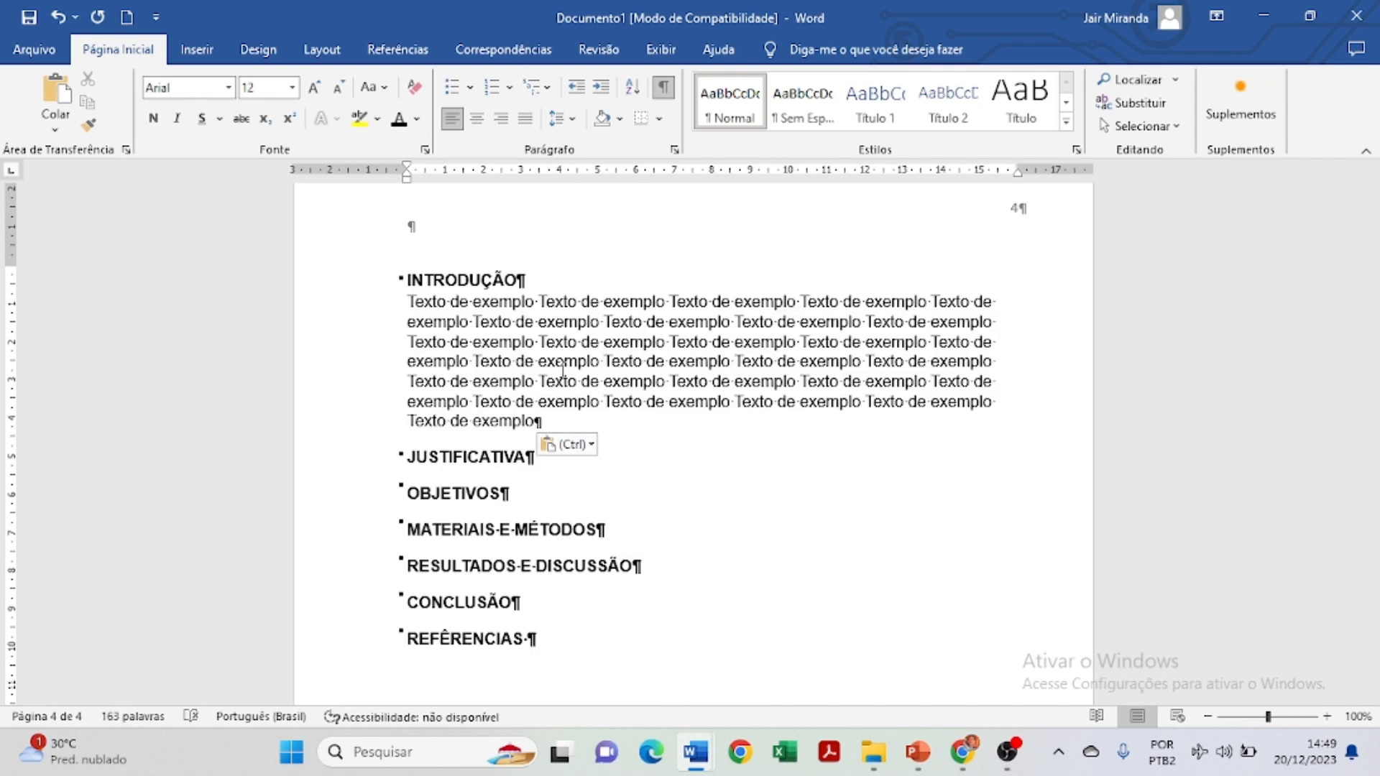
Justify the sample paragraph with 1.5 line spacing and space before it.
{"action": "left_click_drag", "start_coordinate": [542, 425], "coordinate": [397, 308]}
{"action": "left_click", "coordinate": [525, 119]}
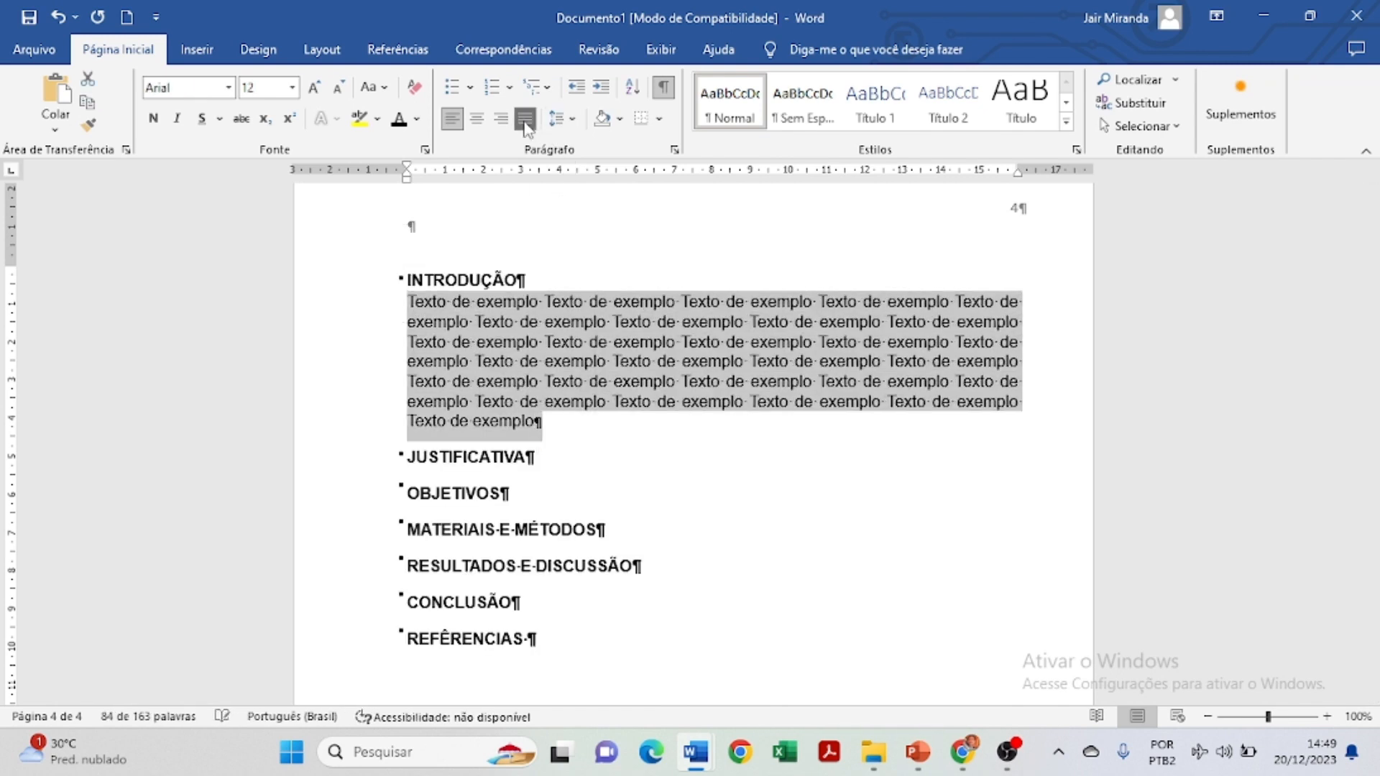
{"action": "left_click", "coordinate": [560, 119]}
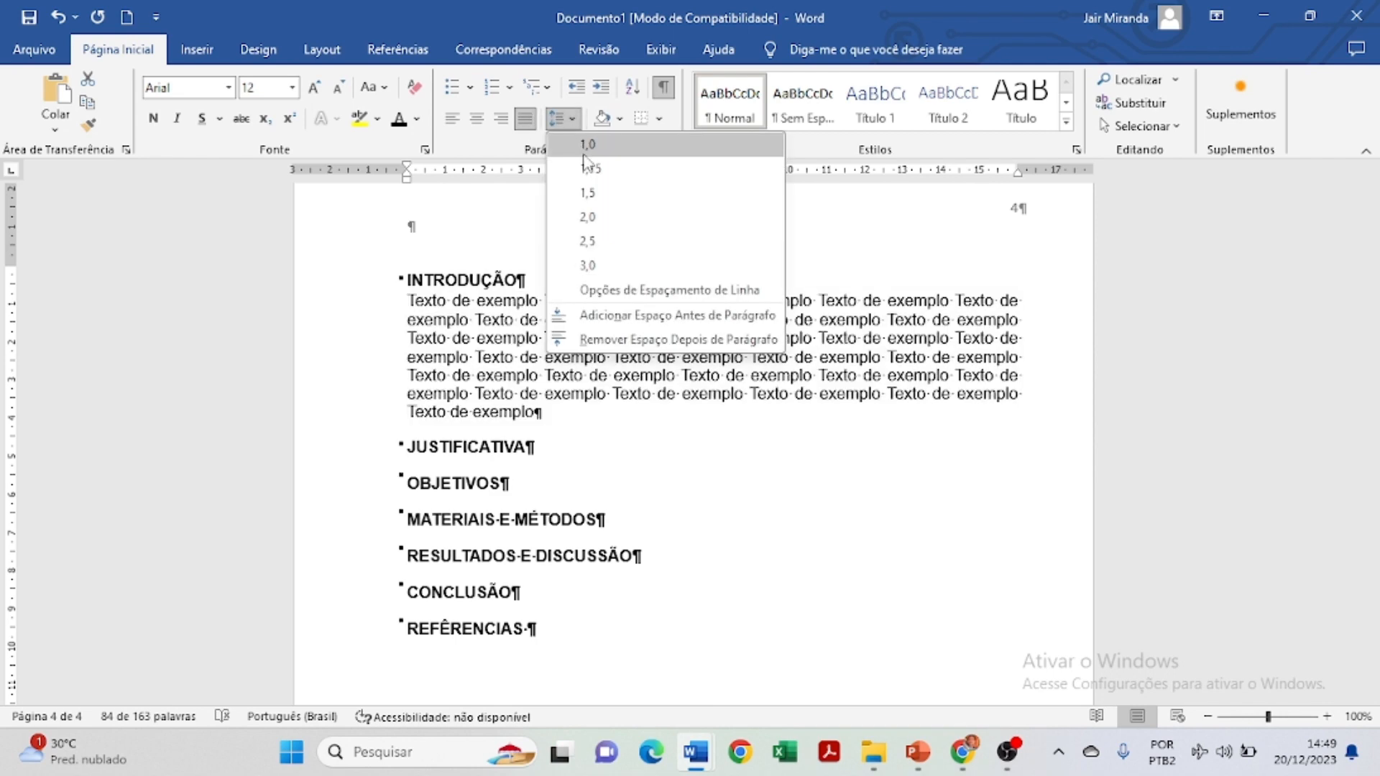
{"action": "left_click", "coordinate": [596, 194]}
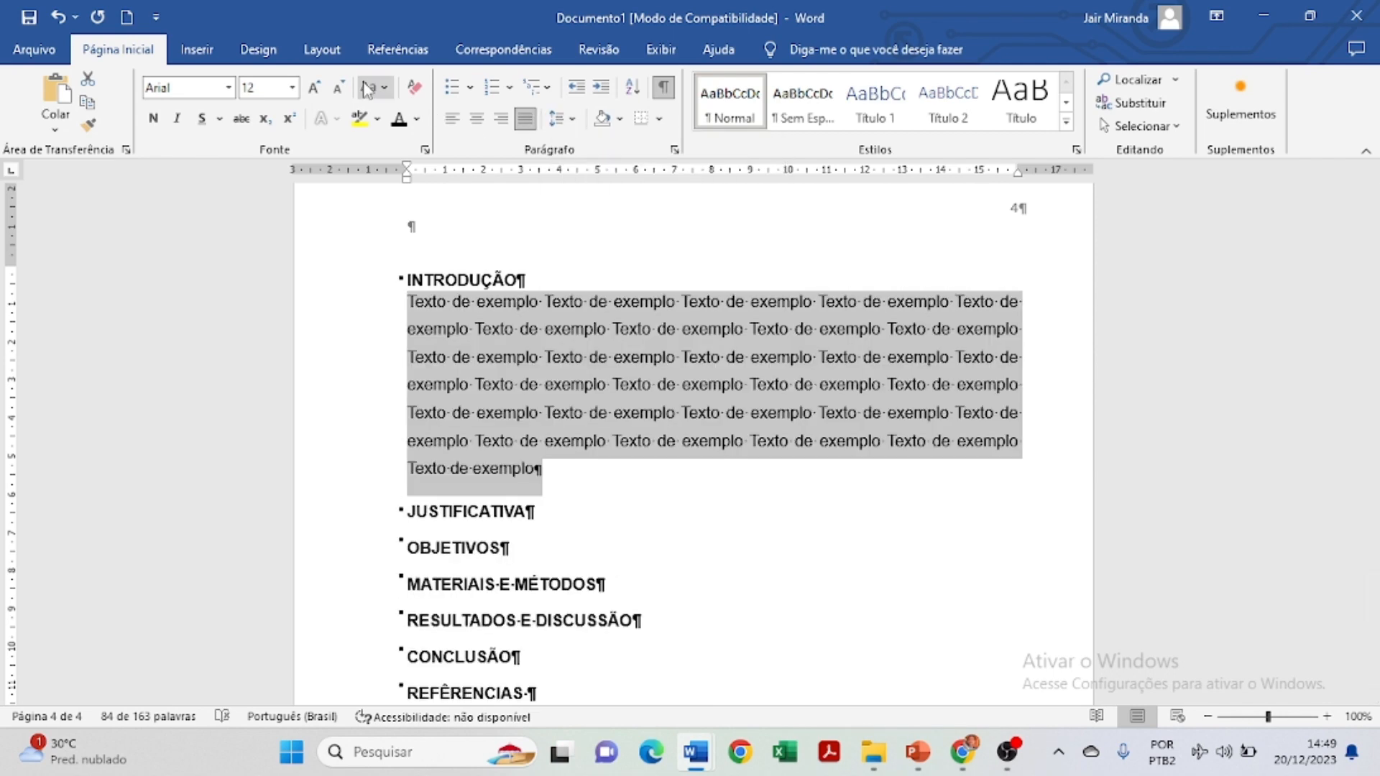
{"action": "left_click", "coordinate": [562, 119]}
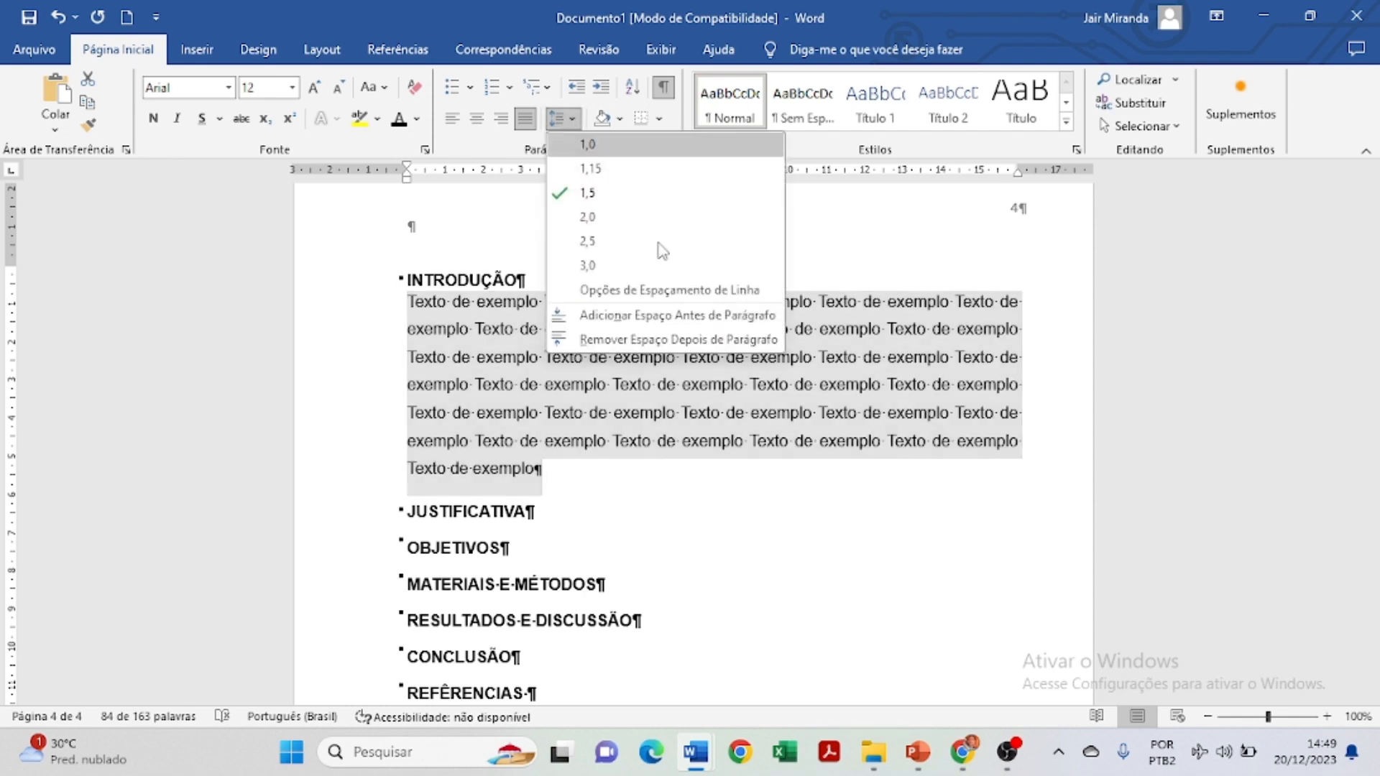
{"action": "left_click", "coordinate": [668, 316]}
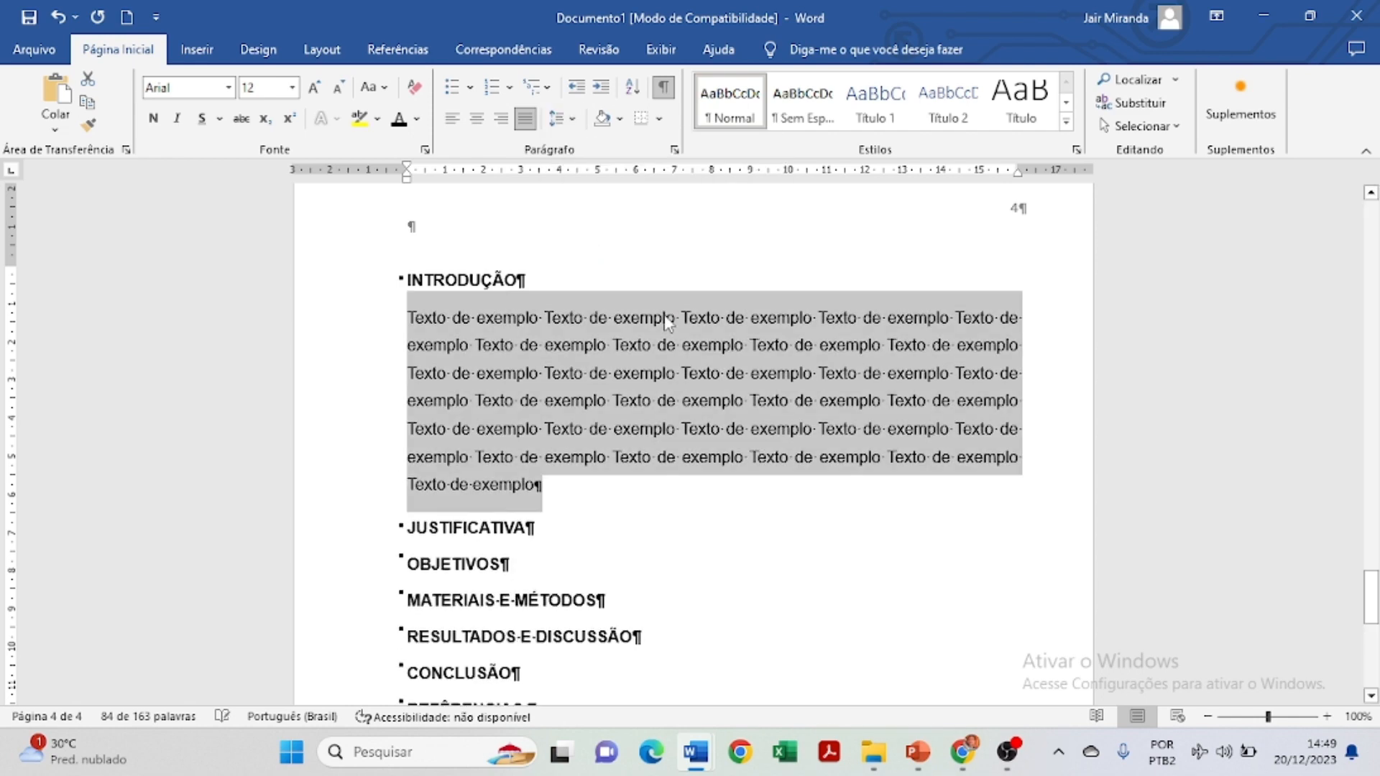
Give the paragraph a 1,25 cm first-line indent in the Paragraph dialog.
{"action": "left_click", "coordinate": [674, 151]}
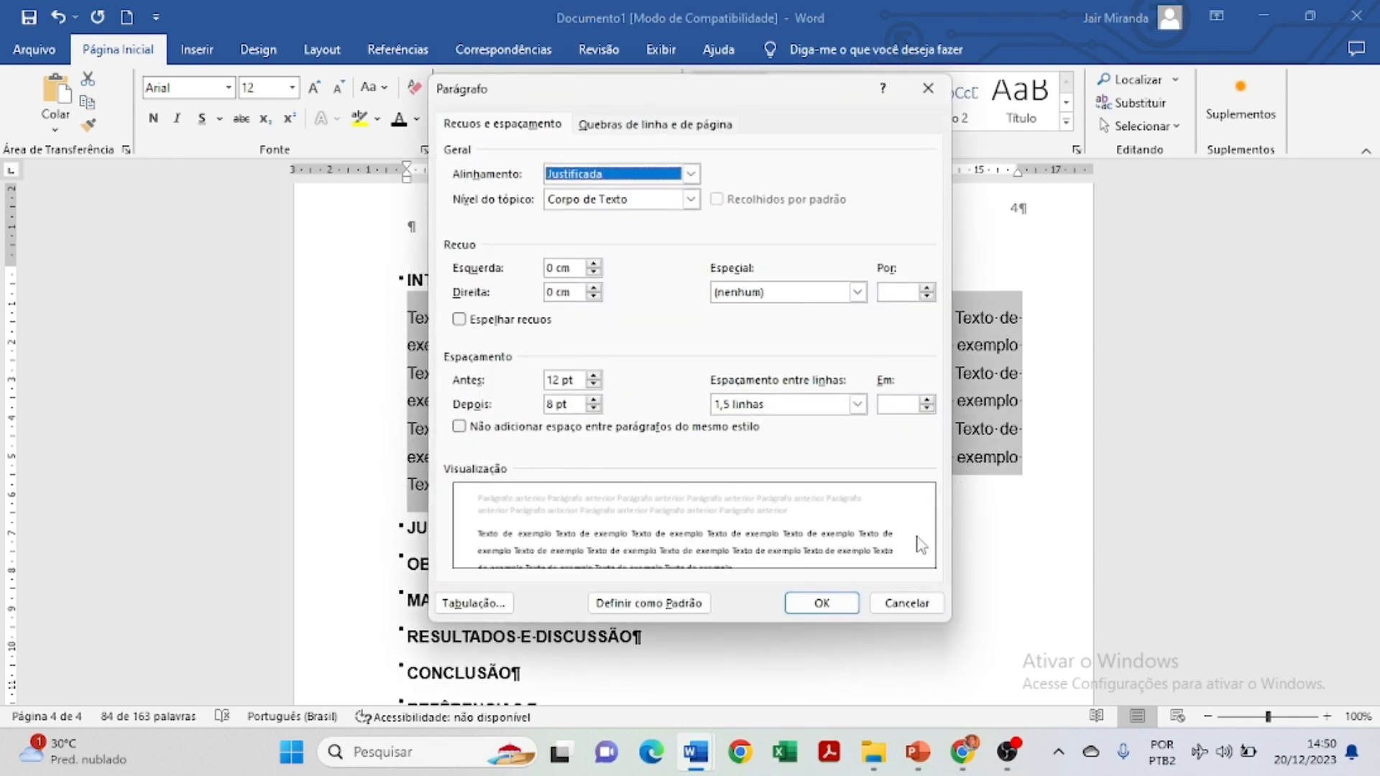
{"action": "left_click", "coordinate": [856, 292]}
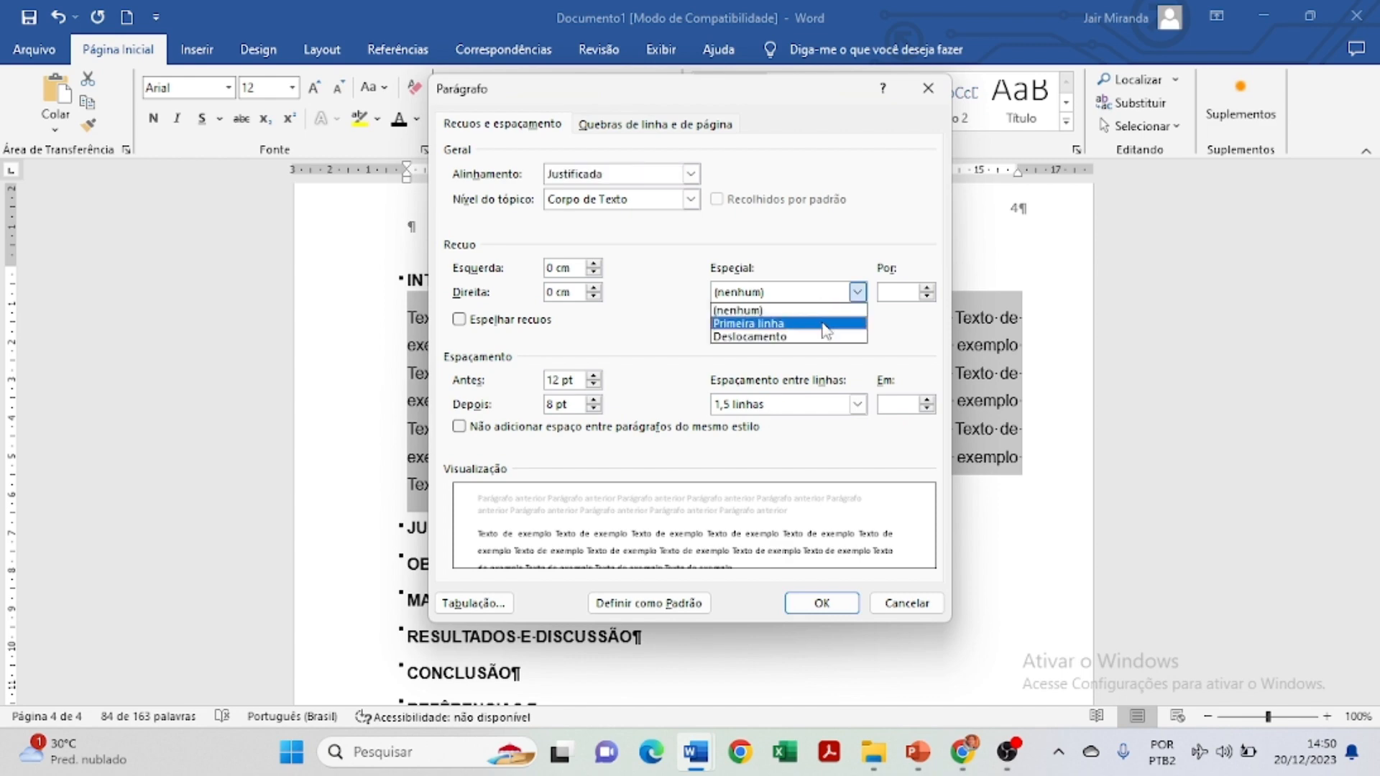
{"action": "left_click", "coordinate": [825, 318]}
{"action": "left_click", "coordinate": [834, 601]}
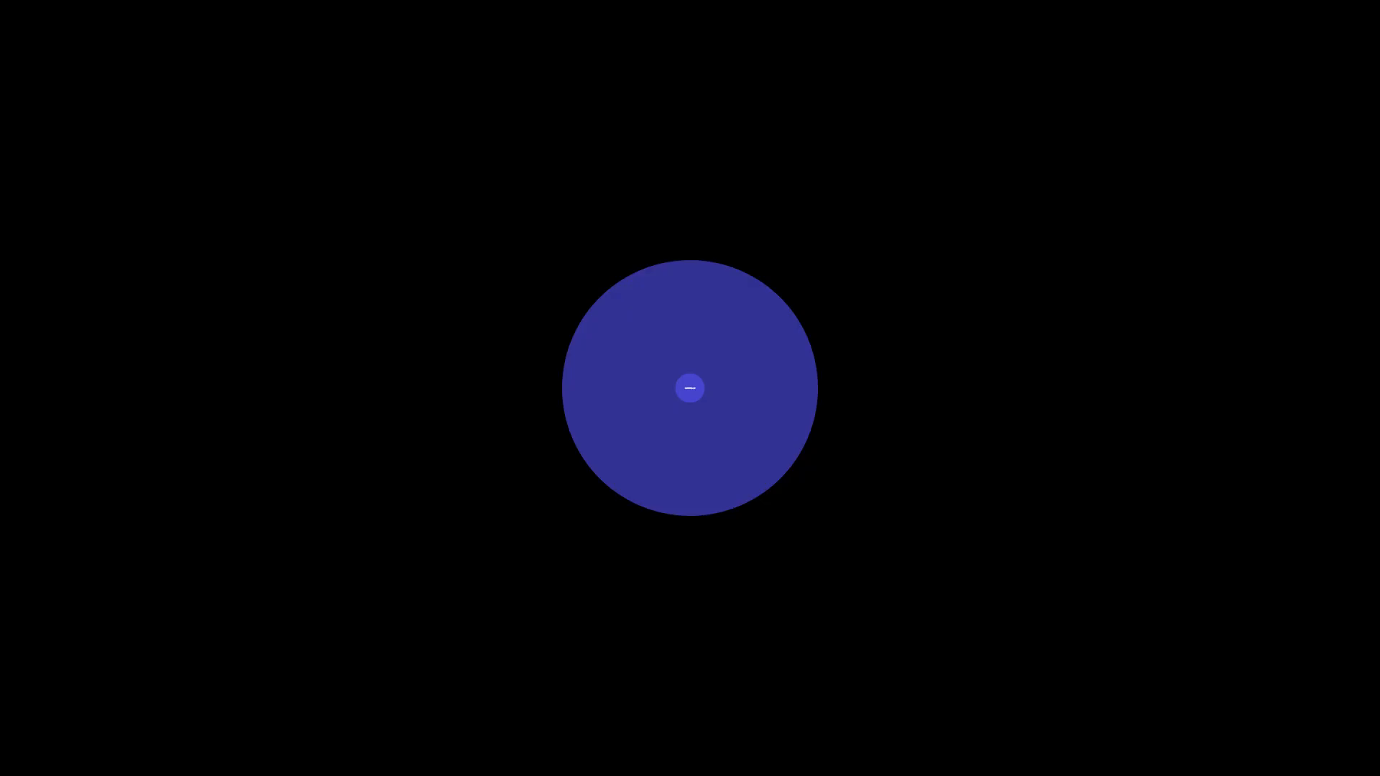